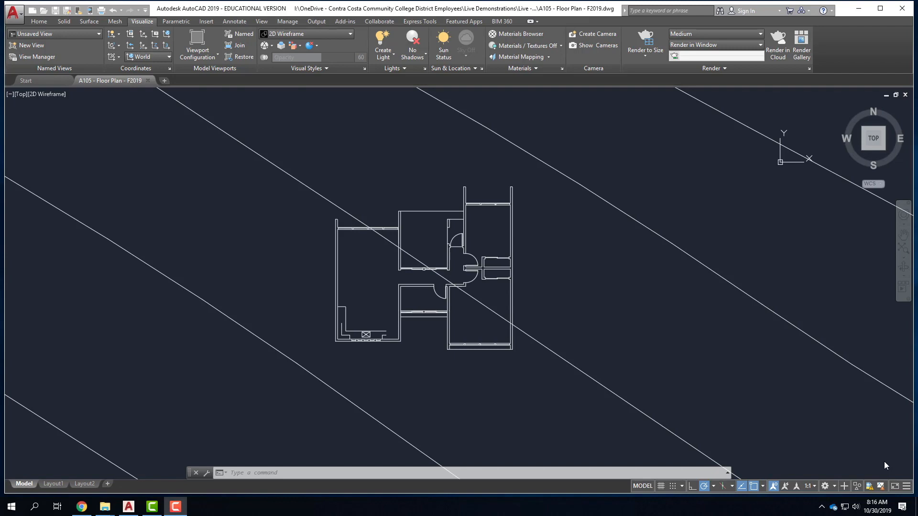
Switch to Chrome, open the Part 4 line-weight guide image from the Exercise 119 page in its own tab, and examine it.
{"action": "left_click", "coordinate": [82, 507]}
{"action": "scroll", "coordinate": [239, 310], "scroll_direction": "down", "scroll_amount": 10}
{"action": "left_click", "coordinate": [287, 274]}
{"action": "left_click", "coordinate": [307, 291]}
{"action": "left_click", "coordinate": [310, 293]}
{"action": "scroll", "coordinate": [550, 286], "scroll_direction": "down", "scroll_amount": 3}
{"action": "scroll", "coordinate": [526, 277], "scroll_direction": "up", "scroll_amount": 2}
{"action": "right_click", "coordinate": [266, 251]}
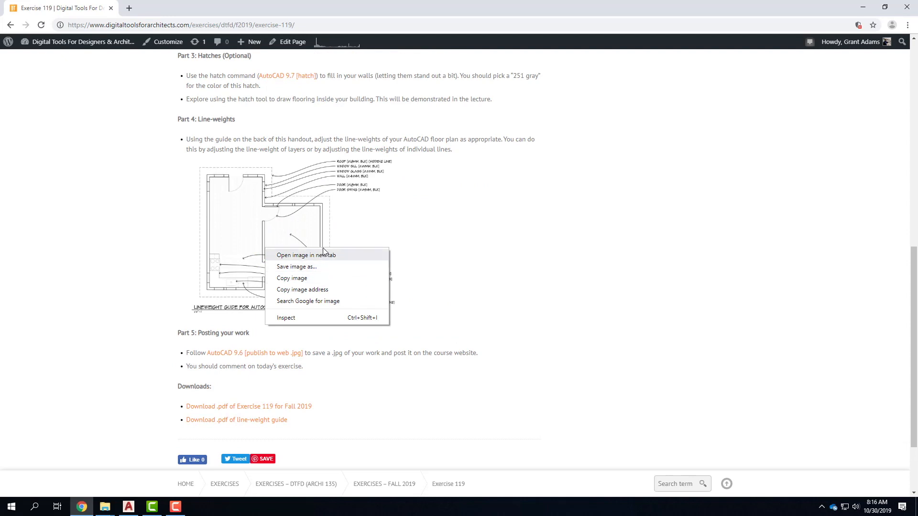
{"action": "left_click", "coordinate": [344, 255]}
{"action": "left_click", "coordinate": [210, 12]}
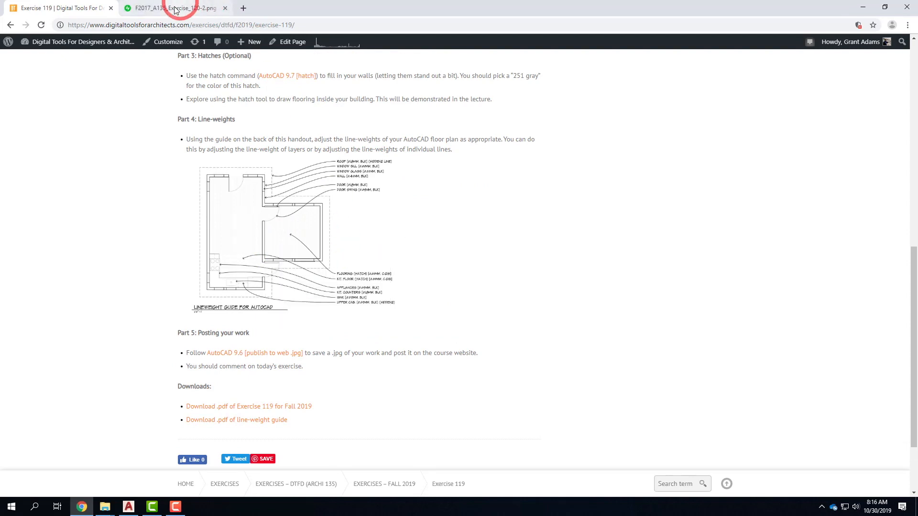
{"action": "left_click", "coordinate": [510, 235]}
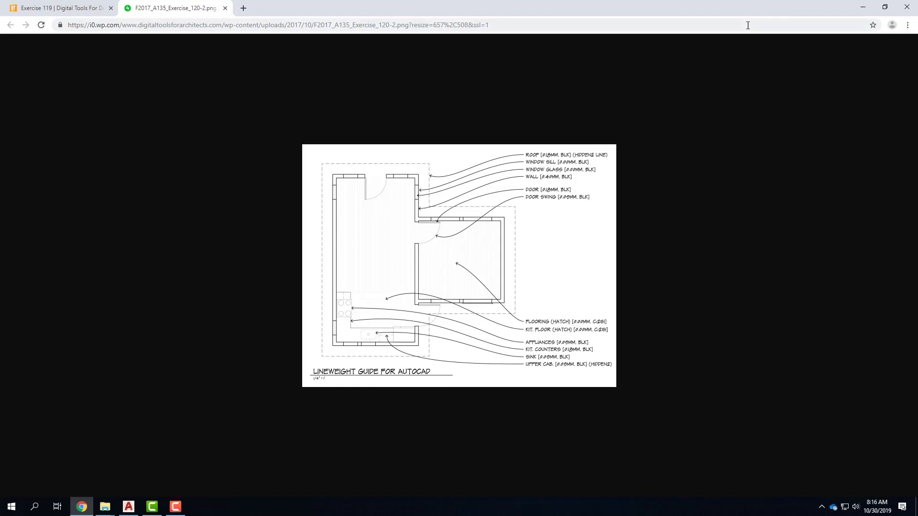
Return to AutoCAD, add the workspace selector to the Quick Access Toolbar, and switch to the Drafting & Annotation workspace.
{"action": "left_click", "coordinate": [863, 9]}
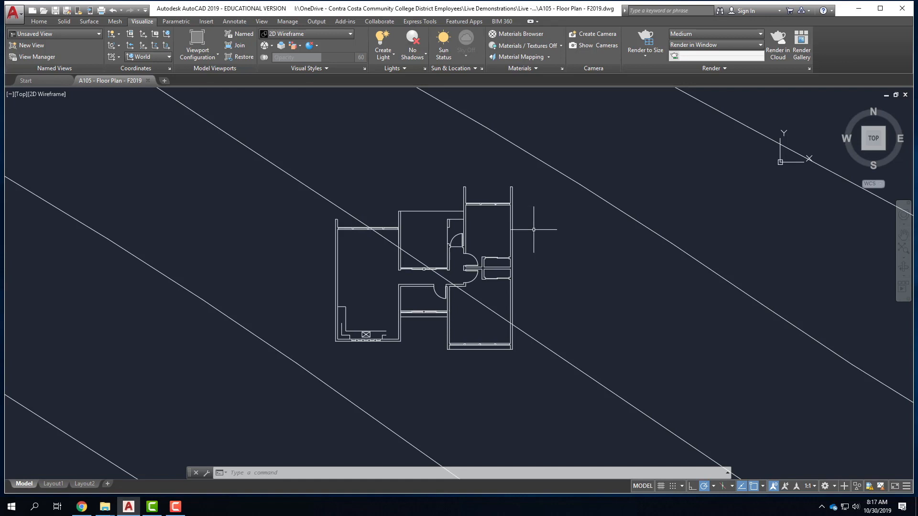
{"action": "left_click", "coordinate": [145, 10]}
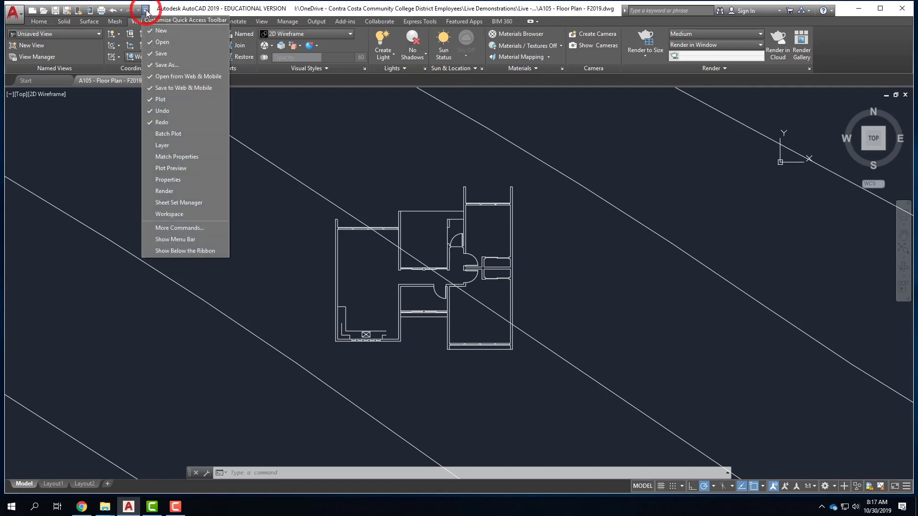
{"action": "left_click", "coordinate": [193, 218]}
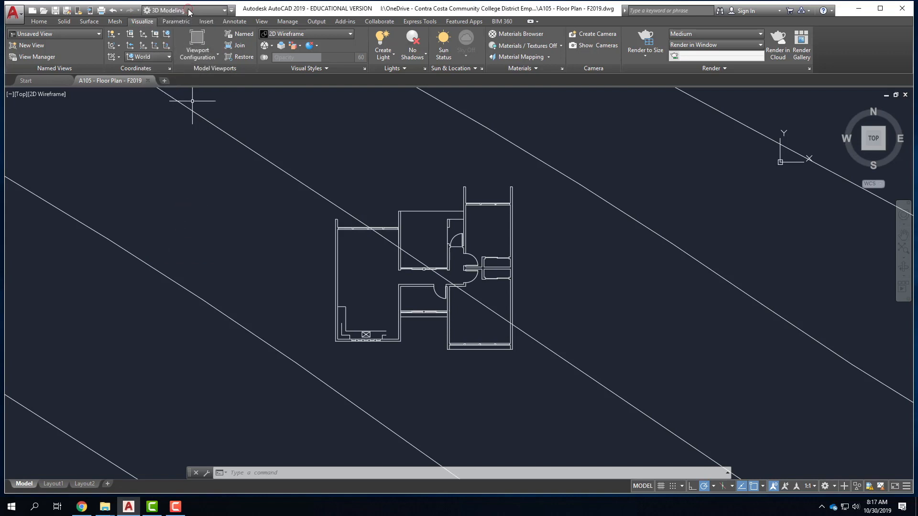
{"action": "left_click", "coordinate": [189, 10]}
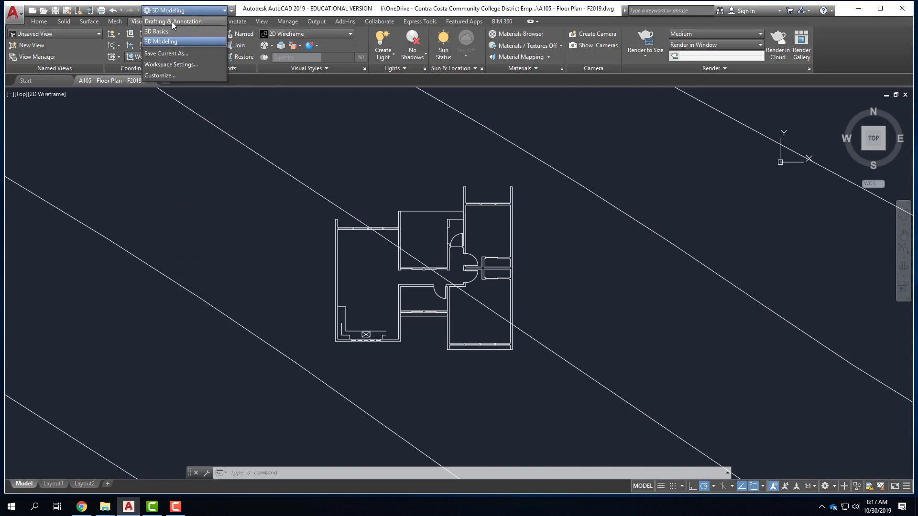
{"action": "left_click", "coordinate": [171, 21]}
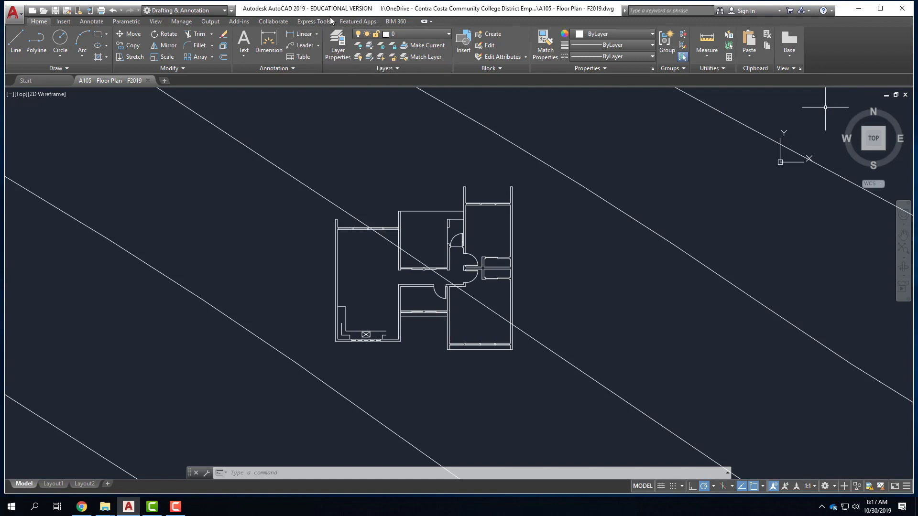
Open the Layer Properties Manager, float it over the middle of the drawing, and widen its Name column.
{"action": "left_click", "coordinate": [339, 50]}
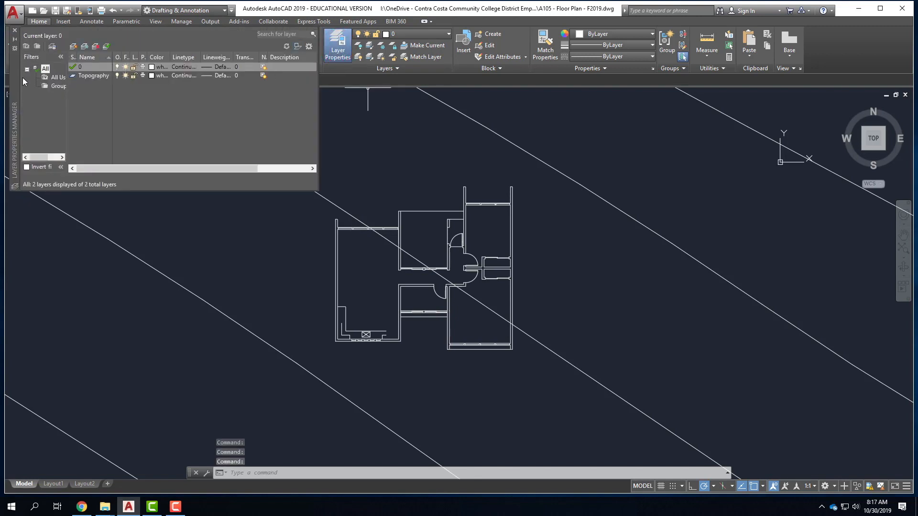
{"action": "left_click_drag", "start_coordinate": [16, 96], "coordinate": [225, 200]}
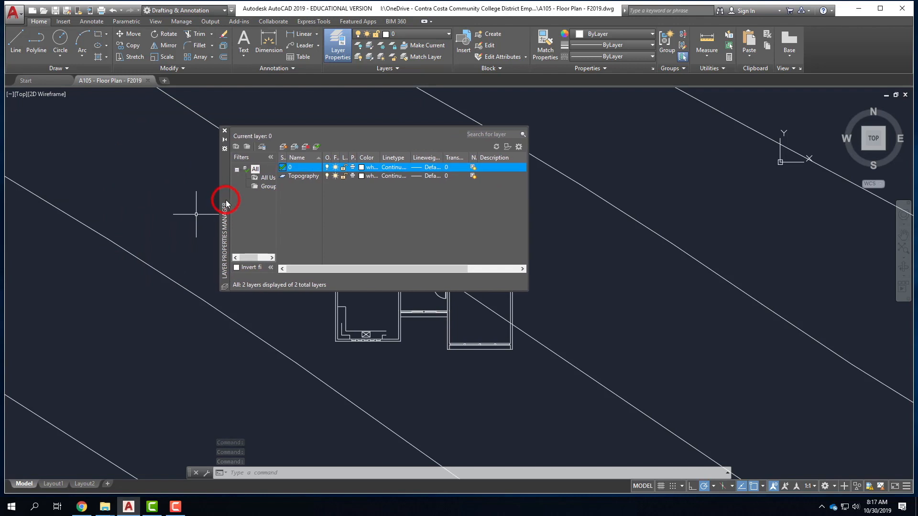
{"action": "left_click", "coordinate": [221, 140]}
{"action": "mouse_move", "coordinate": [221, 140]}
{"action": "mouse_move", "coordinate": [219, 188]}
{"action": "left_mouse_down"}
{"action": "mouse_move", "coordinate": [1, 190]}
{"action": "mouse_move", "coordinate": [289, 193]}
{"action": "mouse_move", "coordinate": [231, 193]}
{"action": "left_mouse_up"}
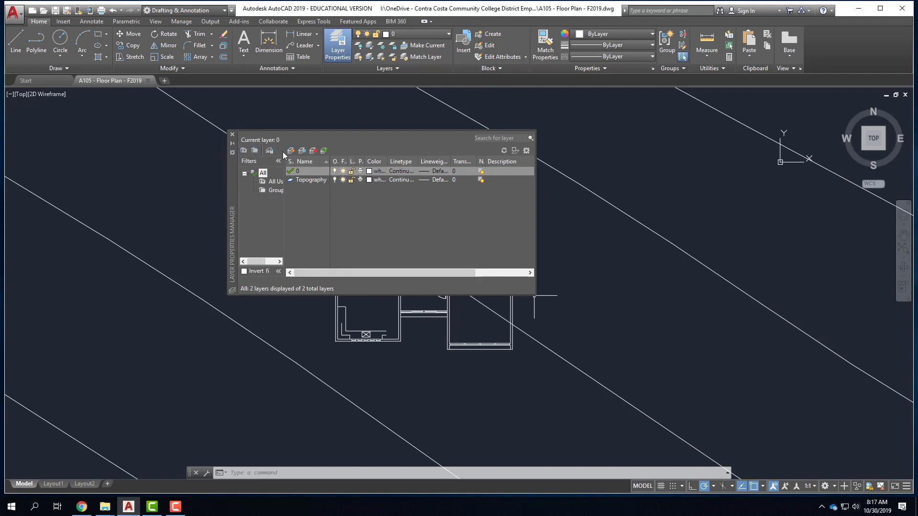
{"action": "left_click_drag", "start_coordinate": [329, 160], "coordinate": [360, 160]}
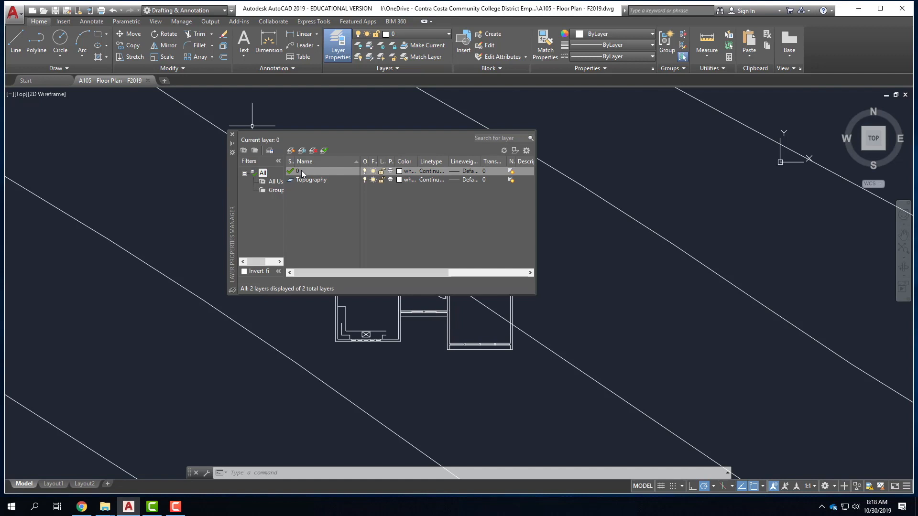
Highlight the Topography layer and layer 0 in turn, and move the Layer Properties Manager partly off the floor plan.
{"action": "double_click", "coordinate": [310, 180]}
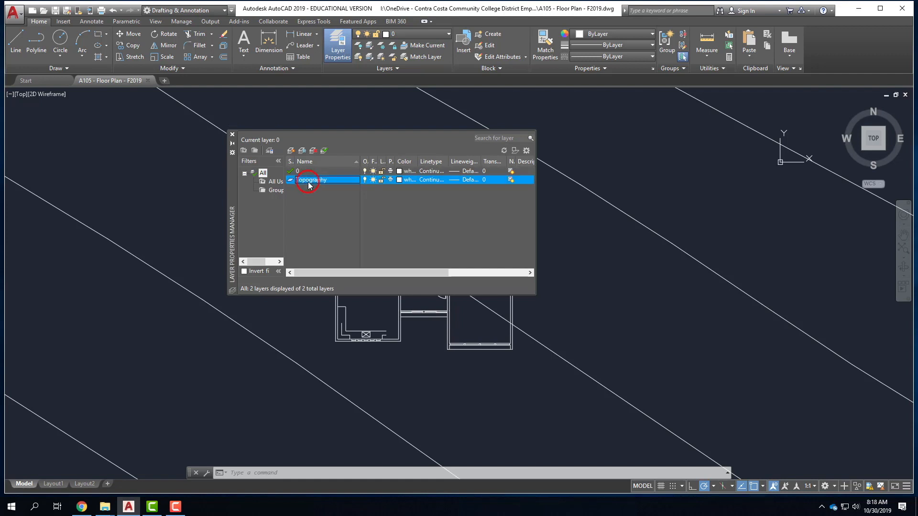
{"action": "left_click", "coordinate": [301, 172]}
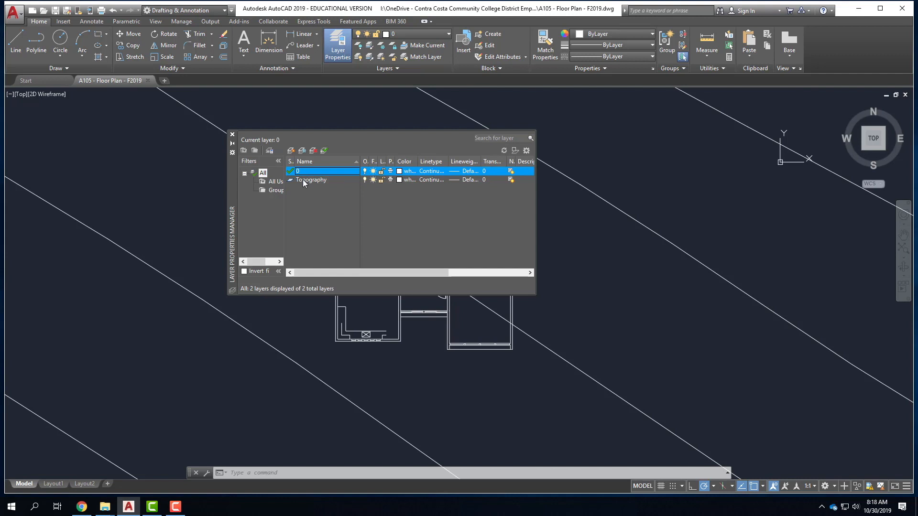
{"action": "left_click", "coordinate": [303, 179]}
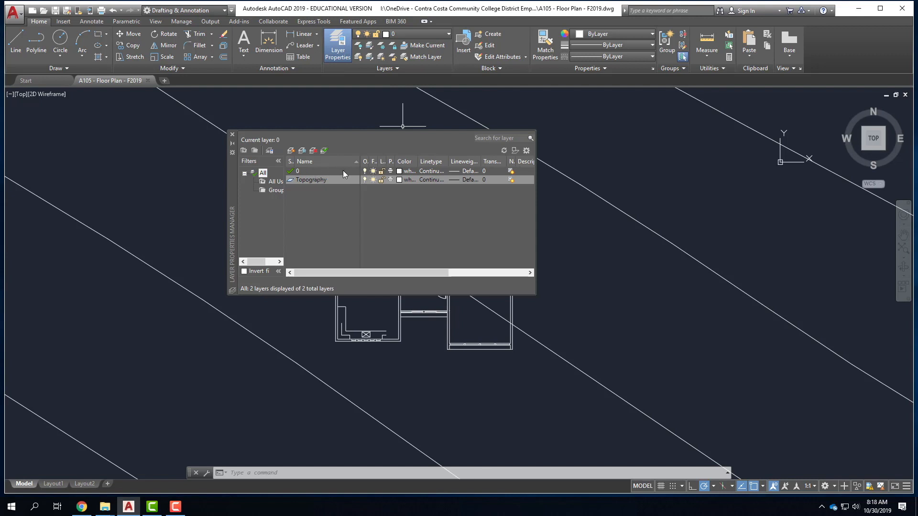
{"action": "left_click", "coordinate": [315, 172]}
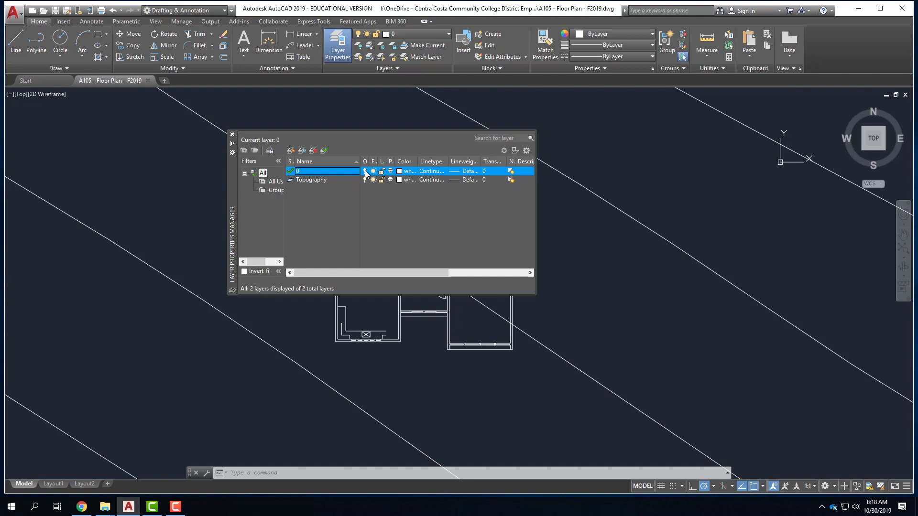
{"action": "left_click_drag", "start_coordinate": [231, 170], "coordinate": [115, 150]}
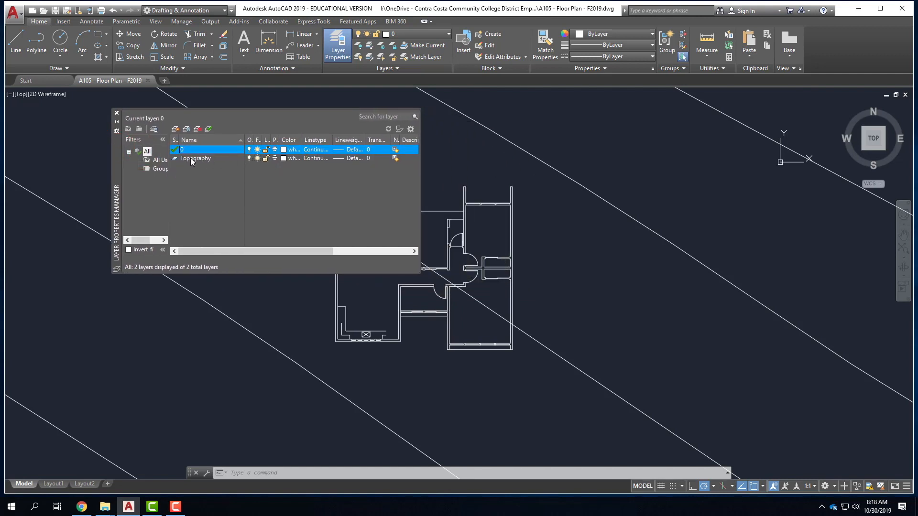
Turn the Topography layer off and back on, and freeze and thaw it.
{"action": "left_click", "coordinate": [249, 159]}
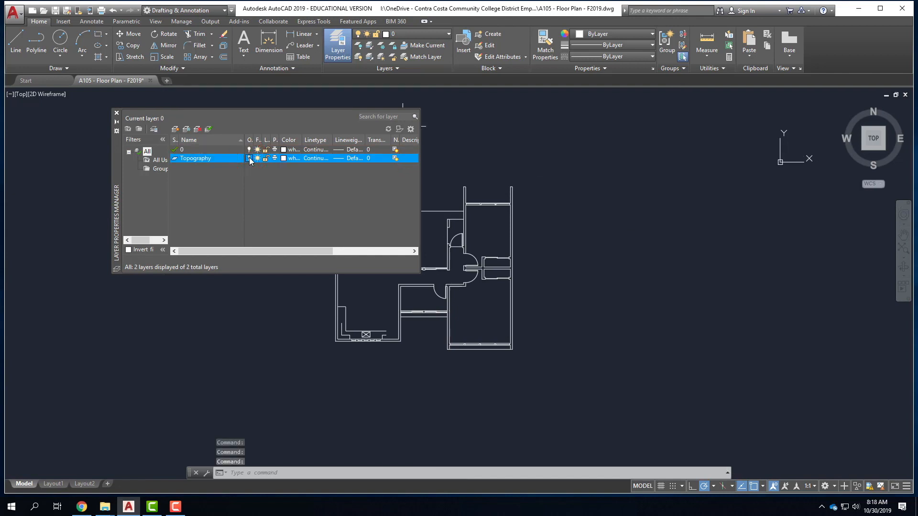
{"action": "left_click", "coordinate": [249, 158]}
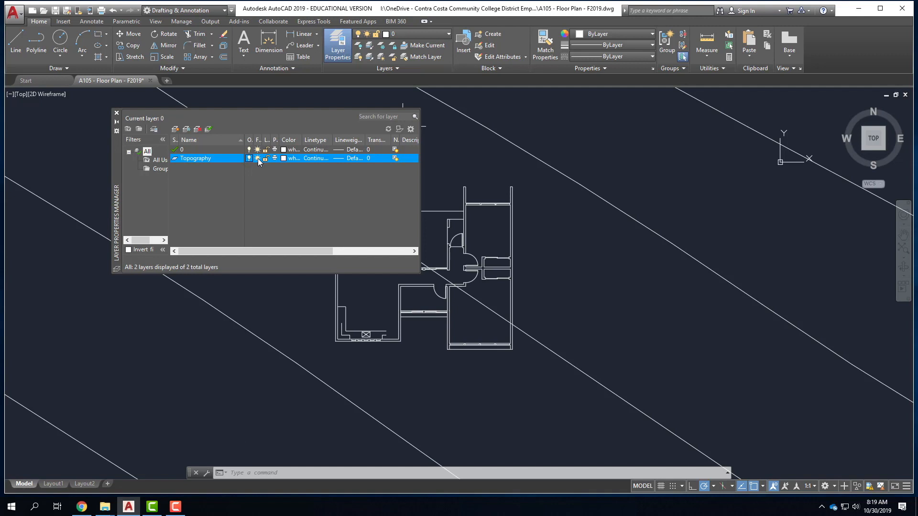
{"action": "left_click", "coordinate": [258, 158]}
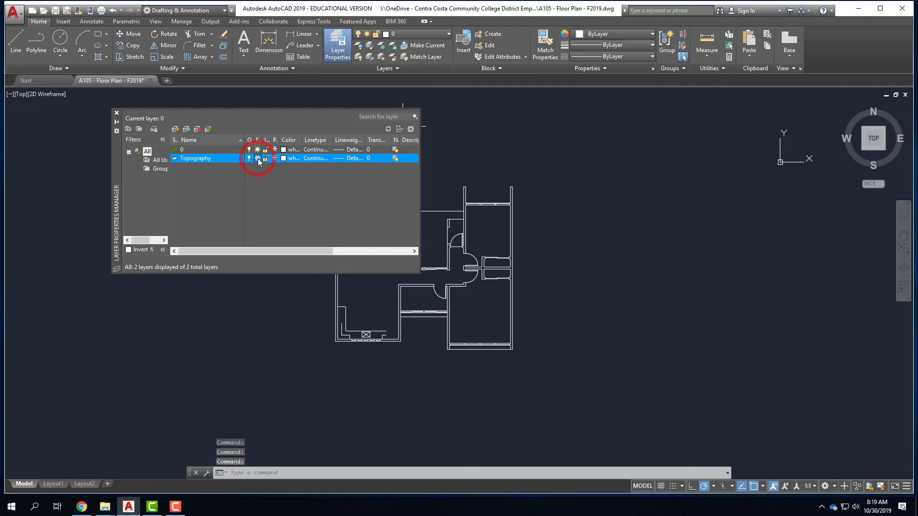
{"action": "left_click", "coordinate": [258, 158]}
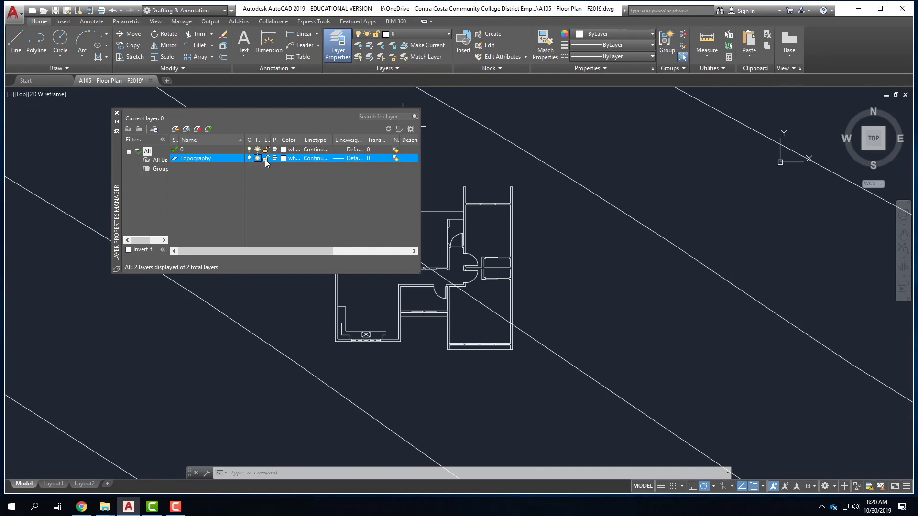
Lock the Topography layer and try to erase one of its contour lines, unlocking the layer again.
{"action": "left_click", "coordinate": [266, 159]}
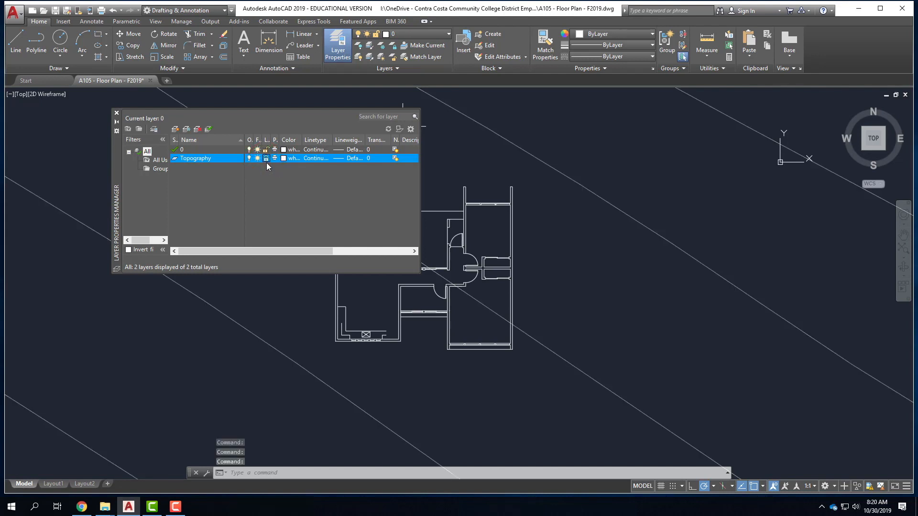
{"action": "left_click", "coordinate": [267, 160]}
{"action": "left_click", "coordinate": [267, 160]}
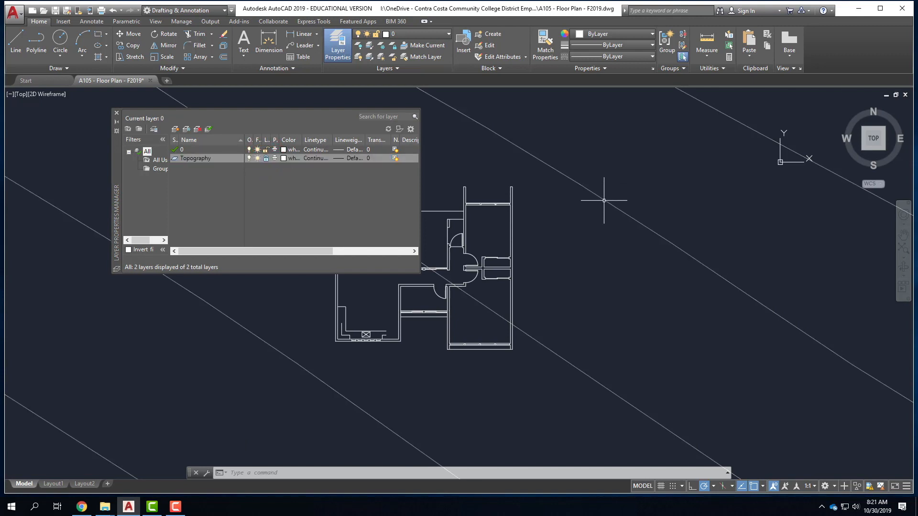
{"action": "left_click", "coordinate": [565, 275]}
{"action": "left_click", "coordinate": [615, 210]}
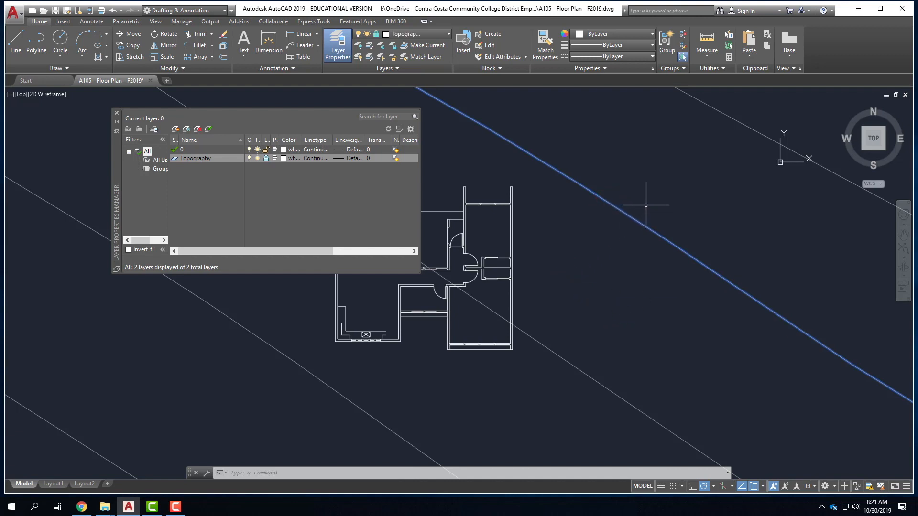
{"action": "key", "text": "Delete"}
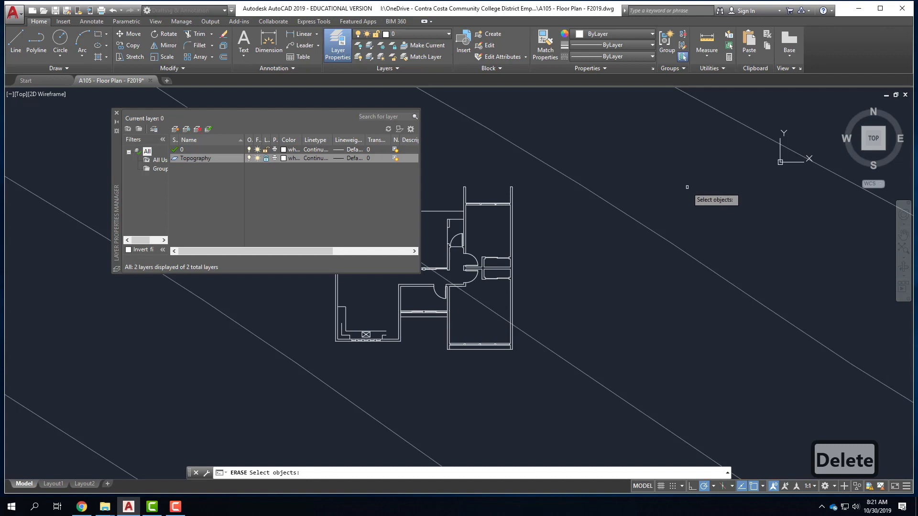
{"action": "left_click", "coordinate": [266, 159]}
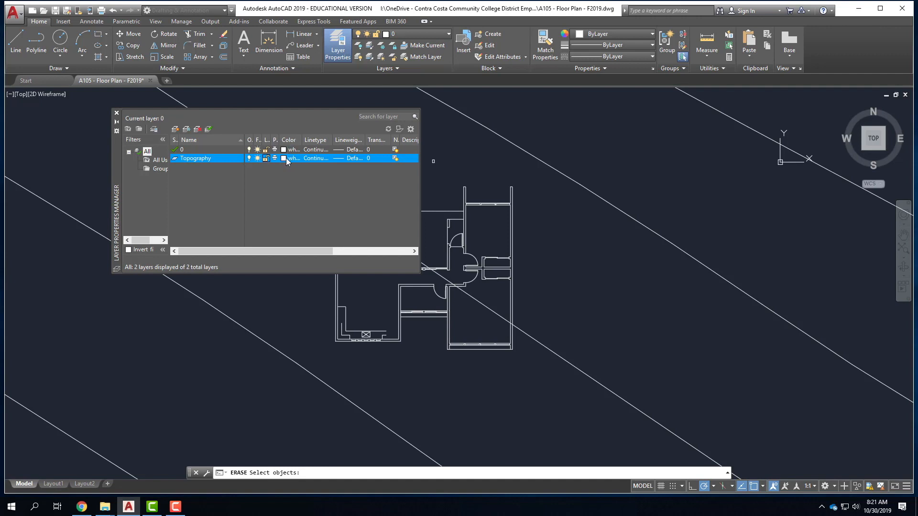
Set the Topography layer's color to red from the Index Color palette.
{"action": "left_click", "coordinate": [283, 159]}
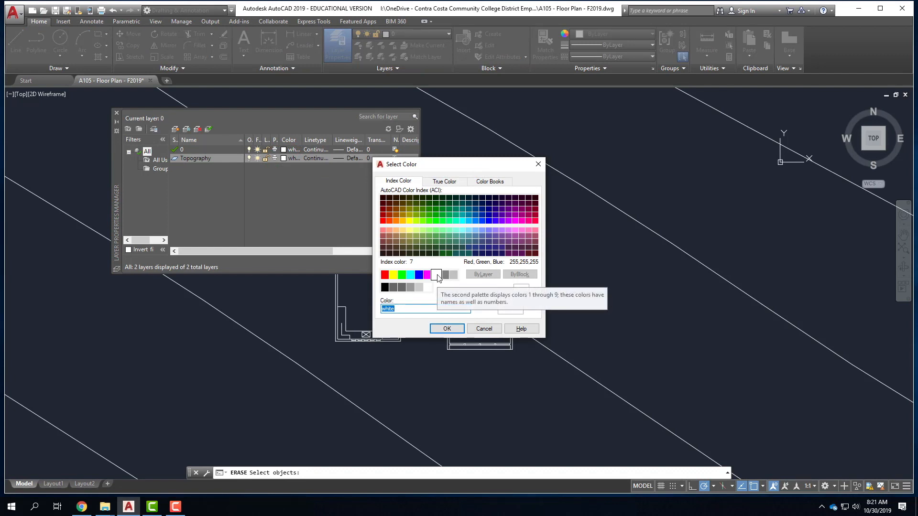
{"action": "left_click", "coordinate": [437, 277]}
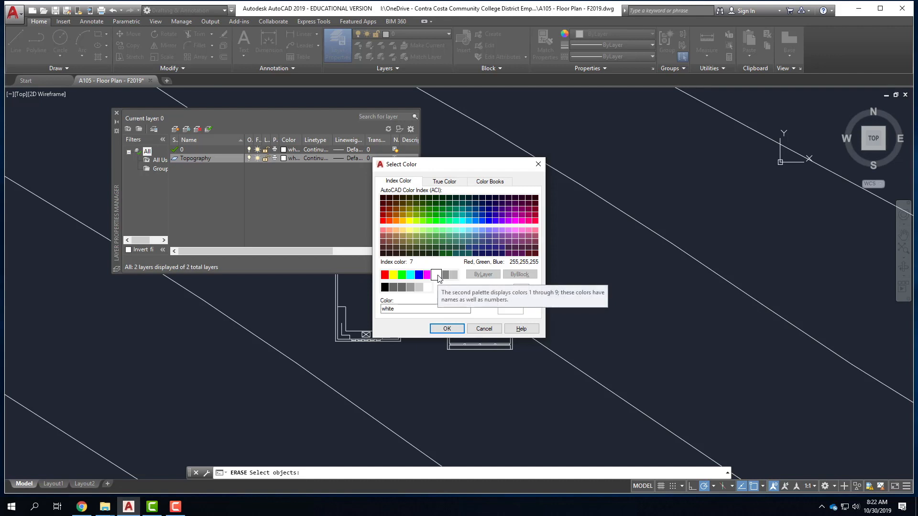
{"action": "left_click", "coordinate": [437, 275]}
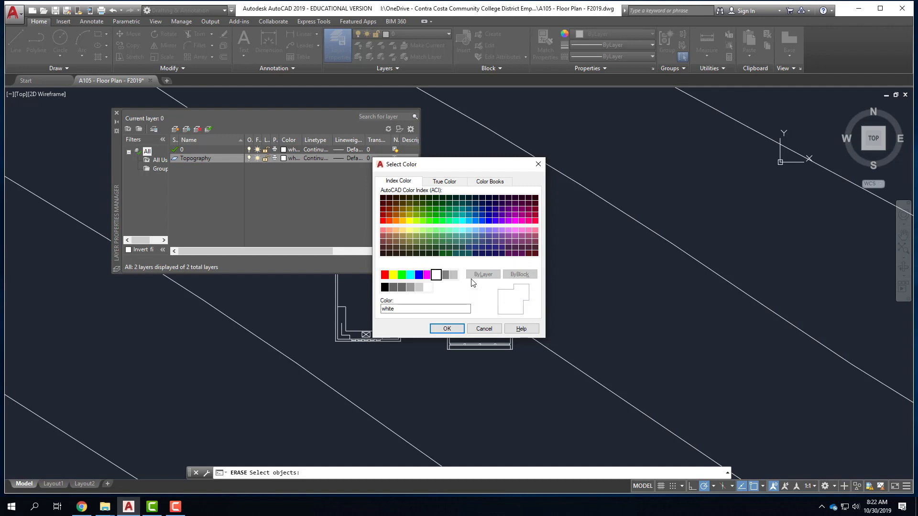
{"action": "left_click_drag", "start_coordinate": [459, 164], "coordinate": [524, 133]}
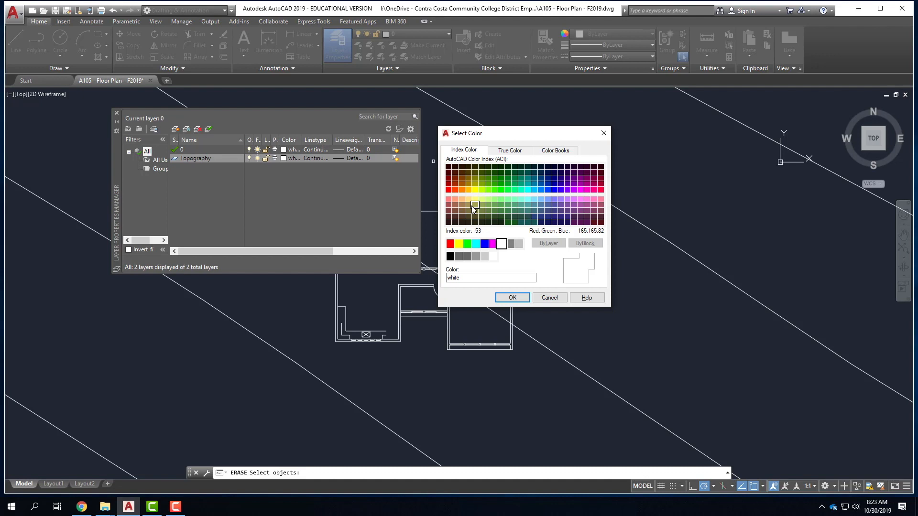
{"action": "left_click", "coordinate": [450, 244]}
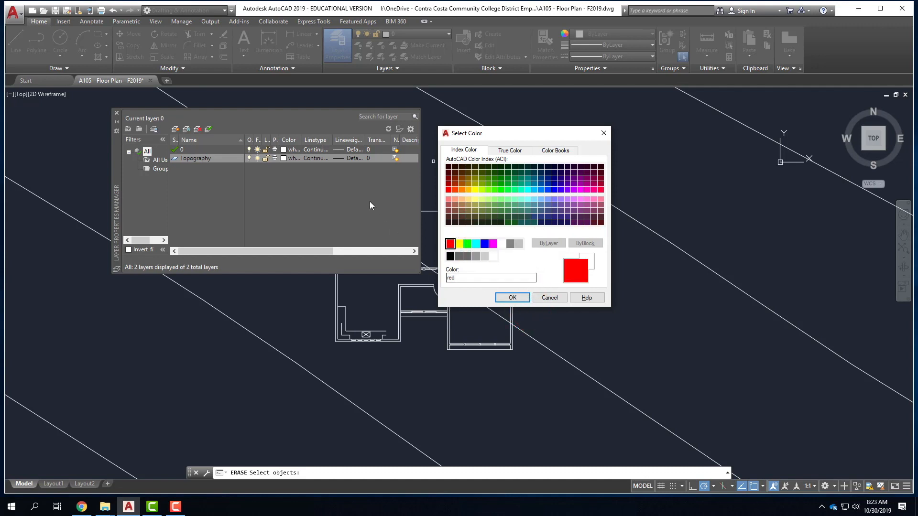
{"action": "left_click", "coordinate": [513, 297]}
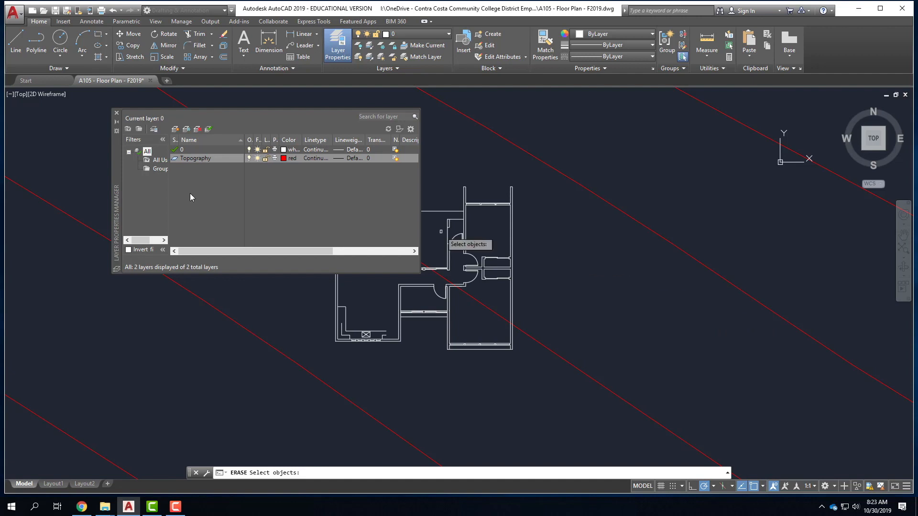
Set the Topography layer's color to cyan, and view the linetypes loaded for it without changing the linetype.
{"action": "left_click", "coordinate": [287, 159]}
{"action": "left_click", "coordinate": [476, 244]}
{"action": "left_click", "coordinate": [513, 297]}
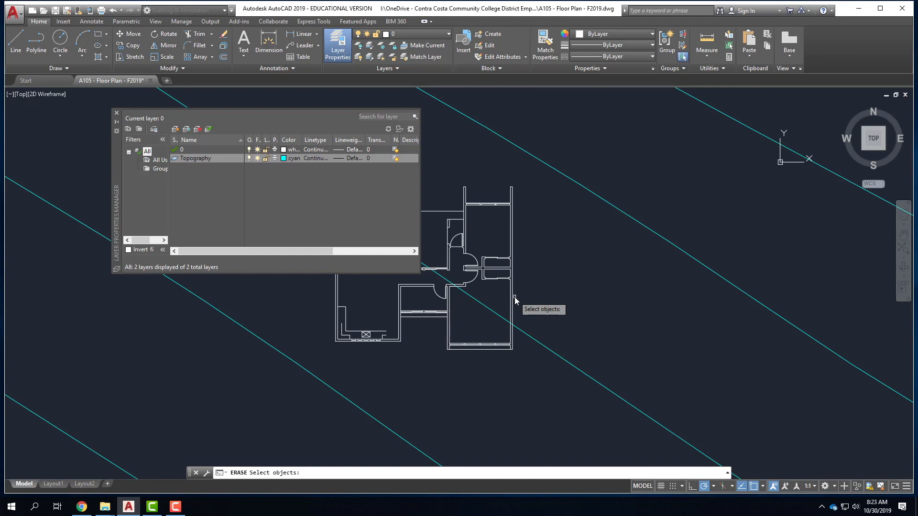
{"action": "left_click", "coordinate": [317, 157]}
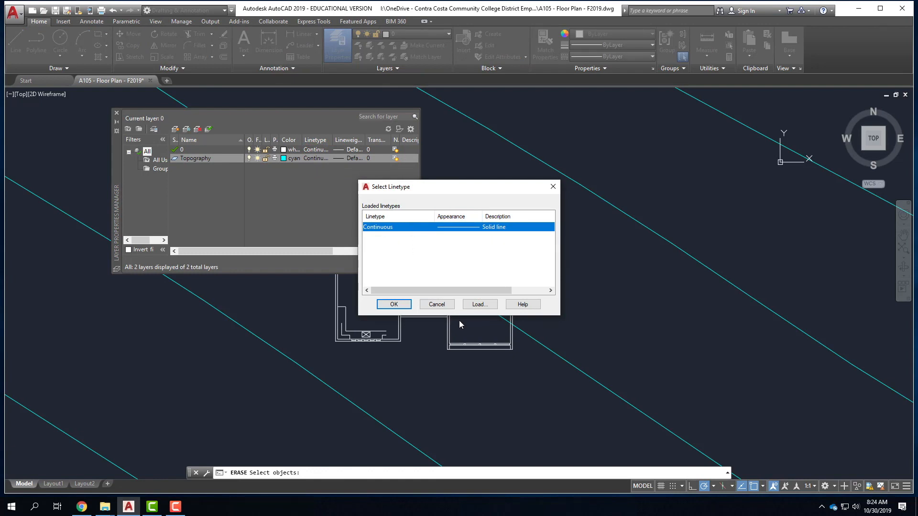
{"action": "left_click", "coordinate": [443, 307]}
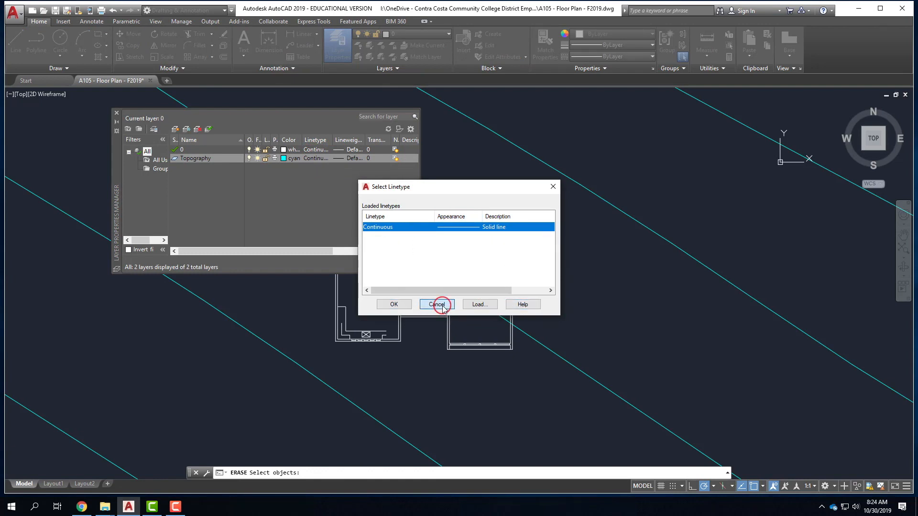
Load the HIDDEN2 linetype from acad.lin while editing the Topography layer's linetype.
{"action": "left_click", "coordinate": [316, 159]}
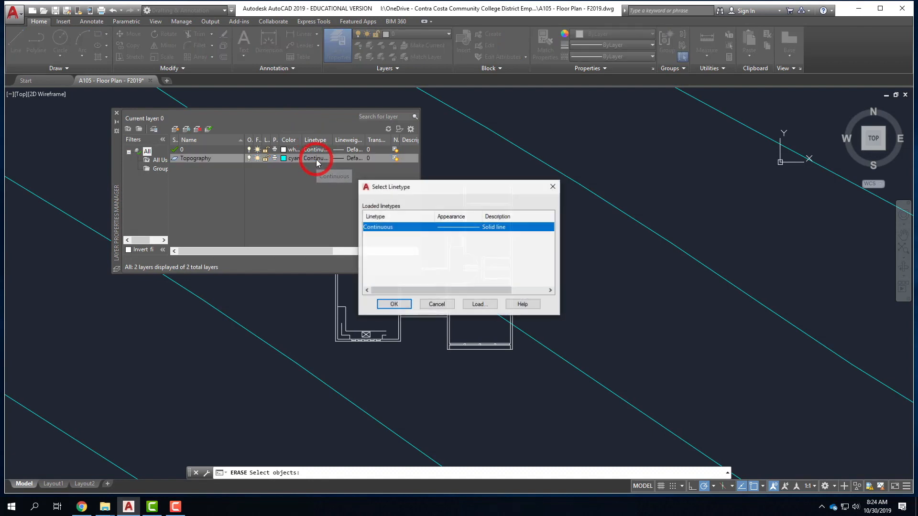
{"action": "left_click", "coordinate": [484, 306]}
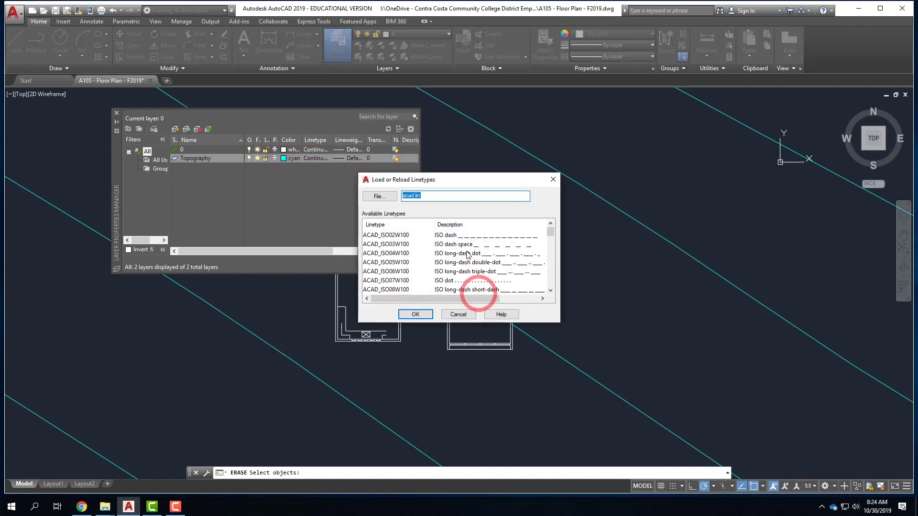
{"action": "left_click_drag", "start_coordinate": [554, 234], "coordinate": [557, 291]}
{"action": "left_click", "coordinate": [550, 223]}
{"action": "left_click", "coordinate": [550, 223]}
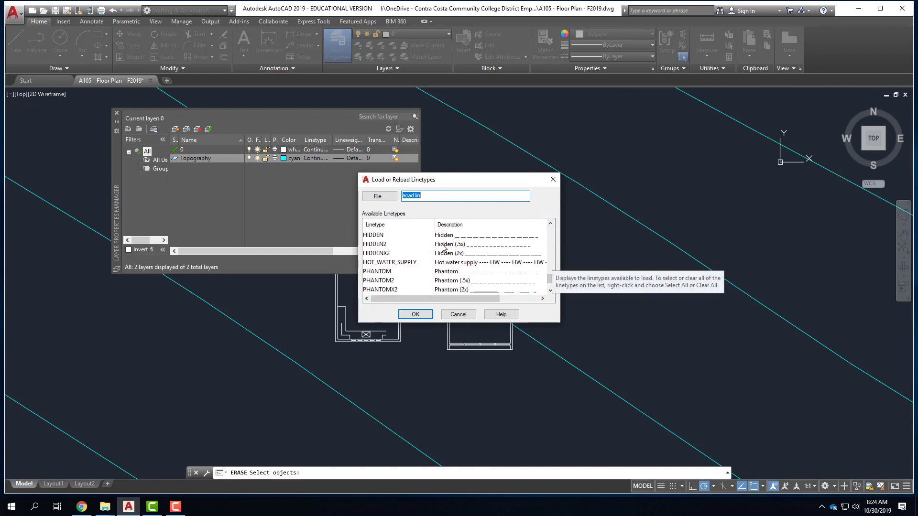
{"action": "left_click", "coordinate": [481, 289]}
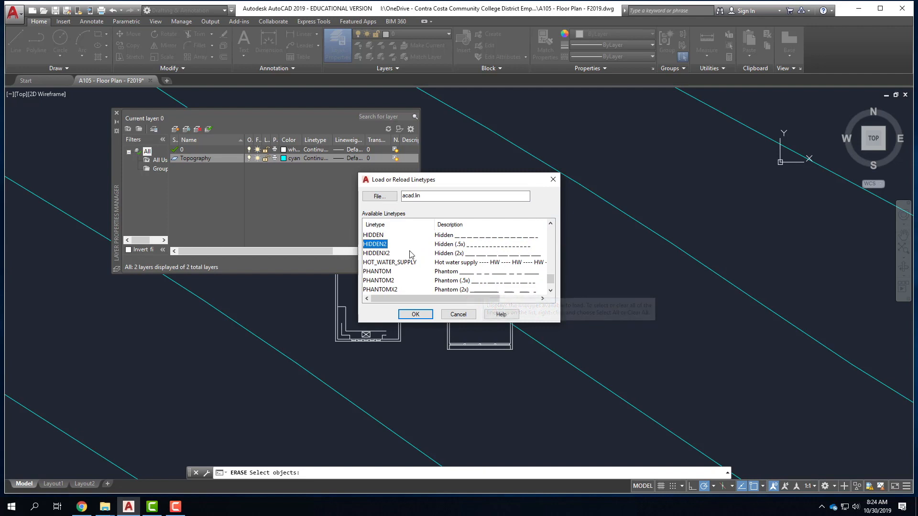
{"action": "scroll", "coordinate": [460, 271], "scroll_direction": "down", "scroll_amount": 1}
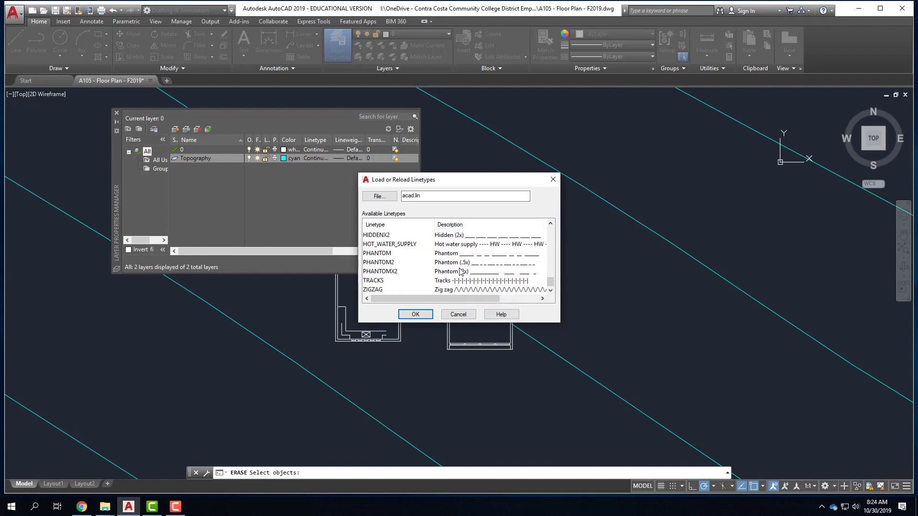
{"action": "scroll", "coordinate": [460, 271], "scroll_direction": "up", "scroll_amount": 4}
{"action": "scroll", "coordinate": [460, 271], "scroll_direction": "up", "scroll_amount": 4}
{"action": "scroll", "coordinate": [461, 271], "scroll_direction": "up", "scroll_amount": 5}
{"action": "scroll", "coordinate": [460, 271], "scroll_direction": "down", "scroll_amount": 12}
{"action": "left_click", "coordinate": [378, 253]}
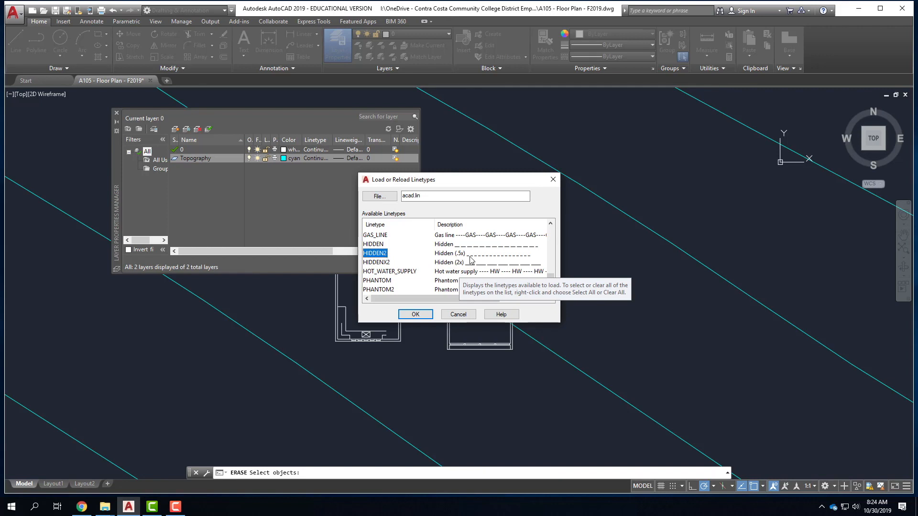
{"action": "left_click", "coordinate": [417, 315]}
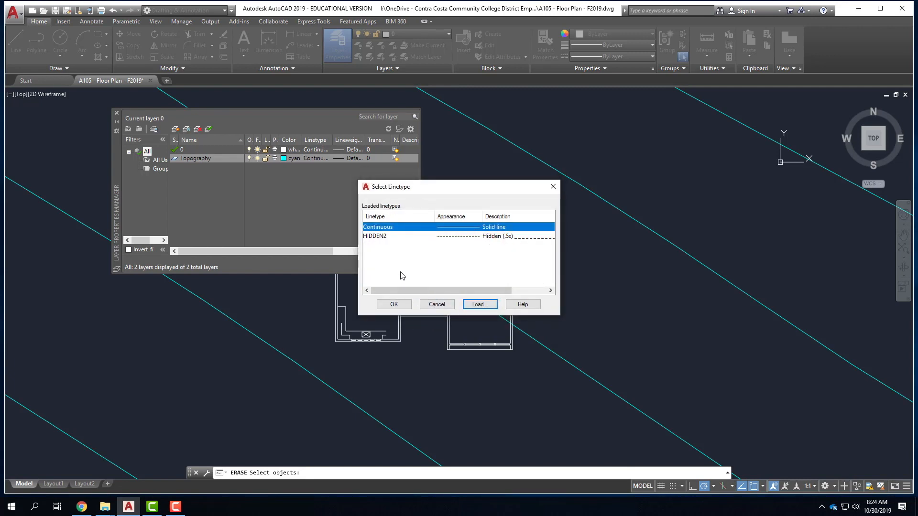
Assign the HIDDEN2 linetype to the Topography layer, and return the layer to the Continuous linetype.
{"action": "left_click", "coordinate": [399, 238]}
{"action": "left_click", "coordinate": [395, 305]}
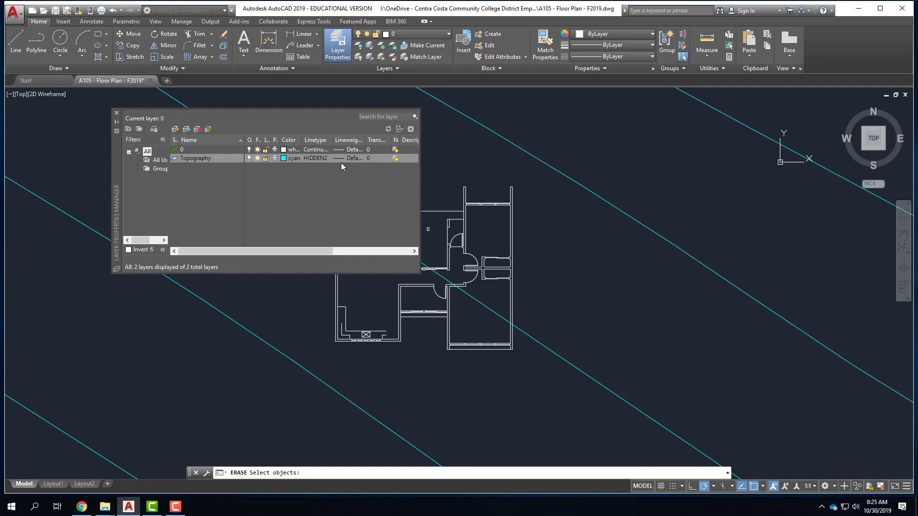
{"action": "left_click", "coordinate": [320, 159]}
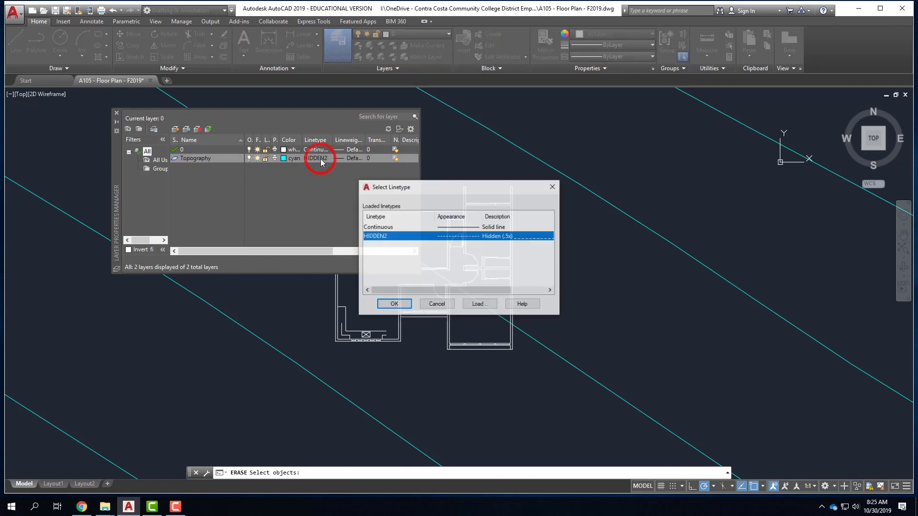
{"action": "left_click", "coordinate": [376, 227]}
{"action": "left_click", "coordinate": [396, 305]}
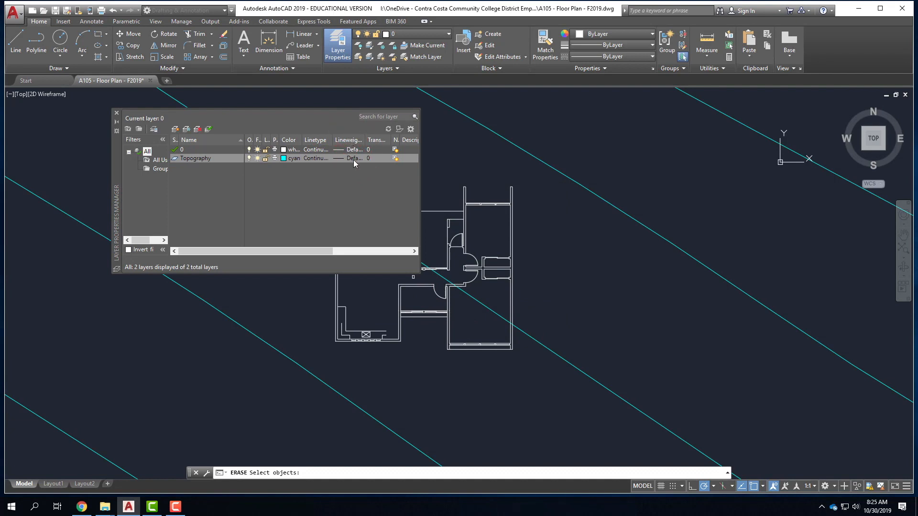
View the lineweights available for the Topography layer without changing its lineweight, and look over the remaining layer property columns.
{"action": "left_click", "coordinate": [353, 163]}
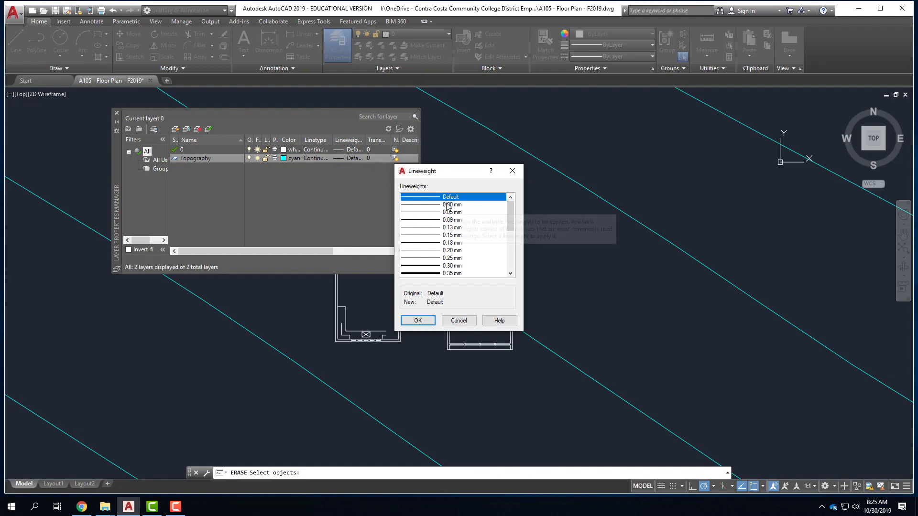
{"action": "left_click_drag", "start_coordinate": [514, 220], "coordinate": [460, 206]}
{"action": "mouse_move", "coordinate": [514, 209]}
{"action": "left_mouse_down"}
{"action": "mouse_move", "coordinate": [518, 275]}
{"action": "mouse_move", "coordinate": [518, 201]}
{"action": "left_mouse_up"}
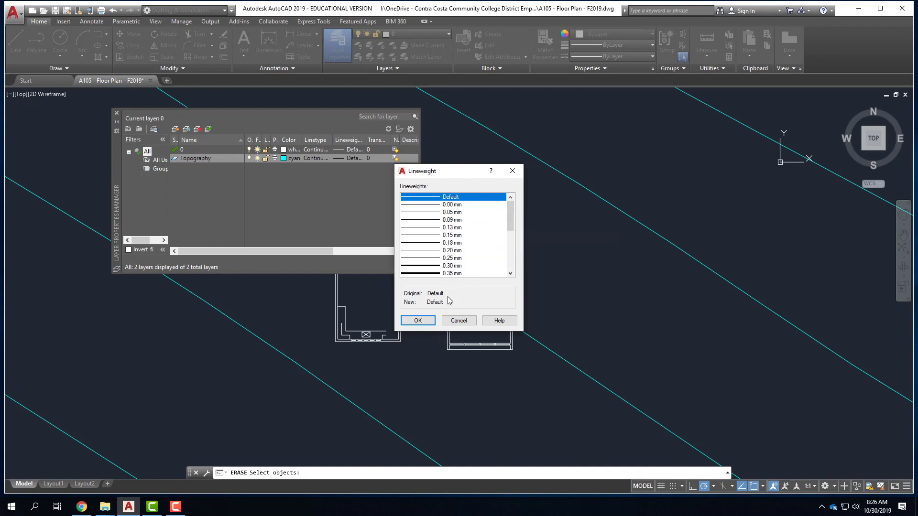
{"action": "left_click", "coordinate": [459, 320]}
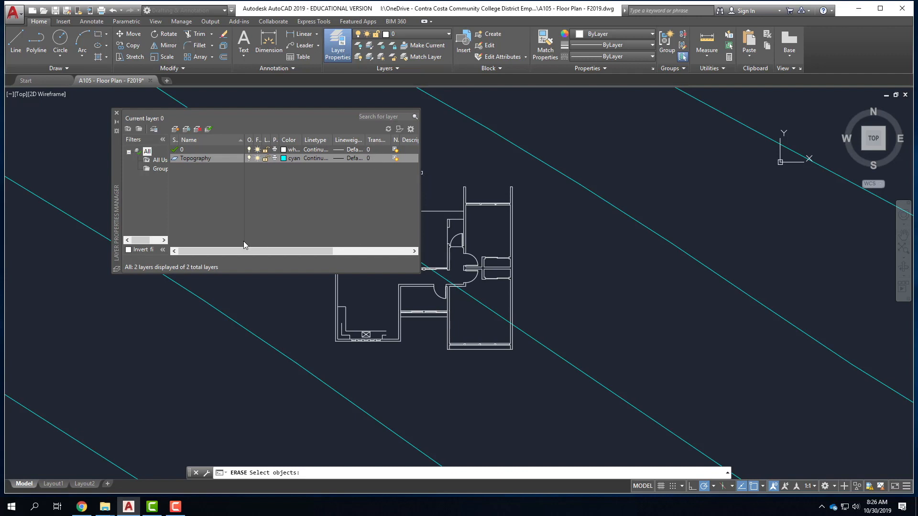
{"action": "left_click_drag", "start_coordinate": [234, 251], "coordinate": [311, 251]}
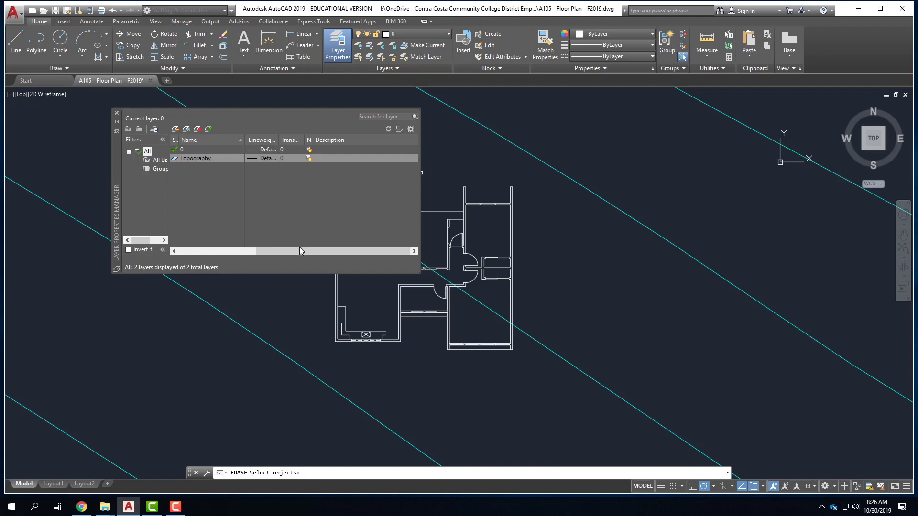
{"action": "left_click_drag", "start_coordinate": [305, 250], "coordinate": [194, 252]}
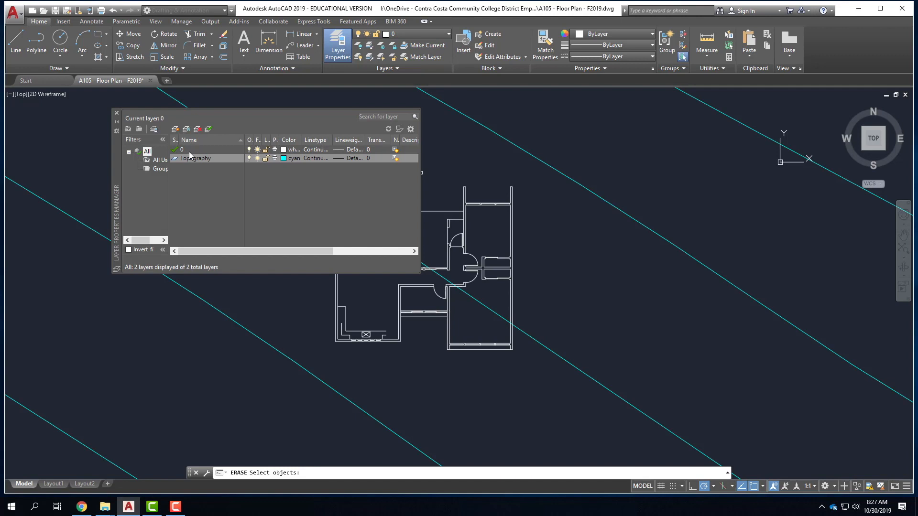
Create a new layer named A_Wall.
{"action": "left_click", "coordinate": [176, 130]}
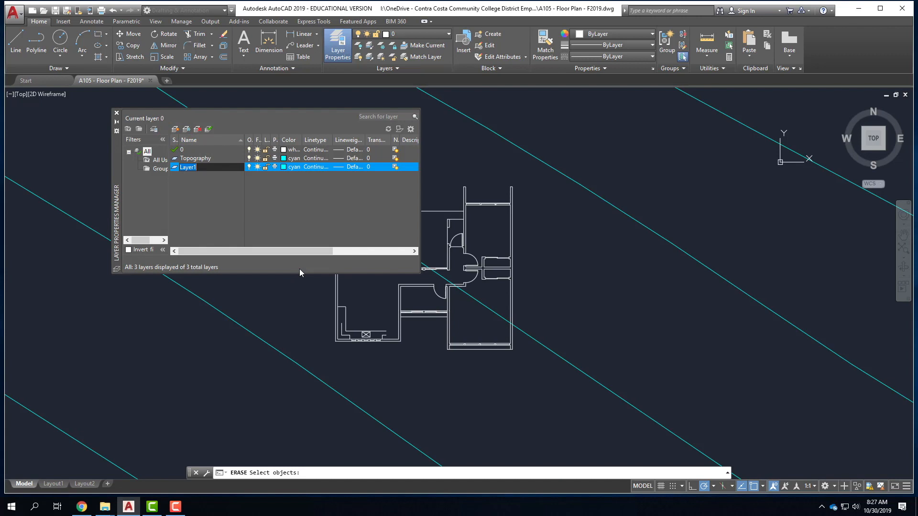
{"action": "type", "text": "AS"}
{"action": "key", "text": "BackSpace"}
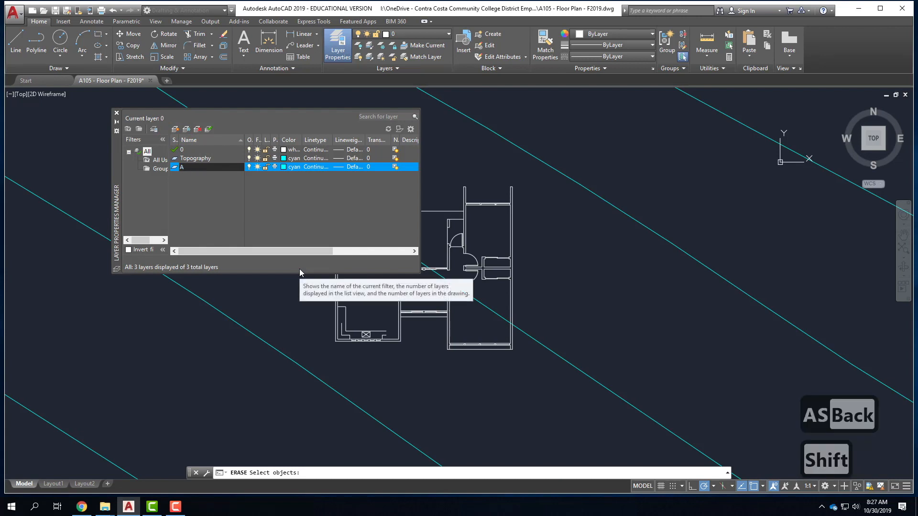
{"action": "type", "text": "_Wall"}
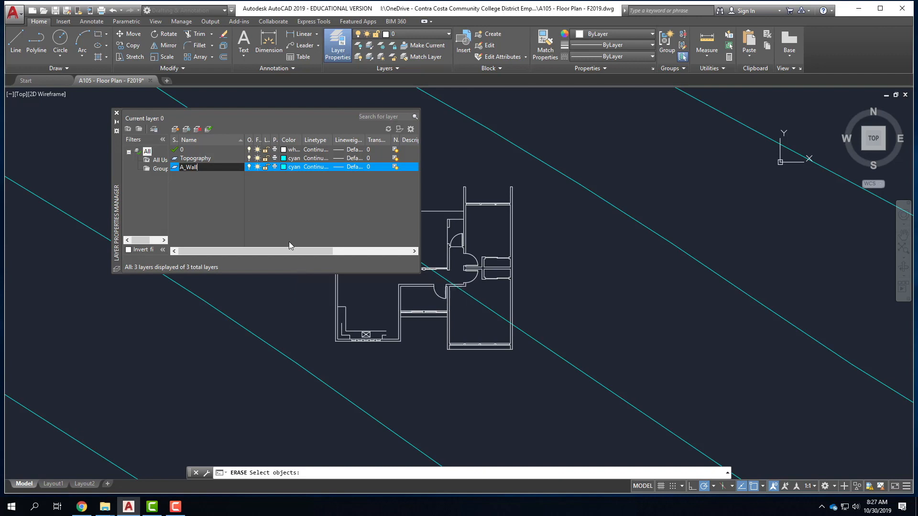
{"action": "left_click", "coordinate": [221, 193]}
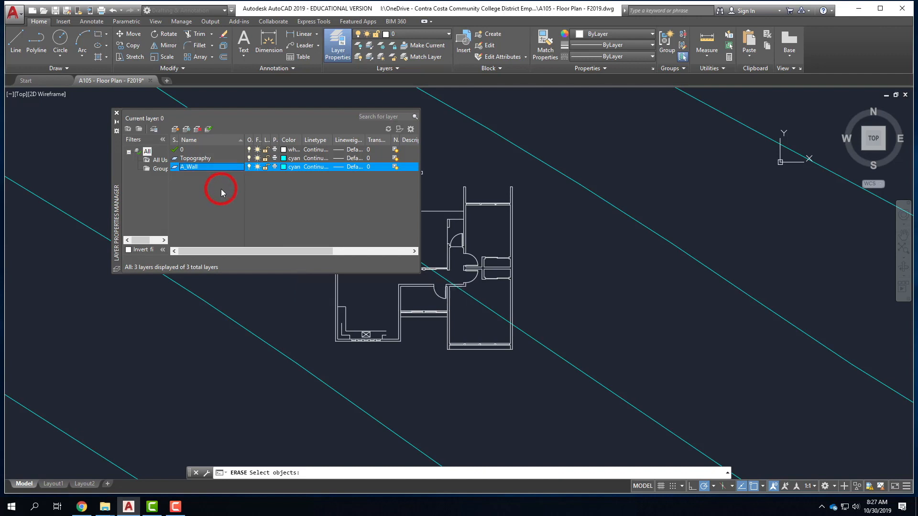
Create two more layers named A_Door and A_Window.
{"action": "left_click", "coordinate": [176, 133]}
{"action": "type", "text": "A"}
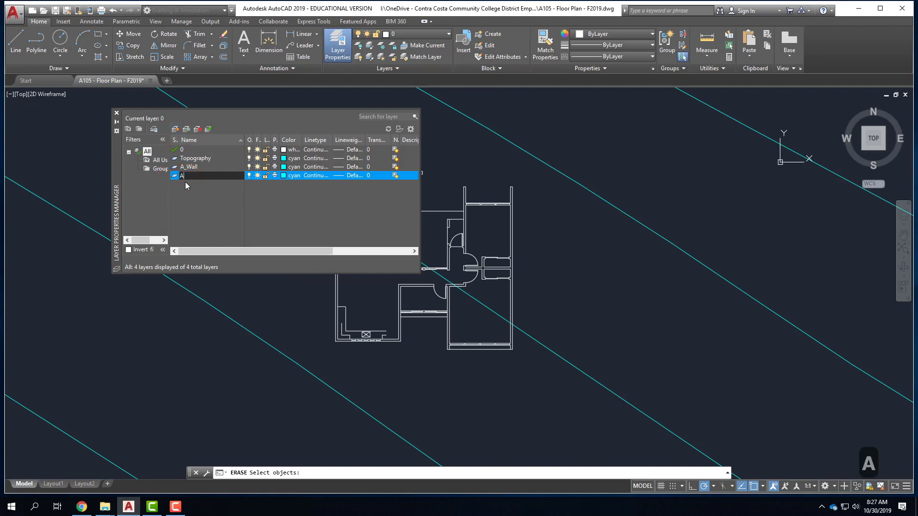
{"action": "type", "text": "_Door"}
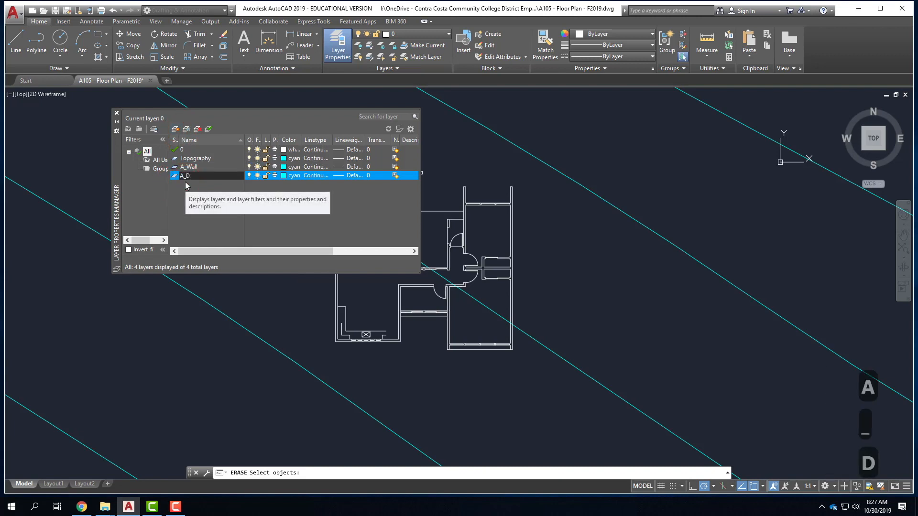
{"action": "left_click", "coordinate": [175, 131]}
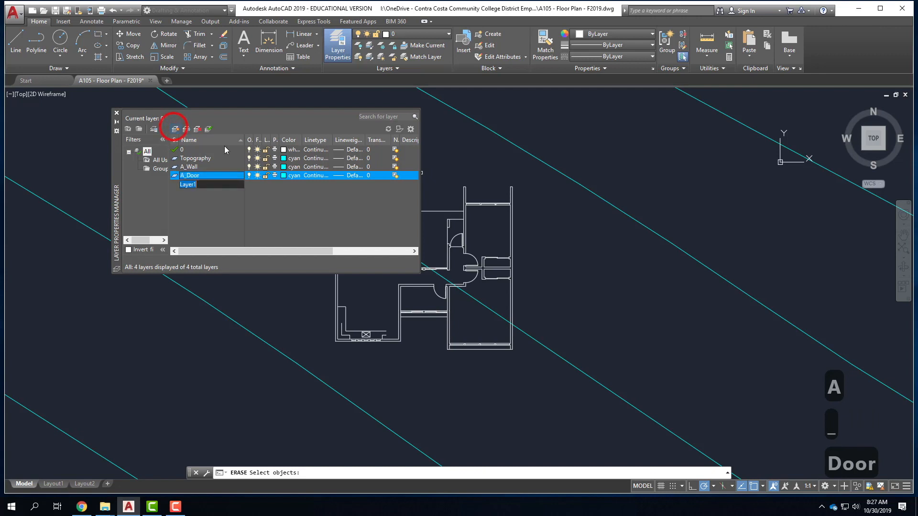
{"action": "type", "text": "A_Window"}
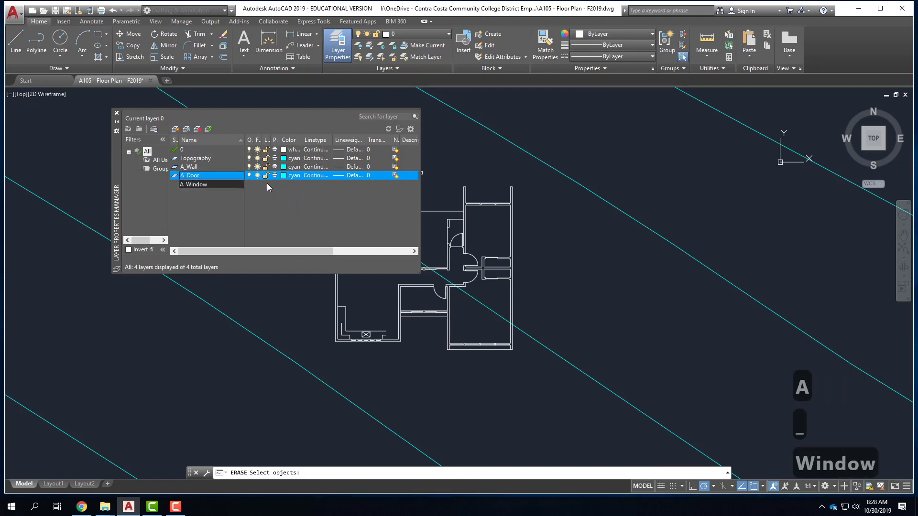
Add the layers A_Fixture and A_Furn to the drawing's layer list.
{"action": "left_click", "coordinate": [175, 130]}
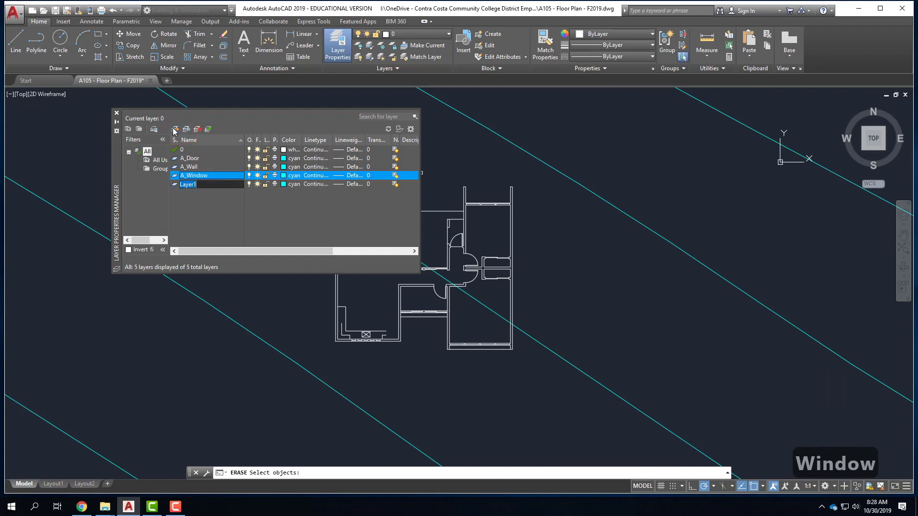
{"action": "type", "text": "A_Fixture"}
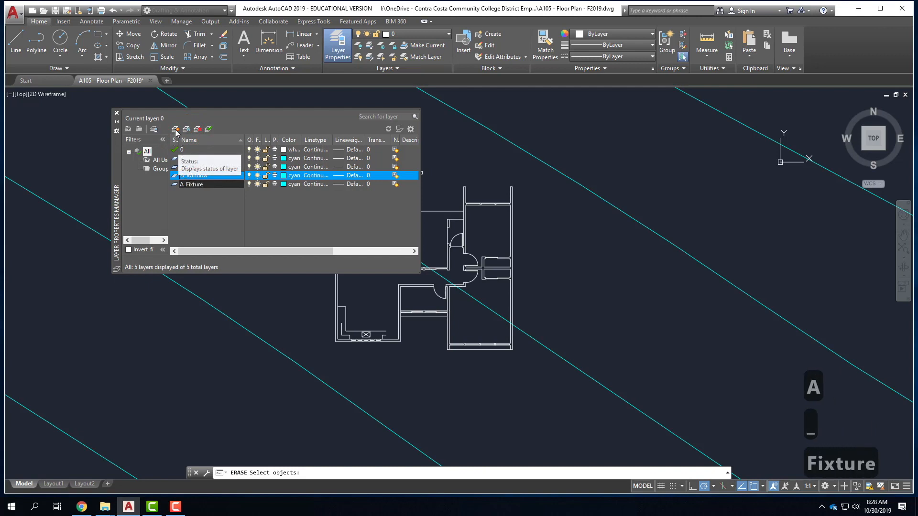
{"action": "key", "text": "Return"}
{"action": "left_click", "coordinate": [175, 129]}
{"action": "type", "text": "A"}
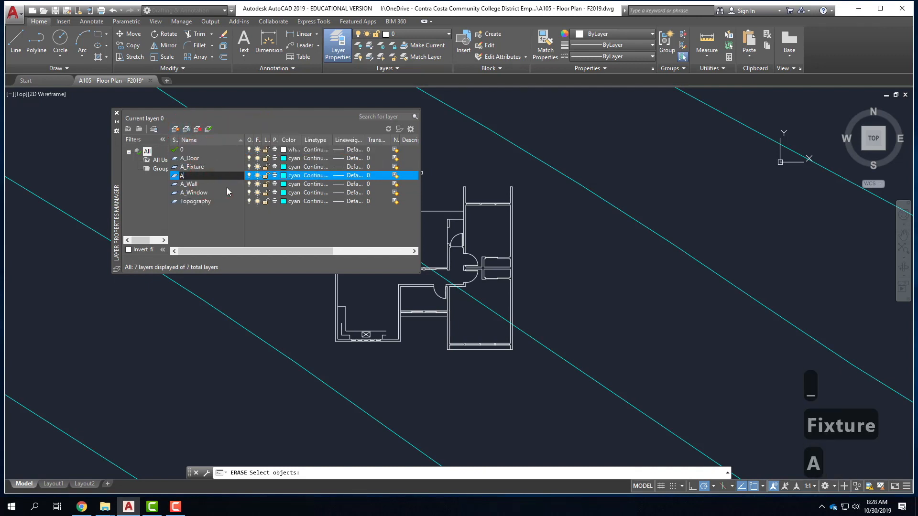
{"action": "type", "text": "_Frun"}
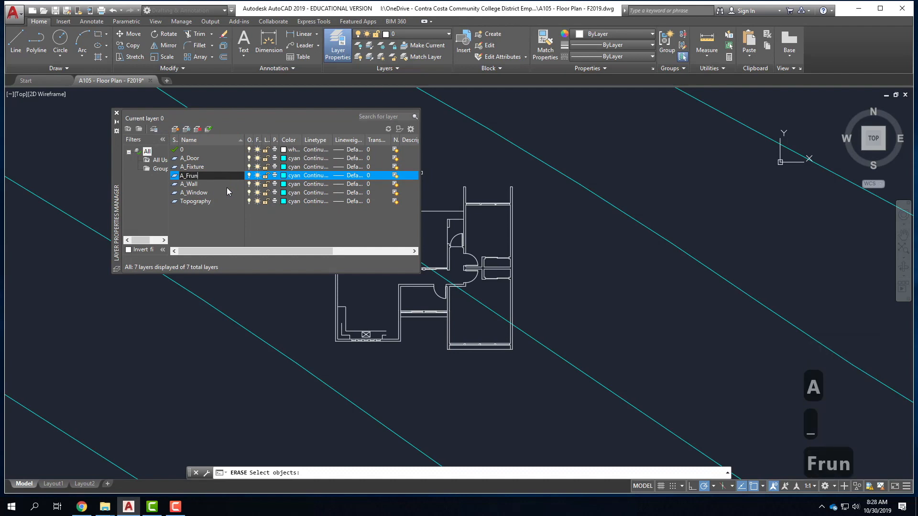
{"action": "key", "text": "BackSpace"}
{"action": "key", "text": "BackSpace"}
{"action": "key", "text": "BackSpace"}
{"action": "type", "text": "urn"}
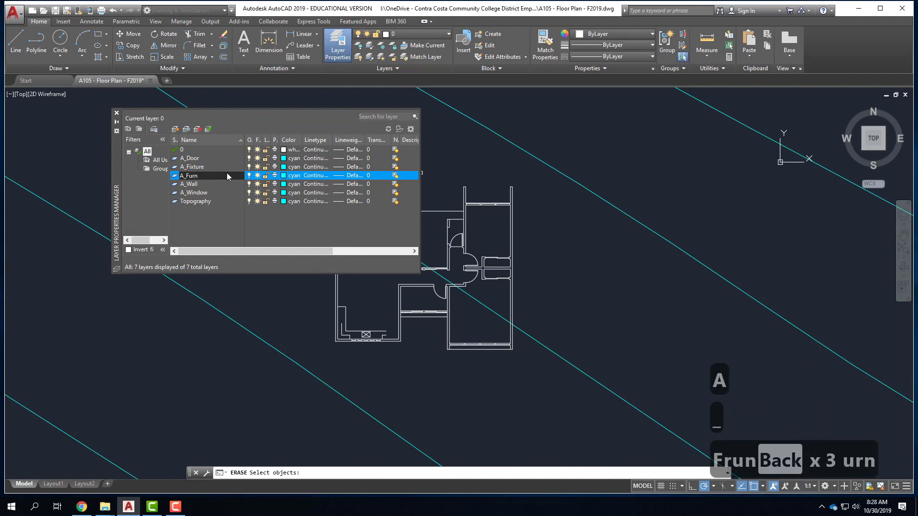
{"action": "left_click", "coordinate": [176, 130]}
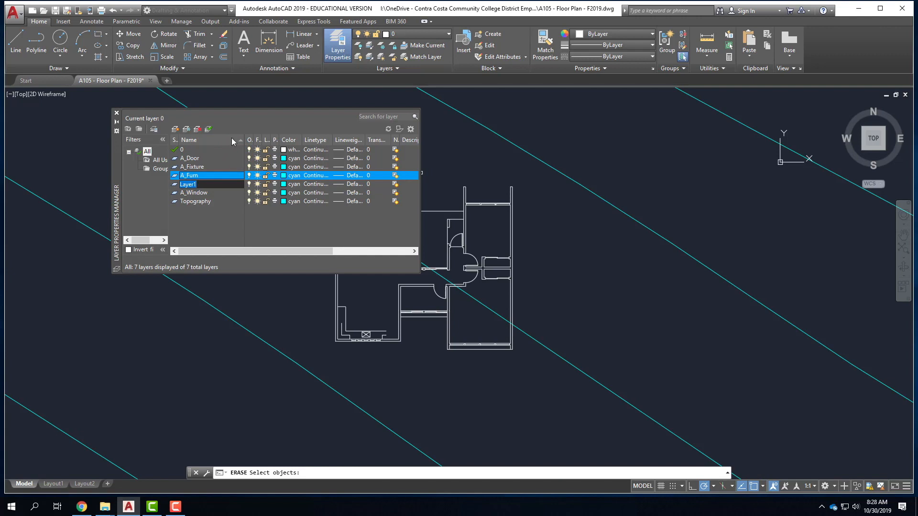
{"action": "left_click", "coordinate": [209, 230]}
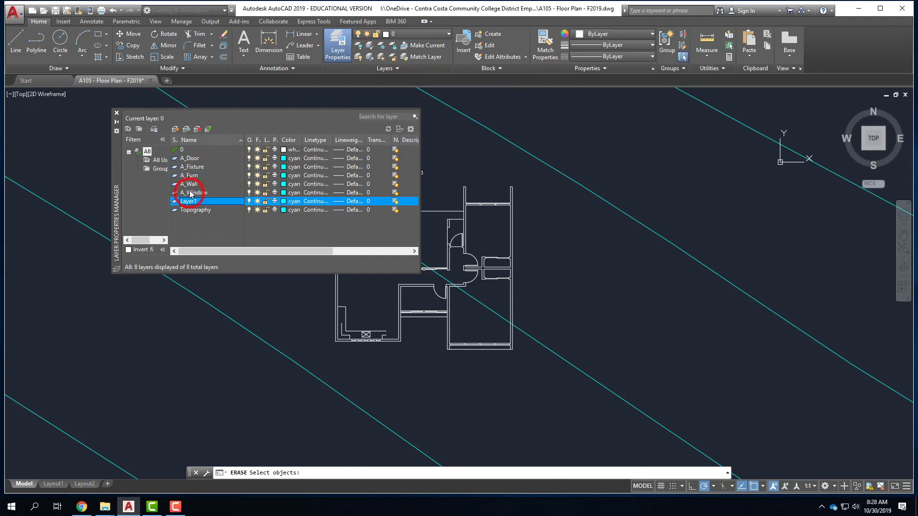
{"action": "left_click", "coordinate": [198, 129]}
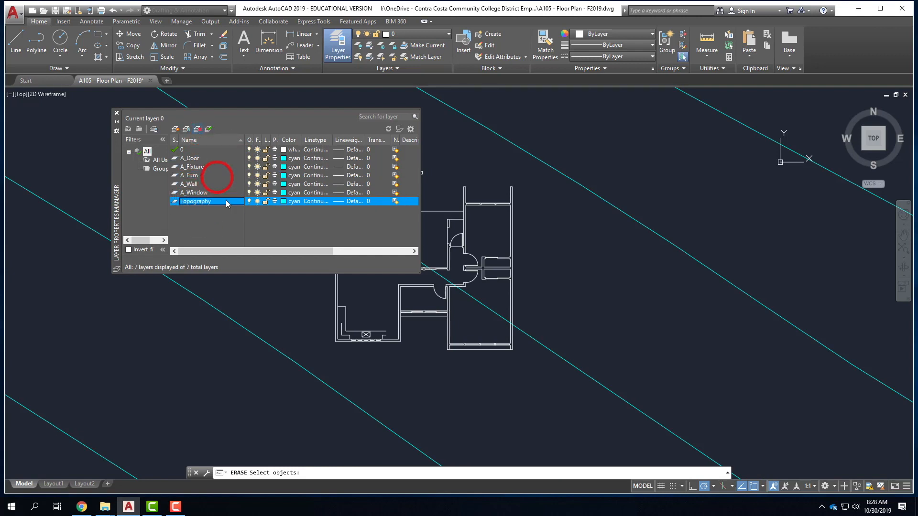
{"action": "left_click", "coordinate": [191, 158]}
{"action": "left_click", "coordinate": [196, 168]}
{"action": "left_click", "coordinate": [197, 177]}
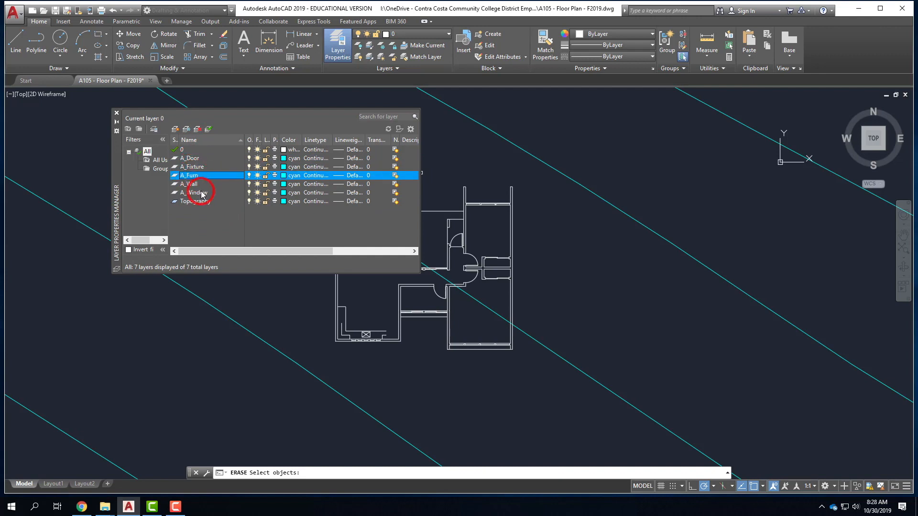
{"action": "left_click", "coordinate": [197, 184]}
{"action": "left_click", "coordinate": [199, 193]}
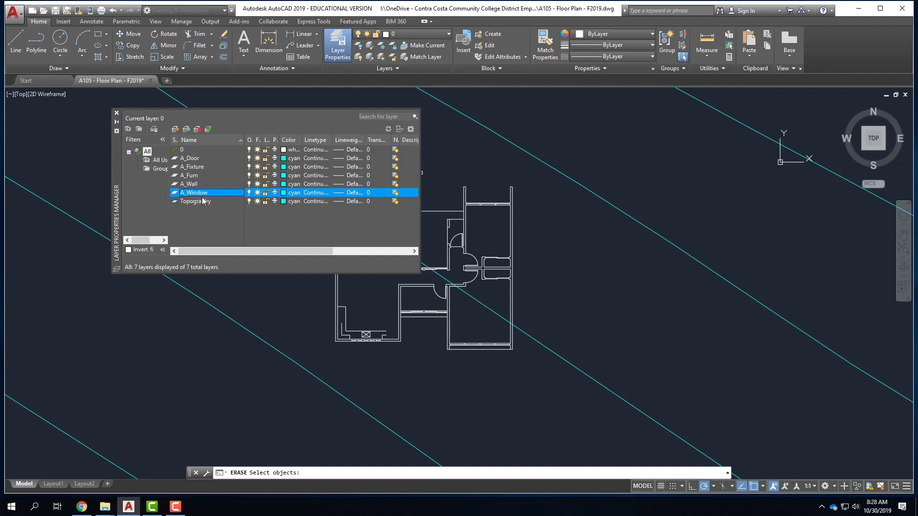
Set the A_Wall layer's color to magenta.
{"action": "left_click", "coordinate": [194, 185]}
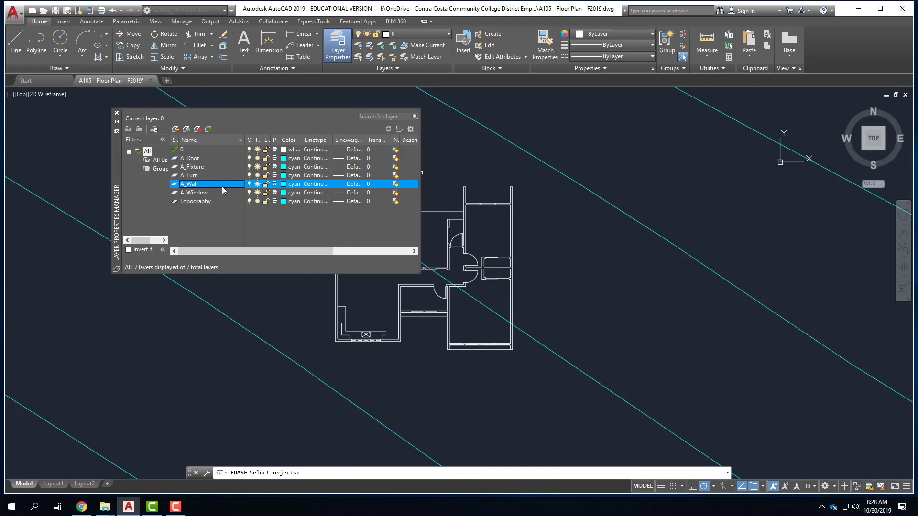
{"action": "left_click", "coordinate": [286, 185]}
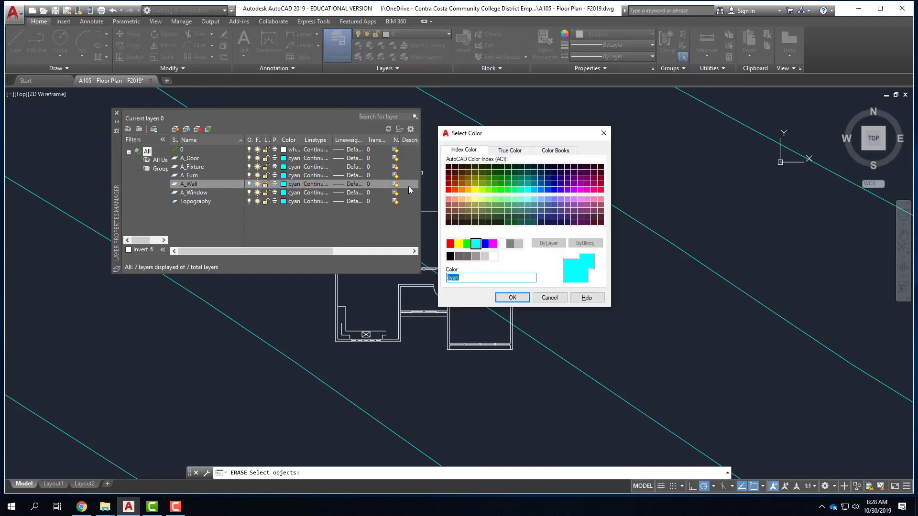
{"action": "left_click", "coordinate": [468, 245]}
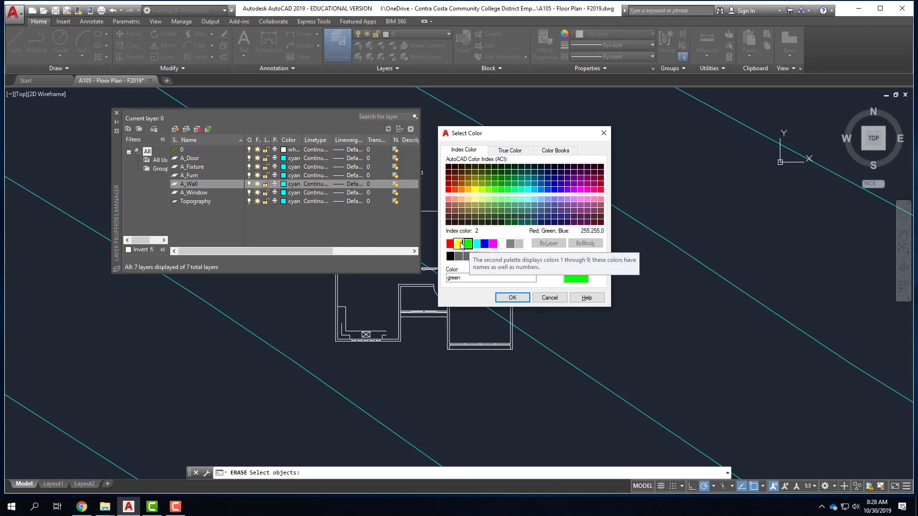
{"action": "left_click", "coordinate": [493, 244]}
{"action": "left_click", "coordinate": [513, 299]}
{"action": "left_click", "coordinate": [512, 297]}
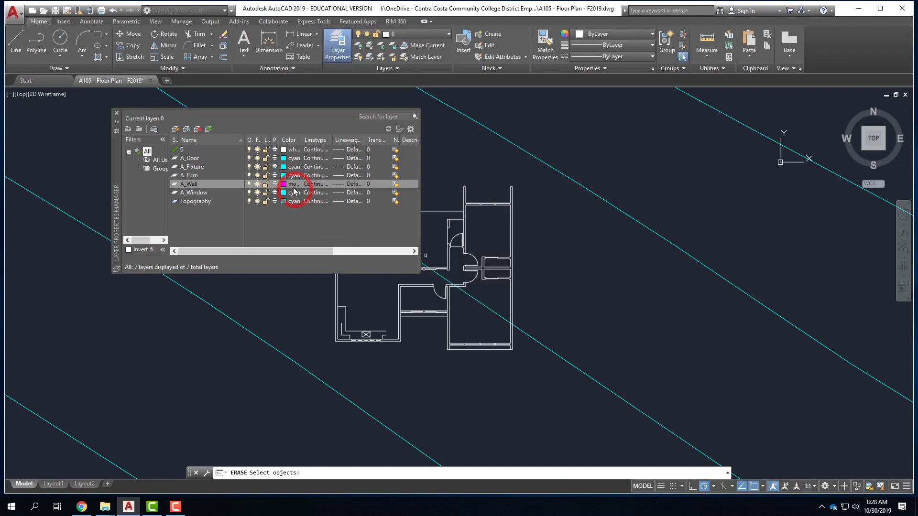
Set the color of the A_Door, A_Fixture, A_Furn and A_Window layers to white.
{"action": "left_click", "coordinate": [194, 159]}
{"action": "left_click", "coordinate": [201, 176], "text": "shift"}
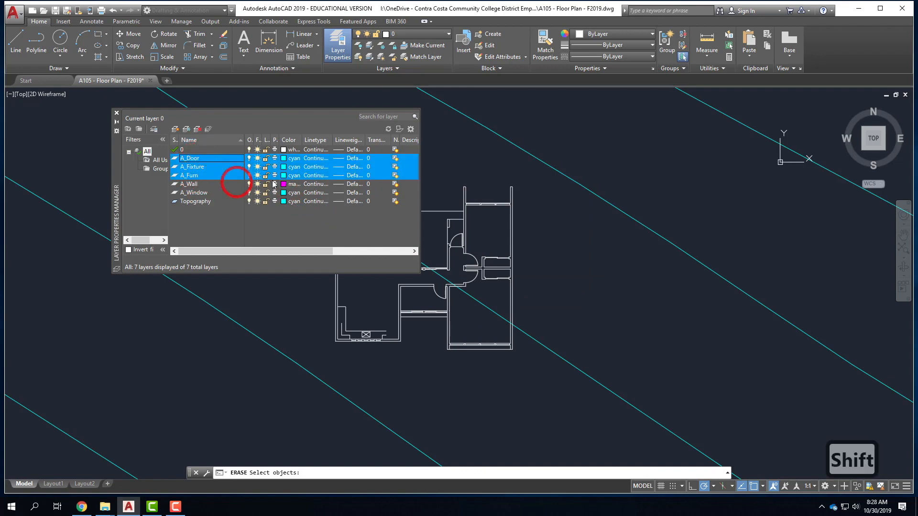
{"action": "left_click", "coordinate": [246, 192], "text": "ctrl"}
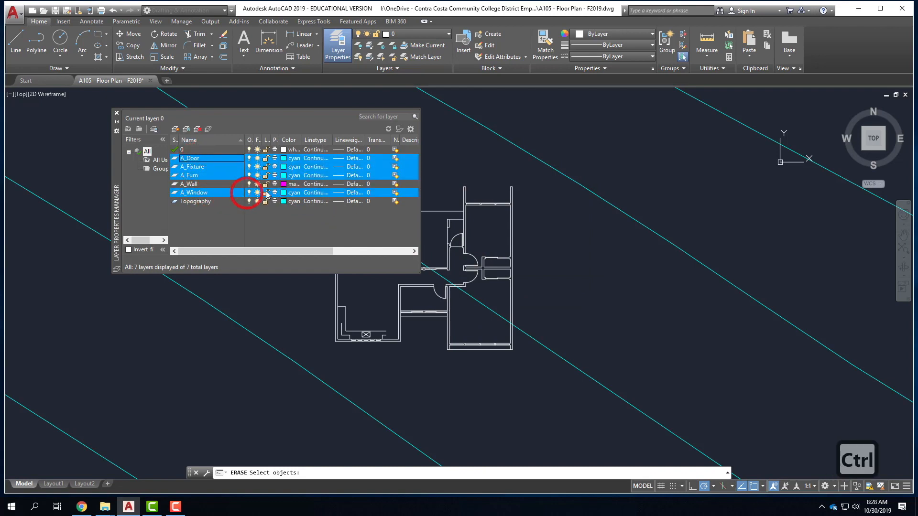
{"action": "left_click", "coordinate": [284, 163]}
{"action": "left_click", "coordinate": [493, 256]}
{"action": "left_click", "coordinate": [512, 297]}
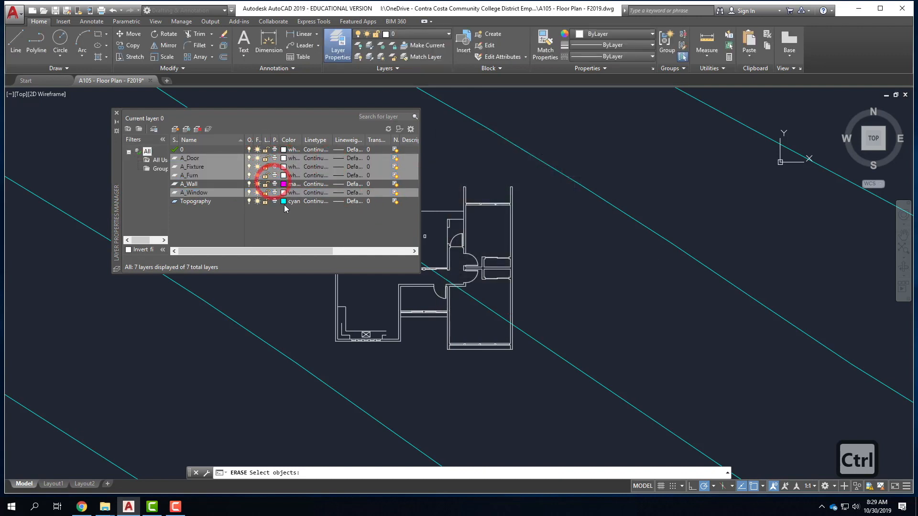
{"action": "left_click", "coordinate": [292, 218]}
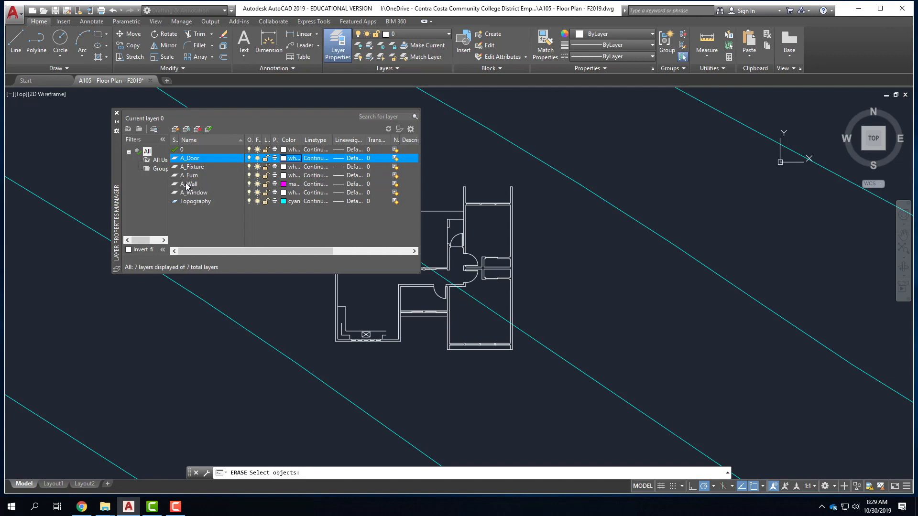
Close the layer properties manager and cancel the running Erase command.
{"action": "left_click", "coordinate": [117, 114]}
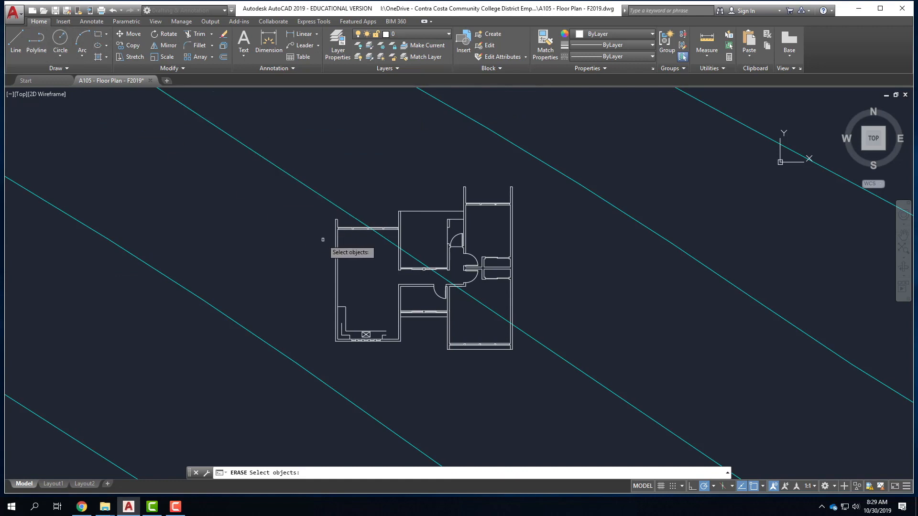
{"action": "key", "text": "Escape"}
{"action": "key", "text": "Escape"}
{"action": "key", "text": "Escape"}
Select the wall lines meeting at the upper-left corner of the floor plan's large west room.
{"action": "scroll", "coordinate": [543, 291], "scroll_direction": "up", "scroll_amount": 2}
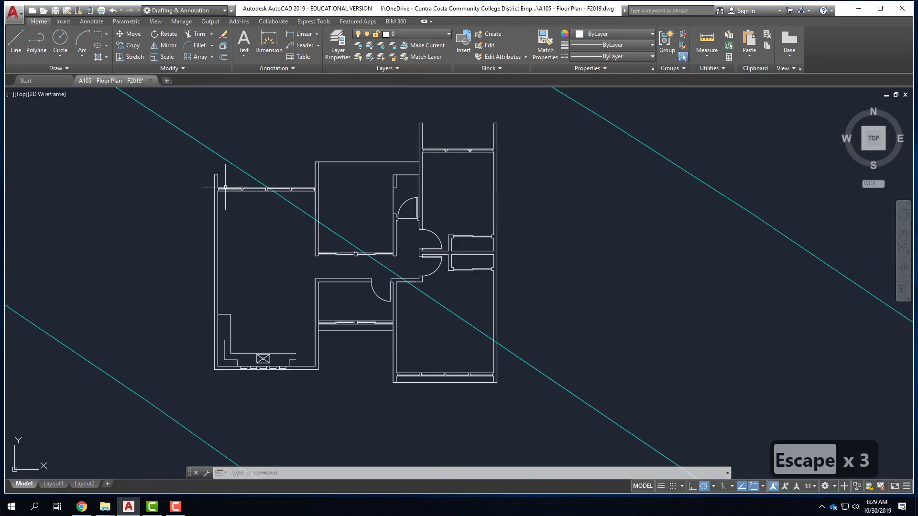
{"action": "scroll", "coordinate": [225, 187], "scroll_direction": "up", "scroll_amount": 3}
{"action": "left_click", "coordinate": [222, 172]}
{"action": "left_click", "coordinate": [168, 137]}
{"action": "scroll", "coordinate": [201, 208], "scroll_direction": "up", "scroll_amount": 5}
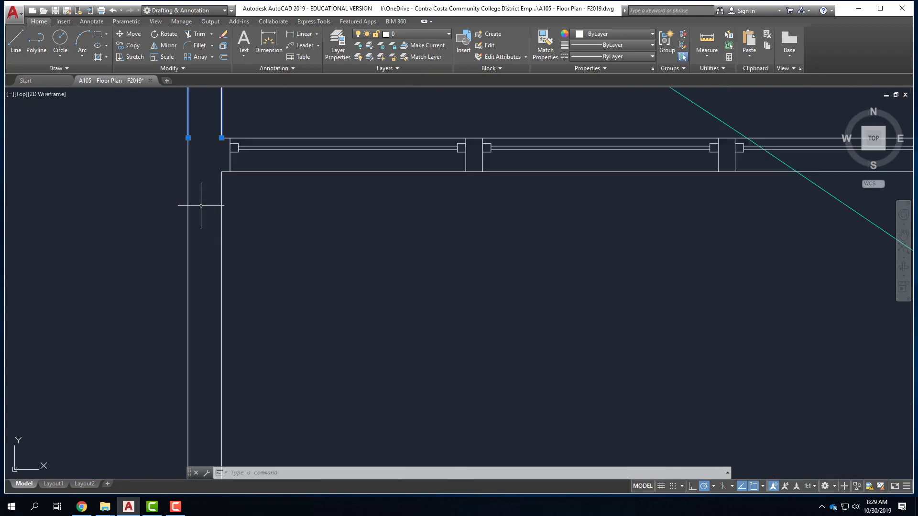
{"action": "left_click", "coordinate": [226, 191]}
{"action": "left_click", "coordinate": [141, 123]}
{"action": "scroll", "coordinate": [240, 151], "scroll_direction": "down", "scroll_amount": 8}
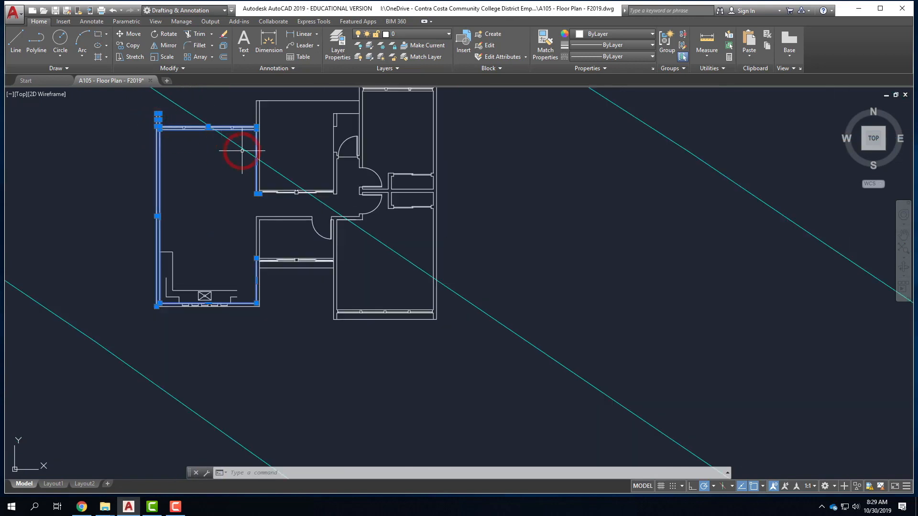
Add the remaining wall lines of the large west room and the adjoining hallway walls to the selection.
{"action": "scroll", "coordinate": [179, 291], "scroll_direction": "up", "scroll_amount": 8}
{"action": "left_click", "coordinate": [79, 320]}
{"action": "scroll", "coordinate": [479, 335], "scroll_direction": "down", "scroll_amount": 5}
{"action": "scroll", "coordinate": [439, 335], "scroll_direction": "up", "scroll_amount": 8}
{"action": "left_click", "coordinate": [420, 365]}
{"action": "left_click", "coordinate": [365, 312]}
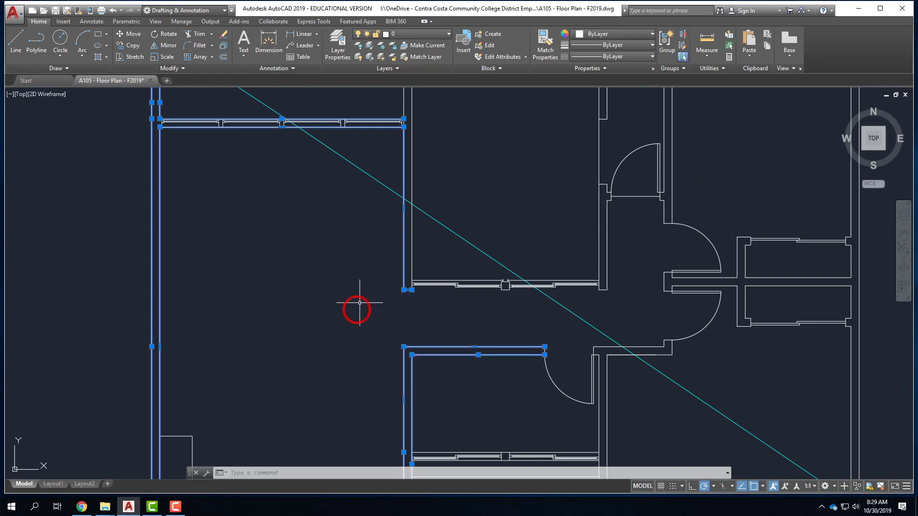
Add the wall lines and center post around the small middle room's lower window to the selection.
{"action": "scroll", "coordinate": [507, 373], "scroll_direction": "down", "scroll_amount": 5}
{"action": "scroll", "coordinate": [361, 342], "scroll_direction": "up", "scroll_amount": 8}
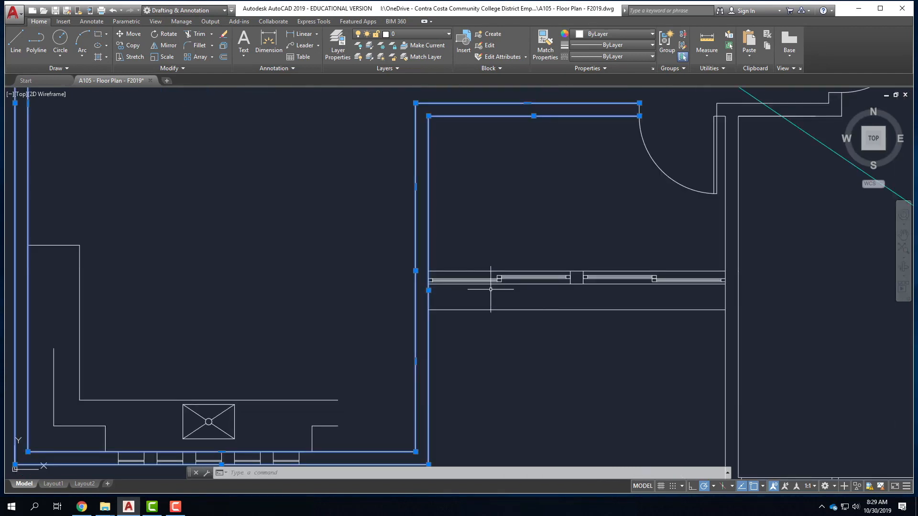
{"action": "left_click", "coordinate": [516, 284]}
{"action": "left_click", "coordinate": [516, 271]}
{"action": "left_click", "coordinate": [571, 264]}
{"action": "scroll", "coordinate": [583, 283], "scroll_direction": "up", "scroll_amount": 5}
{"action": "left_click", "coordinate": [568, 299]}
{"action": "left_click", "coordinate": [560, 209]}
{"action": "left_click", "coordinate": [630, 239]}
{"action": "left_click", "coordinate": [611, 202]}
{"action": "left_click", "coordinate": [646, 311]}
{"action": "left_click", "coordinate": [628, 270]}
Add the wall lines between the small middle room and the southeast room, including the door jambs and hallway corner.
{"action": "scroll", "coordinate": [218, 287], "scroll_direction": "down", "scroll_amount": 4}
{"action": "scroll", "coordinate": [389, 276], "scroll_direction": "up", "scroll_amount": 3}
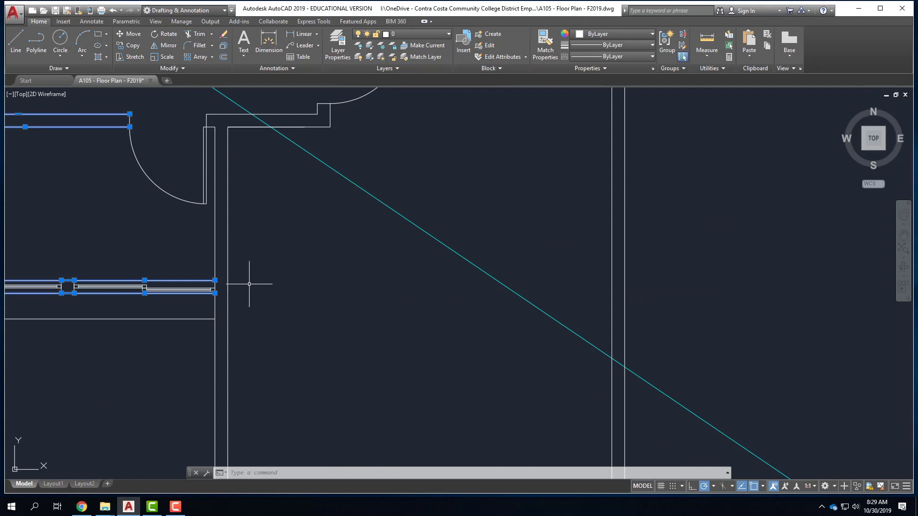
{"action": "left_click", "coordinate": [253, 301]}
{"action": "left_click", "coordinate": [229, 230]}
{"action": "left_click", "coordinate": [219, 235]}
{"action": "left_click", "coordinate": [209, 102]}
{"action": "left_click", "coordinate": [202, 105]}
{"action": "left_click", "coordinate": [229, 135]}
{"action": "left_click", "coordinate": [245, 141]}
{"action": "left_click", "coordinate": [220, 111]}
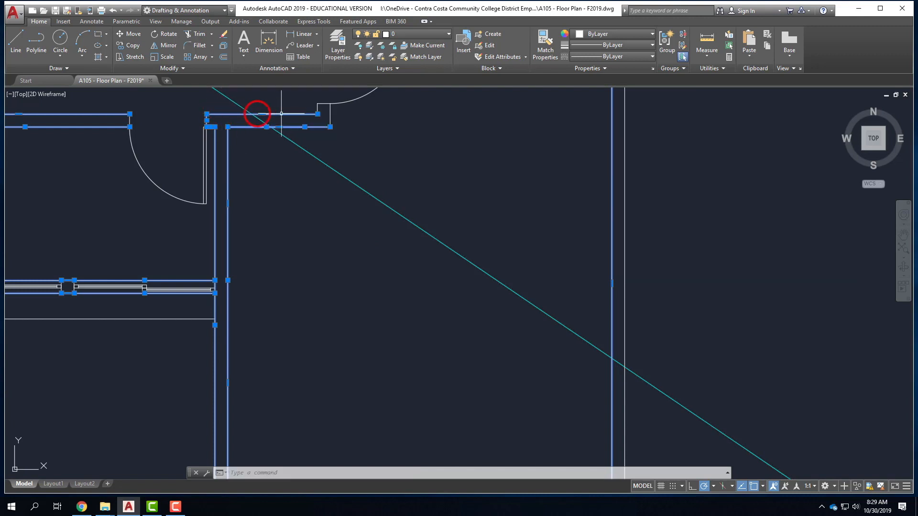
{"action": "left_click", "coordinate": [312, 95]}
{"action": "left_click", "coordinate": [343, 136]}
Add the southeast room's lower-right corner wall lines to the selection and try to exclude the outermost line below the window.
{"action": "scroll", "coordinate": [290, 169], "scroll_direction": "down", "scroll_amount": 6}
{"action": "scroll", "coordinate": [351, 261], "scroll_direction": "up", "scroll_amount": 6}
{"action": "scroll", "coordinate": [433, 235], "scroll_direction": "up", "scroll_amount": 2}
{"action": "left_click", "coordinate": [492, 269]}
{"action": "left_click", "coordinate": [403, 228]}
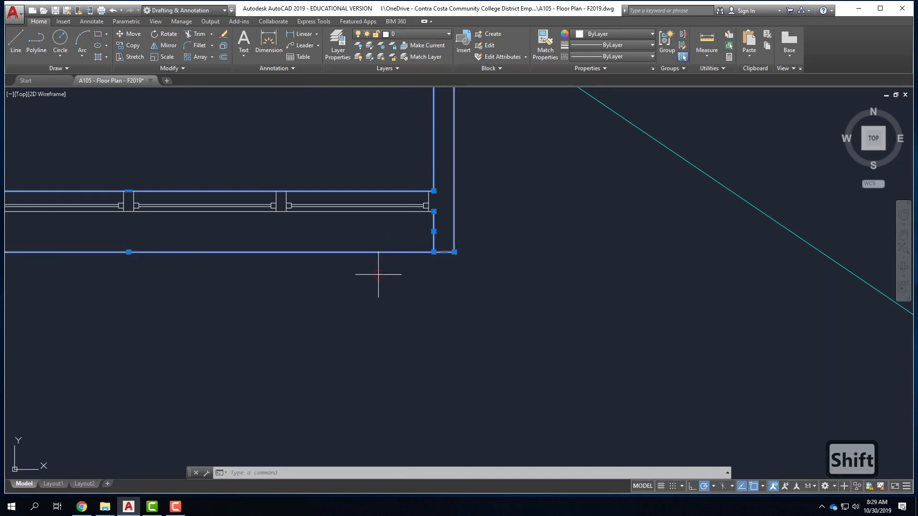
{"action": "left_click", "coordinate": [352, 240], "text": "shift"}
Add the southeast room's lower-left corner and window wall lines to the selection, and deselect the outermost line below the window.
{"action": "scroll", "coordinate": [564, 252], "scroll_direction": "down", "scroll_amount": 6}
{"action": "scroll", "coordinate": [356, 252], "scroll_direction": "up", "scroll_amount": 2}
{"action": "scroll", "coordinate": [378, 252], "scroll_direction": "up", "scroll_amount": 4}
{"action": "left_click", "coordinate": [426, 262]}
{"action": "left_click", "coordinate": [414, 246]}
{"action": "left_click", "coordinate": [428, 240]}
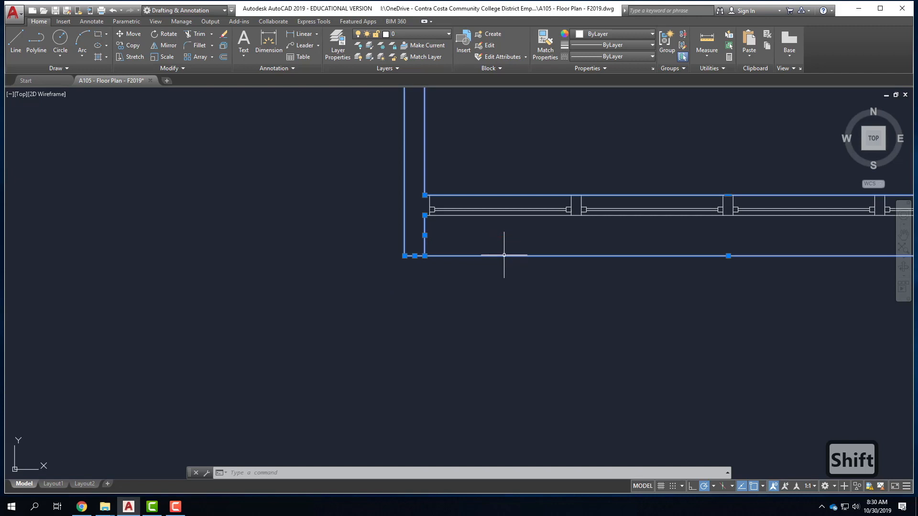
{"action": "left_click", "coordinate": [550, 279], "text": "shift"}
{"action": "left_click", "coordinate": [521, 241], "text": "shift"}
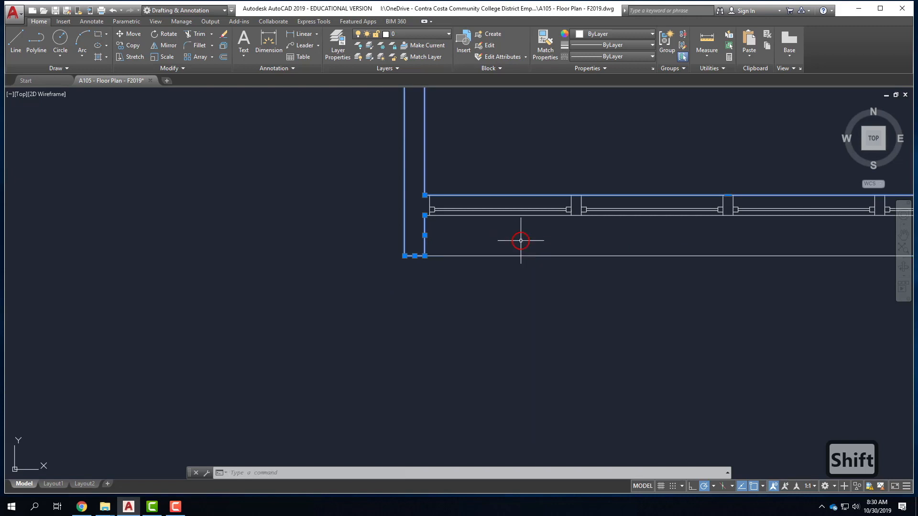
{"action": "left_click", "coordinate": [523, 216]}
{"action": "scroll", "coordinate": [344, 285], "scroll_direction": "down", "scroll_amount": 6}
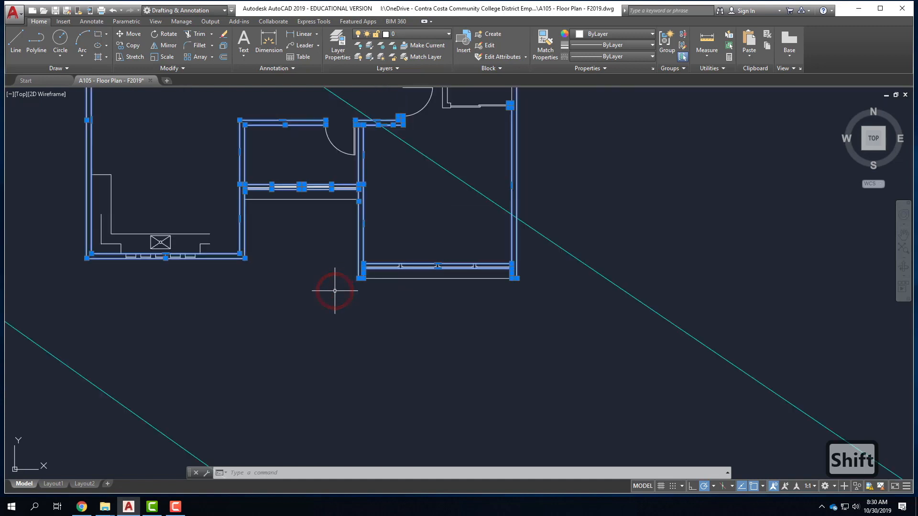
Add the closet partition walls and the wall end between the two hallway doors to the selection.
{"action": "scroll", "coordinate": [506, 270], "scroll_direction": "up", "scroll_amount": 4}
{"action": "scroll", "coordinate": [483, 330], "scroll_direction": "down", "scroll_amount": 8}
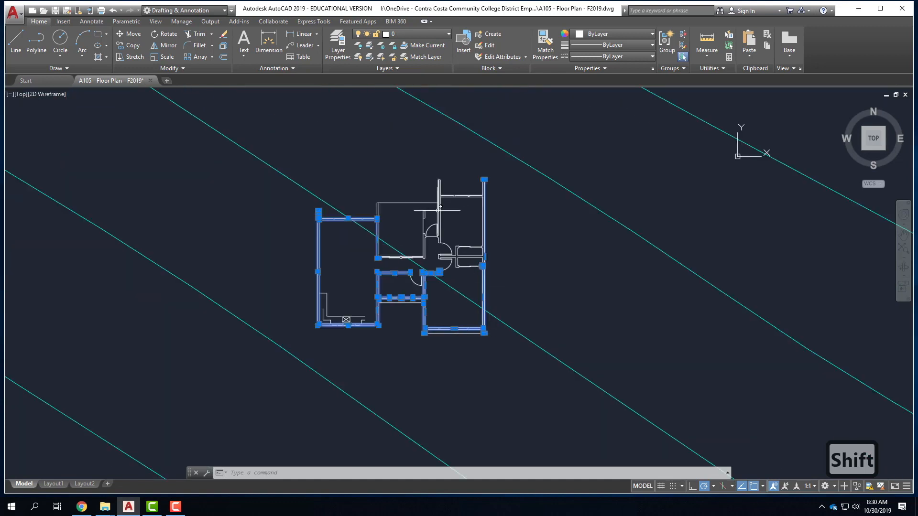
{"action": "scroll", "coordinate": [472, 266], "scroll_direction": "up", "scroll_amount": 5}
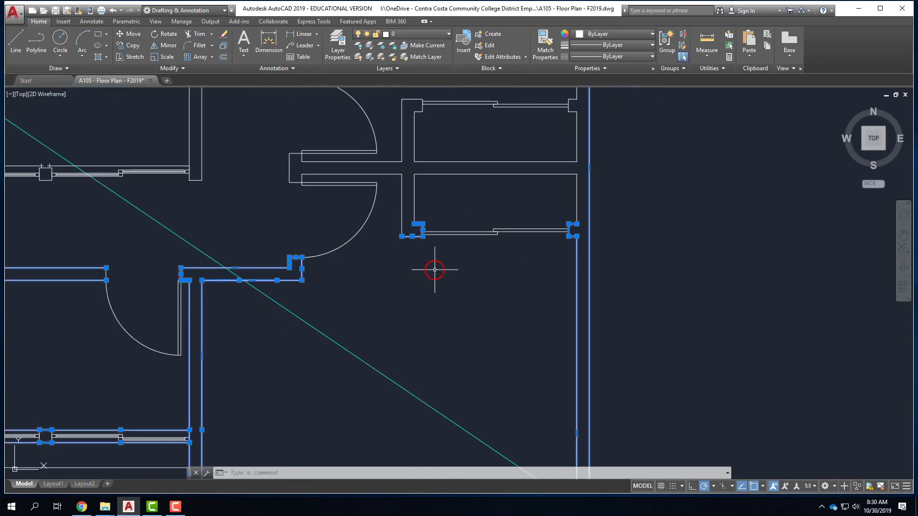
{"action": "left_click", "coordinate": [430, 198]}
{"action": "left_click", "coordinate": [396, 144]}
{"action": "left_click", "coordinate": [392, 93]}
{"action": "left_click", "coordinate": [420, 117]}
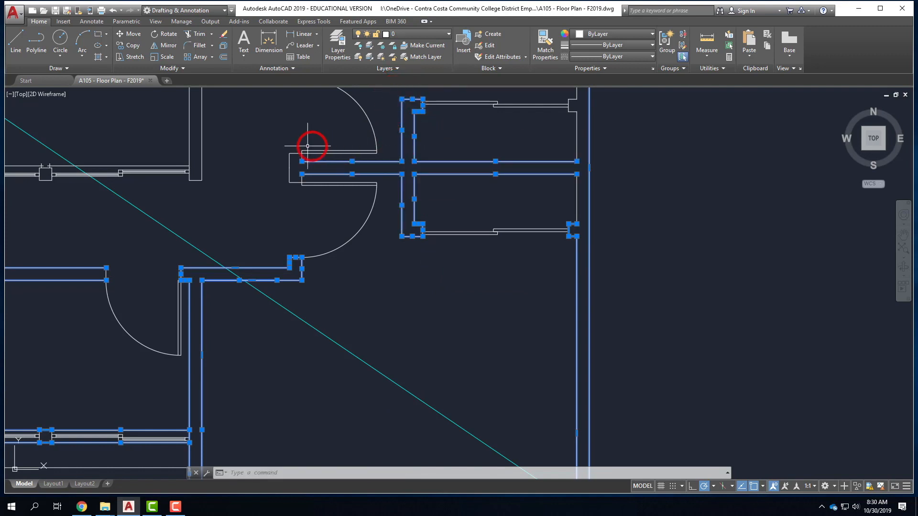
{"action": "left_click", "coordinate": [280, 149]}
{"action": "left_click", "coordinate": [308, 182]}
Add the wall end at the upper middle room's lower-right corner and the square post in its sliding window to the selection.
{"action": "left_click", "coordinate": [227, 195]}
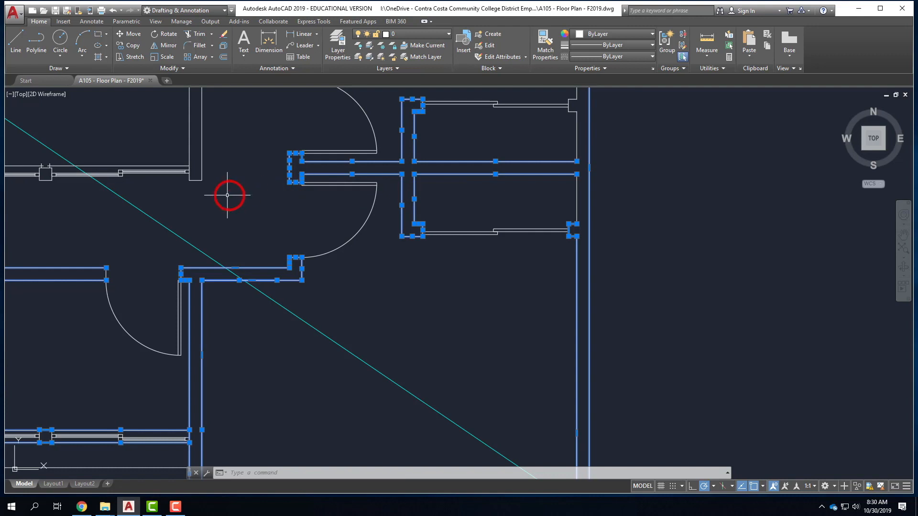
{"action": "left_click", "coordinate": [191, 178]}
{"action": "left_click", "coordinate": [221, 153]}
{"action": "left_click", "coordinate": [181, 138]}
{"action": "scroll", "coordinate": [311, 297], "scroll_direction": "down", "scroll_amount": 4}
{"action": "scroll", "coordinate": [213, 249], "scroll_direction": "up", "scroll_amount": 10}
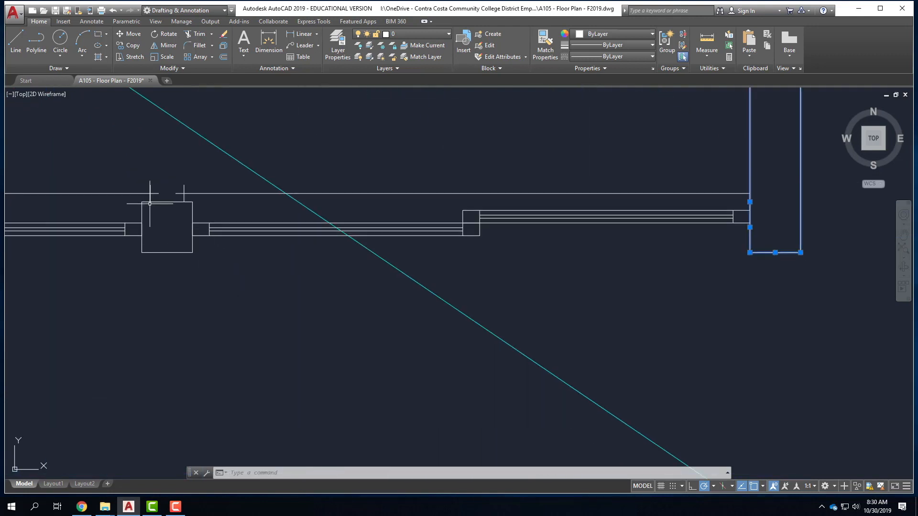
{"action": "left_click", "coordinate": [133, 194]}
{"action": "left_click", "coordinate": [191, 262]}
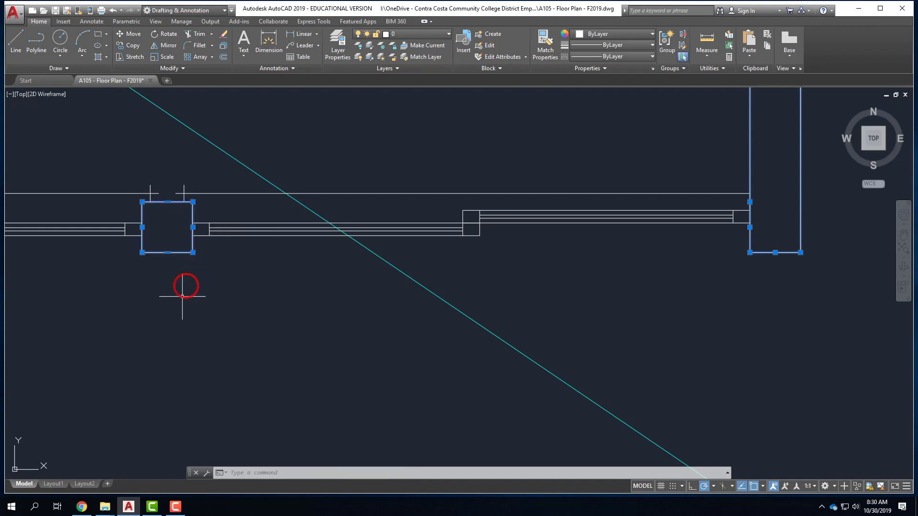
Add the upper middle room's left wall lines and the northeast room's projecting north wall ends to the selection.
{"action": "scroll", "coordinate": [187, 306], "scroll_direction": "down", "scroll_amount": 5}
{"action": "scroll", "coordinate": [133, 308], "scroll_direction": "up", "scroll_amount": 6}
{"action": "left_click", "coordinate": [111, 296]}
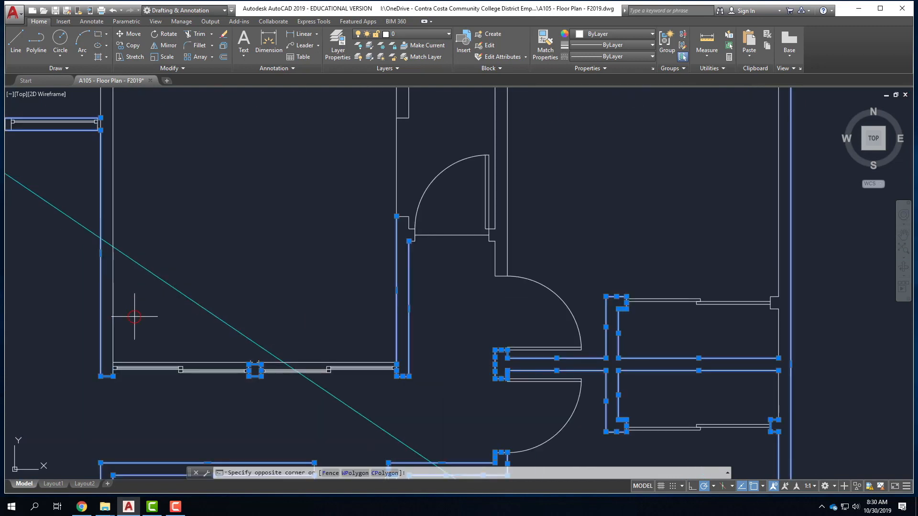
{"action": "scroll", "coordinate": [110, 296], "scroll_direction": "down", "scroll_amount": 4}
{"action": "left_click", "coordinate": [126, 238]}
{"action": "scroll", "coordinate": [121, 210], "scroll_direction": "up", "scroll_amount": 5}
{"action": "left_click", "coordinate": [106, 180]}
{"action": "left_click", "coordinate": [78, 195]}
{"action": "scroll", "coordinate": [77, 258], "scroll_direction": "down", "scroll_amount": 5}
{"action": "scroll", "coordinate": [261, 220], "scroll_direction": "up", "scroll_amount": 2}
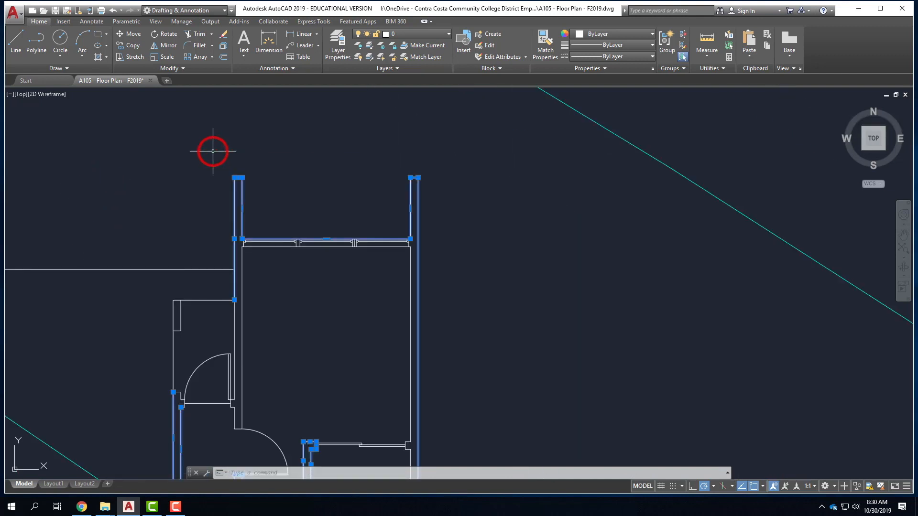
Add the northeast room's side wall lines and the wall lines around its north window to the selection.
{"action": "scroll", "coordinate": [239, 225], "scroll_direction": "up", "scroll_amount": 8}
{"action": "left_click", "coordinate": [220, 325]}
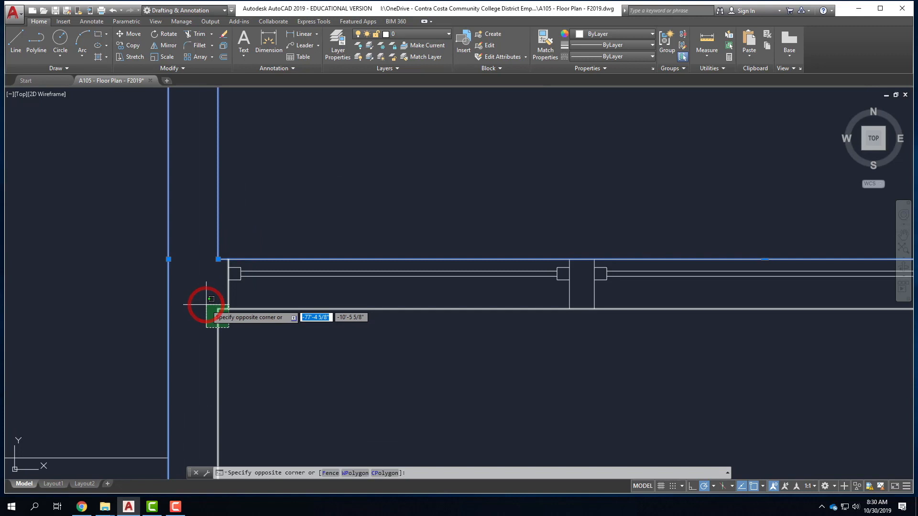
{"action": "left_click", "coordinate": [206, 306]}
{"action": "scroll", "coordinate": [365, 258], "scroll_direction": "down", "scroll_amount": 3}
{"action": "scroll", "coordinate": [365, 258], "scroll_direction": "down", "scroll_amount": 5}
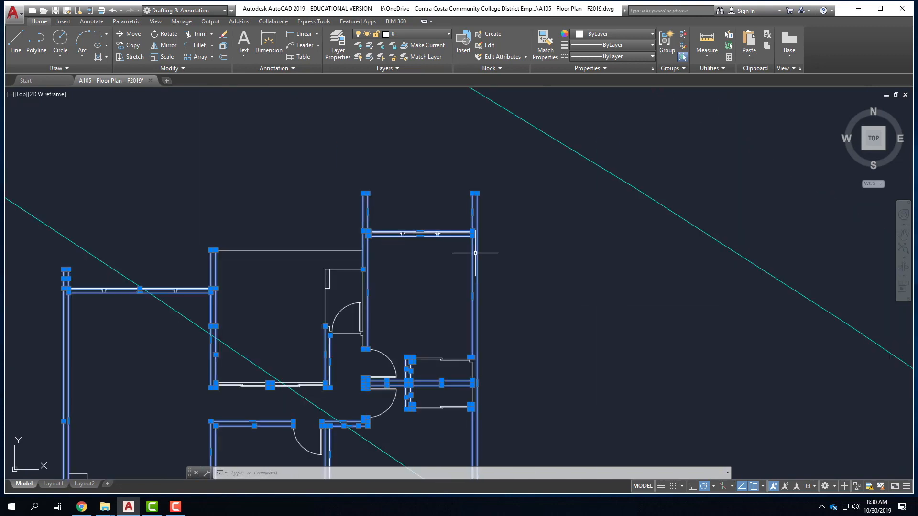
{"action": "scroll", "coordinate": [478, 251], "scroll_direction": "up", "scroll_amount": 3}
{"action": "scroll", "coordinate": [464, 202], "scroll_direction": "up", "scroll_amount": 2}
{"action": "left_click", "coordinate": [465, 202]}
{"action": "left_click", "coordinate": [424, 178]}
{"action": "scroll", "coordinate": [481, 113], "scroll_direction": "down", "scroll_amount": 2}
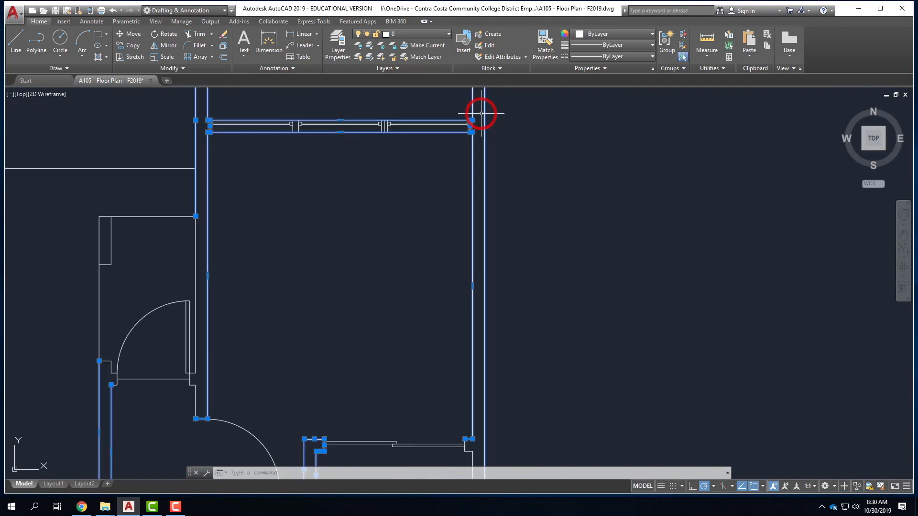
Move the selected wall lines to the A_Wall layer.
{"action": "scroll", "coordinate": [476, 119], "scroll_direction": "down", "scroll_amount": 3}
{"action": "scroll", "coordinate": [430, 268], "scroll_direction": "down", "scroll_amount": 5}
{"action": "scroll", "coordinate": [399, 328], "scroll_direction": "up", "scroll_amount": 3}
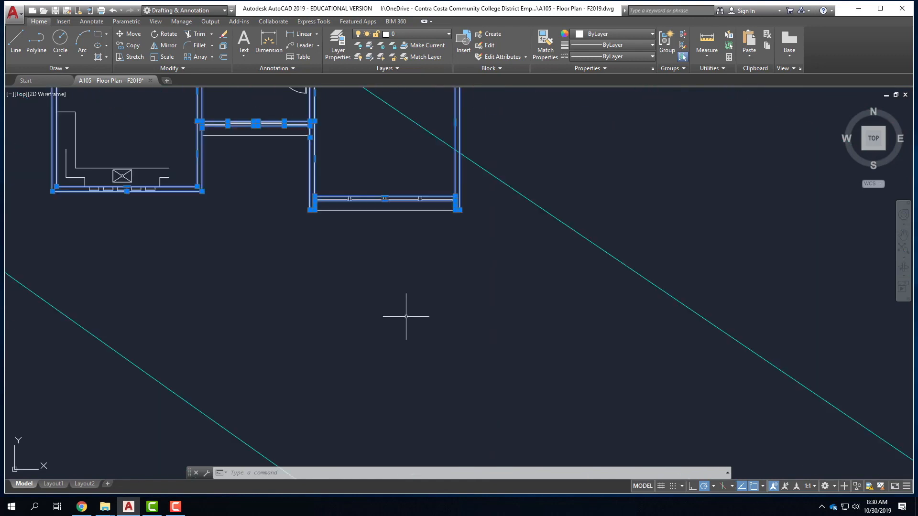
{"action": "scroll", "coordinate": [434, 222], "scroll_direction": "up", "scroll_amount": 4}
{"action": "scroll", "coordinate": [312, 341], "scroll_direction": "down", "scroll_amount": 5}
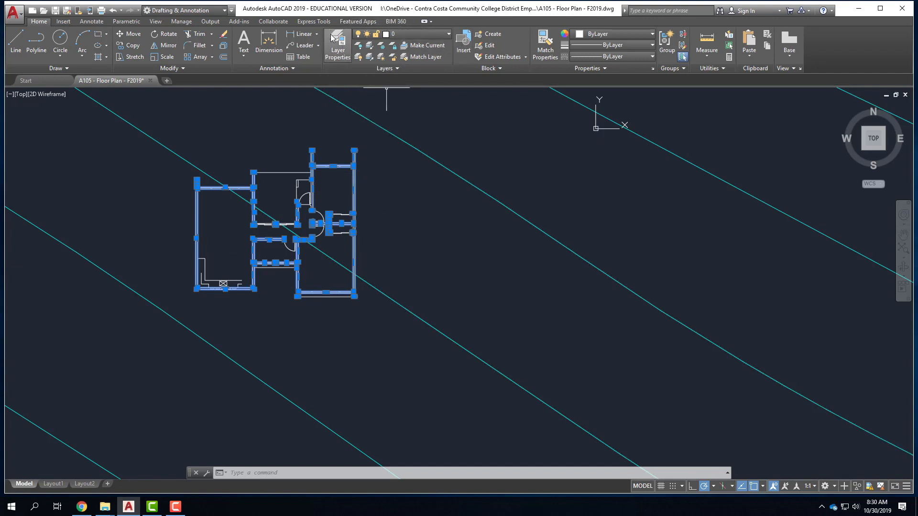
{"action": "left_click", "coordinate": [449, 34]}
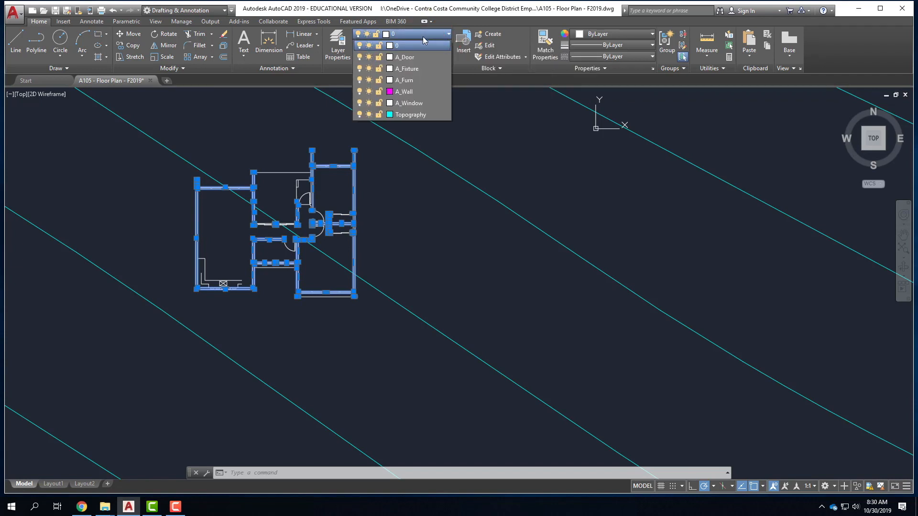
{"action": "left_click", "coordinate": [407, 92]}
{"action": "scroll", "coordinate": [316, 275], "scroll_direction": "up", "scroll_amount": 2}
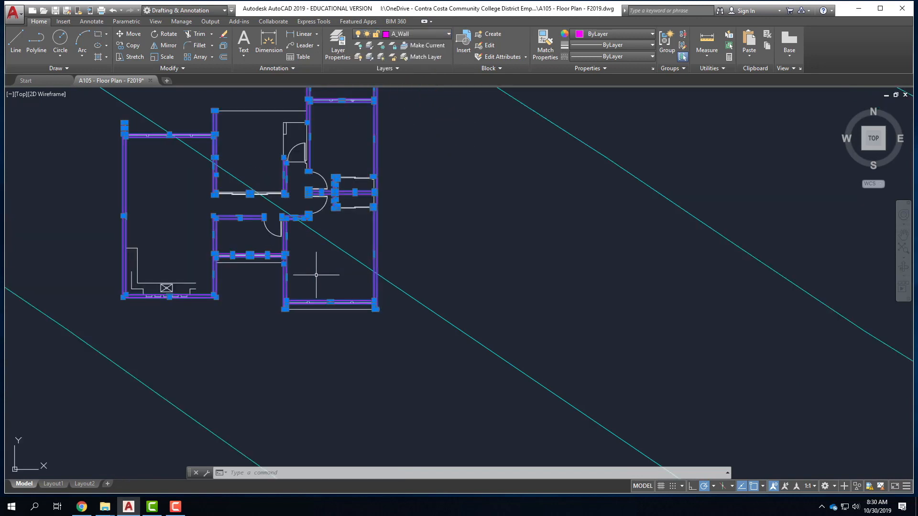
Clear the selection and select the right wall line and short upper-left wall stub of the door alcove beside the upper middle room.
{"action": "key", "text": "Escape"}
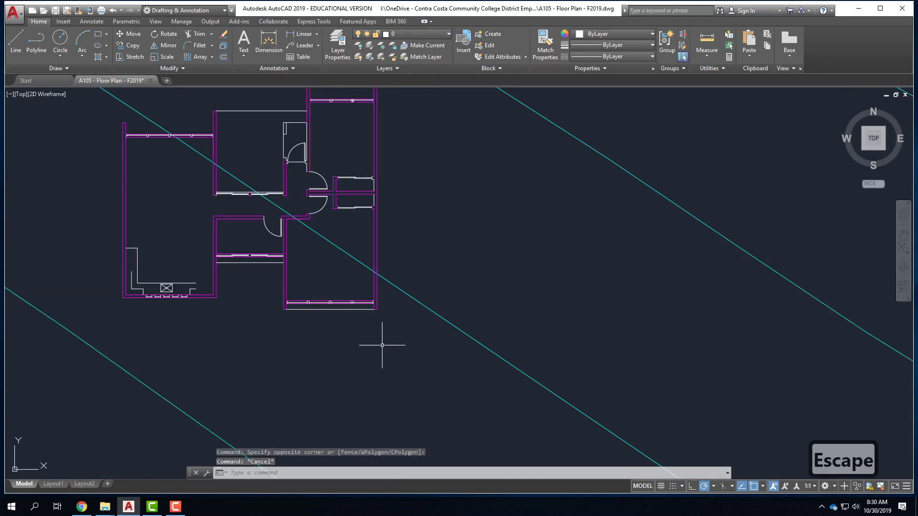
{"action": "scroll", "coordinate": [288, 139], "scroll_direction": "up", "scroll_amount": 4}
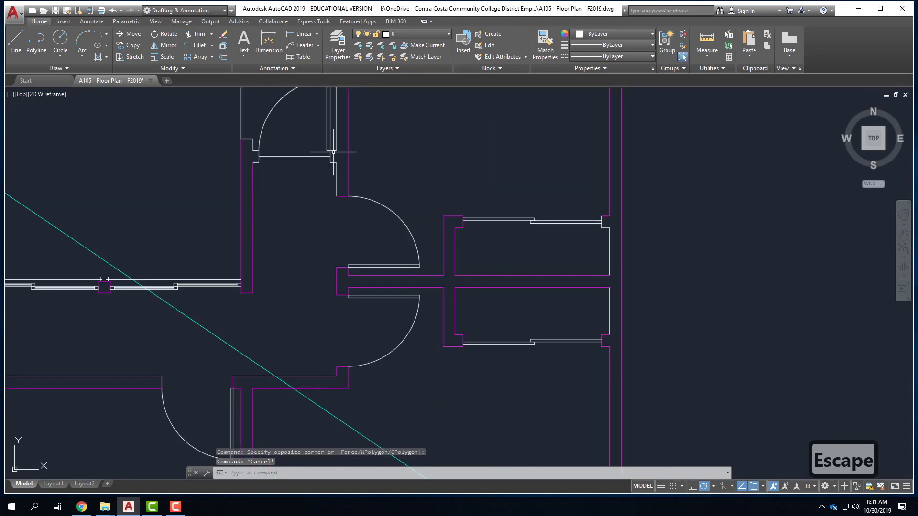
{"action": "scroll", "coordinate": [334, 153], "scroll_direction": "down", "scroll_amount": 4}
{"action": "scroll", "coordinate": [349, 139], "scroll_direction": "up", "scroll_amount": 4}
{"action": "left_click", "coordinate": [329, 128]}
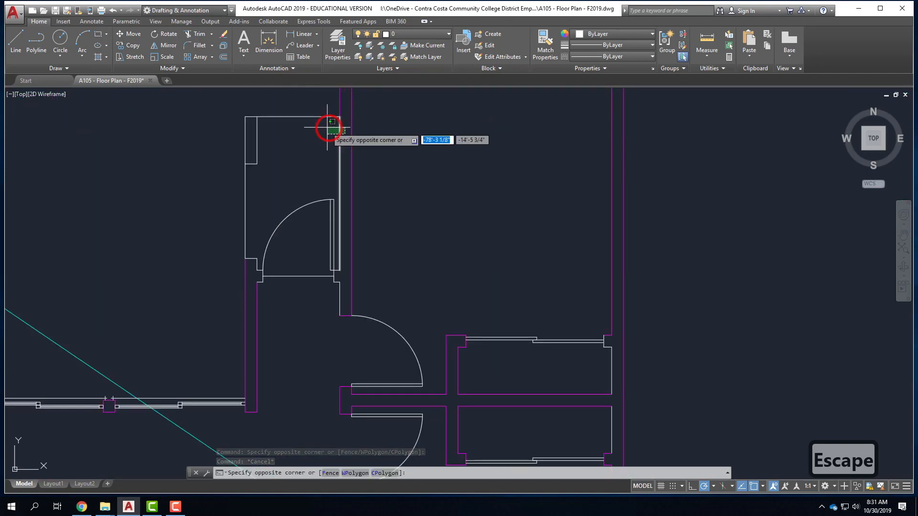
{"action": "left_click", "coordinate": [328, 127]}
{"action": "left_click", "coordinate": [239, 112]}
{"action": "left_click", "coordinate": [266, 173]}
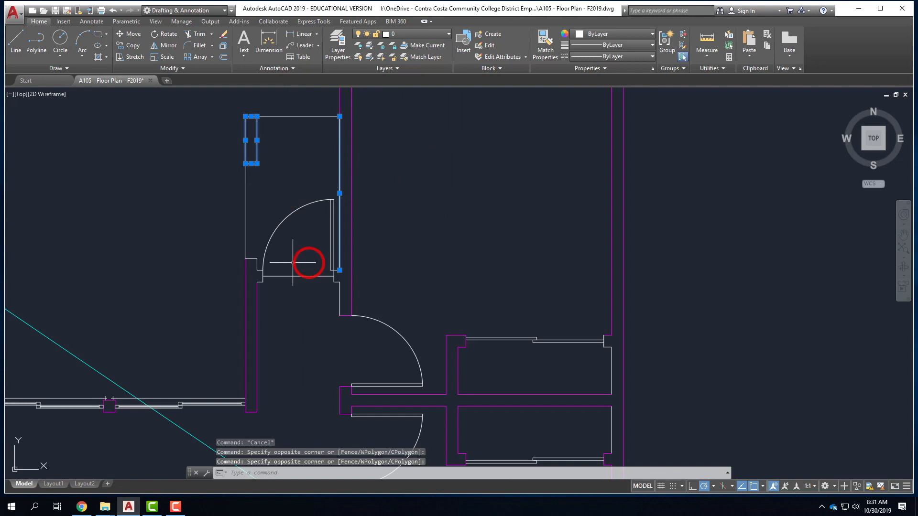
Add the stepped wall jamb lines on both sides of the alcove's door to the selection.
{"action": "scroll", "coordinate": [253, 270], "scroll_direction": "up", "scroll_amount": 5}
{"action": "left_click", "coordinate": [307, 335]}
{"action": "left_click", "coordinate": [297, 263]}
{"action": "left_click", "coordinate": [295, 265]}
{"action": "left_click", "coordinate": [271, 204]}
{"action": "left_click", "coordinate": [307, 271]}
{"action": "left_click", "coordinate": [364, 341]}
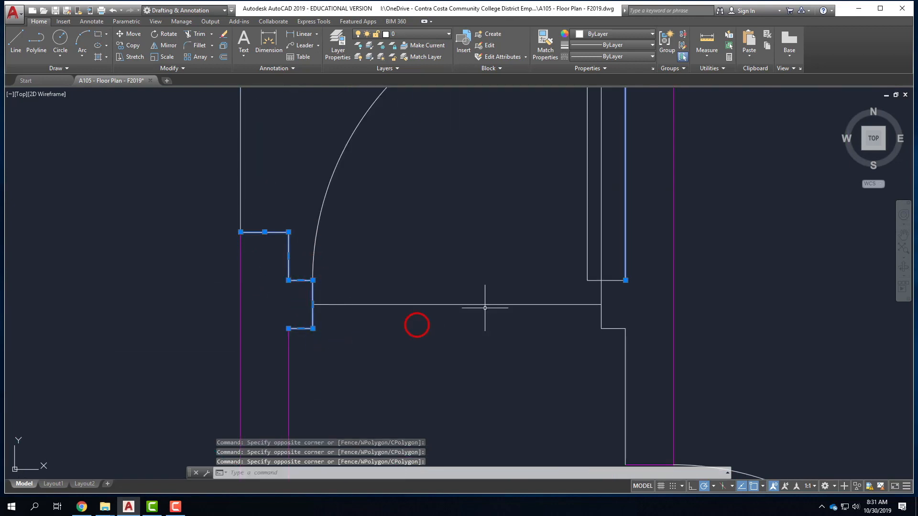
{"action": "left_click", "coordinate": [609, 296]}
{"action": "left_click", "coordinate": [595, 289]}
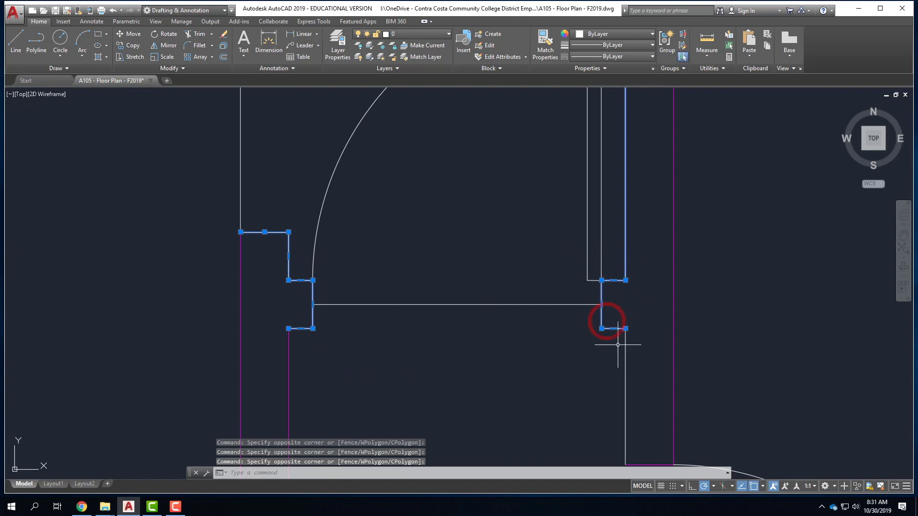
Add the wall line below the alcove door's right jamb and move the selected lines to the A_Wall layer.
{"action": "scroll", "coordinate": [602, 317], "scroll_direction": "down", "scroll_amount": 5}
{"action": "left_click", "coordinate": [603, 335]}
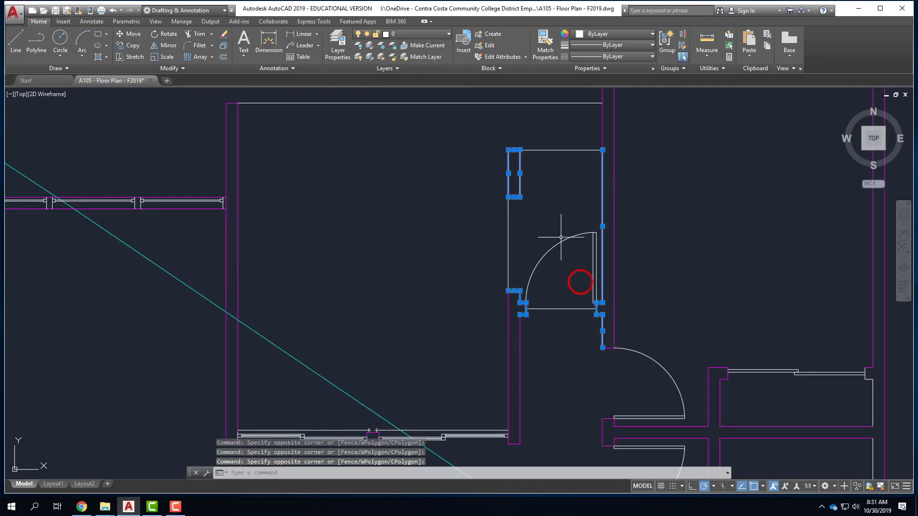
{"action": "left_click", "coordinate": [423, 35]}
{"action": "left_click", "coordinate": [424, 92]}
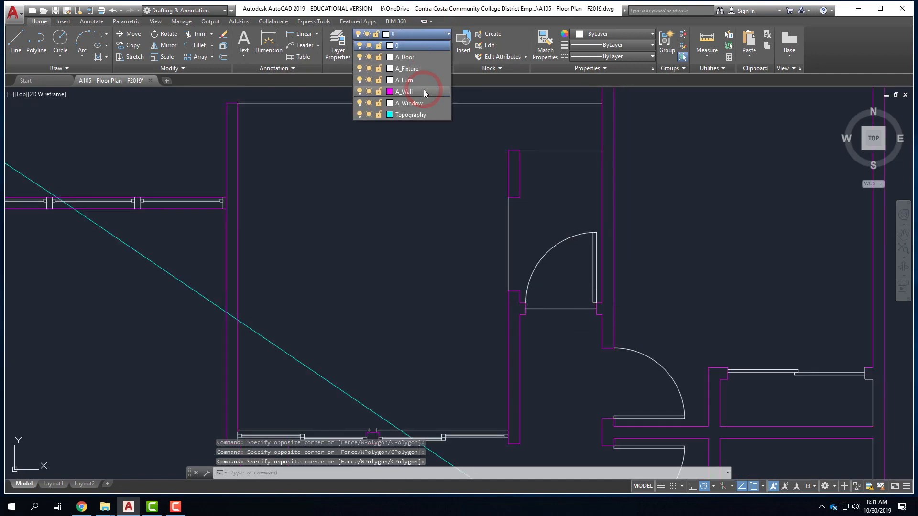
{"action": "key", "text": "Escape"}
{"action": "scroll", "coordinate": [306, 226], "scroll_direction": "down", "scroll_amount": 5}
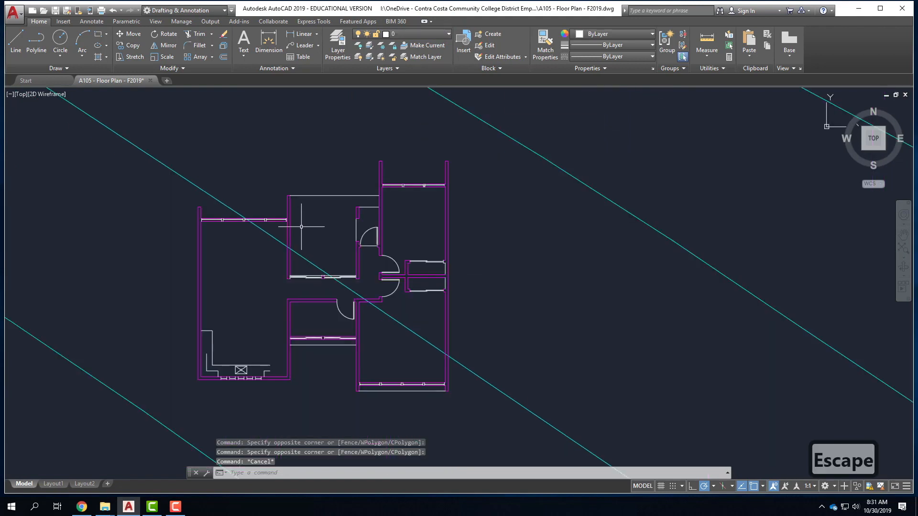
Freeze the A_Wall layer to check the plan for unassigned wall lines, and thaw it again.
{"action": "left_click", "coordinate": [421, 35]}
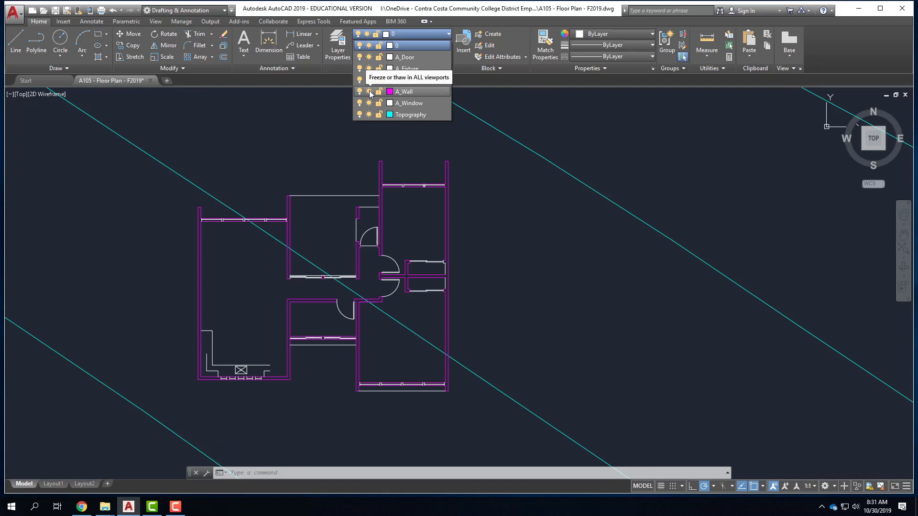
{"action": "left_click", "coordinate": [369, 91]}
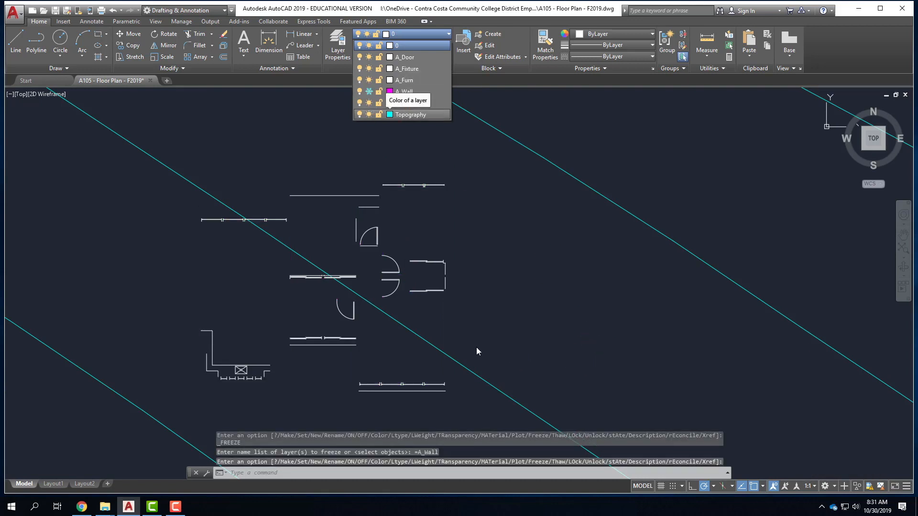
{"action": "scroll", "coordinate": [433, 208], "scroll_direction": "up", "scroll_amount": 6}
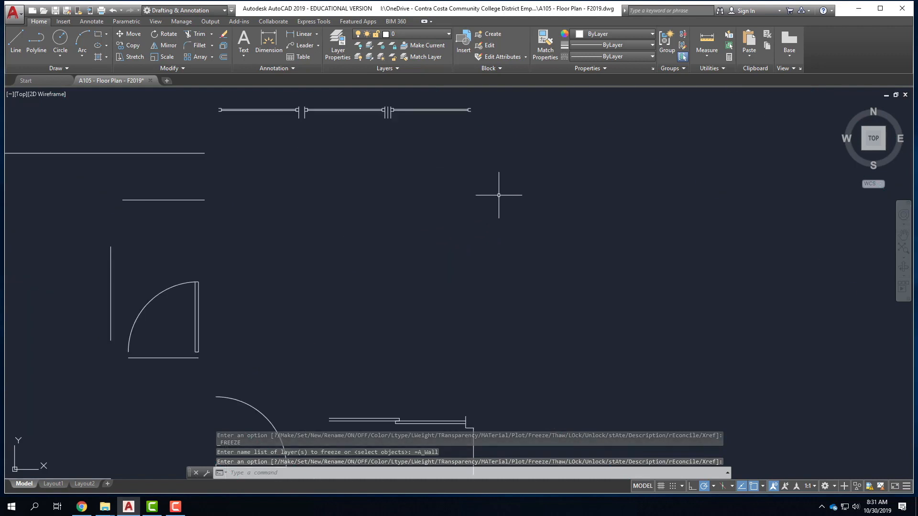
{"action": "scroll", "coordinate": [499, 195], "scroll_direction": "down", "scroll_amount": 4}
{"action": "scroll", "coordinate": [159, 229], "scroll_direction": "up", "scroll_amount": 4}
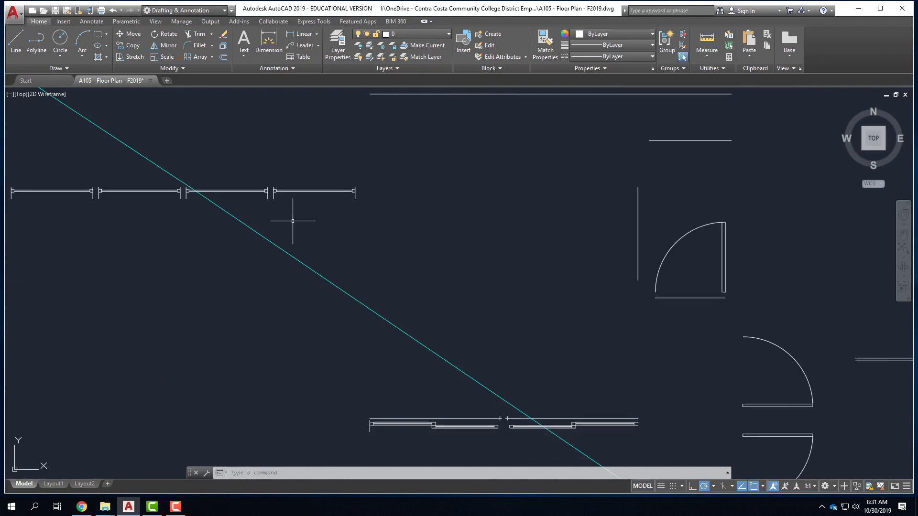
{"action": "left_click", "coordinate": [414, 32]}
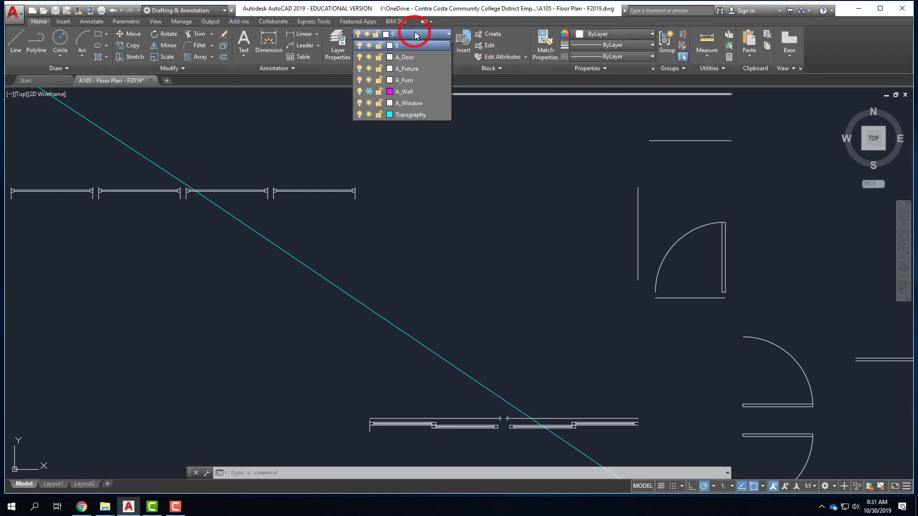
{"action": "left_click", "coordinate": [369, 92]}
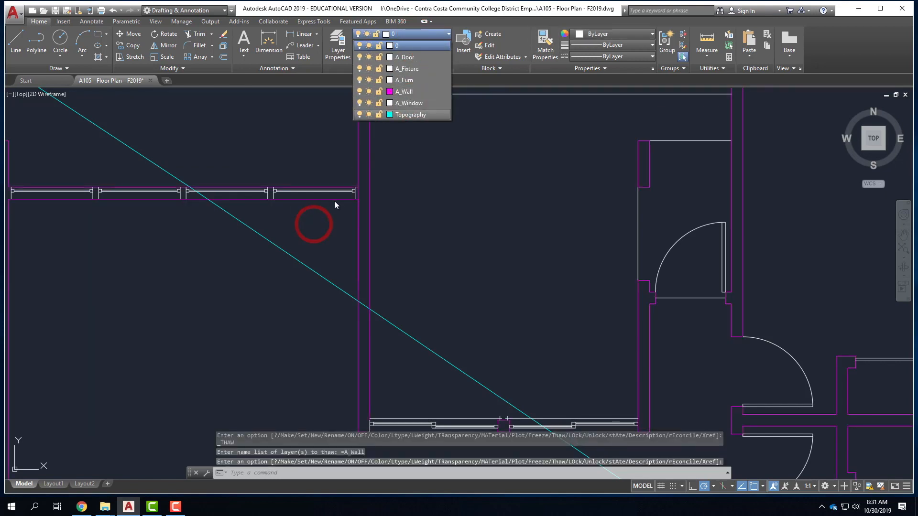
{"action": "scroll", "coordinate": [441, 195], "scroll_direction": "down", "scroll_amount": 3}
{"action": "left_click", "coordinate": [330, 219]}
Select the jamb and mullion wall lines across the northwest room's north window.
{"action": "scroll", "coordinate": [330, 220], "scroll_direction": "up", "scroll_amount": 6}
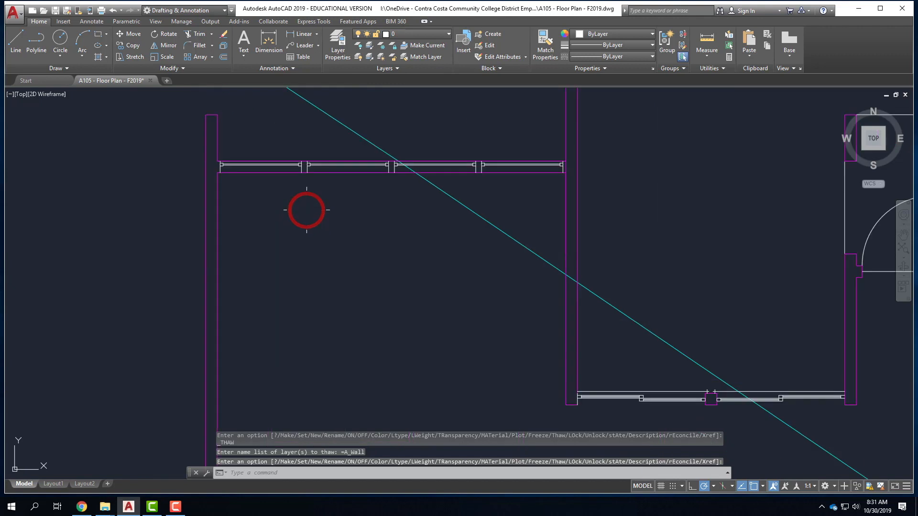
{"action": "scroll", "coordinate": [231, 206], "scroll_direction": "up", "scroll_amount": 4}
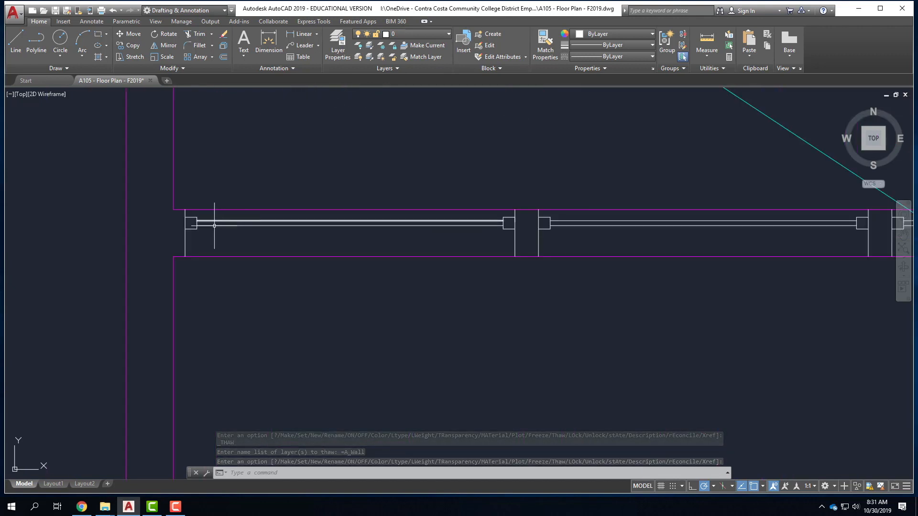
{"action": "left_click", "coordinate": [182, 226]}
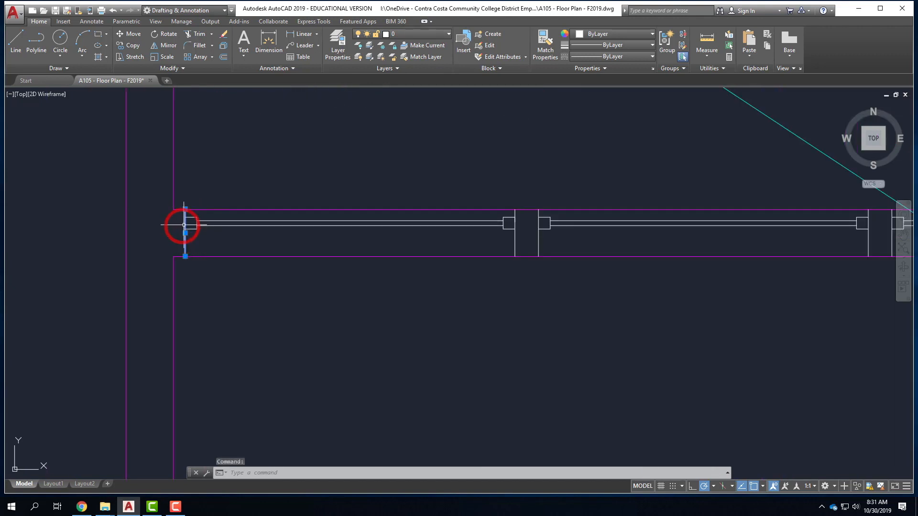
{"action": "left_click", "coordinate": [541, 247]}
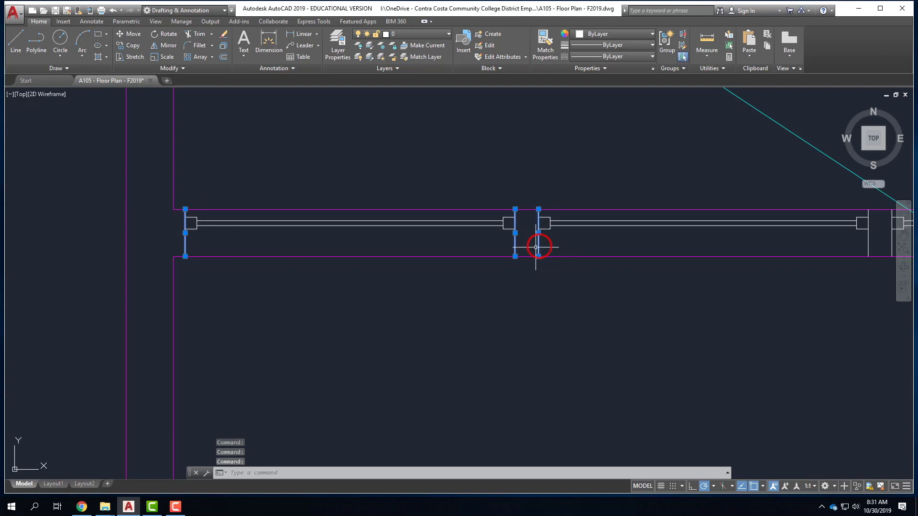
{"action": "scroll", "coordinate": [238, 256], "scroll_direction": "down", "scroll_amount": 6}
{"action": "scroll", "coordinate": [396, 256], "scroll_direction": "up", "scroll_amount": 6}
{"action": "left_click", "coordinate": [452, 279]}
{"action": "scroll", "coordinate": [393, 242], "scroll_direction": "down", "scroll_amount": 5}
{"action": "scroll", "coordinate": [477, 257], "scroll_direction": "up", "scroll_amount": 5}
{"action": "left_click", "coordinate": [402, 254]}
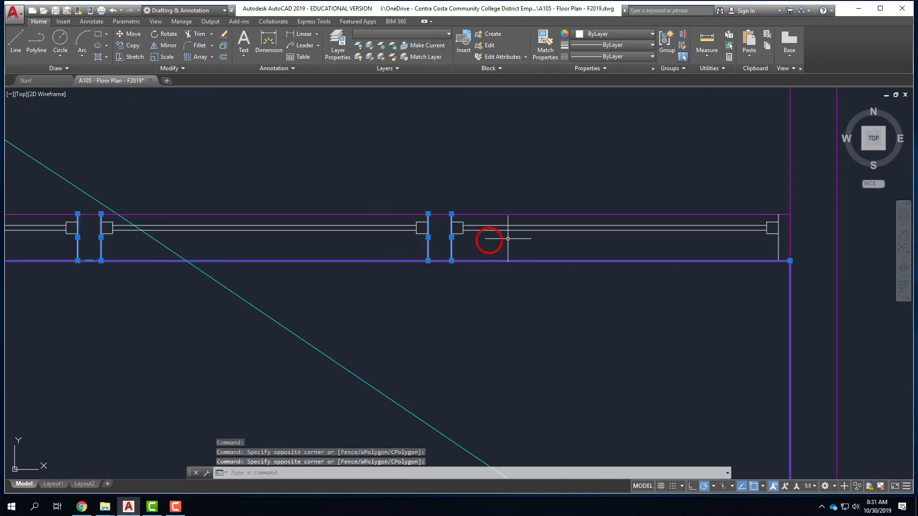
{"action": "left_click", "coordinate": [780, 261]}
{"action": "left_click", "coordinate": [771, 255]}
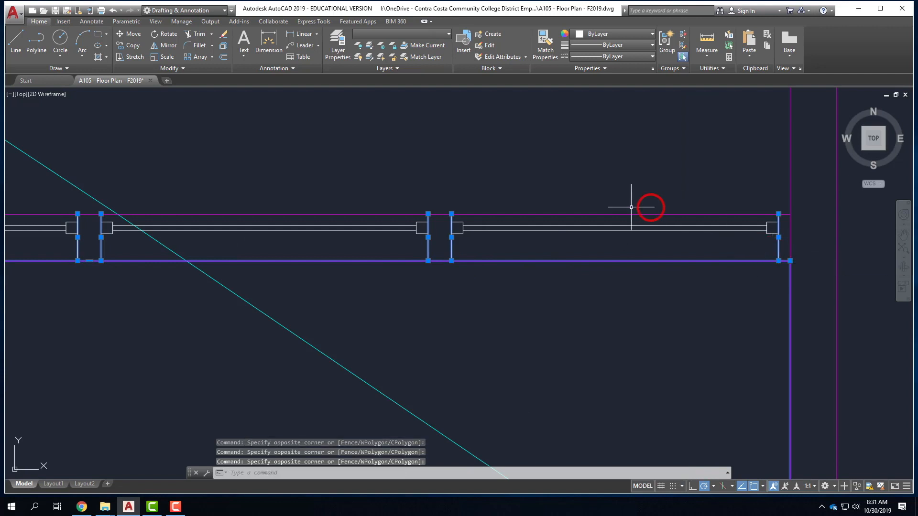
Add the mullion wall lines of the northeast room's north window to the selection.
{"action": "scroll", "coordinate": [472, 209], "scroll_direction": "down", "scroll_amount": 6}
{"action": "scroll", "coordinate": [688, 154], "scroll_direction": "up", "scroll_amount": 6}
{"action": "scroll", "coordinate": [420, 230], "scroll_direction": "down", "scroll_amount": 5}
{"action": "scroll", "coordinate": [584, 230], "scroll_direction": "up", "scroll_amount": 5}
{"action": "left_click", "coordinate": [611, 228]}
{"action": "left_click", "coordinate": [328, 191]}
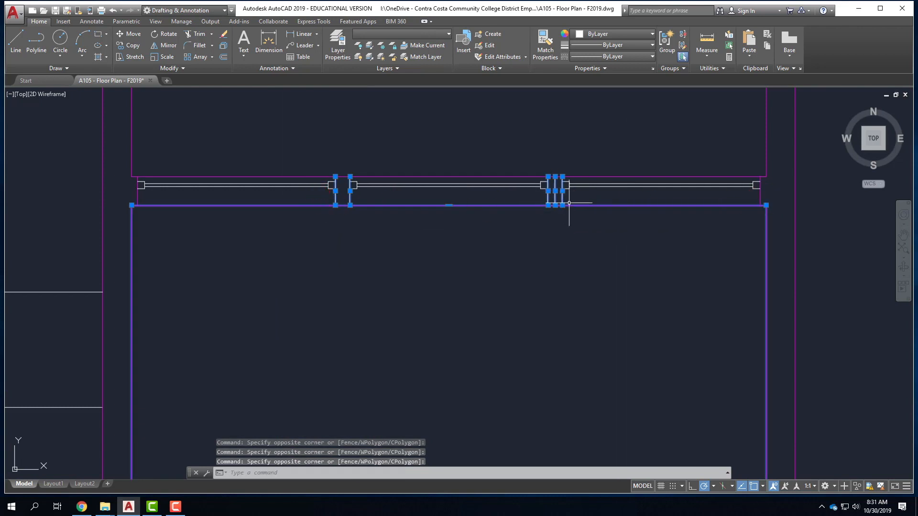
Add the left jamb line of the upper middle room's sliding window and the lower middle room's sliding window post lines to the selection.
{"action": "scroll", "coordinate": [569, 203], "scroll_direction": "down", "scroll_amount": 5}
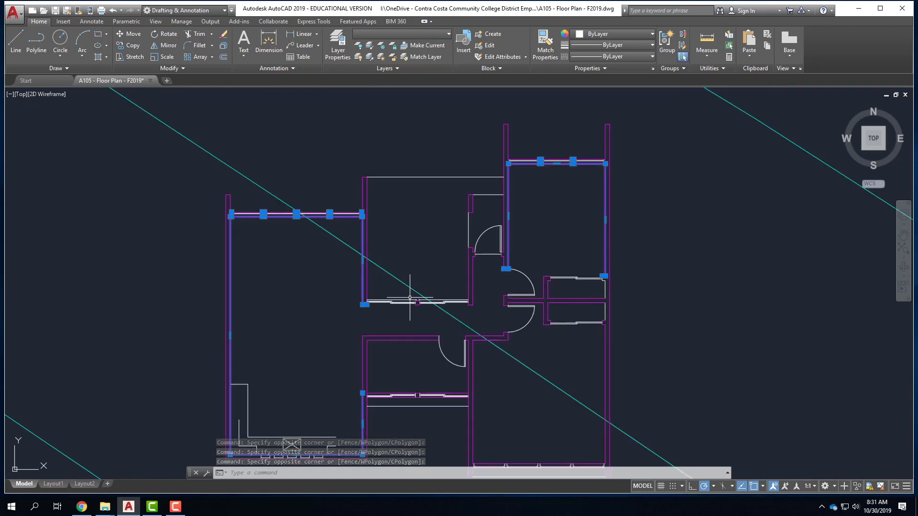
{"action": "scroll", "coordinate": [416, 306], "scroll_direction": "up", "scroll_amount": 4}
{"action": "scroll", "coordinate": [348, 180], "scroll_direction": "down", "scroll_amount": 4}
{"action": "scroll", "coordinate": [333, 230], "scroll_direction": "up", "scroll_amount": 8}
{"action": "left_click", "coordinate": [255, 339]}
{"action": "left_click", "coordinate": [276, 232]}
{"action": "scroll", "coordinate": [292, 143], "scroll_direction": "down", "scroll_amount": 8}
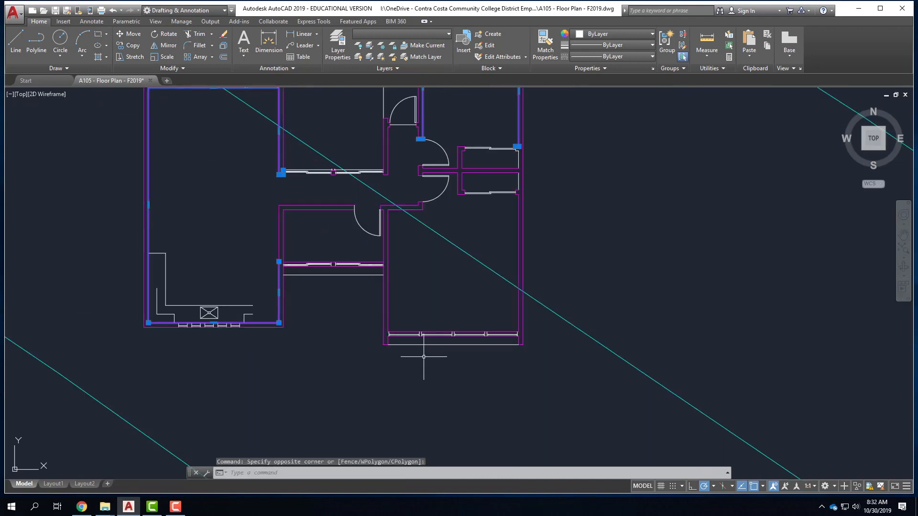
{"action": "scroll", "coordinate": [335, 265], "scroll_direction": "up", "scroll_amount": 8}
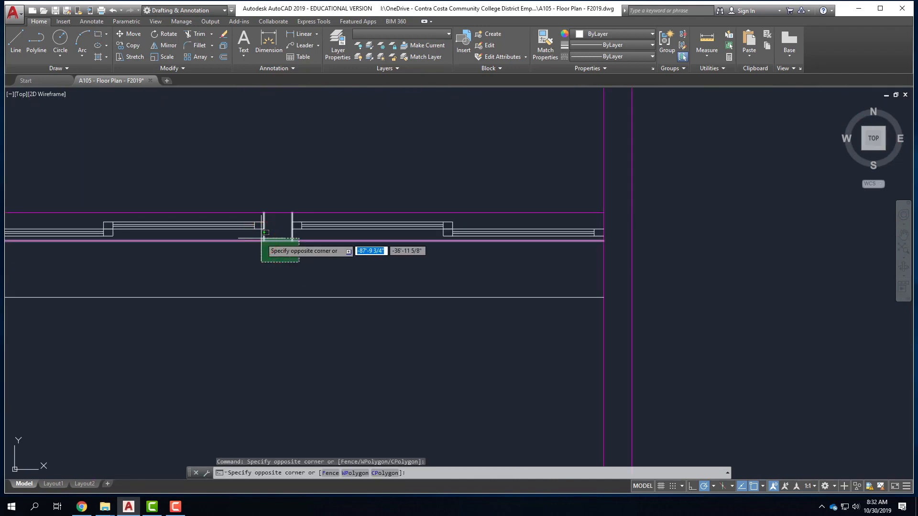
{"action": "left_click", "coordinate": [266, 232]}
Add the jamb and mullion wall lines of the southeast room's south window to the selection.
{"action": "scroll", "coordinate": [529, 369], "scroll_direction": "down", "scroll_amount": 5}
{"action": "scroll", "coordinate": [665, 263], "scroll_direction": "up", "scroll_amount": 6}
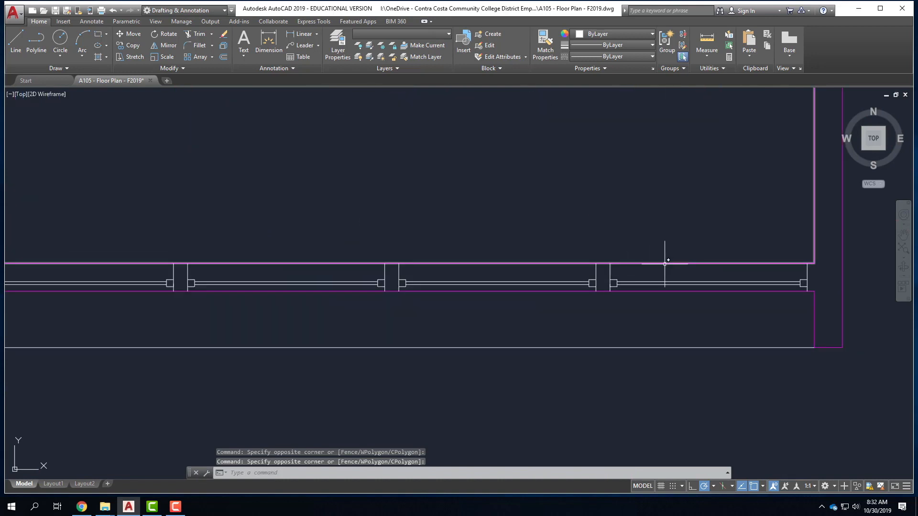
{"action": "left_click", "coordinate": [651, 270]}
{"action": "left_click", "coordinate": [135, 199]}
{"action": "left_click", "coordinate": [833, 269]}
{"action": "left_click", "coordinate": [764, 234]}
{"action": "scroll", "coordinate": [859, 243], "scroll_direction": "down", "scroll_amount": 4}
{"action": "scroll", "coordinate": [518, 257], "scroll_direction": "up", "scroll_amount": 6}
{"action": "left_click", "coordinate": [538, 282]}
{"action": "left_click", "coordinate": [492, 242]}
{"action": "scroll", "coordinate": [575, 177], "scroll_direction": "down", "scroll_amount": 2}
Add the short wall lines between the panes of the kitchen's south window to the selection.
{"action": "scroll", "coordinate": [691, 270], "scroll_direction": "down", "scroll_amount": 5}
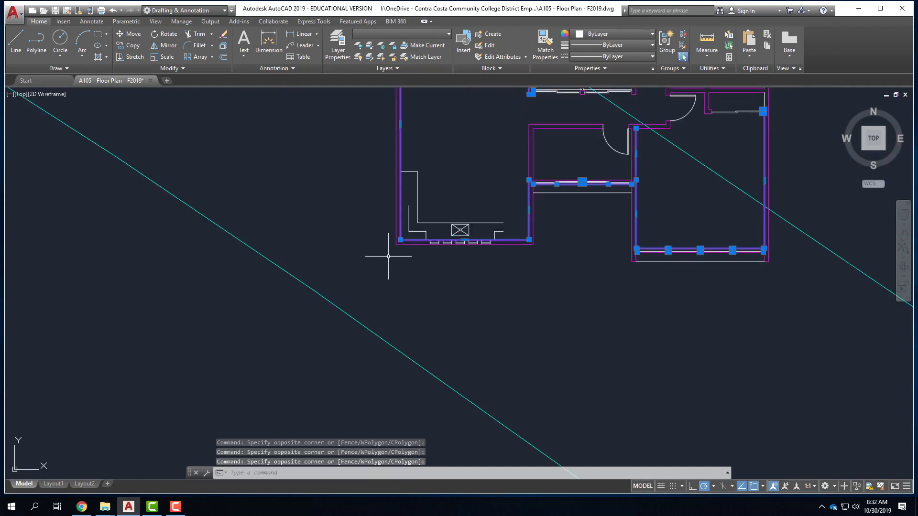
{"action": "scroll", "coordinate": [440, 246], "scroll_direction": "up", "scroll_amount": 5}
{"action": "left_click", "coordinate": [709, 227]}
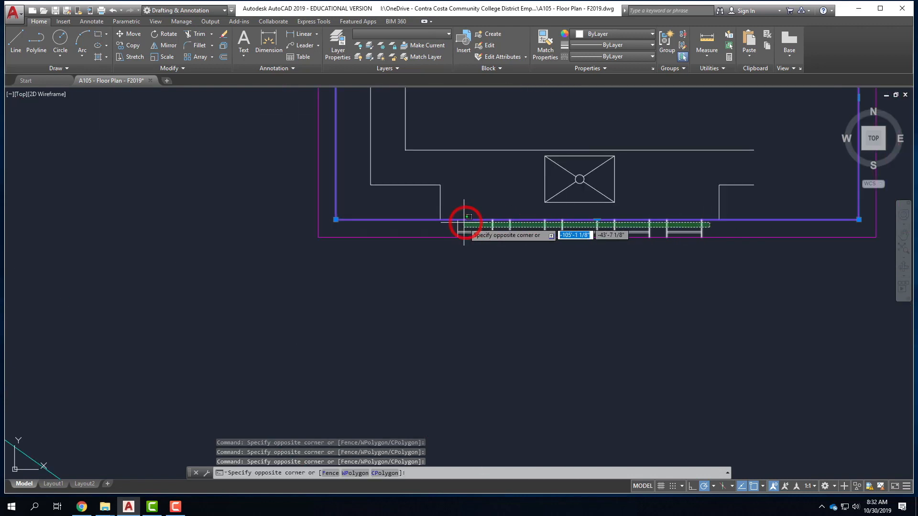
{"action": "left_click", "coordinate": [436, 225]}
Move the selected window jamb and mullion lines to the A_Wall layer and clear the selection.
{"action": "scroll", "coordinate": [416, 313], "scroll_direction": "down", "scroll_amount": 5}
{"action": "scroll", "coordinate": [372, 281], "scroll_direction": "down", "scroll_amount": 5}
{"action": "scroll", "coordinate": [328, 206], "scroll_direction": "up", "scroll_amount": 10}
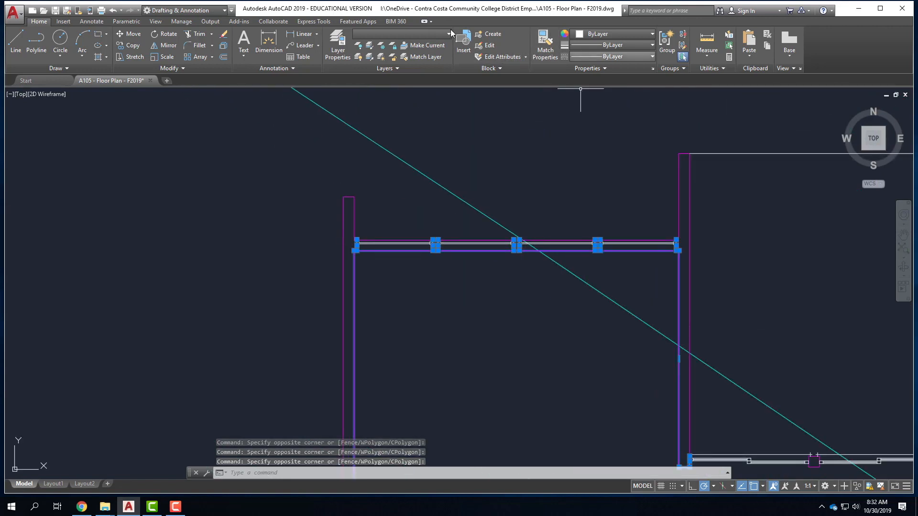
{"action": "left_click", "coordinate": [397, 34]}
{"action": "left_click", "coordinate": [402, 93]}
{"action": "left_click", "coordinate": [436, 249]}
{"action": "key", "text": "Escape"}
{"action": "scroll", "coordinate": [322, 242], "scroll_direction": "down", "scroll_amount": 6}
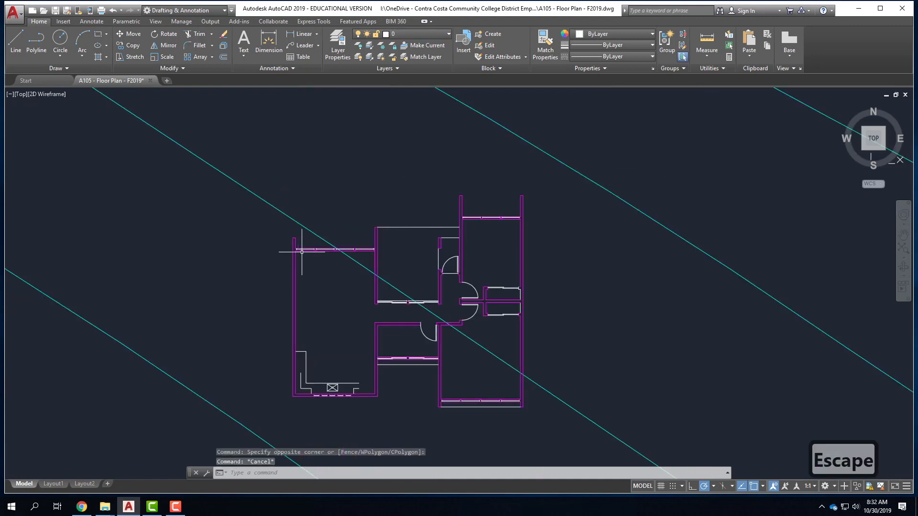
Freeze the A_Wall layer so only the doors, windows, fixtures and other lines are displayed.
{"action": "left_click", "coordinate": [420, 33]}
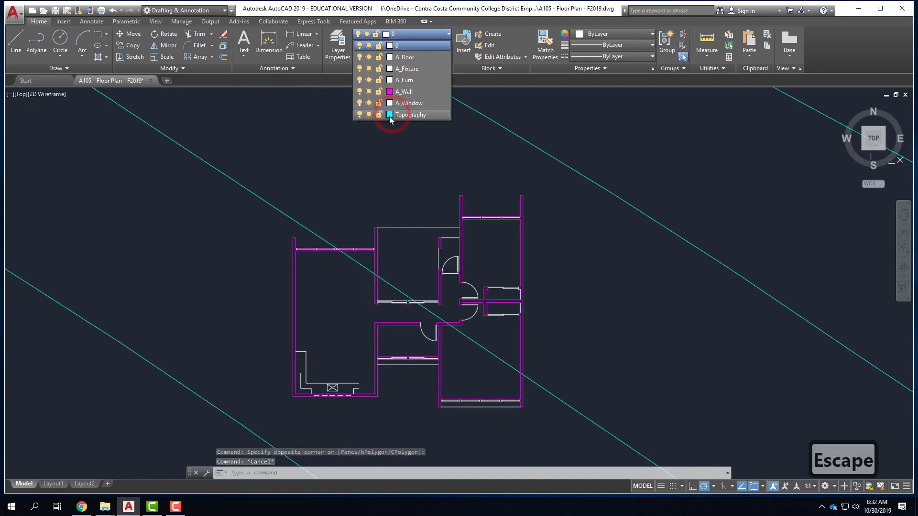
{"action": "left_click", "coordinate": [369, 91]}
{"action": "left_click", "coordinate": [477, 313]}
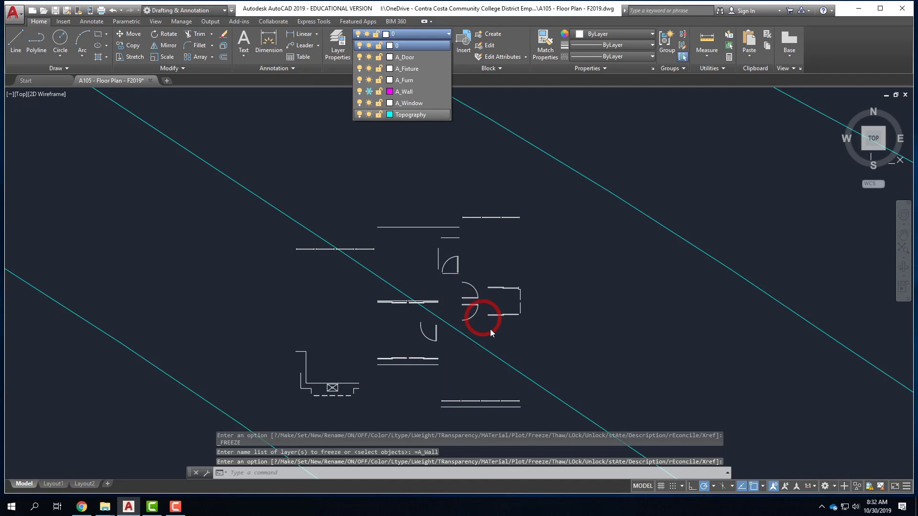
{"action": "left_click", "coordinate": [509, 330]}
Select the arcs and leaves of the four swing doors, leaving out the neighbouring threshold and wall lines.
{"action": "scroll", "coordinate": [512, 331], "scroll_direction": "up", "scroll_amount": 6}
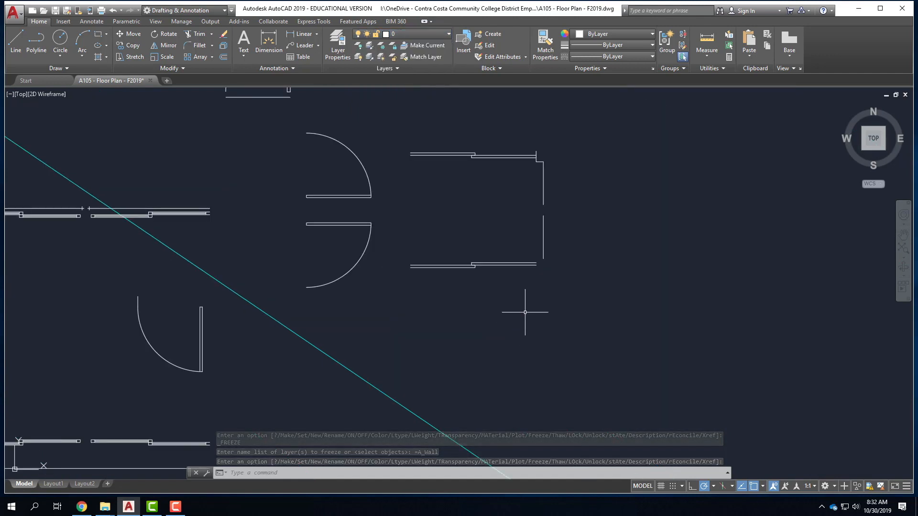
{"action": "scroll", "coordinate": [585, 302], "scroll_direction": "down", "scroll_amount": 2}
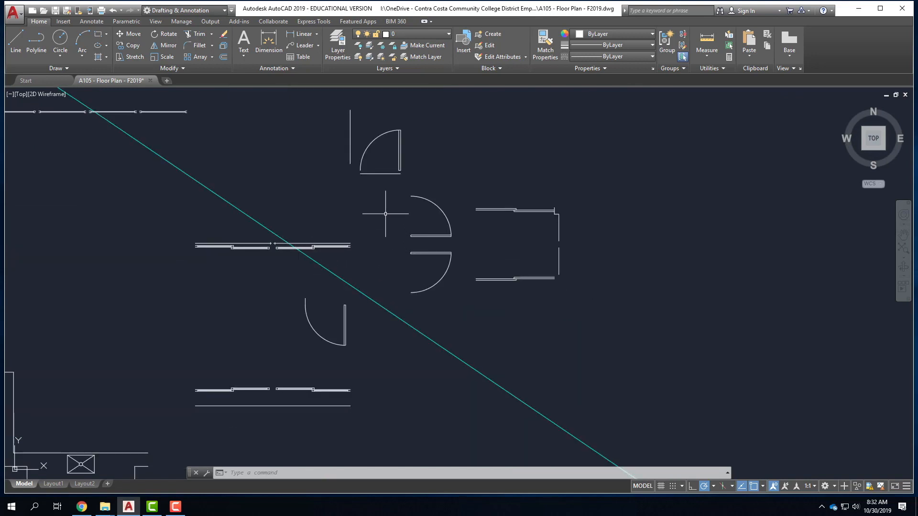
{"action": "left_click", "coordinate": [396, 189]}
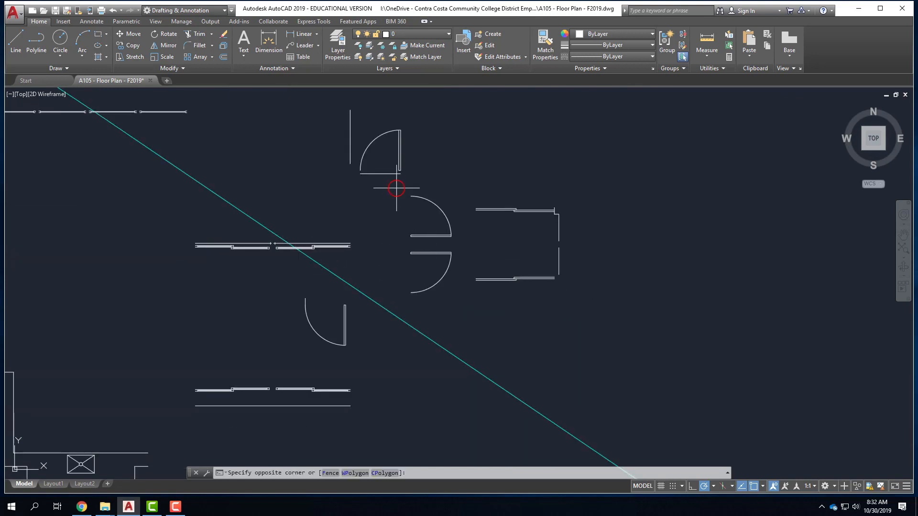
{"action": "left_click", "coordinate": [459, 312]}
{"action": "left_click", "coordinate": [365, 124]}
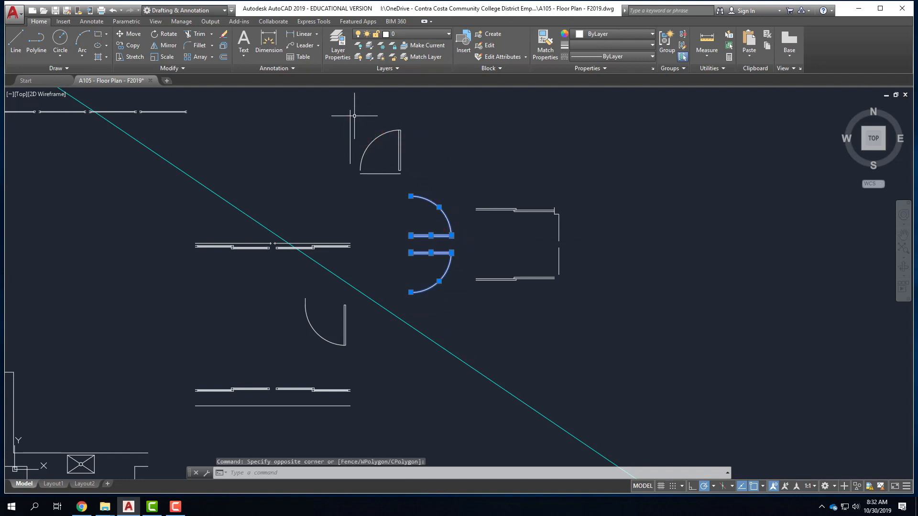
{"action": "left_click", "coordinate": [413, 165]}
{"action": "left_click", "coordinate": [294, 290]}
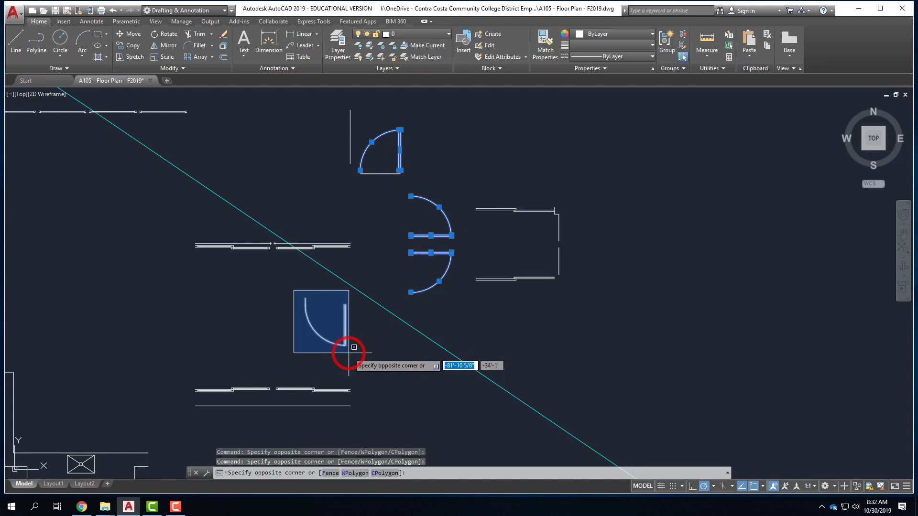
{"action": "left_click", "coordinate": [289, 289]}
{"action": "left_click", "coordinate": [359, 360]}
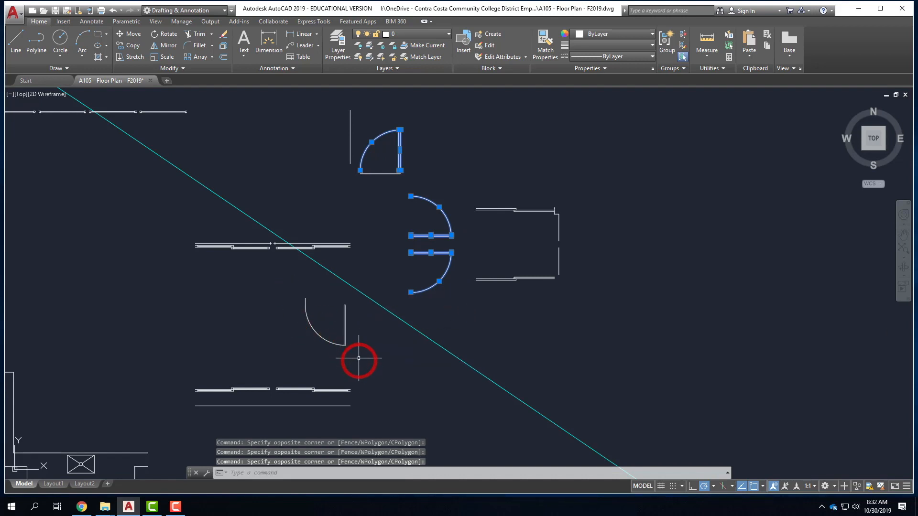
{"action": "left_click", "coordinate": [321, 300]}
{"action": "scroll", "coordinate": [364, 268], "scroll_direction": "down", "scroll_amount": 4}
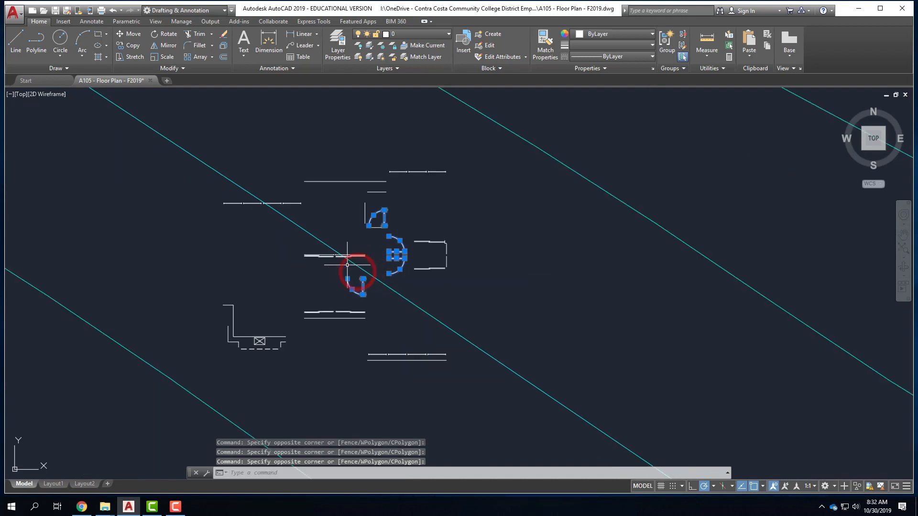
Add all sliding panels of the central opening's door to the selection, without the thin line north of them.
{"action": "scroll", "coordinate": [342, 263], "scroll_direction": "up", "scroll_amount": 6}
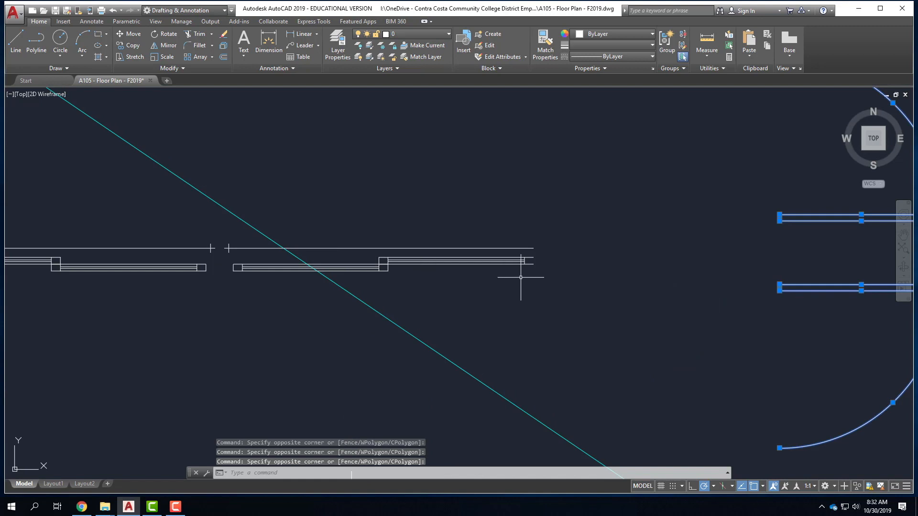
{"action": "left_click", "coordinate": [538, 274]}
{"action": "left_click", "coordinate": [279, 297]}
{"action": "left_click", "coordinate": [265, 284]}
{"action": "left_click", "coordinate": [228, 264]}
{"action": "scroll", "coordinate": [315, 319], "scroll_direction": "down", "scroll_amount": 2}
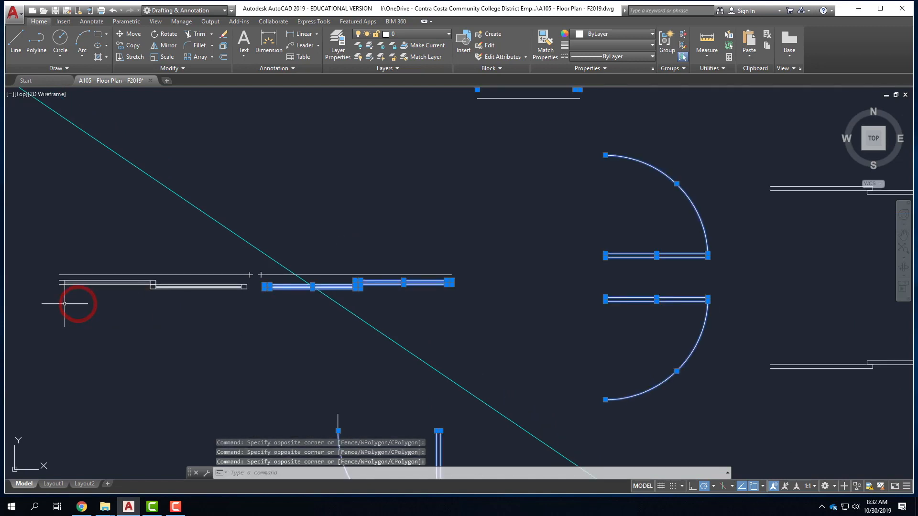
{"action": "left_click", "coordinate": [45, 276]}
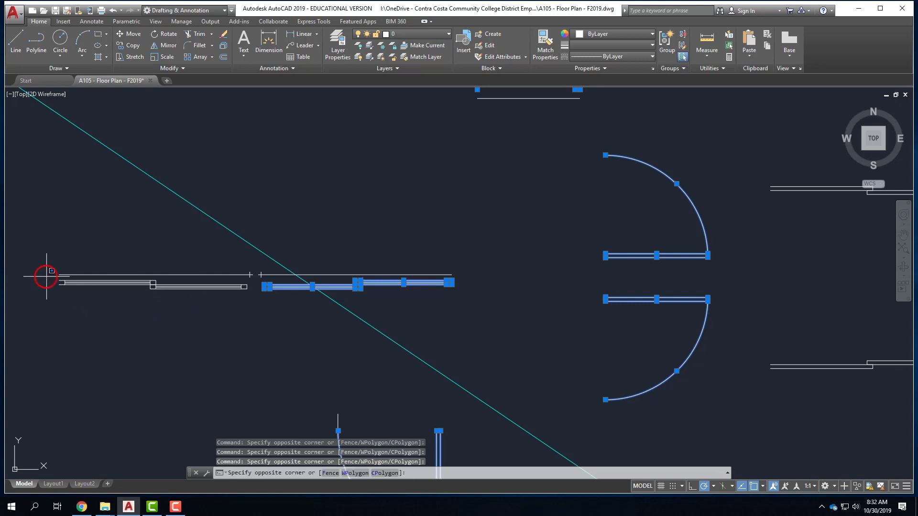
{"action": "left_click", "coordinate": [252, 294]}
Add the north and south pairs of sliding door panels on the plan's east side to the selection.
{"action": "scroll", "coordinate": [53, 337], "scroll_direction": "down", "scroll_amount": 5}
{"action": "scroll", "coordinate": [230, 321], "scroll_direction": "up", "scroll_amount": 3}
{"action": "left_click", "coordinate": [202, 247]}
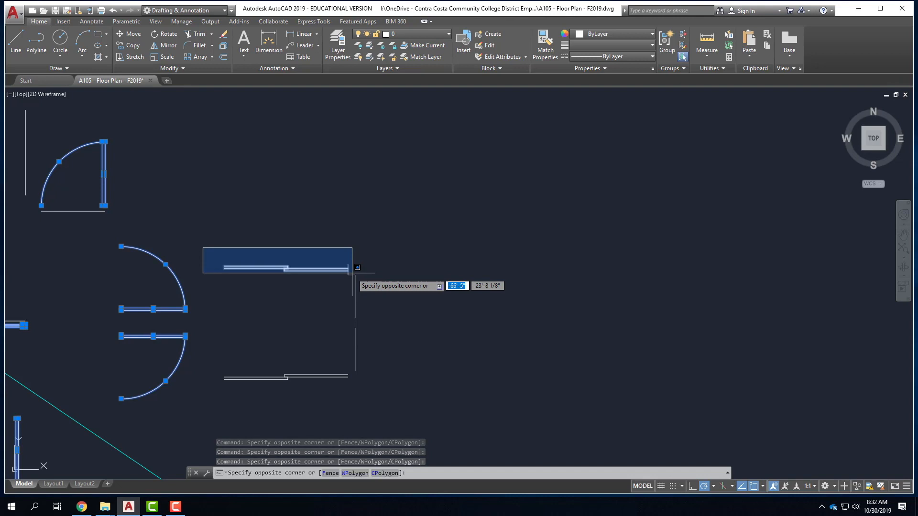
{"action": "left_click", "coordinate": [357, 268]}
{"action": "left_click", "coordinate": [214, 365]}
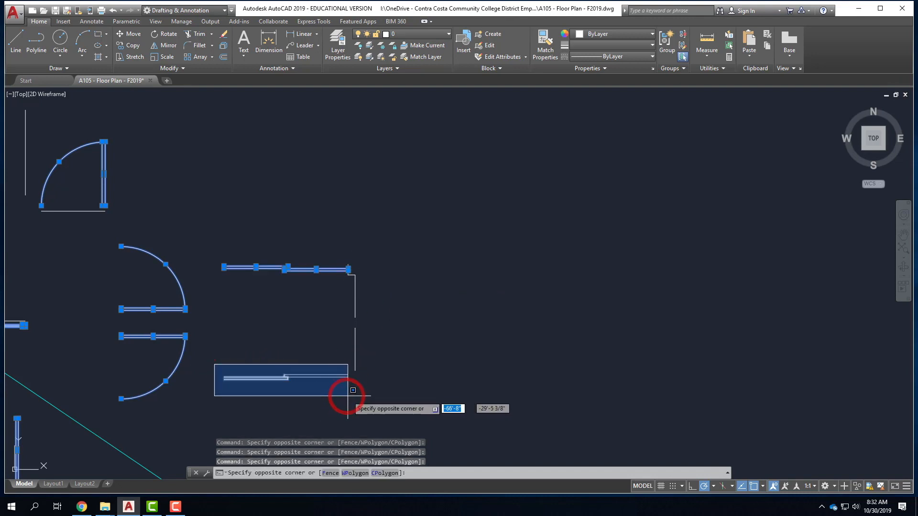
{"action": "left_click", "coordinate": [352, 390]}
Move the selected swing and sliding doors to the A_Door layer.
{"action": "scroll", "coordinate": [472, 331], "scroll_direction": "down", "scroll_amount": 2}
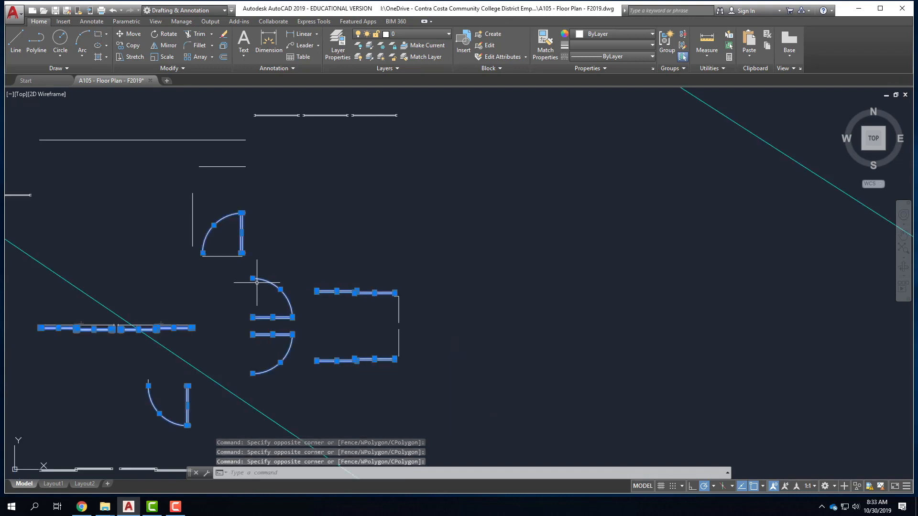
{"action": "left_click", "coordinate": [419, 32]}
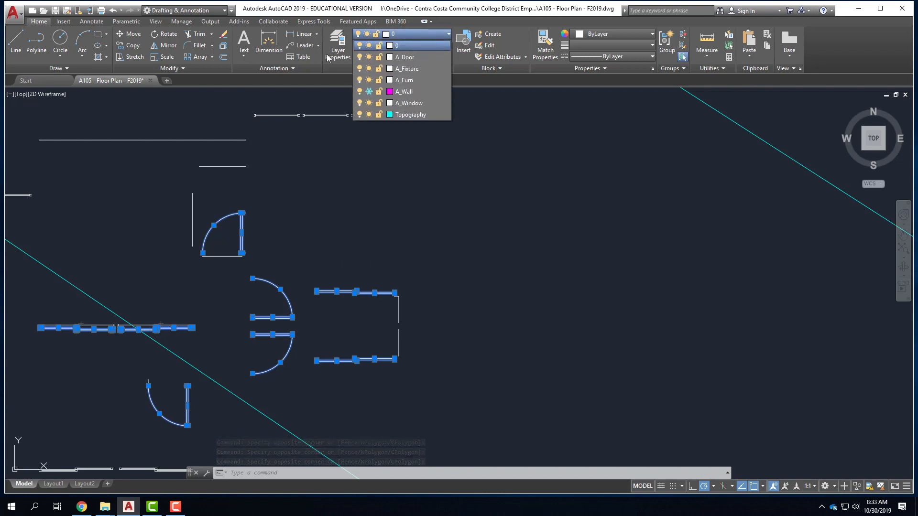
{"action": "left_click", "coordinate": [414, 80]}
{"action": "left_click", "coordinate": [409, 57]}
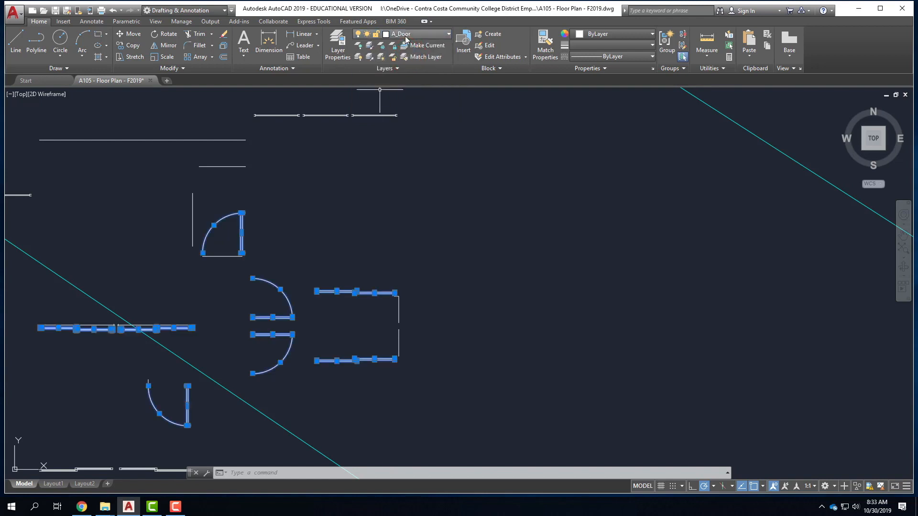
Freeze the A_Door layer.
{"action": "left_click", "coordinate": [407, 36]}
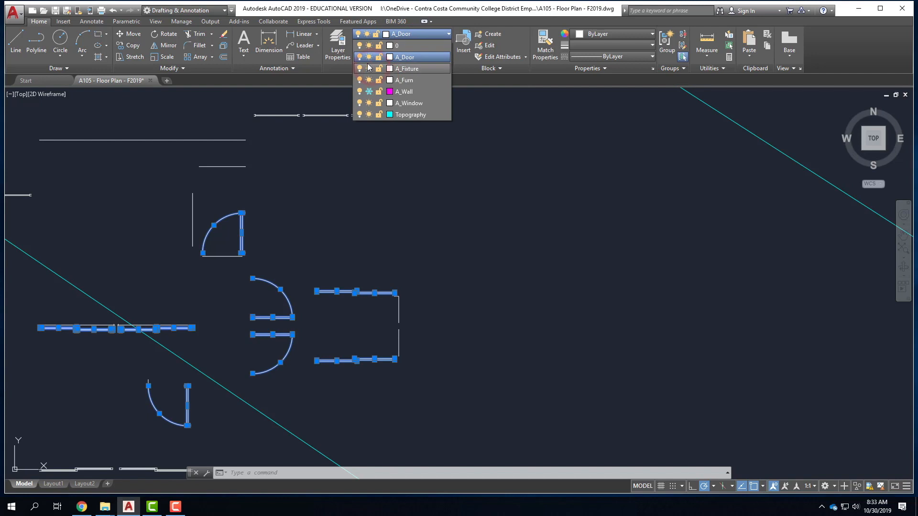
{"action": "left_click", "coordinate": [369, 58]}
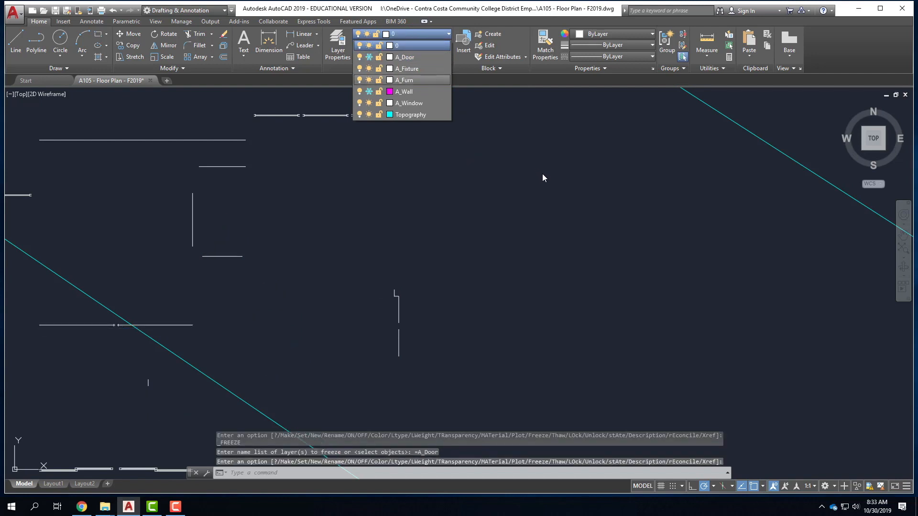
{"action": "left_click", "coordinate": [552, 191]}
Select the panes of the northeast window and of the northwest window.
{"action": "scroll", "coordinate": [484, 194], "scroll_direction": "down", "scroll_amount": 4}
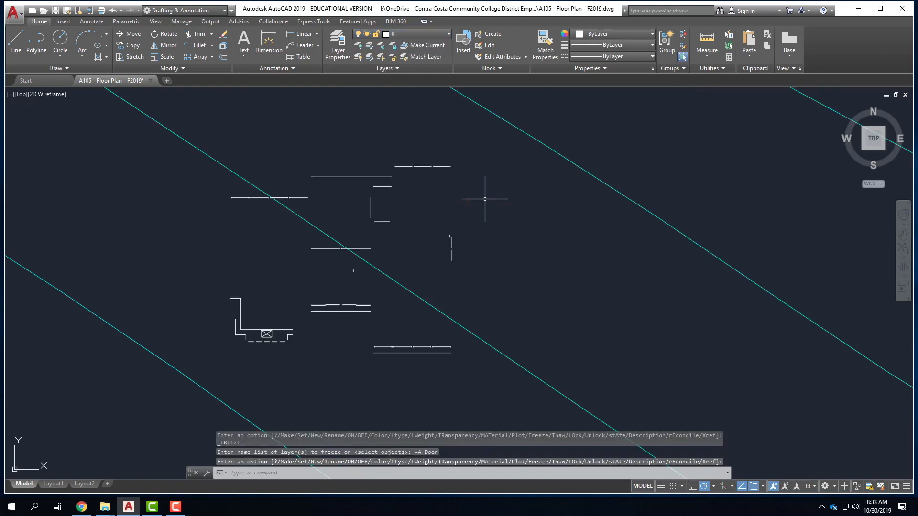
{"action": "scroll", "coordinate": [417, 180], "scroll_direction": "up", "scroll_amount": 5}
{"action": "left_click", "coordinate": [323, 170]}
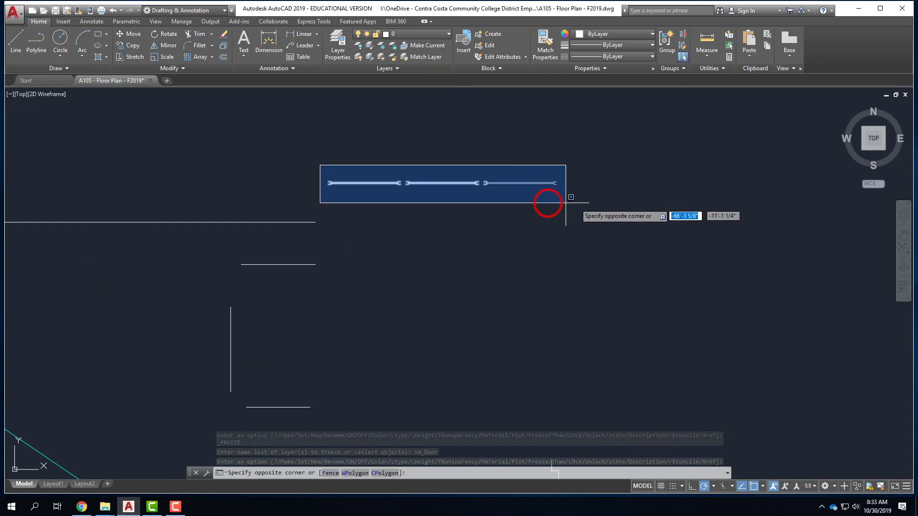
{"action": "left_click", "coordinate": [584, 199]}
{"action": "scroll", "coordinate": [635, 198], "scroll_direction": "down", "scroll_amount": 4}
{"action": "scroll", "coordinate": [250, 235], "scroll_direction": "up", "scroll_amount": 2}
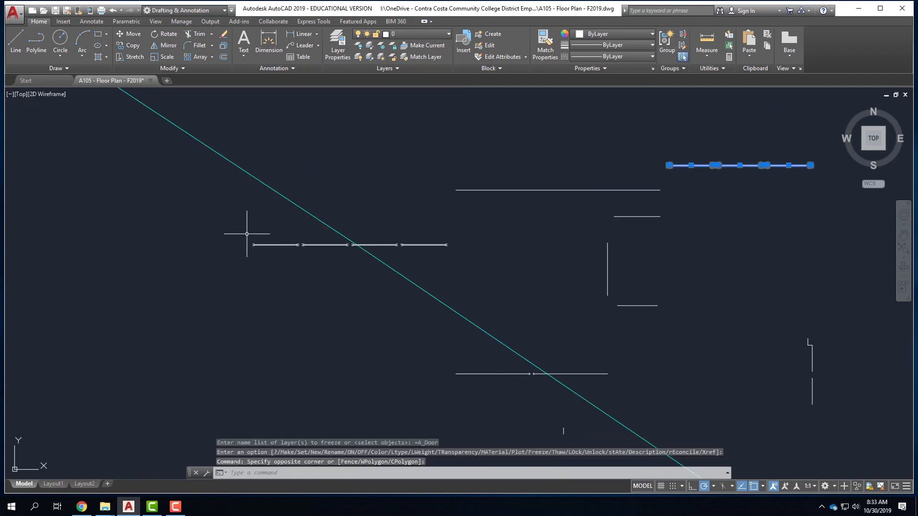
{"action": "left_click", "coordinate": [247, 234]}
{"action": "left_click", "coordinate": [447, 257]}
Add the panes of the southeast window and the panels of the central south opening to the selection.
{"action": "scroll", "coordinate": [322, 168], "scroll_direction": "down", "scroll_amount": 4}
{"action": "scroll", "coordinate": [381, 267], "scroll_direction": "up", "scroll_amount": 5}
{"action": "left_click", "coordinate": [345, 259]}
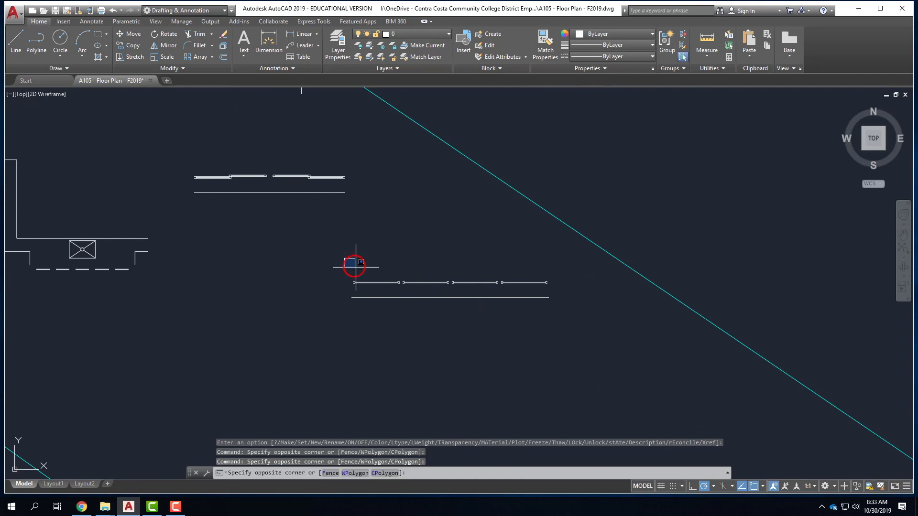
{"action": "left_click", "coordinate": [554, 287]}
{"action": "left_click", "coordinate": [188, 164]}
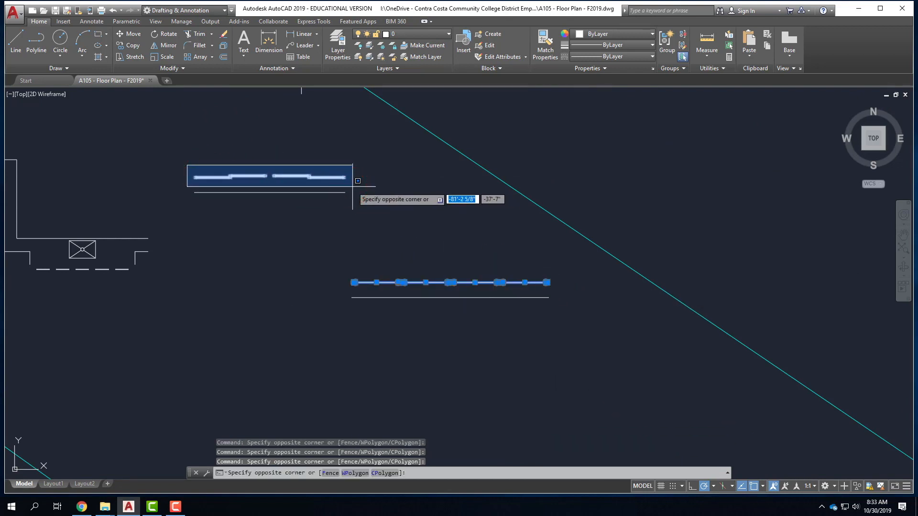
{"action": "left_click", "coordinate": [353, 189]}
Move the selected window panes and panels to the A_Window layer and clear the selection.
{"action": "left_click", "coordinate": [426, 34]}
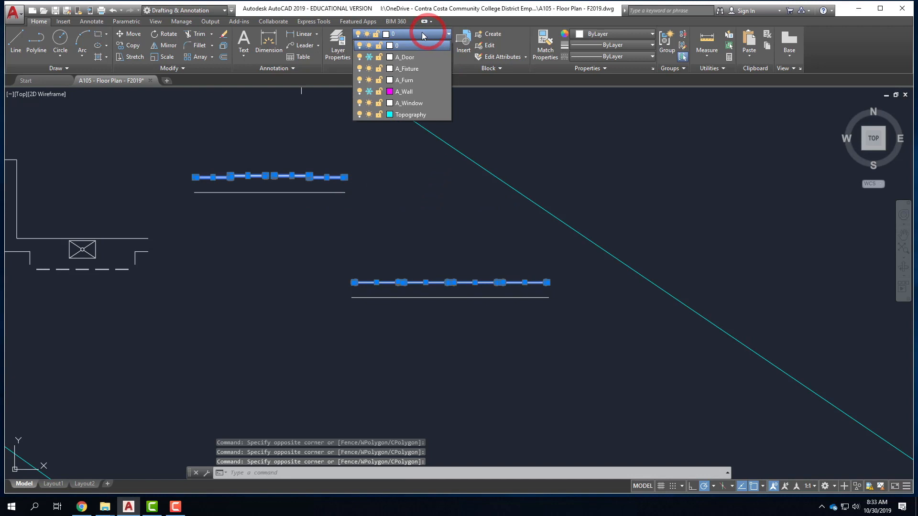
{"action": "left_click", "coordinate": [421, 104]}
{"action": "scroll", "coordinate": [431, 211], "scroll_direction": "down", "scroll_amount": 4}
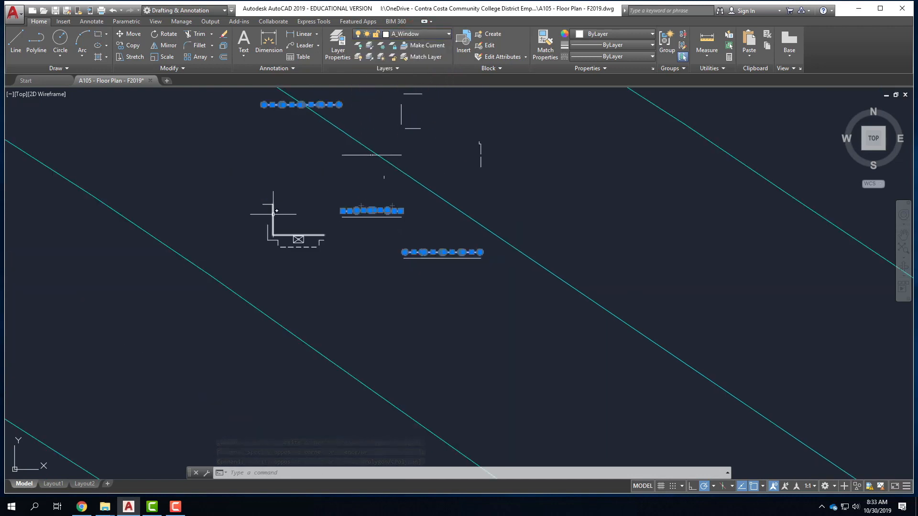
{"action": "scroll", "coordinate": [315, 190], "scroll_direction": "up", "scroll_amount": 4}
{"action": "scroll", "coordinate": [316, 270], "scroll_direction": "up", "scroll_amount": 4}
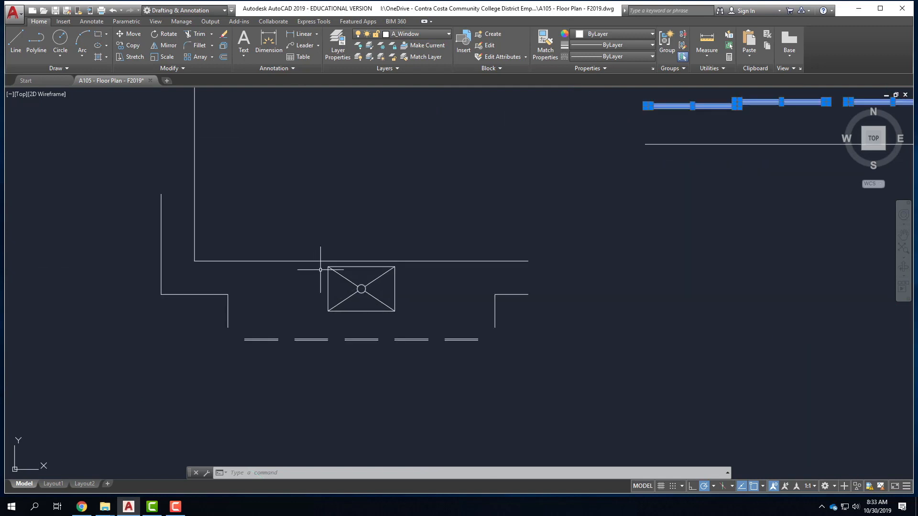
{"action": "key", "text": "Escape"}
Move the kitchen sink symbol, the crossed rectangle with its drain circle, to the A_Fixture layer and clear the selection.
{"action": "left_click", "coordinate": [320, 264]}
{"action": "left_click", "coordinate": [419, 308]}
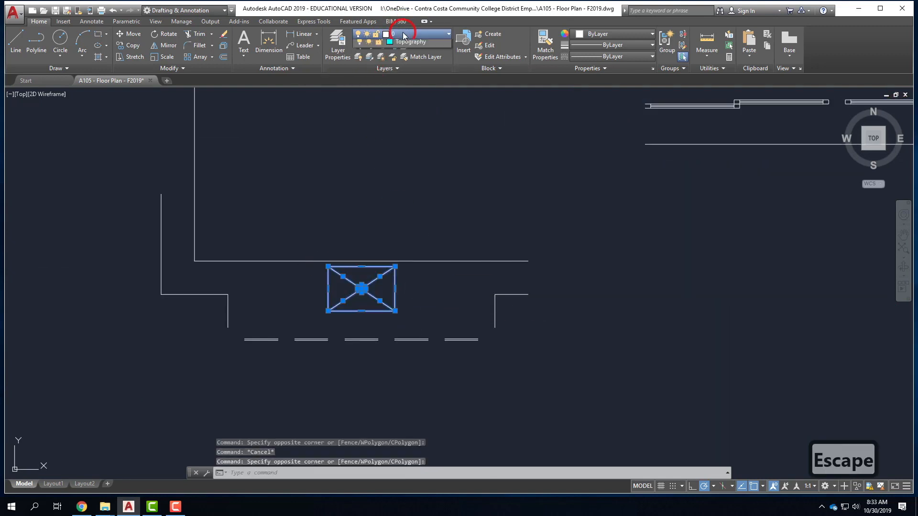
{"action": "left_click", "coordinate": [406, 33]}
{"action": "left_click", "coordinate": [409, 70]}
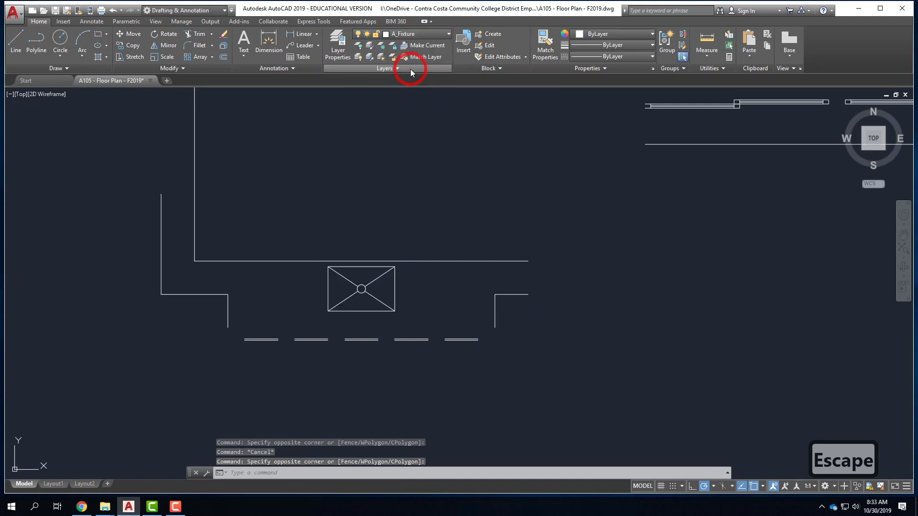
{"action": "key", "text": "Escape"}
Select the kitchen counter lines around the sink, including the short end lines at the counter's north and east ends.
{"action": "left_click", "coordinate": [254, 307]}
{"action": "left_click", "coordinate": [141, 204]}
{"action": "left_click", "coordinate": [513, 307]}
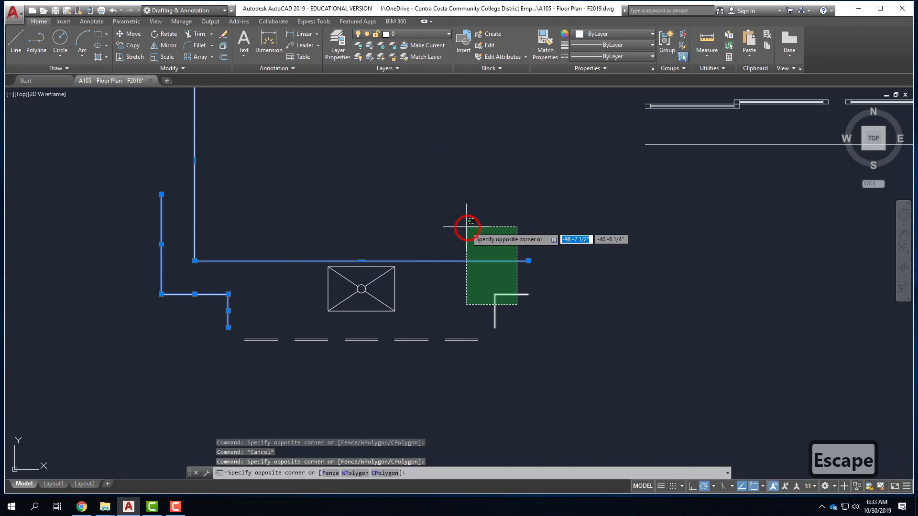
{"action": "left_click", "coordinate": [464, 228]}
{"action": "scroll", "coordinate": [421, 323], "scroll_direction": "down", "scroll_amount": 3}
{"action": "left_click", "coordinate": [353, 227]}
{"action": "left_click", "coordinate": [317, 203]}
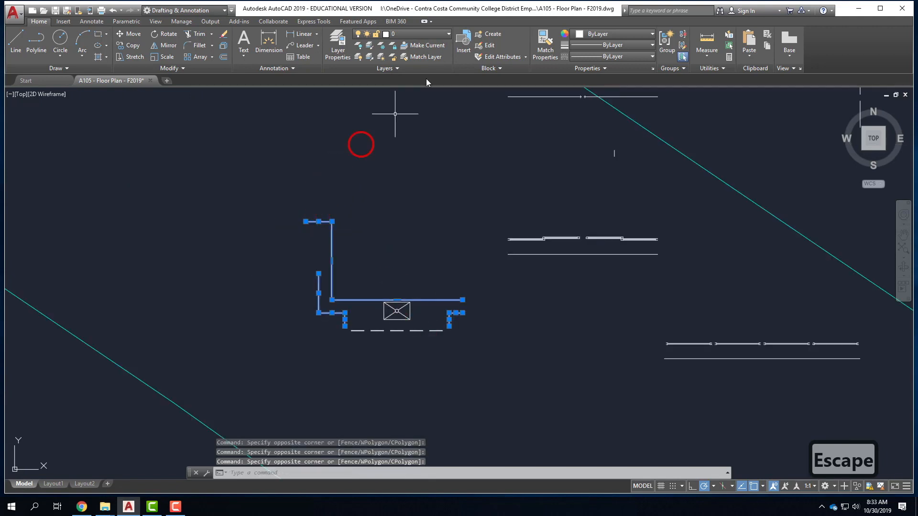
Move the selected kitchen counter lines to the A_Furn layer and clear the selection.
{"action": "left_click", "coordinate": [423, 36]}
{"action": "left_click", "coordinate": [420, 84]}
{"action": "scroll", "coordinate": [291, 251], "scroll_direction": "down", "scroll_amount": 2}
{"action": "scroll", "coordinate": [335, 225], "scroll_direction": "down", "scroll_amount": 2}
{"action": "scroll", "coordinate": [377, 208], "scroll_direction": "up", "scroll_amount": 5}
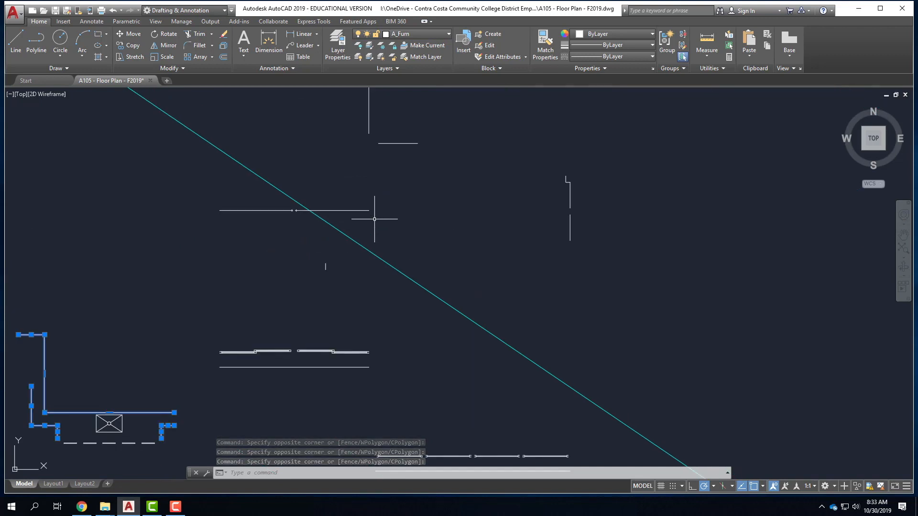
{"action": "left_click", "coordinate": [203, 201]}
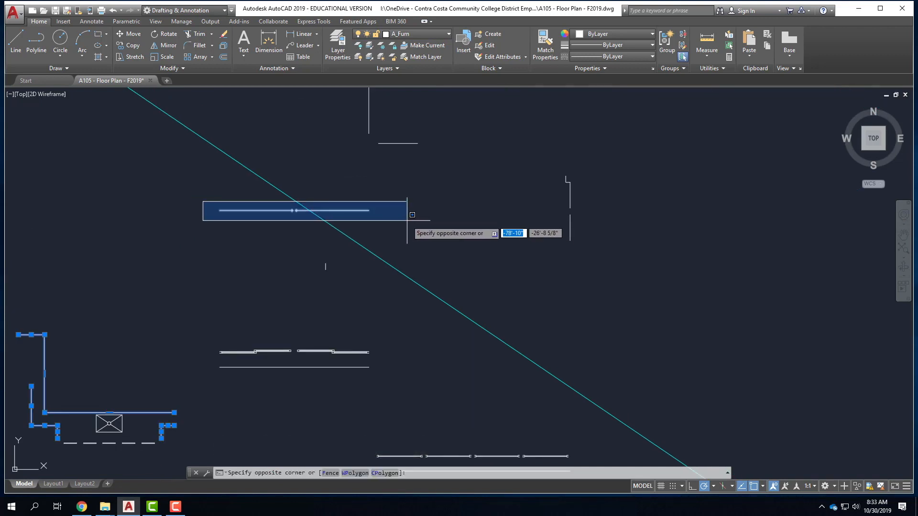
{"action": "key", "text": "Escape"}
{"action": "key", "text": "Escape"}
{"action": "key", "text": "Escape"}
Move the thin lines and small end marks along the central sliding door opening to the A_Door layer.
{"action": "left_click", "coordinate": [205, 199]}
{"action": "left_click", "coordinate": [386, 216]}
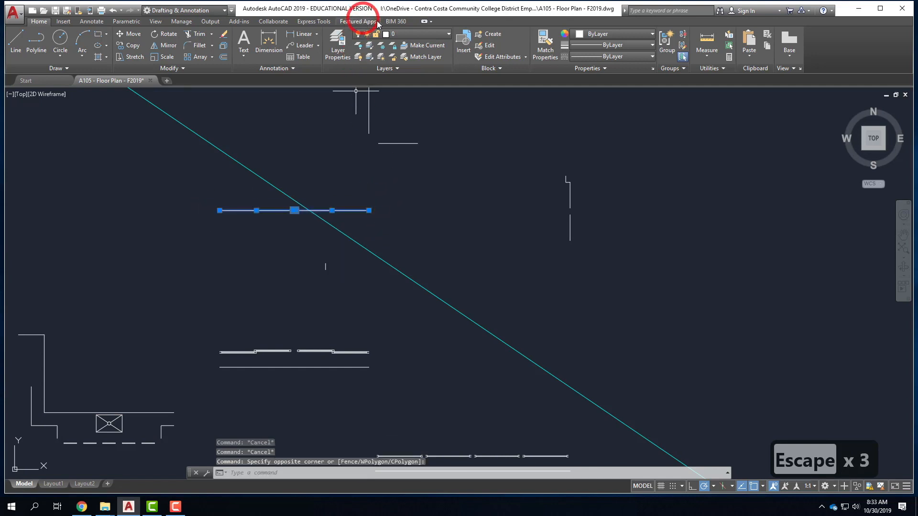
{"action": "left_click", "coordinate": [416, 34]}
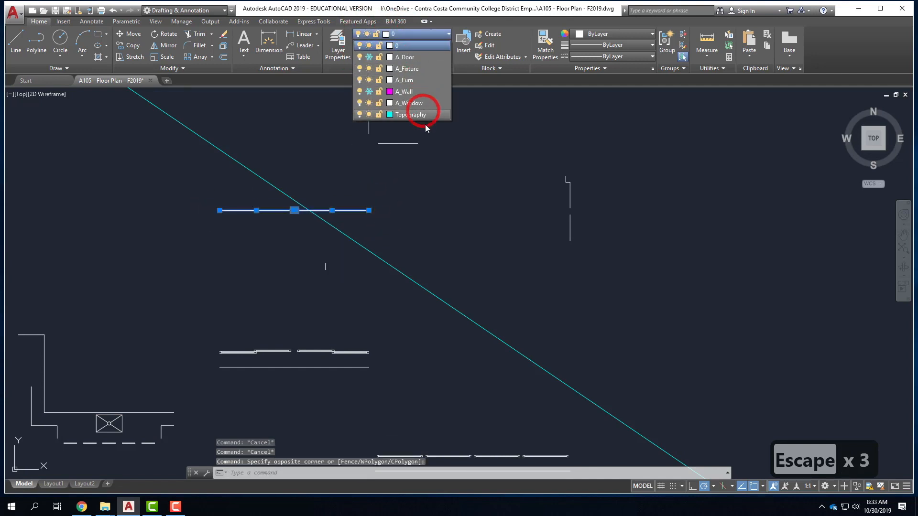
{"action": "left_click", "coordinate": [417, 56]}
{"action": "key", "text": "Escape"}
{"action": "left_click", "coordinate": [491, 270]}
Freeze the A_Window, A_Fixture and A_Furn layers to hide the objects already sorted.
{"action": "scroll", "coordinate": [528, 277], "scroll_direction": "down", "scroll_amount": 4}
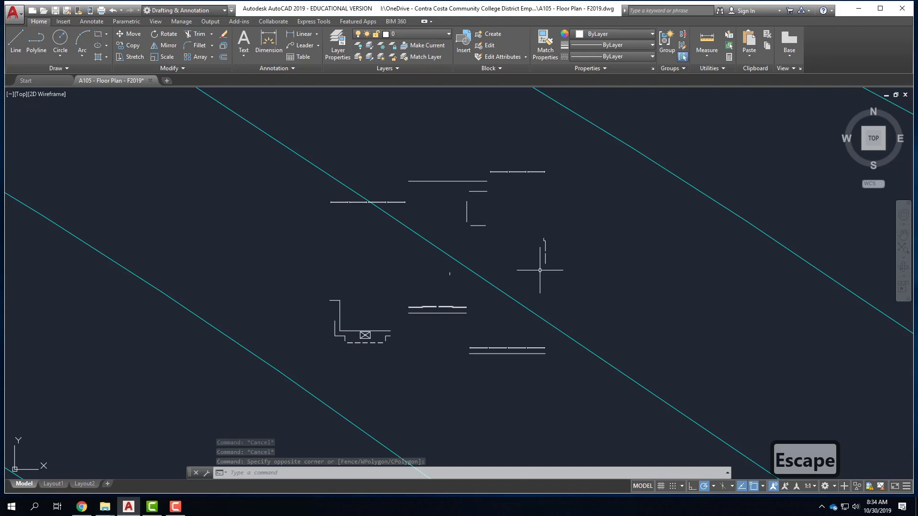
{"action": "scroll", "coordinate": [497, 181], "scroll_direction": "up", "scroll_amount": 2}
{"action": "left_click", "coordinate": [411, 34]}
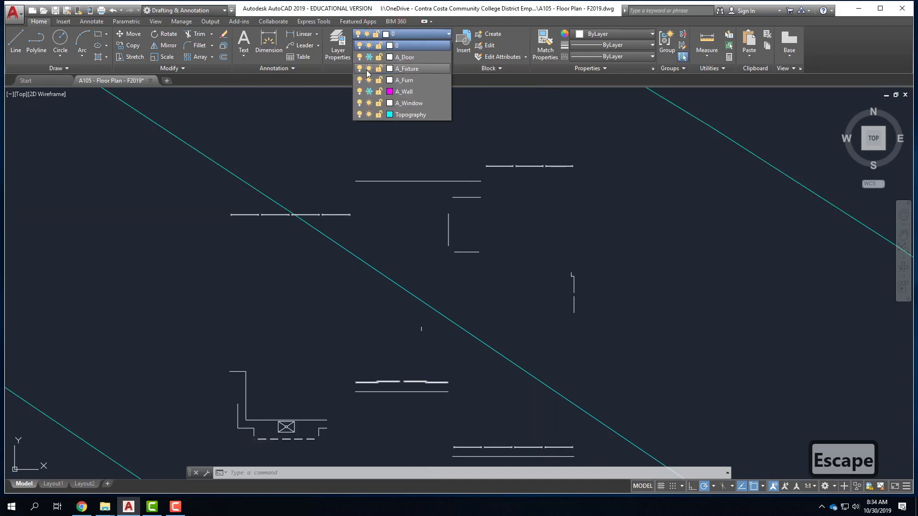
{"action": "left_click", "coordinate": [370, 103]}
{"action": "left_click", "coordinate": [370, 69]}
{"action": "left_click", "coordinate": [370, 69]}
{"action": "left_click", "coordinate": [369, 80]}
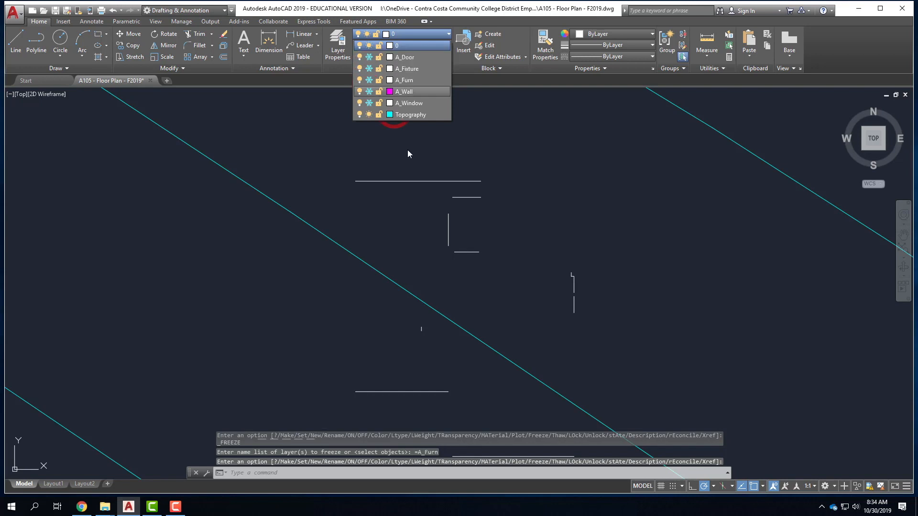
Move the row of short kitchen window dashes at the plan's southwest to the frozen A_Window layer and dismiss the notice.
{"action": "scroll", "coordinate": [500, 210], "scroll_direction": "down", "scroll_amount": 5}
{"action": "scroll", "coordinate": [547, 249], "scroll_direction": "up", "scroll_amount": 5}
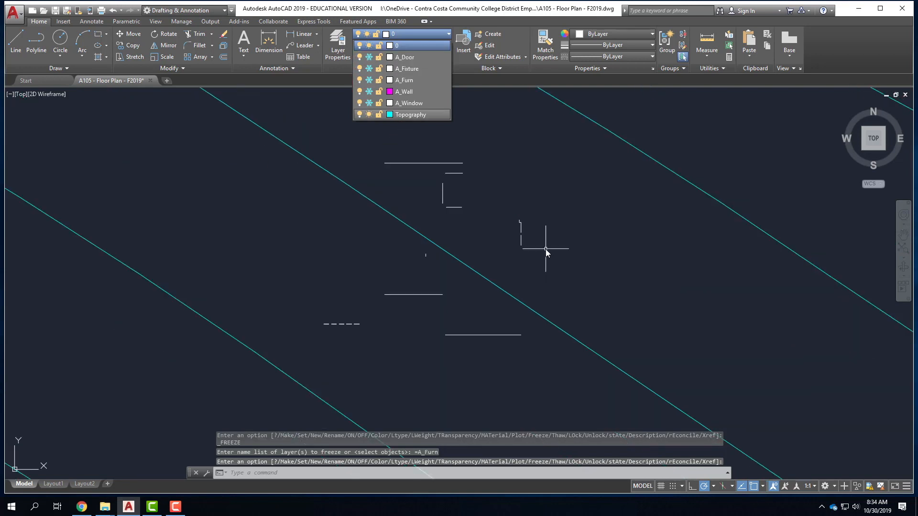
{"action": "left_click", "coordinate": [177, 361]}
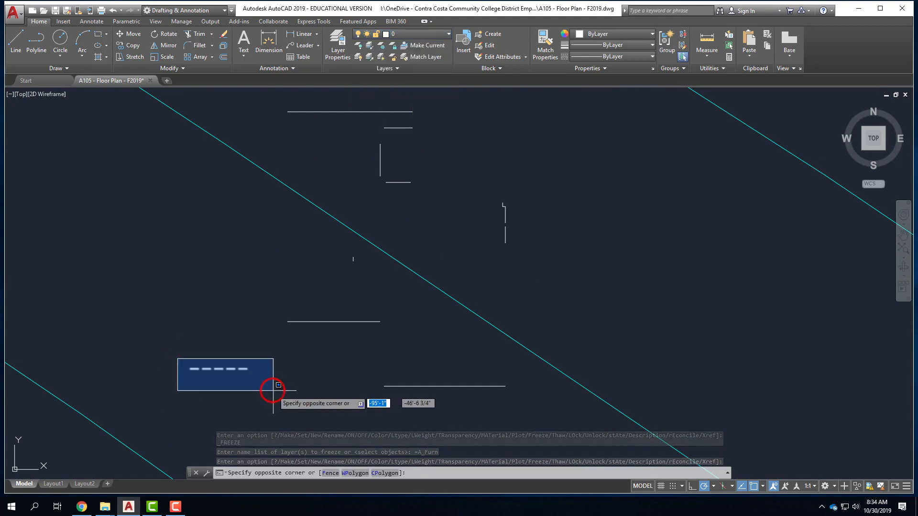
{"action": "left_click", "coordinate": [273, 390]}
{"action": "left_click", "coordinate": [403, 32]}
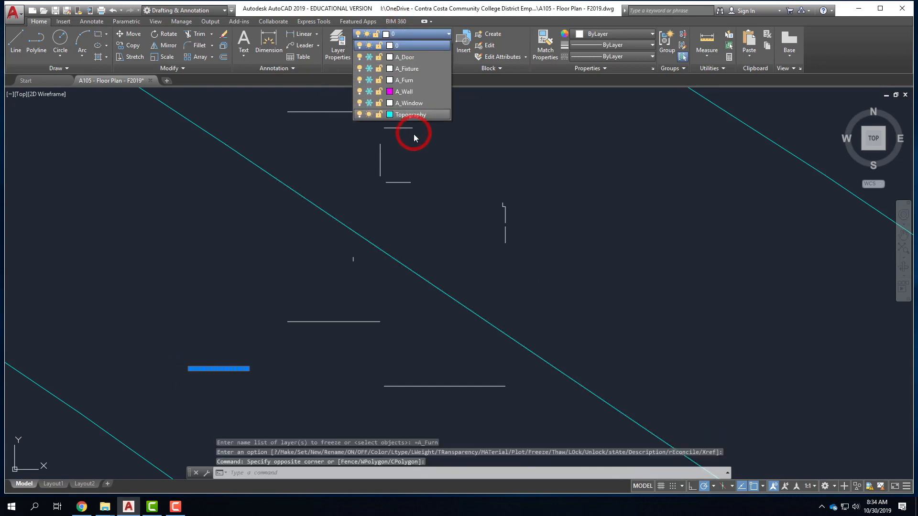
{"action": "left_click", "coordinate": [415, 104]}
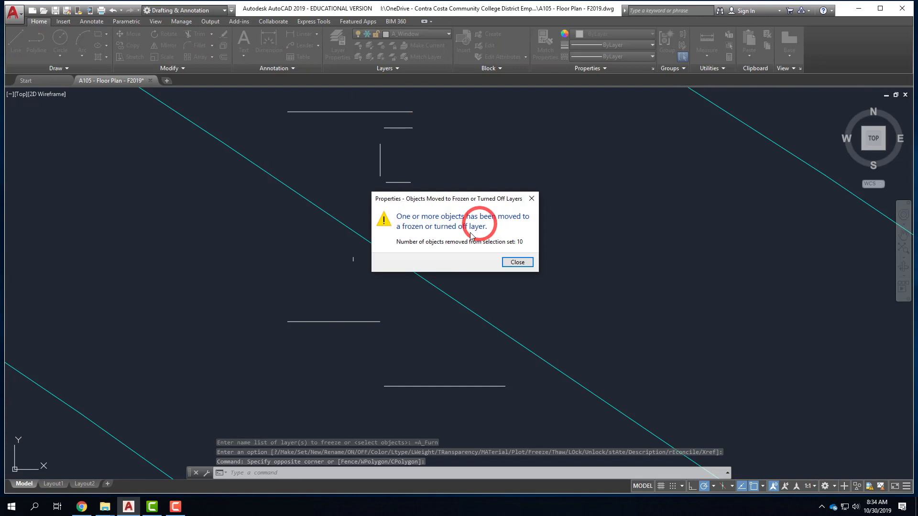
{"action": "left_click", "coordinate": [518, 263]}
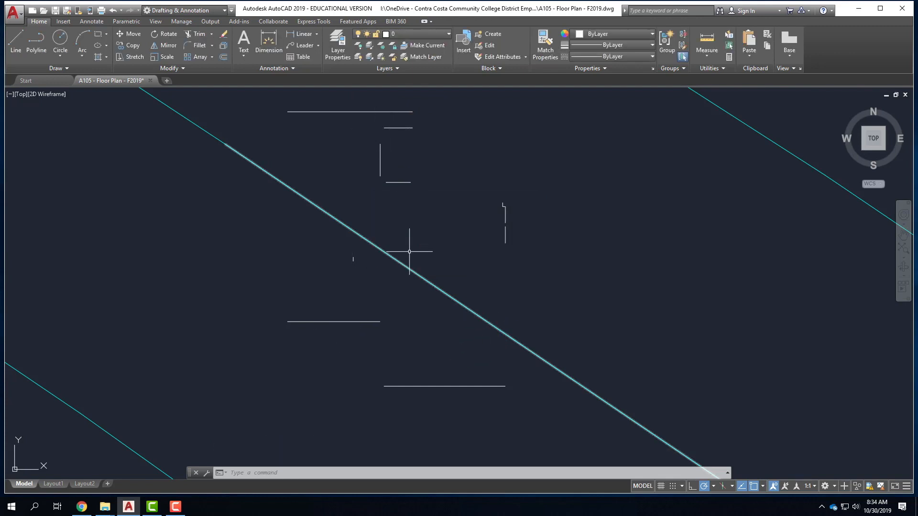
Move the short vertical wall segments at the plan's east side and the small central tick to the A_Wall layer.
{"action": "left_click", "coordinate": [488, 185]}
{"action": "left_click", "coordinate": [511, 266]}
{"action": "left_click", "coordinate": [317, 248]}
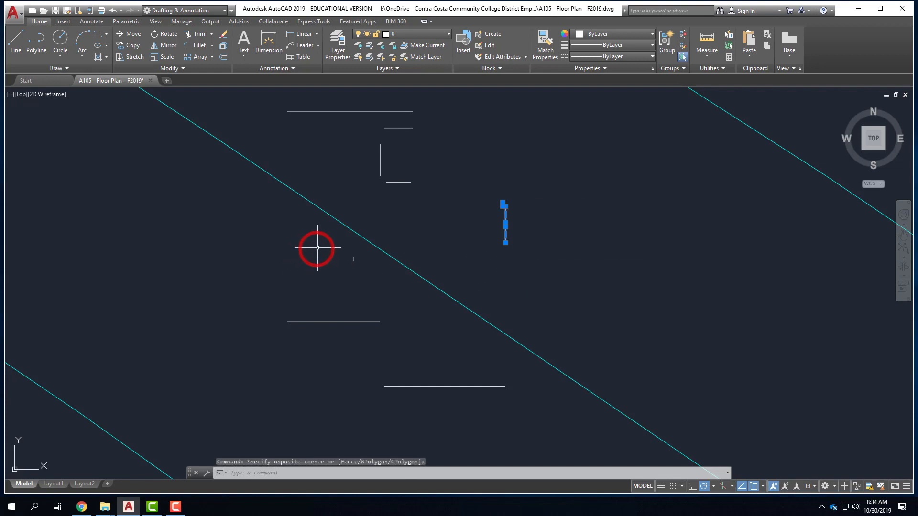
{"action": "left_click", "coordinate": [363, 272]}
{"action": "left_click", "coordinate": [400, 33]}
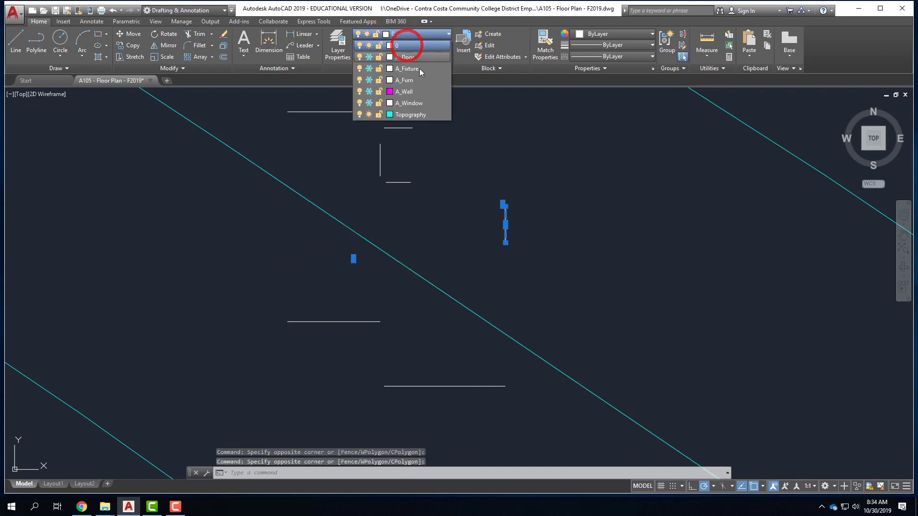
{"action": "left_click", "coordinate": [419, 88]}
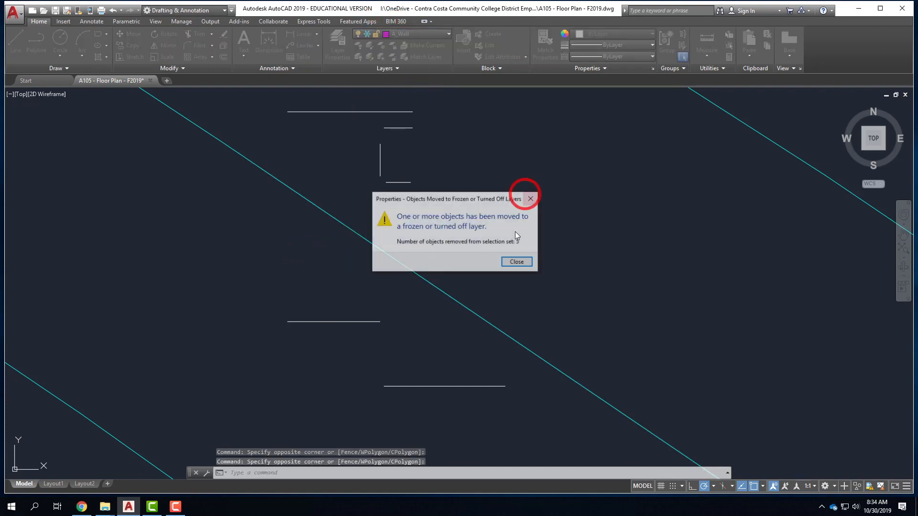
{"action": "left_click", "coordinate": [518, 262]}
Move the three long horizontal lines at the north, central and southeast openings to the A_Window layer and dismiss the notice.
{"action": "left_click", "coordinate": [339, 322]}
{"action": "left_click", "coordinate": [421, 386]}
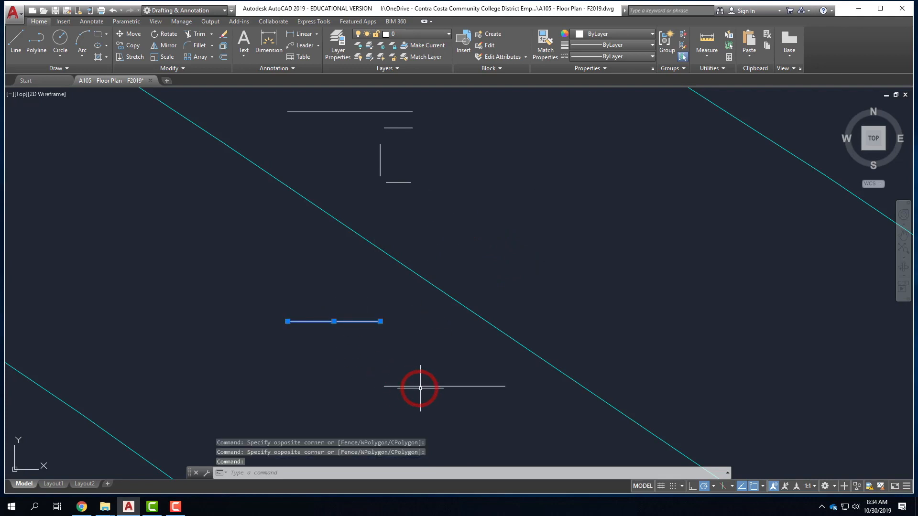
{"action": "left_click", "coordinate": [342, 112]}
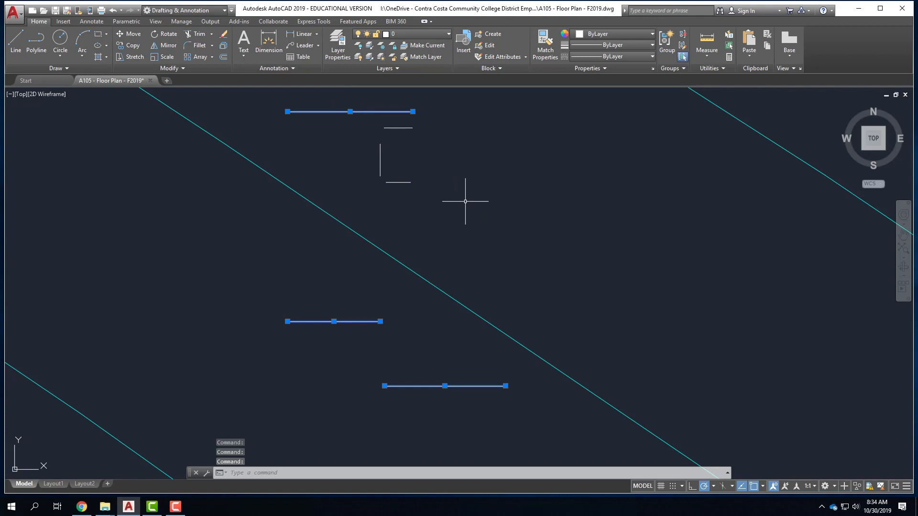
{"action": "left_click", "coordinate": [396, 129]}
{"action": "left_click", "coordinate": [491, 164]}
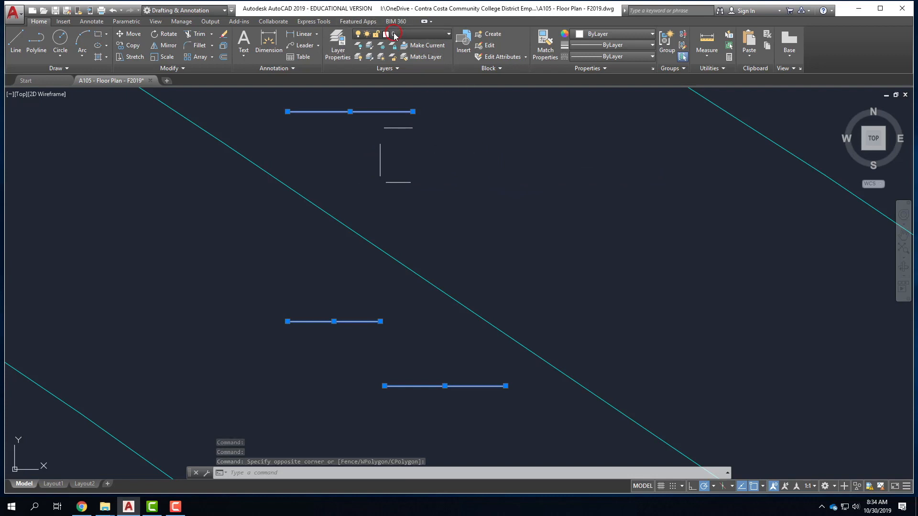
{"action": "left_click", "coordinate": [388, 34]}
{"action": "left_click", "coordinate": [369, 103]}
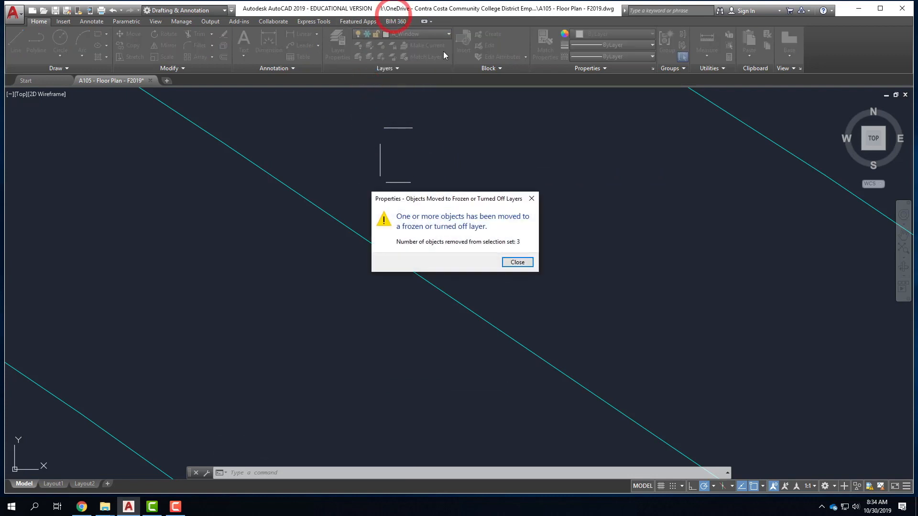
{"action": "left_click", "coordinate": [518, 262]}
Thaw the A_Window, A_Wall, A_Furn, A_Fixture and A_Door layers to show the whole floor plan.
{"action": "left_click", "coordinate": [424, 36]}
{"action": "left_click", "coordinate": [366, 112]}
{"action": "left_click", "coordinate": [370, 103]}
{"action": "left_click", "coordinate": [369, 91]}
{"action": "left_click", "coordinate": [369, 80]}
{"action": "left_click", "coordinate": [369, 69]}
{"action": "left_click", "coordinate": [370, 57]}
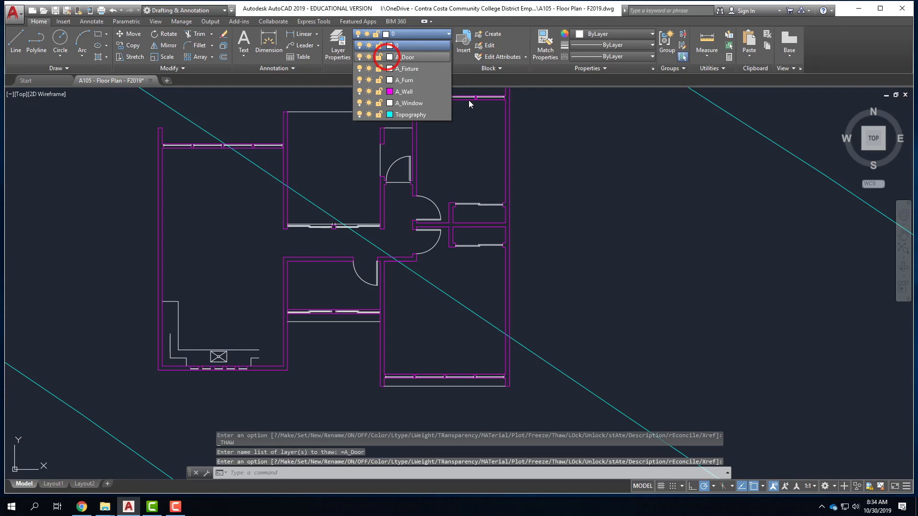
{"action": "left_click", "coordinate": [603, 196]}
{"action": "scroll", "coordinate": [315, 262], "scroll_direction": "down", "scroll_amount": 2}
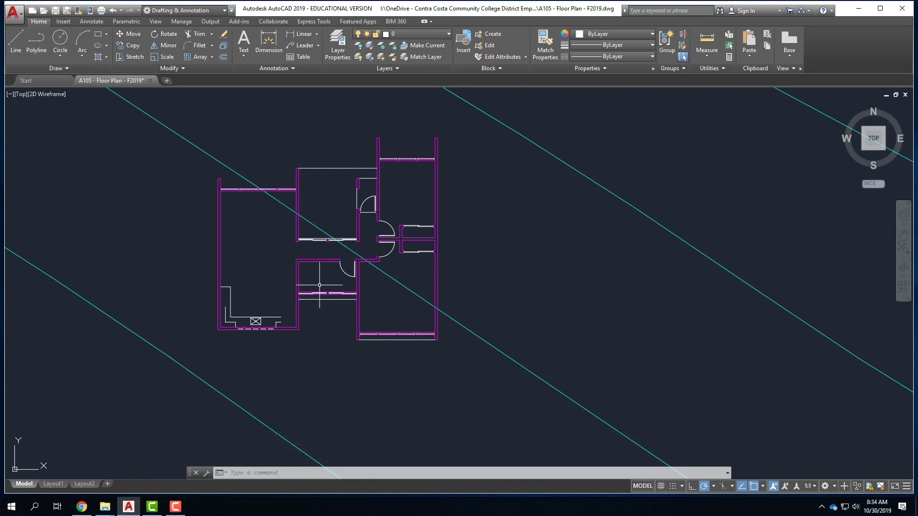
Set the A_Wall layer's lineweight to 0.40 mm, consulting the wall value in Chrome's lineweight guide, and close the layer manager.
{"action": "left_click", "coordinate": [338, 52]}
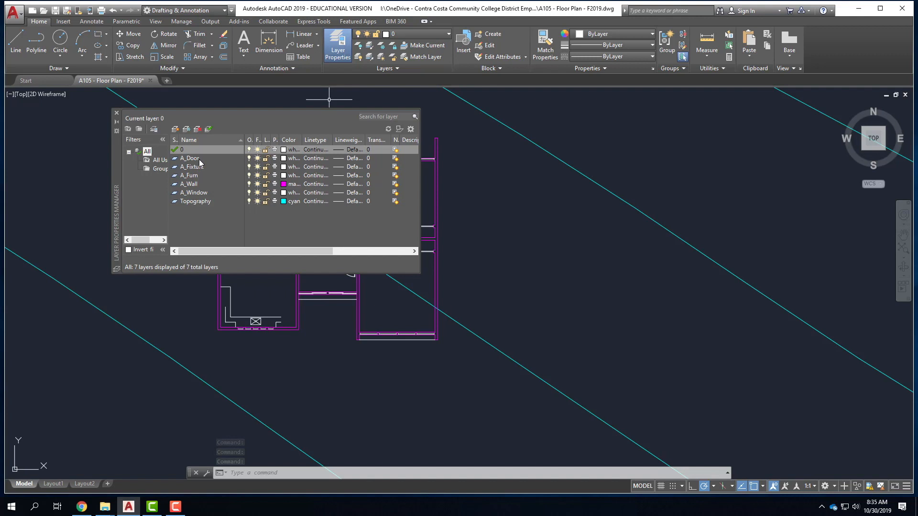
{"action": "left_click", "coordinate": [194, 184]}
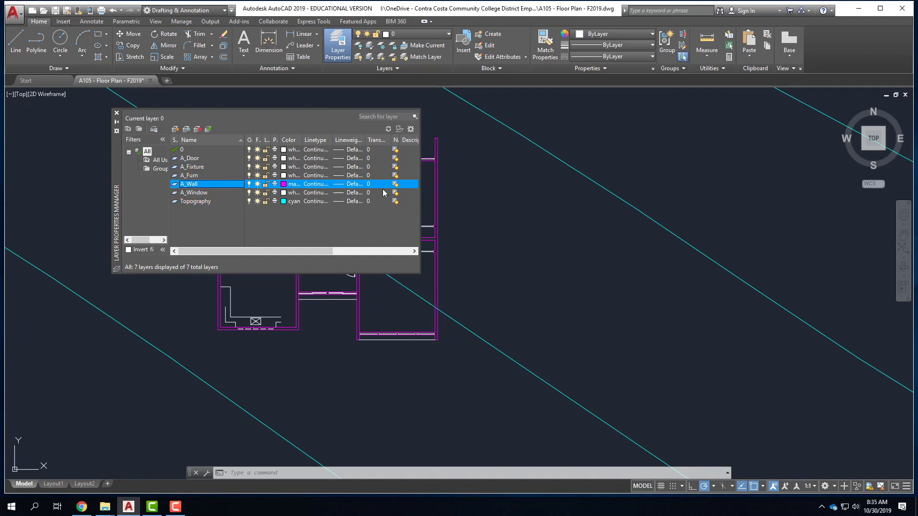
{"action": "left_click", "coordinate": [353, 186]}
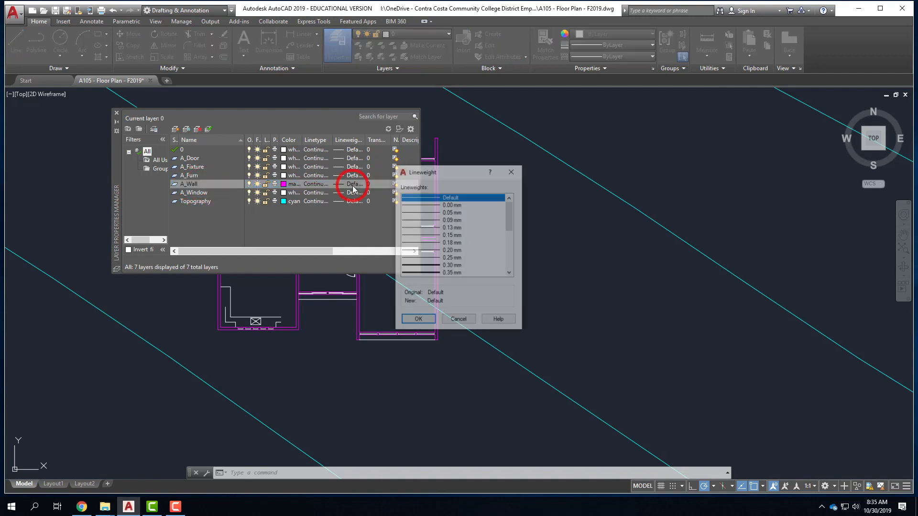
{"action": "left_click", "coordinate": [82, 507]}
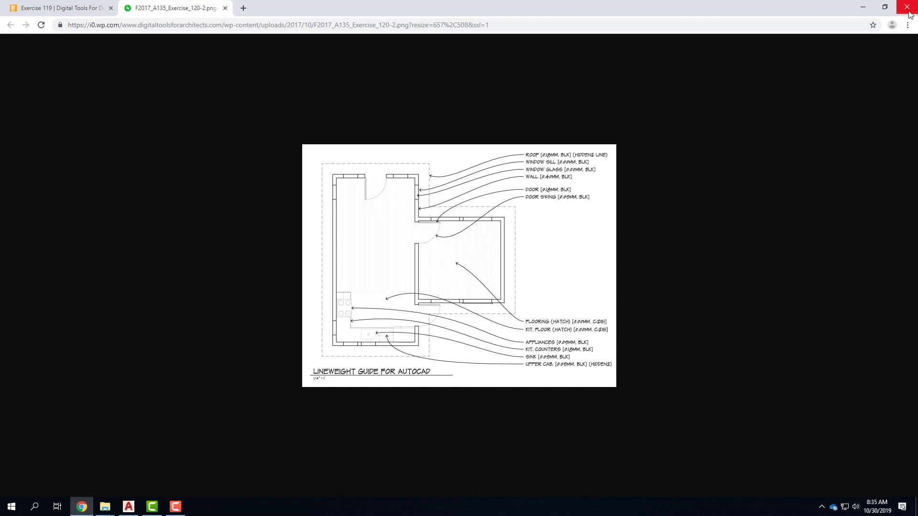
{"action": "left_click", "coordinate": [868, 7]}
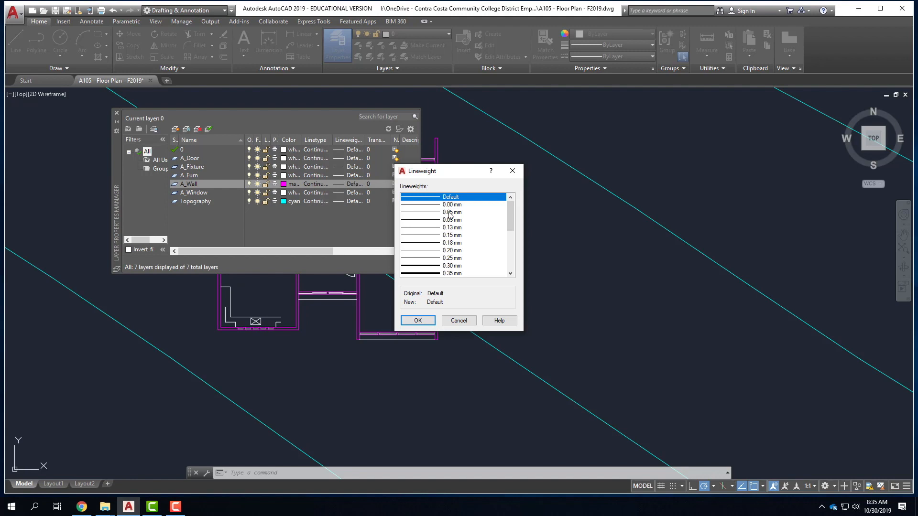
{"action": "scroll", "coordinate": [452, 270], "scroll_direction": "down", "scroll_amount": 1}
{"action": "left_click", "coordinate": [460, 259]}
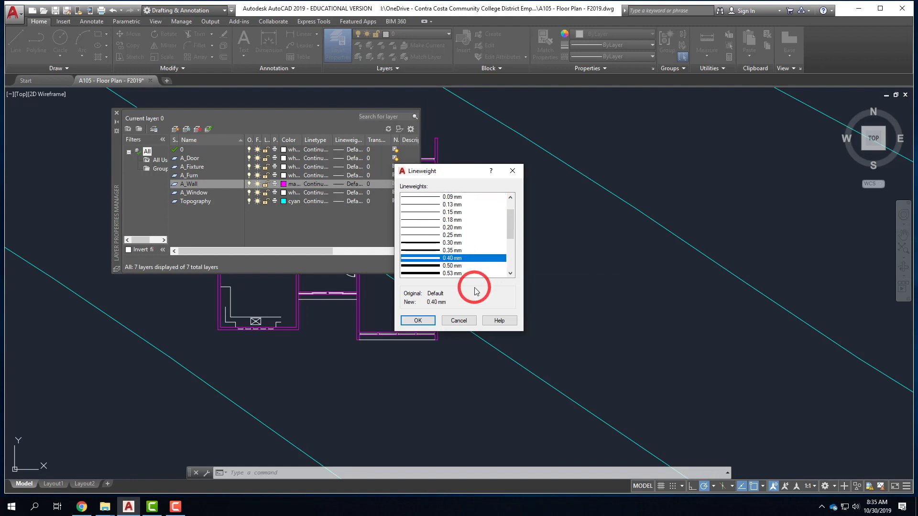
{"action": "left_click", "coordinate": [417, 321]}
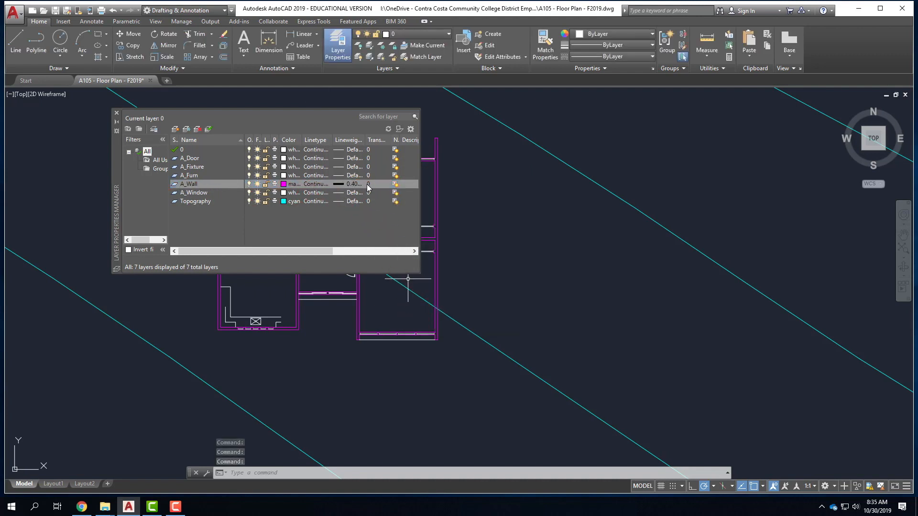
{"action": "left_click", "coordinate": [117, 115]}
Add the LineWeight toggle to the status bar and turn on lineweight display in the drawing.
{"action": "scroll", "coordinate": [299, 258], "scroll_direction": "up", "scroll_amount": 6}
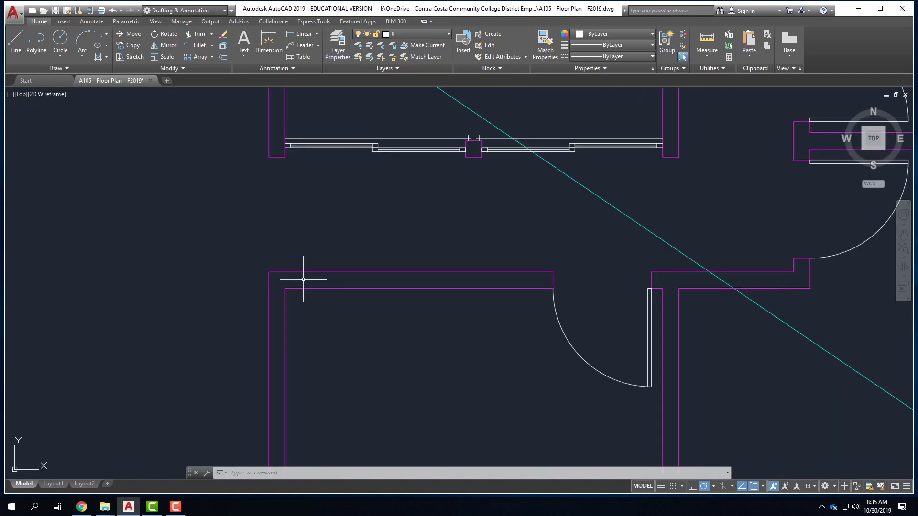
{"action": "scroll", "coordinate": [263, 268], "scroll_direction": "down", "scroll_amount": 5}
{"action": "scroll", "coordinate": [417, 291], "scroll_direction": "down", "scroll_amount": 2}
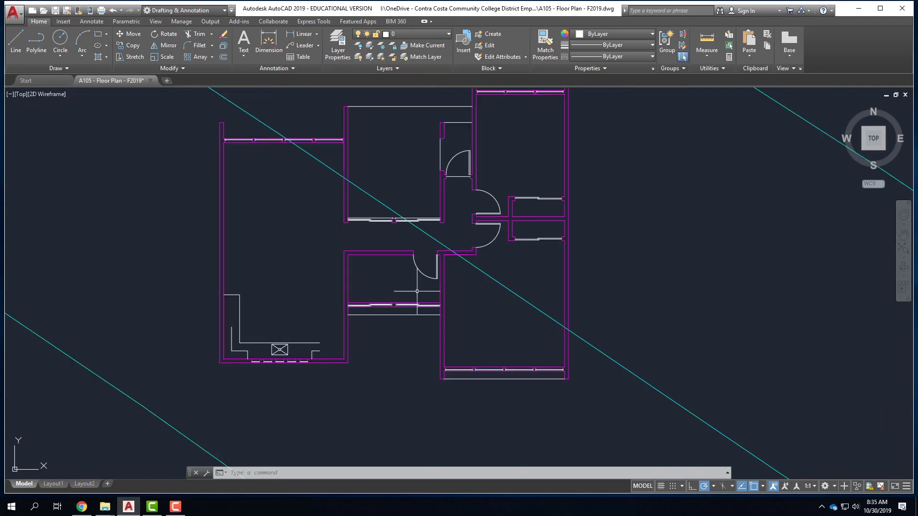
{"action": "scroll", "coordinate": [399, 308], "scroll_direction": "up", "scroll_amount": 2}
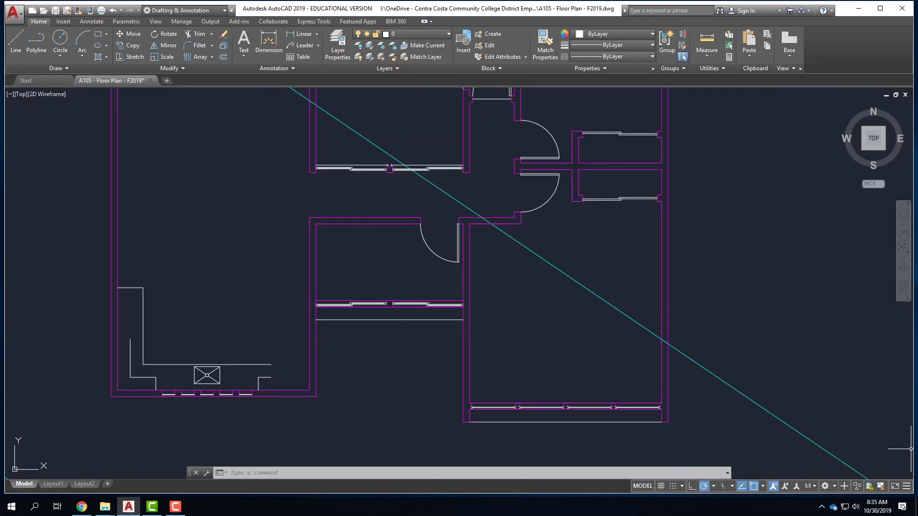
{"action": "left_click", "coordinate": [907, 486]}
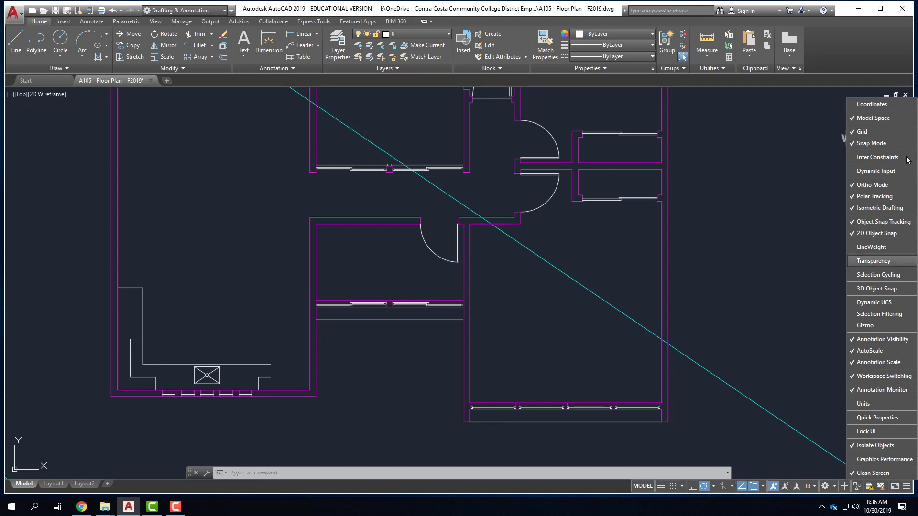
{"action": "left_click", "coordinate": [895, 248]}
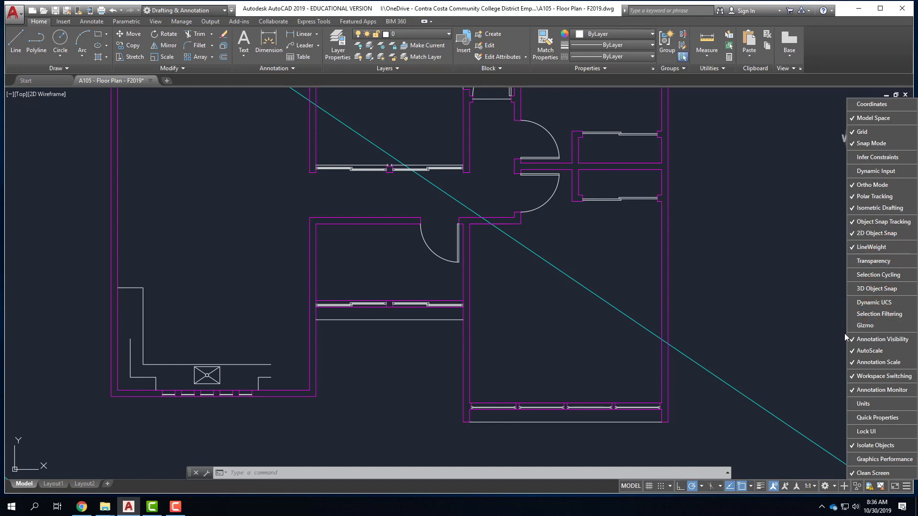
{"action": "left_click", "coordinate": [759, 505]}
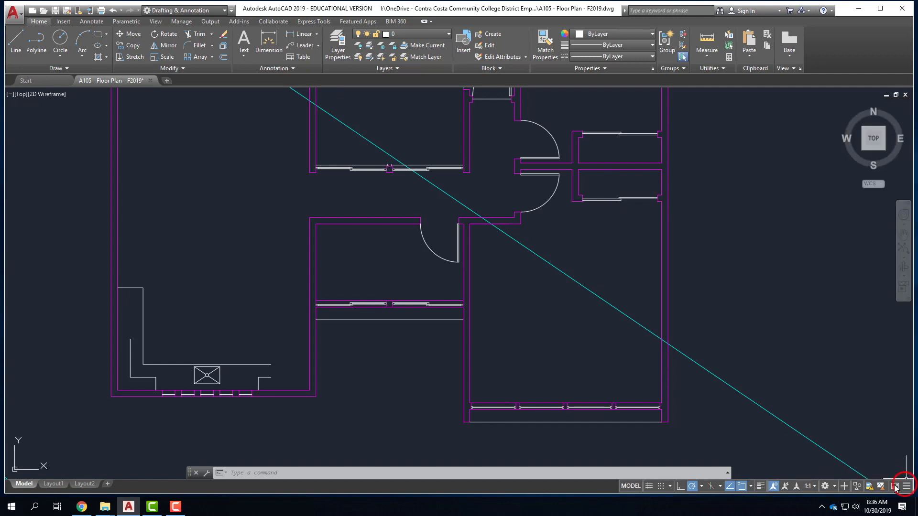
{"action": "left_click", "coordinate": [761, 488]}
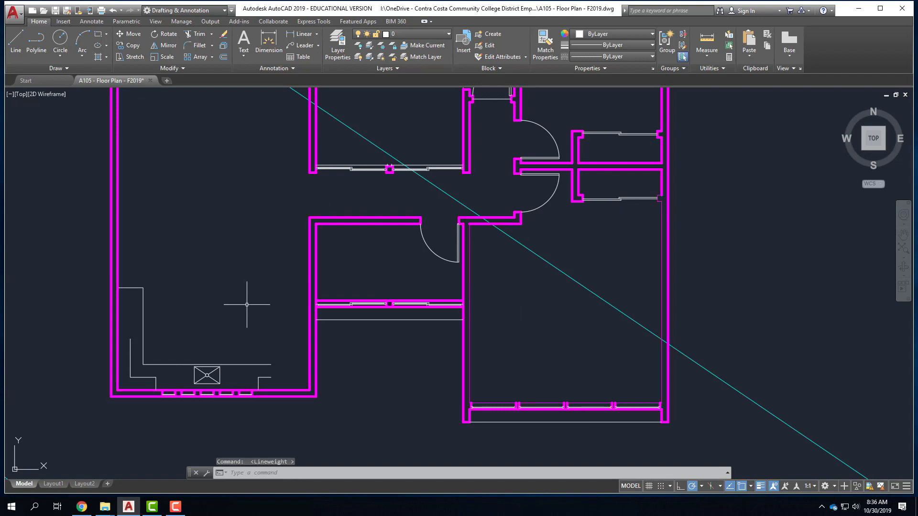
Select the thin inner wall polyline around the southeast room and open its properties for inspection.
{"action": "left_click", "coordinate": [661, 232]}
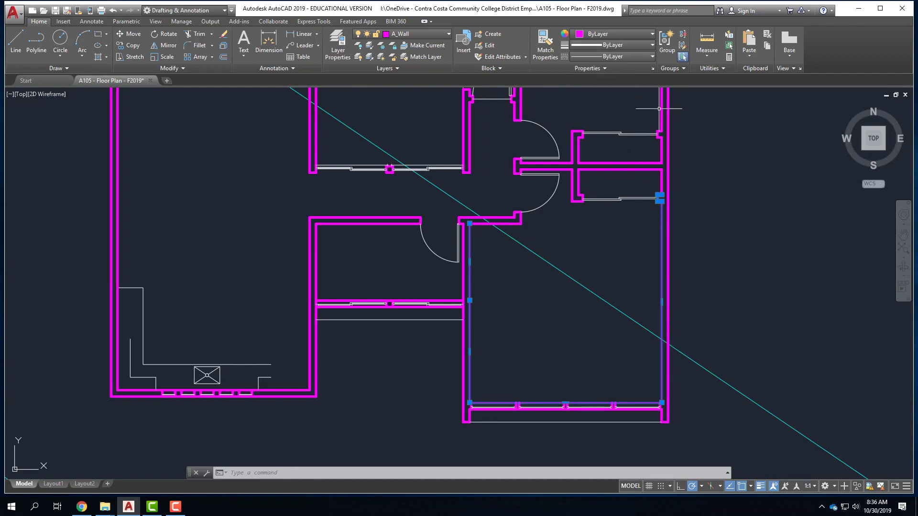
{"action": "key", "text": "Escape"}
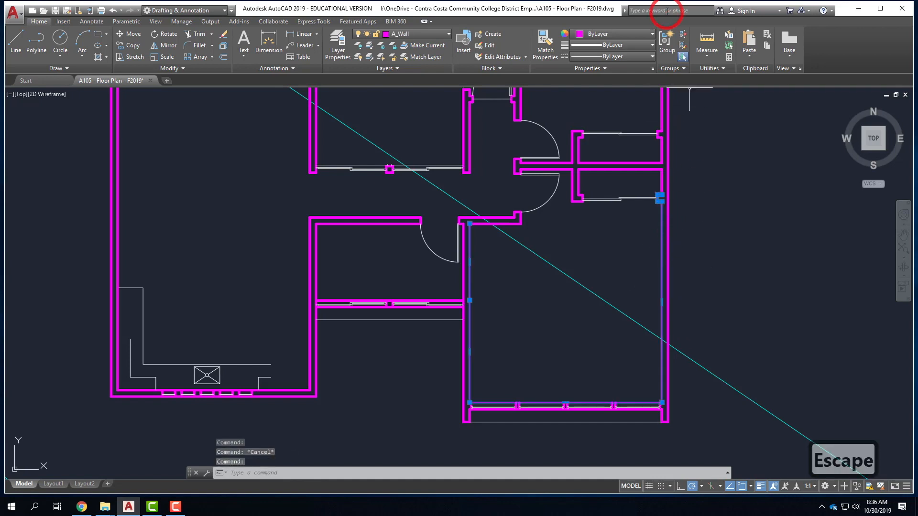
{"action": "type", "text": "proper"}
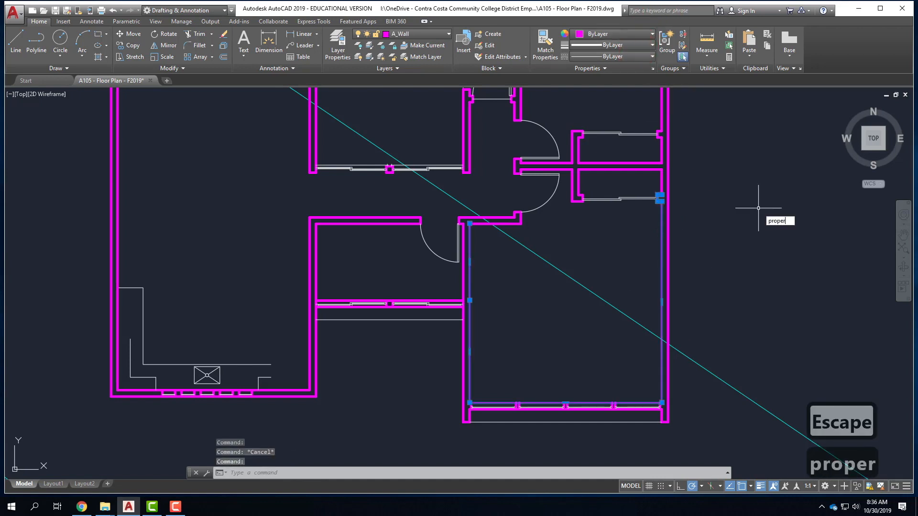
{"action": "type", "text": "ties"}
{"action": "key", "text": "Return"}
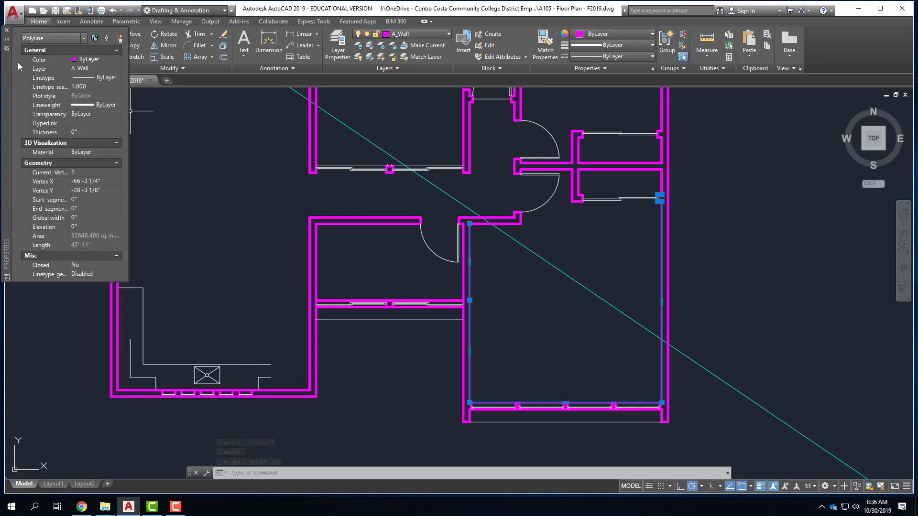
Close the wall polyline's properties and clear the selection.
{"action": "left_click", "coordinate": [6, 32]}
{"action": "left_click", "coordinate": [569, 323]}
{"action": "key", "text": "Escape"}
{"action": "key", "text": "Escape"}
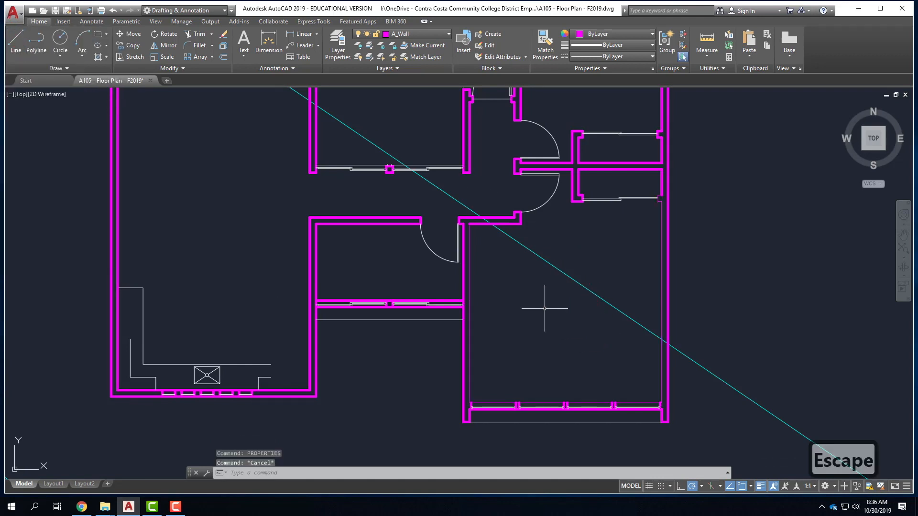
Toggle the lineweight display off and on to compare how the walls look, leaving it on.
{"action": "scroll", "coordinate": [529, 325], "scroll_direction": "up", "scroll_amount": 4}
{"action": "scroll", "coordinate": [529, 326], "scroll_direction": "down", "scroll_amount": 6}
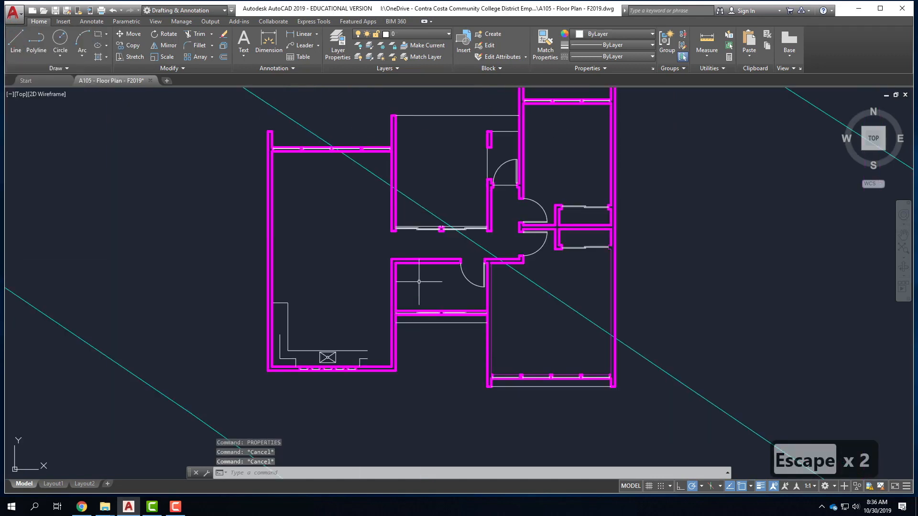
{"action": "scroll", "coordinate": [419, 306], "scroll_direction": "up", "scroll_amount": 4}
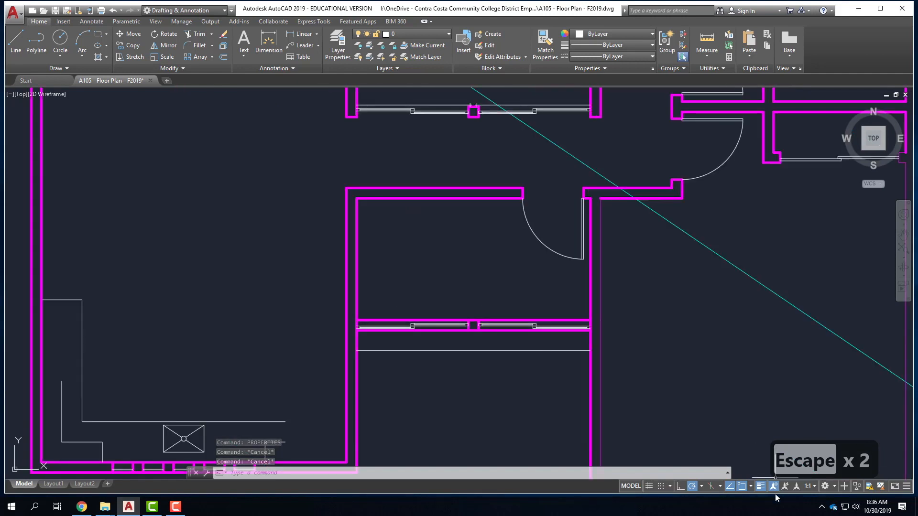
{"action": "left_click", "coordinate": [761, 487]}
{"action": "left_click", "coordinate": [761, 487]}
{"action": "left_click", "coordinate": [761, 486]}
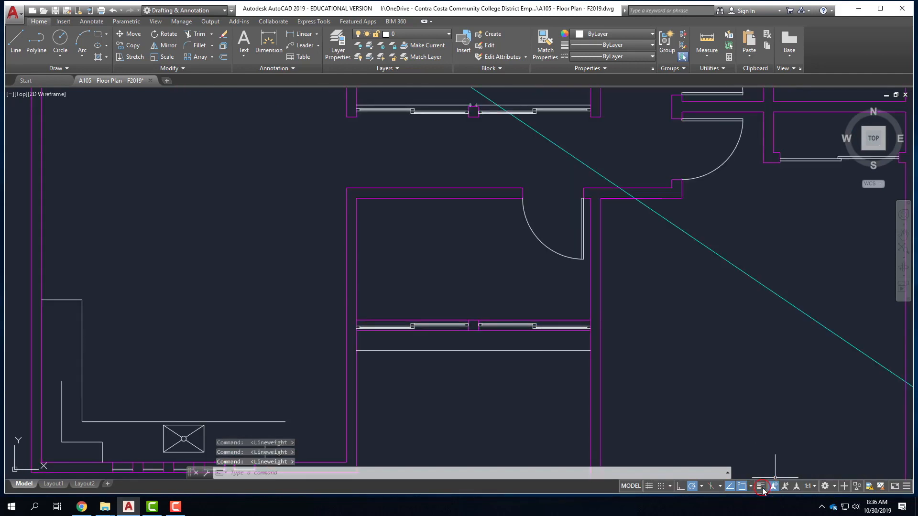
{"action": "left_click", "coordinate": [761, 486]}
{"action": "left_click", "coordinate": [773, 486]}
{"action": "scroll", "coordinate": [587, 370], "scroll_direction": "down", "scroll_amount": 5}
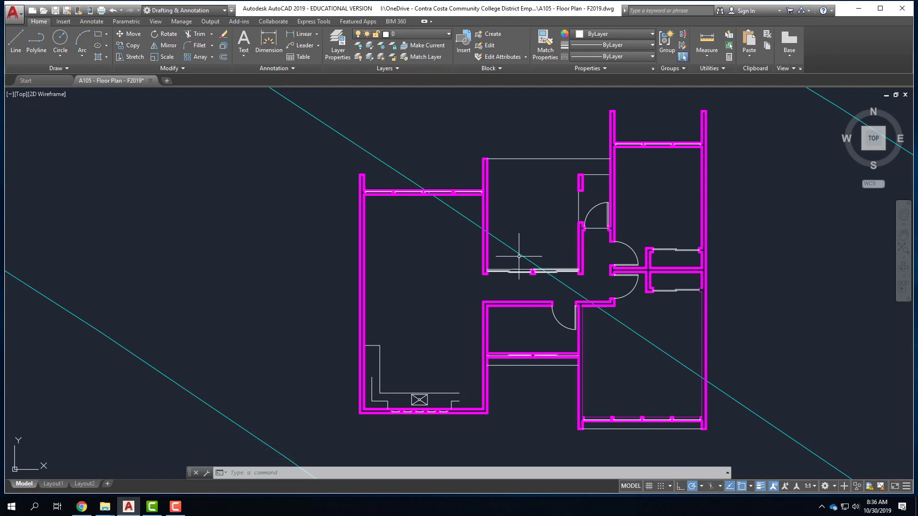
Open the layer manager and set the A_Door layer's lineweight to 0.18 mm.
{"action": "left_click", "coordinate": [344, 44]}
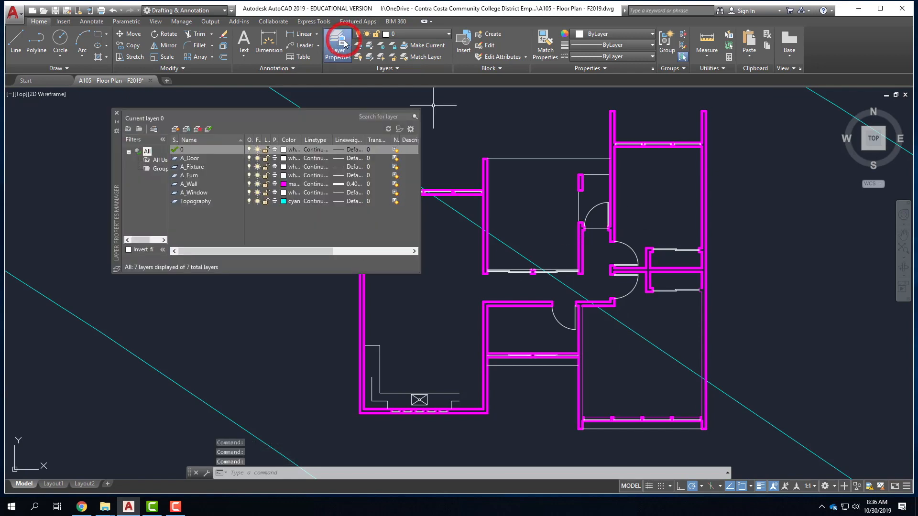
{"action": "left_click", "coordinate": [197, 161]}
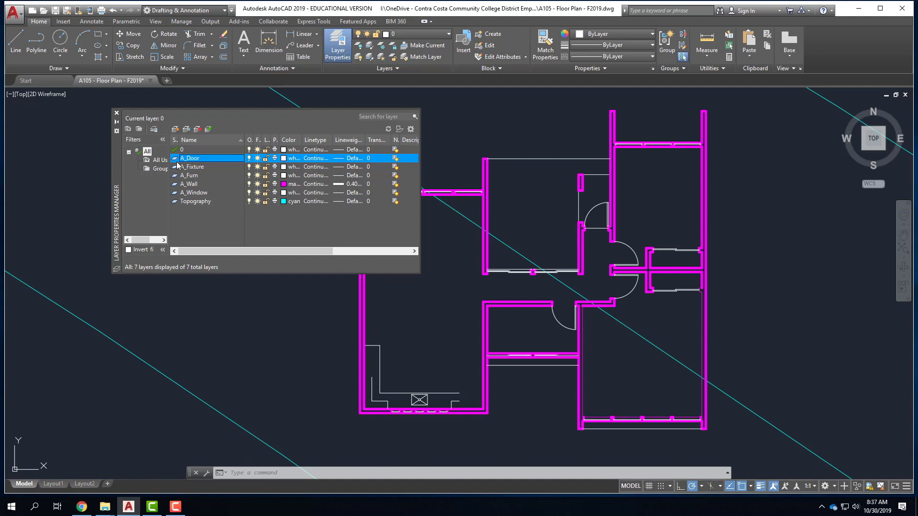
{"action": "left_click", "coordinate": [353, 162]}
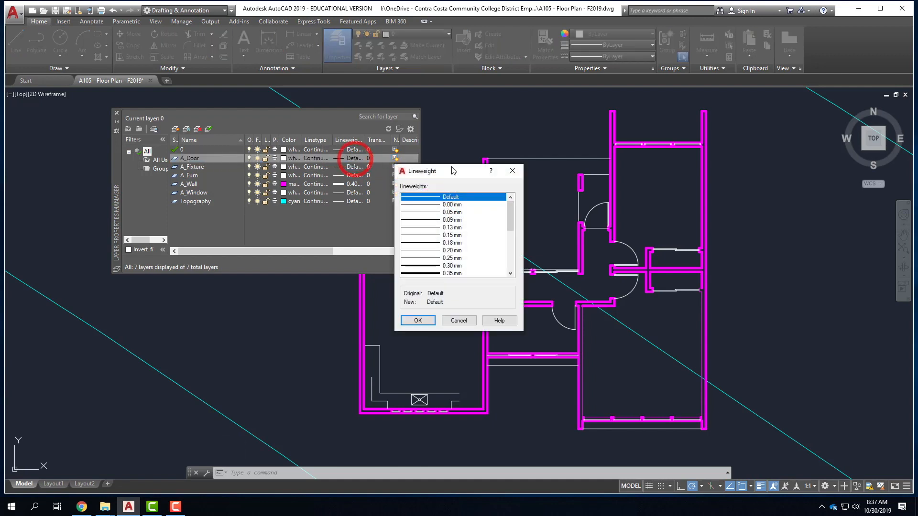
{"action": "left_click", "coordinate": [453, 243]}
{"action": "left_click", "coordinate": [418, 321]}
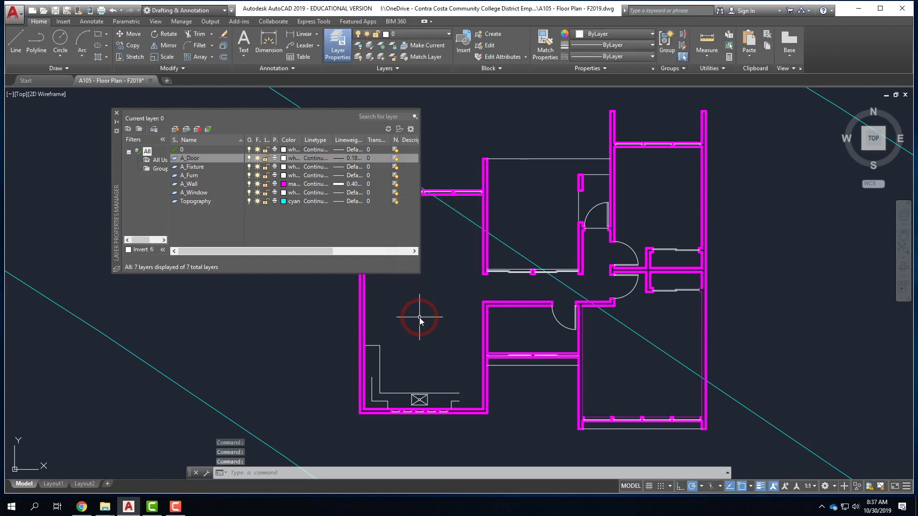
Set the A_Window layer's lineweight to 0.00 mm.
{"action": "left_click", "coordinate": [204, 193]}
{"action": "left_click", "coordinate": [355, 193]}
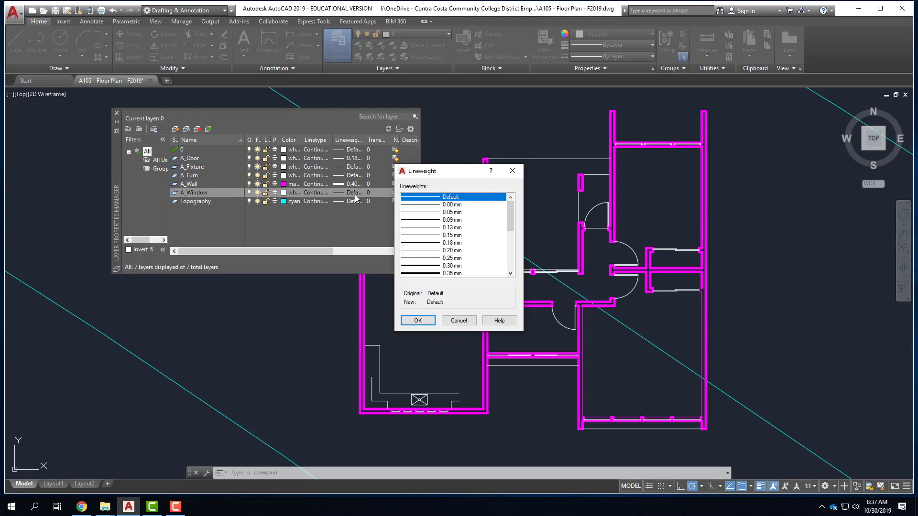
{"action": "left_click", "coordinate": [430, 205]}
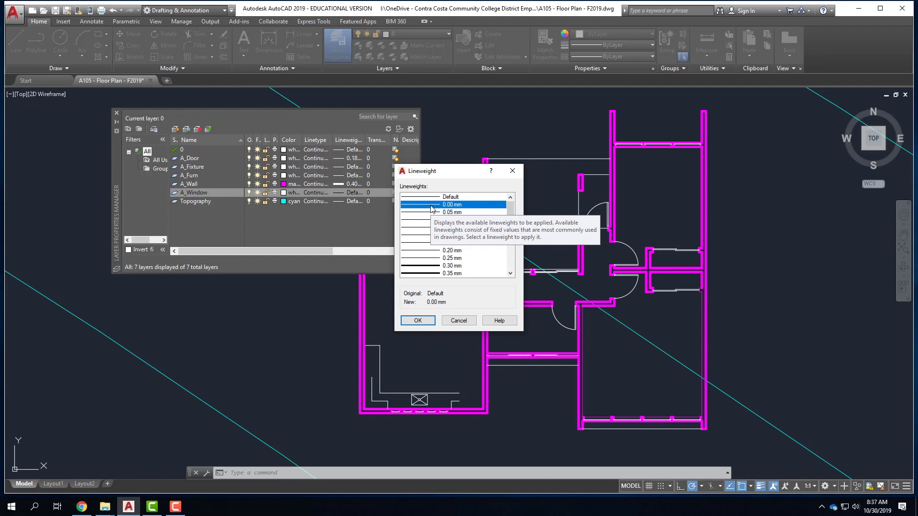
{"action": "left_click", "coordinate": [420, 320]}
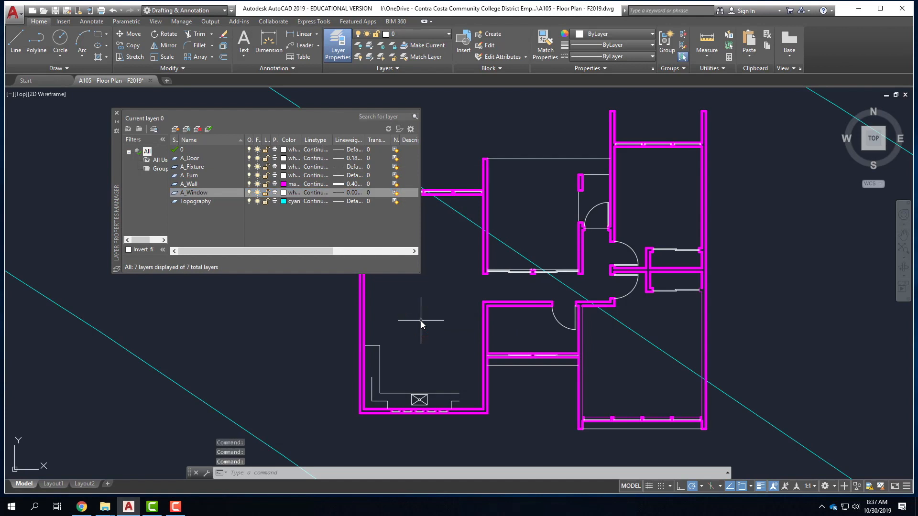
Set the A_Fixture layer's lineweight to 0.09 mm.
{"action": "left_click", "coordinate": [195, 167]}
{"action": "left_click", "coordinate": [354, 168]}
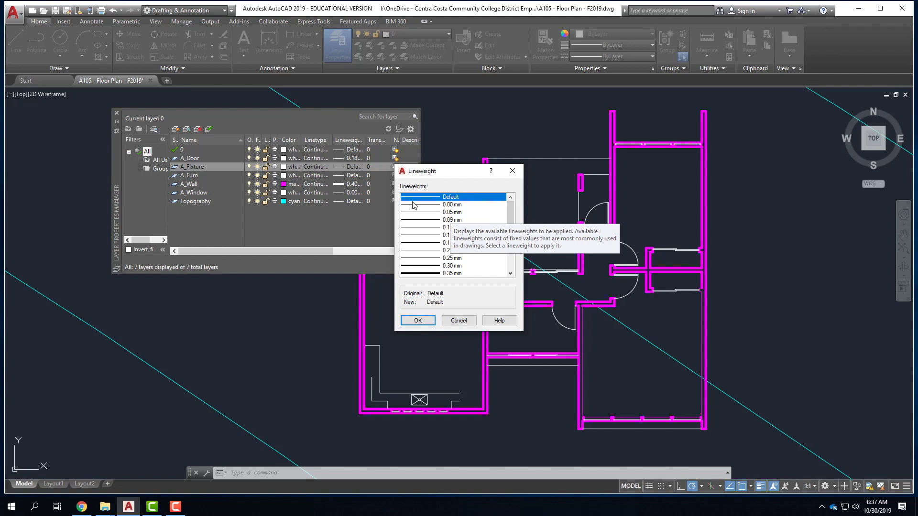
{"action": "left_click", "coordinate": [463, 220]}
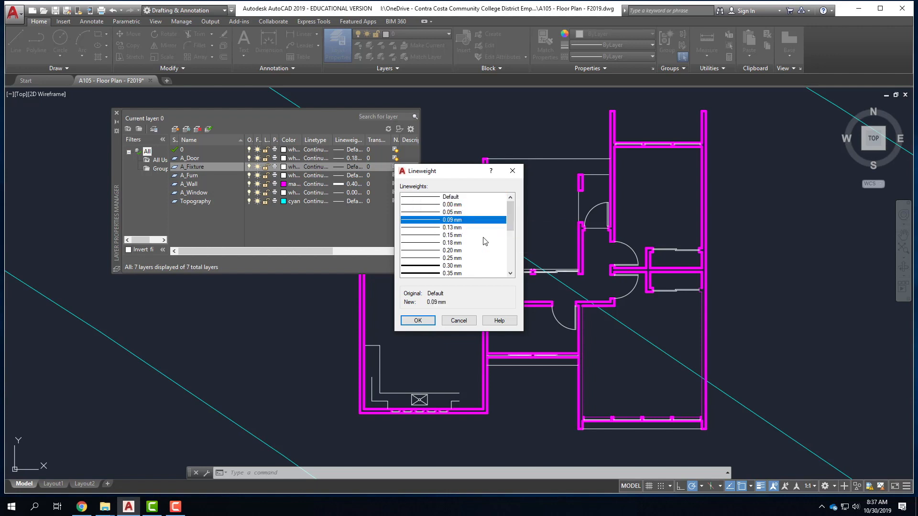
{"action": "left_click", "coordinate": [424, 320]}
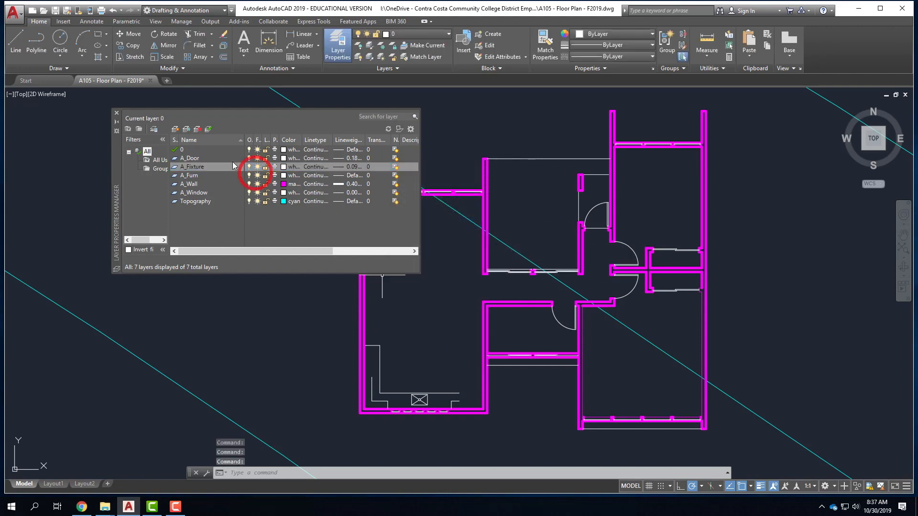
Set the A_Furn layer's lineweight to 0.09 mm and close the layer manager.
{"action": "left_click", "coordinate": [193, 180]}
{"action": "left_click", "coordinate": [352, 176]}
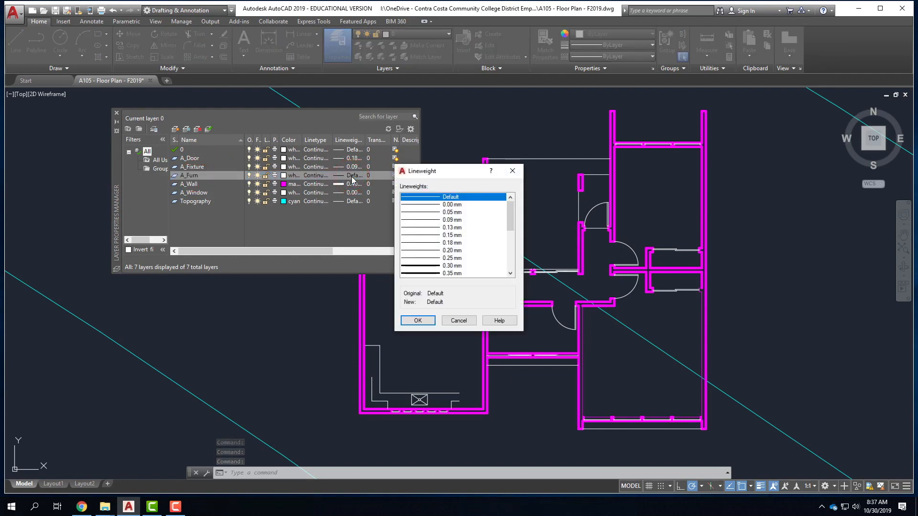
{"action": "left_click", "coordinate": [452, 220]}
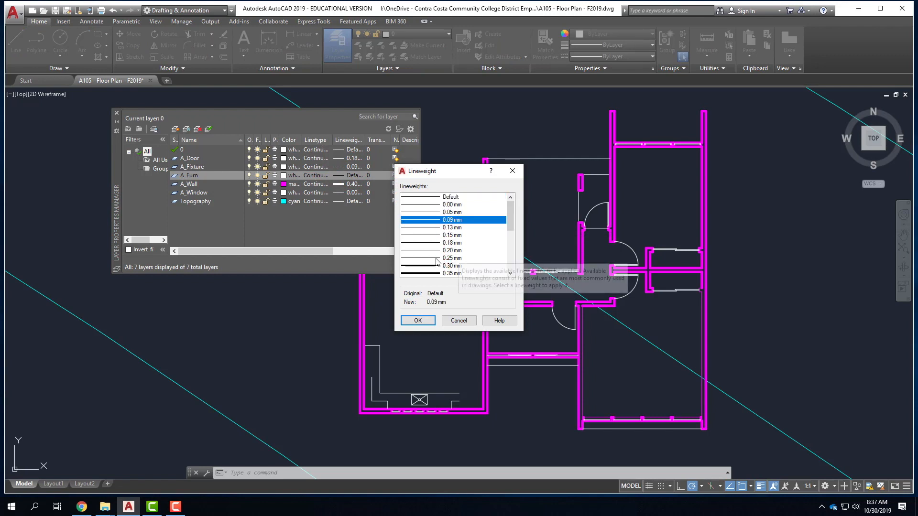
{"action": "left_click", "coordinate": [418, 320]}
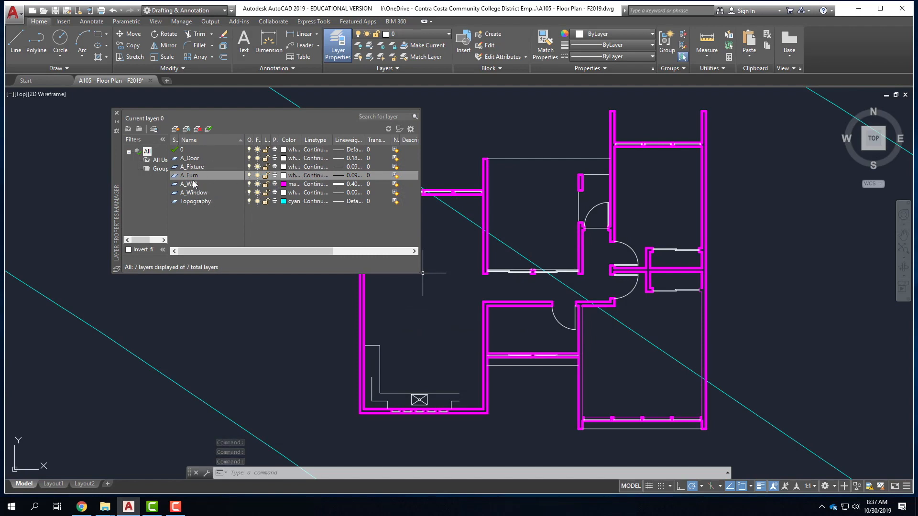
{"action": "left_click", "coordinate": [117, 113]}
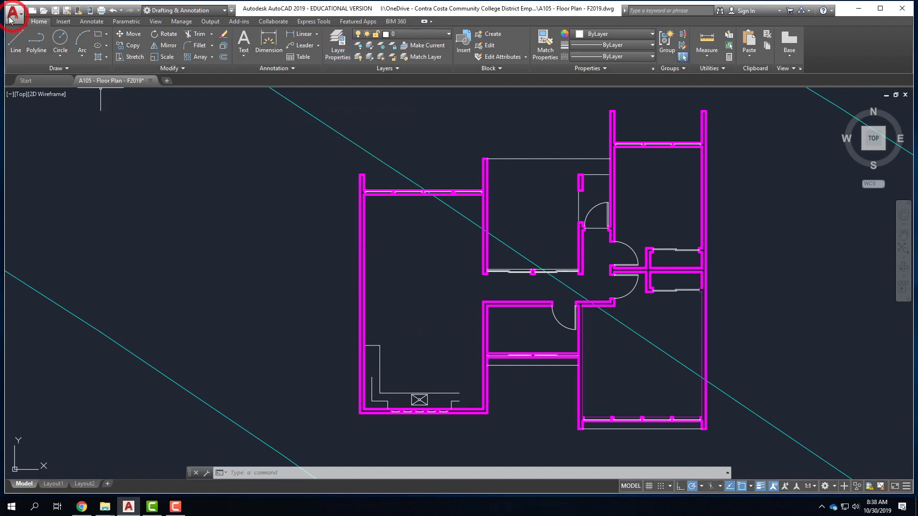
Draw a vertical line closing the kitchen counter's east end, from its front corner down to the south wall's inner face.
{"action": "left_click", "coordinate": [15, 40]}
{"action": "scroll", "coordinate": [445, 426], "scroll_direction": "up", "scroll_amount": 5}
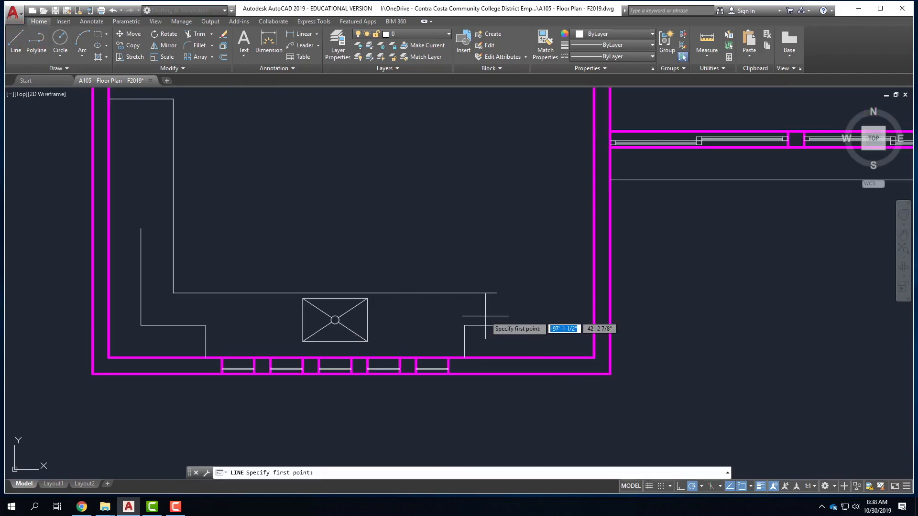
{"action": "left_click", "coordinate": [497, 357]}
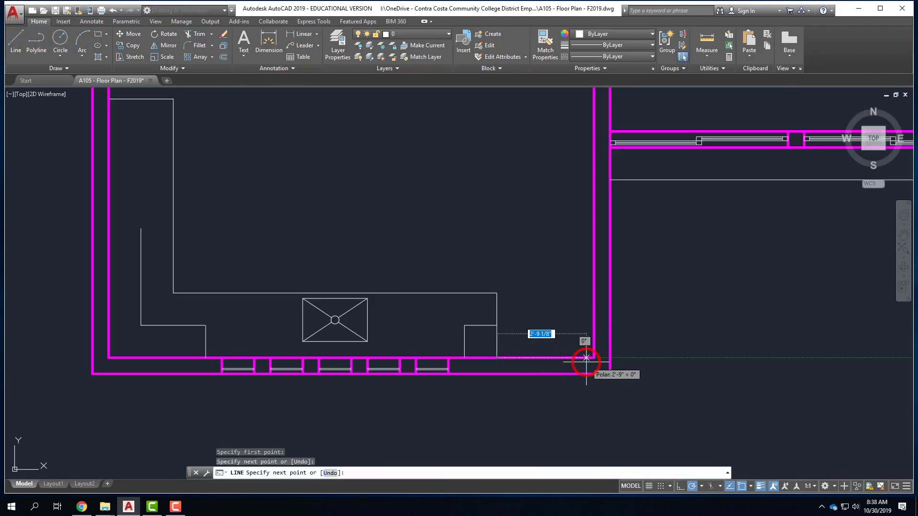
{"action": "key", "text": "Return"}
Draw a horizontal line from the upper end of the kitchen's inner cabinet outline to the west wall's inner face.
{"action": "right_click", "coordinate": [155, 240]}
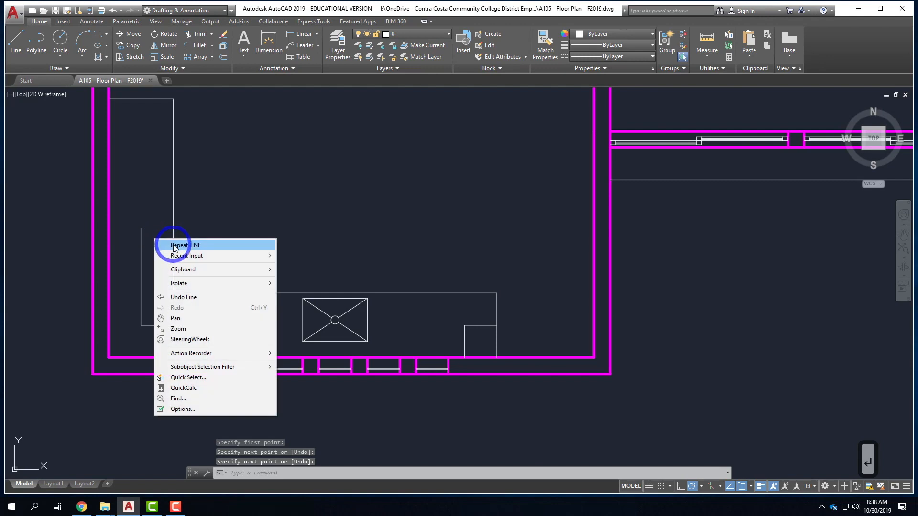
{"action": "left_click", "coordinate": [173, 246]}
{"action": "left_click", "coordinate": [141, 228]}
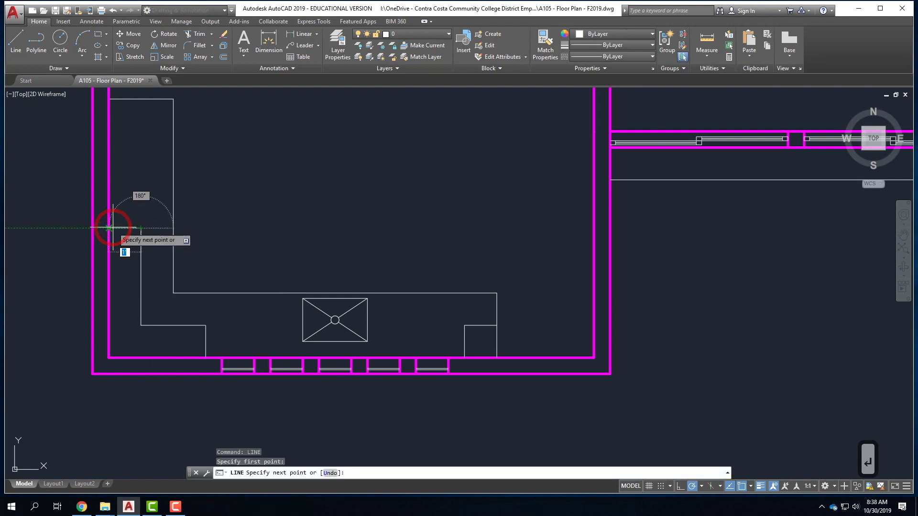
{"action": "left_click", "coordinate": [109, 228]}
{"action": "right_click", "coordinate": [149, 225]}
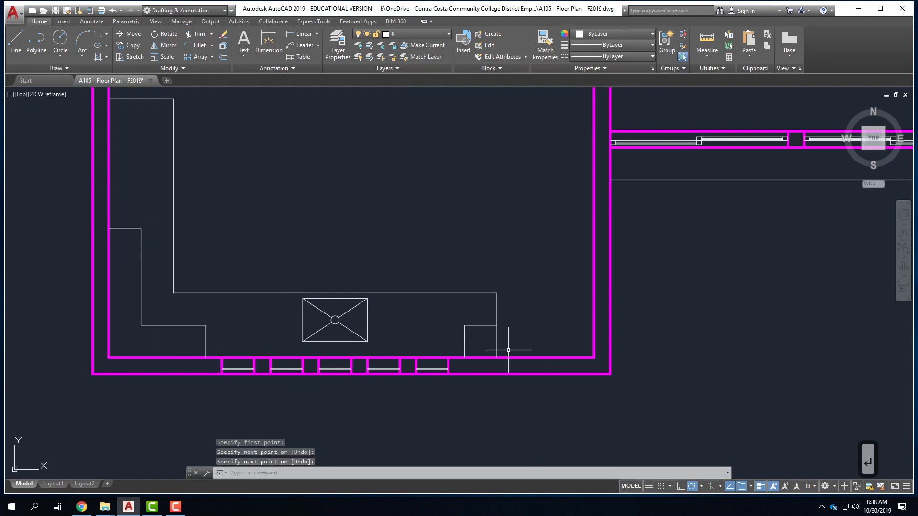
Move the two new kitchen closing lines to the A_Furn layer and clear the selection.
{"action": "left_click", "coordinate": [496, 309]}
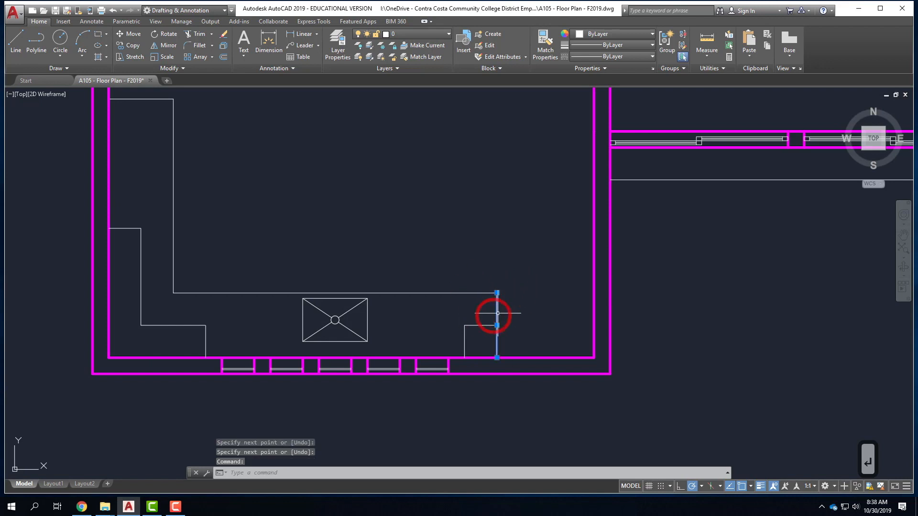
{"action": "left_click", "coordinate": [129, 229]}
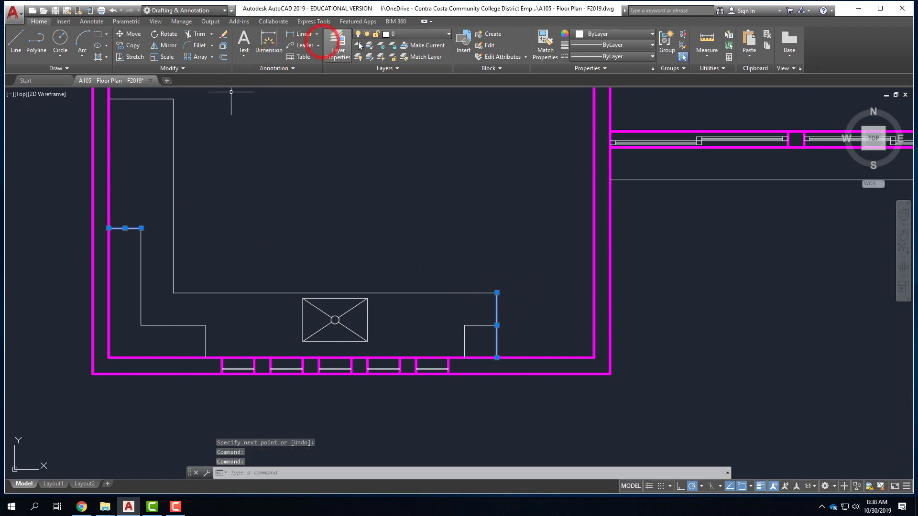
{"action": "left_click", "coordinate": [405, 34]}
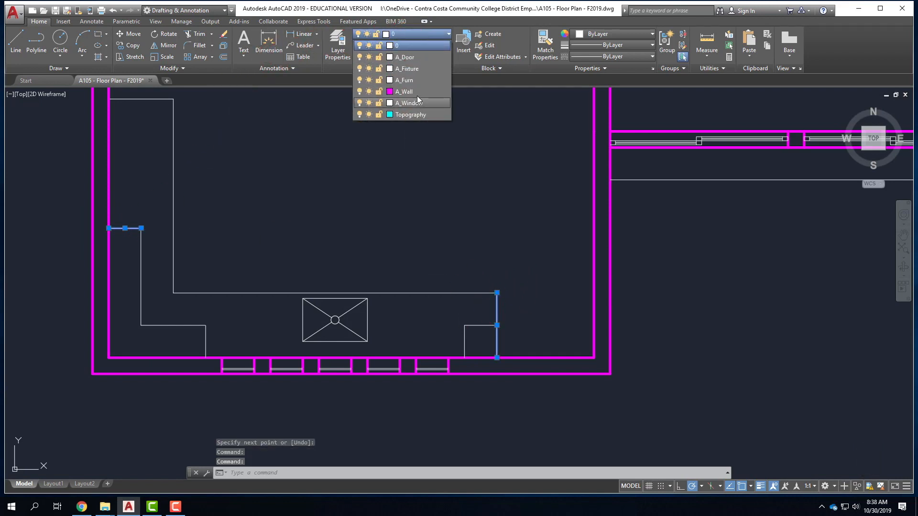
{"action": "left_click", "coordinate": [421, 80]}
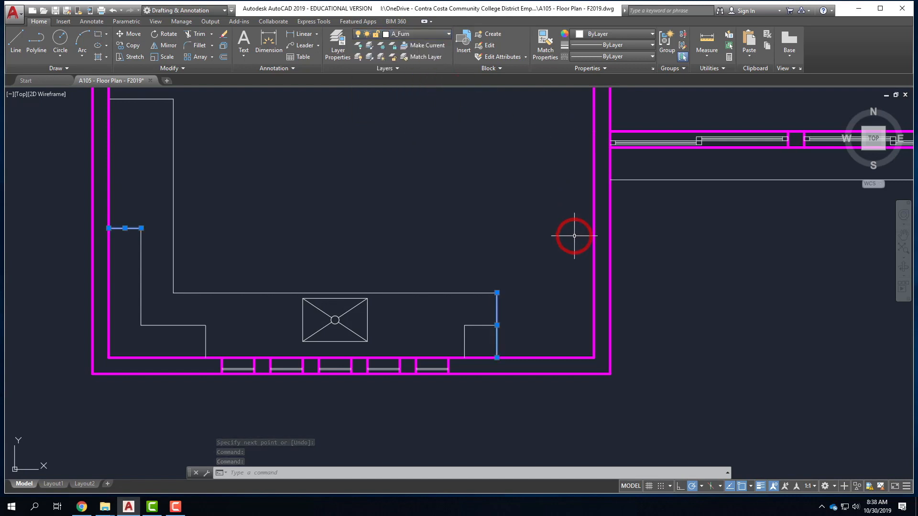
{"action": "key", "text": "Escape"}
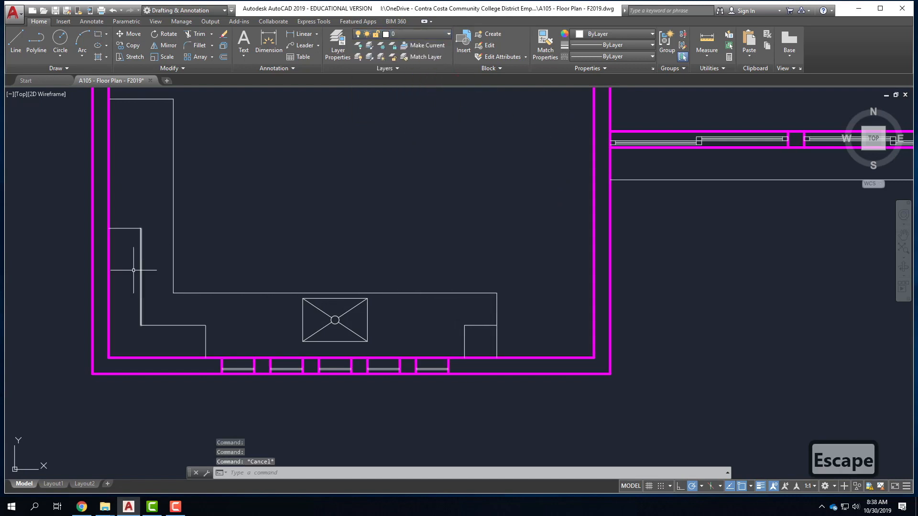
Select the inner cabinet outlines at both ends of the kitchen counter and set their linetype to HIDDEN2.
{"action": "left_click_drag", "start_coordinate": [217, 325], "coordinate": [142, 317]}
{"action": "left_click", "coordinate": [139, 315]}
{"action": "left_click", "coordinate": [146, 234]}
{"action": "left_click", "coordinate": [126, 212]}
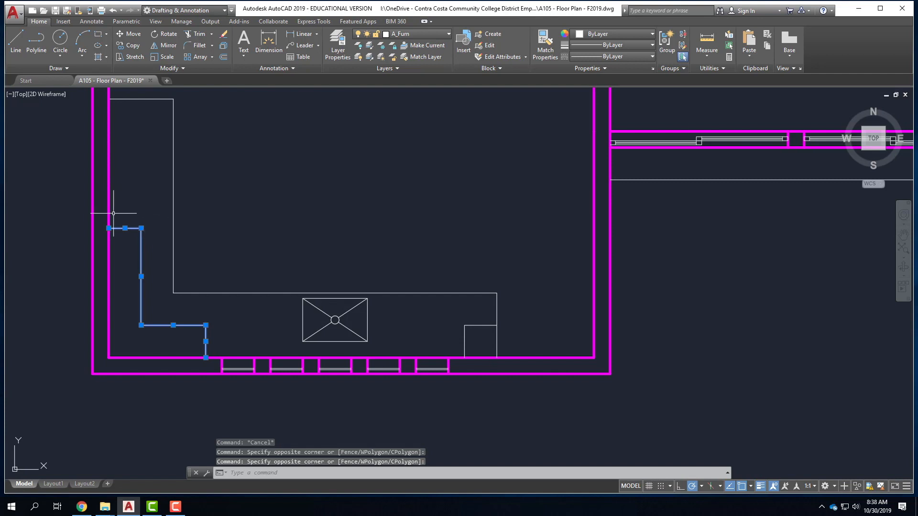
{"action": "left_click", "coordinate": [476, 334]}
{"action": "left_click", "coordinate": [465, 317]}
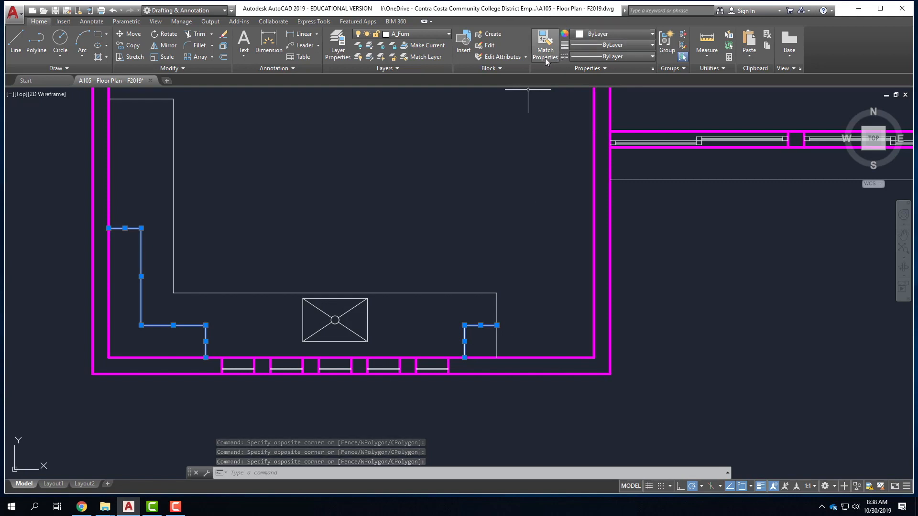
{"action": "left_click", "coordinate": [599, 56]}
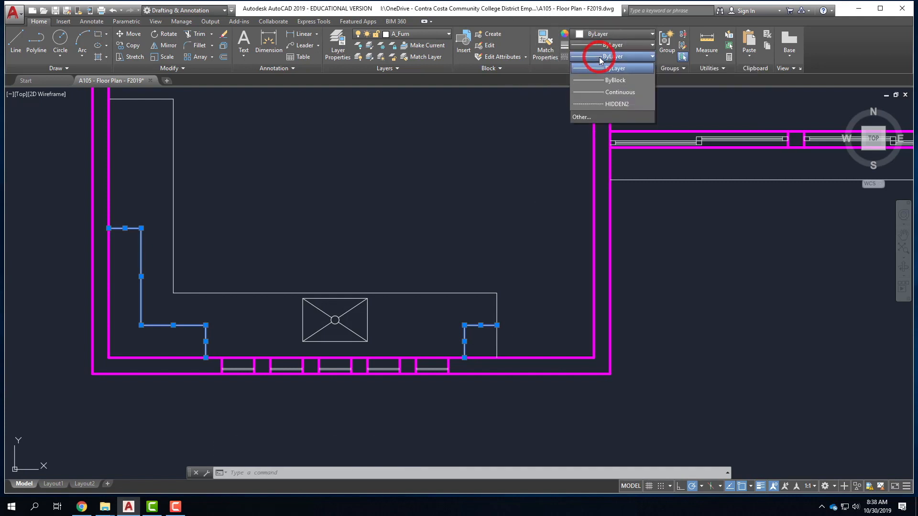
{"action": "left_click", "coordinate": [613, 104]}
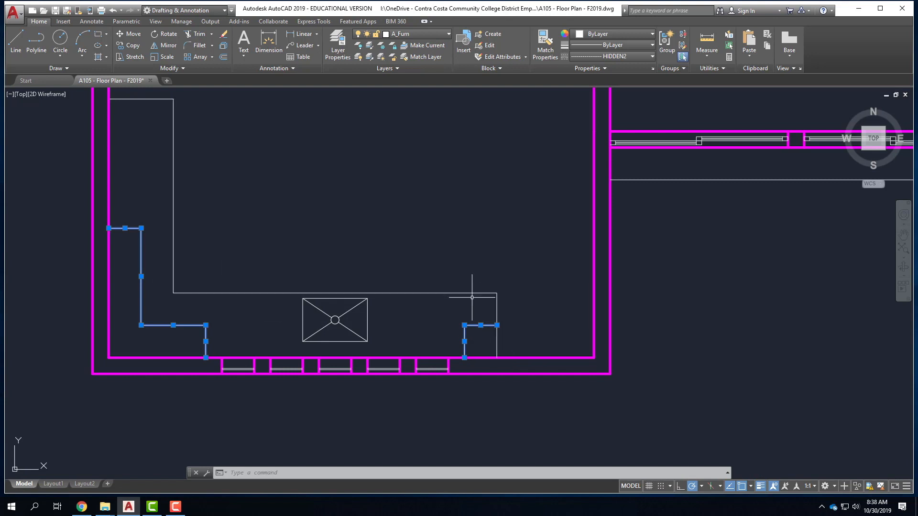
Set the linetype of both south overhang lines and the overhead lines above and beside the north entry door to HIDDEN2.
{"action": "scroll", "coordinate": [225, 412], "scroll_direction": "down", "scroll_amount": 3}
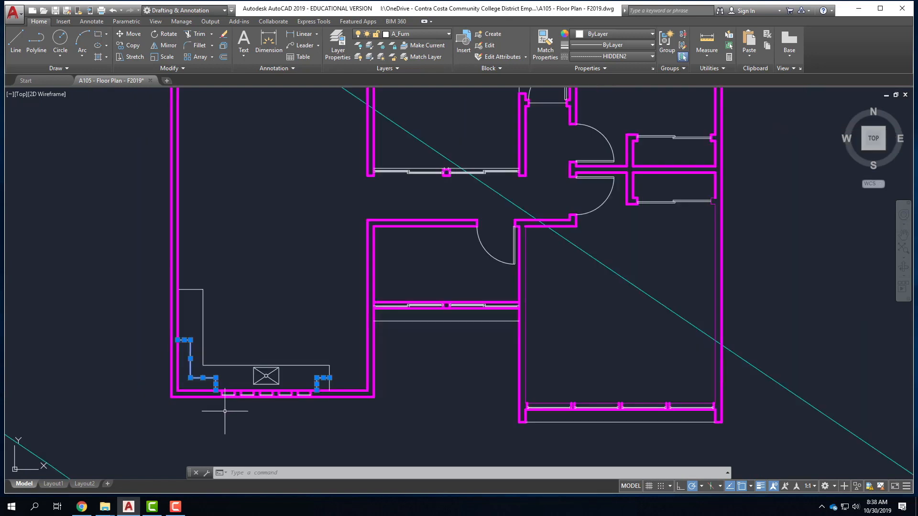
{"action": "left_click", "coordinate": [453, 322]}
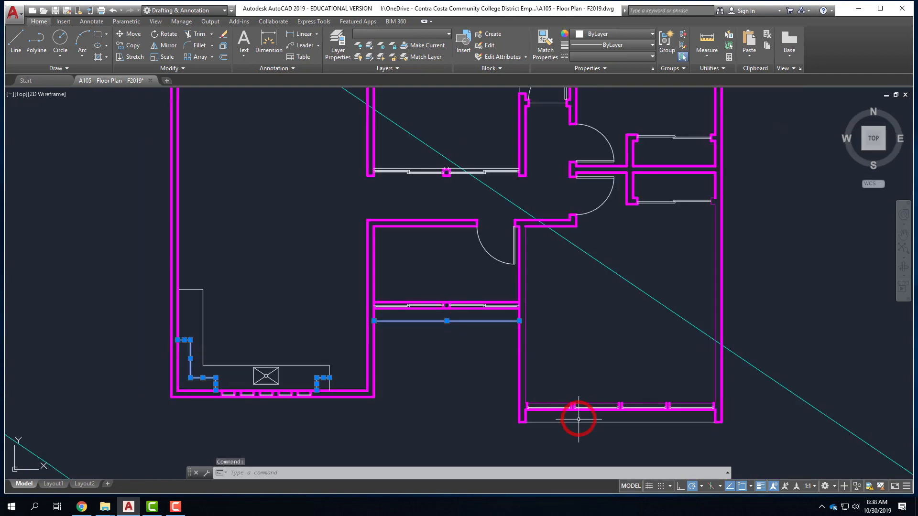
{"action": "scroll", "coordinate": [450, 450], "scroll_direction": "down", "scroll_amount": 3}
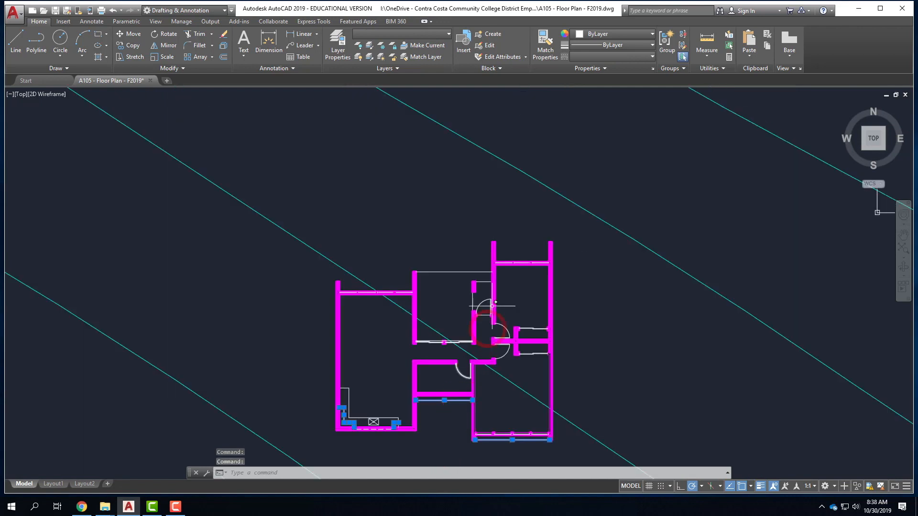
{"action": "scroll", "coordinate": [473, 302], "scroll_direction": "up", "scroll_amount": 6}
{"action": "left_click", "coordinate": [473, 304]}
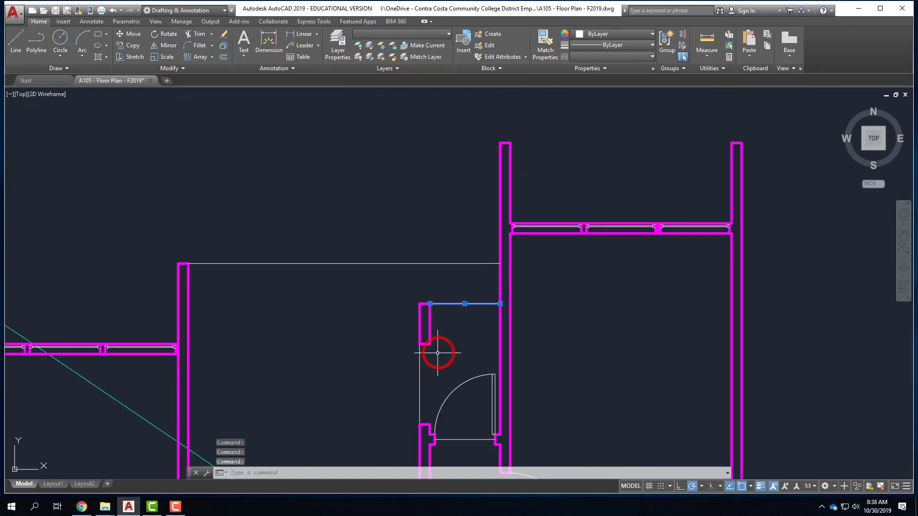
{"action": "left_click", "coordinate": [613, 59]}
{"action": "left_click", "coordinate": [615, 106]}
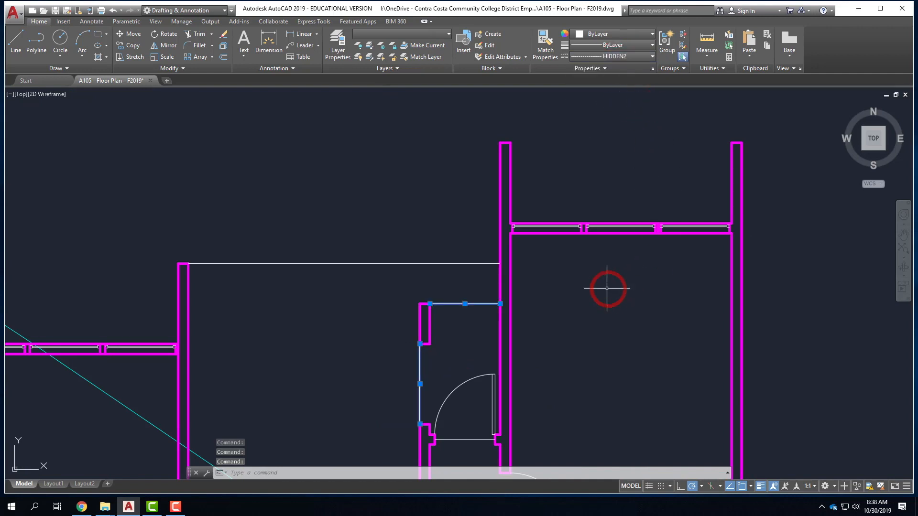
{"action": "scroll", "coordinate": [577, 170], "scroll_direction": "down", "scroll_amount": 5}
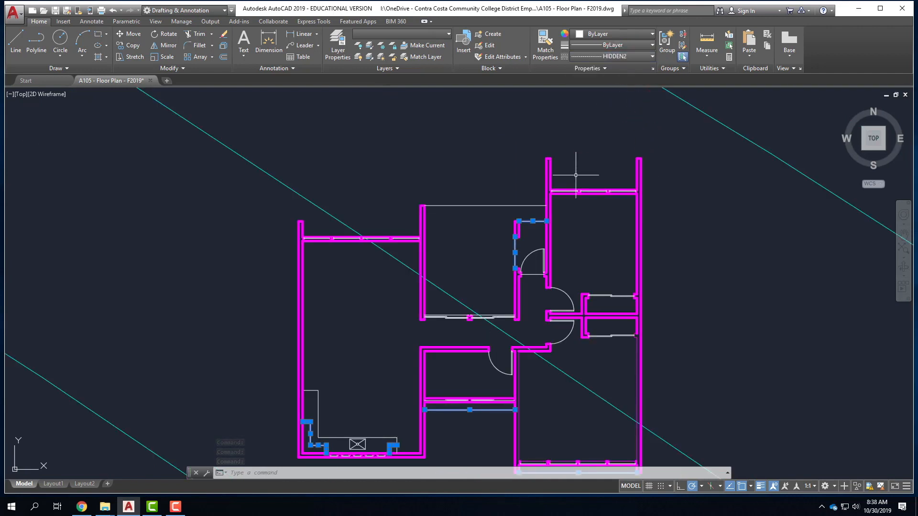
{"action": "key", "text": "Escape"}
{"action": "key", "text": "Escape"}
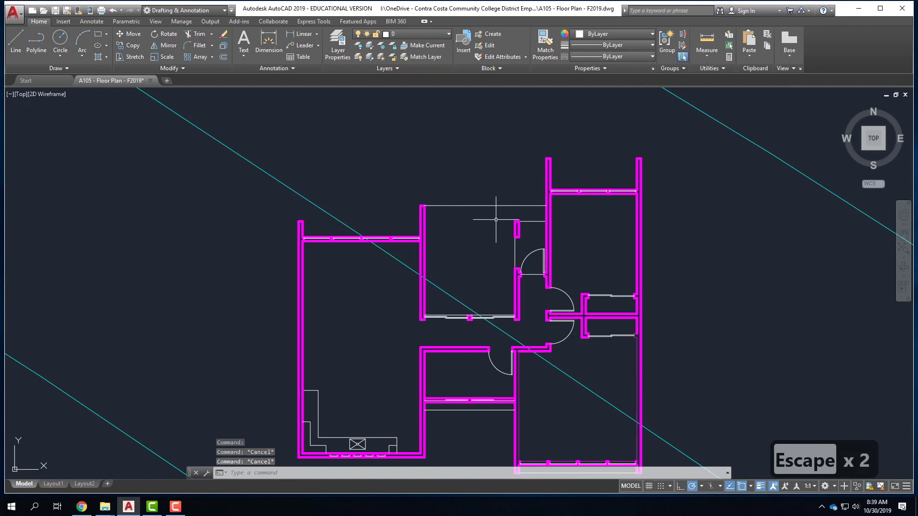
Check the linetype of the overhead line above the north entry and review the layer properties list.
{"action": "left_click", "coordinate": [515, 236]}
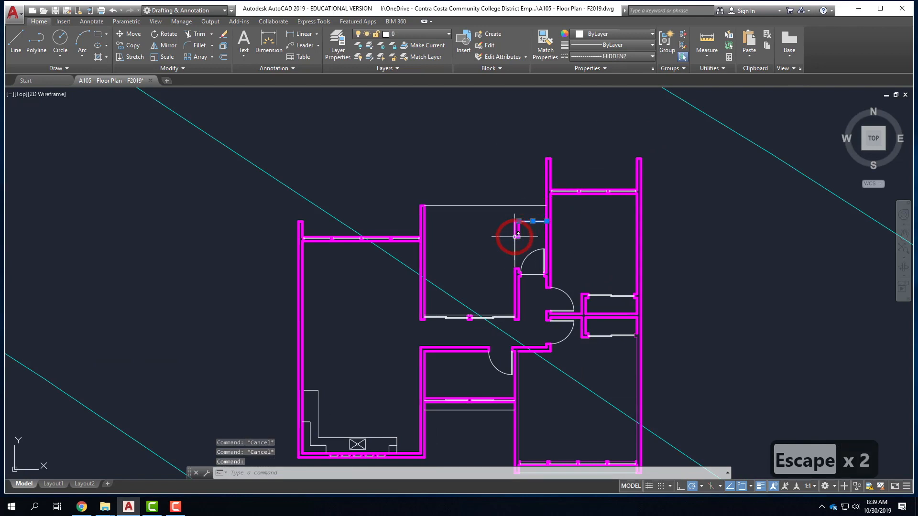
{"action": "key", "text": "Escape"}
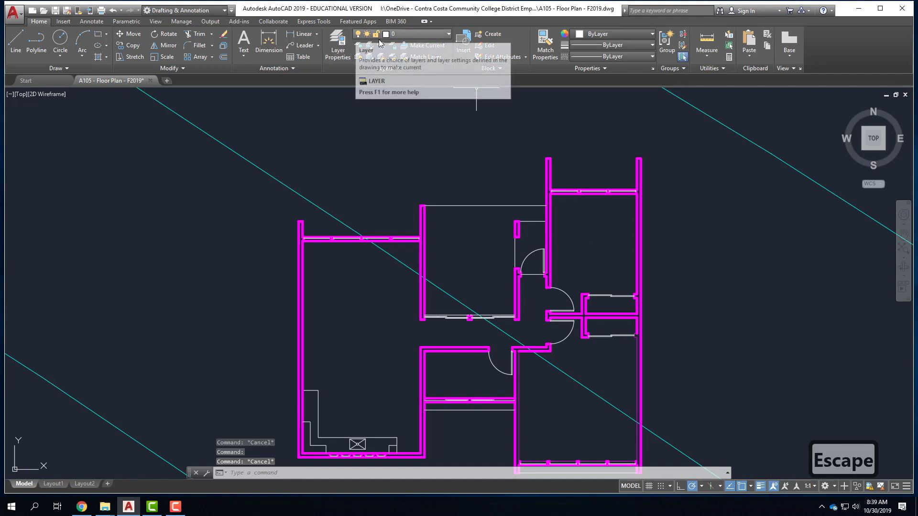
{"action": "left_click", "coordinate": [343, 46]}
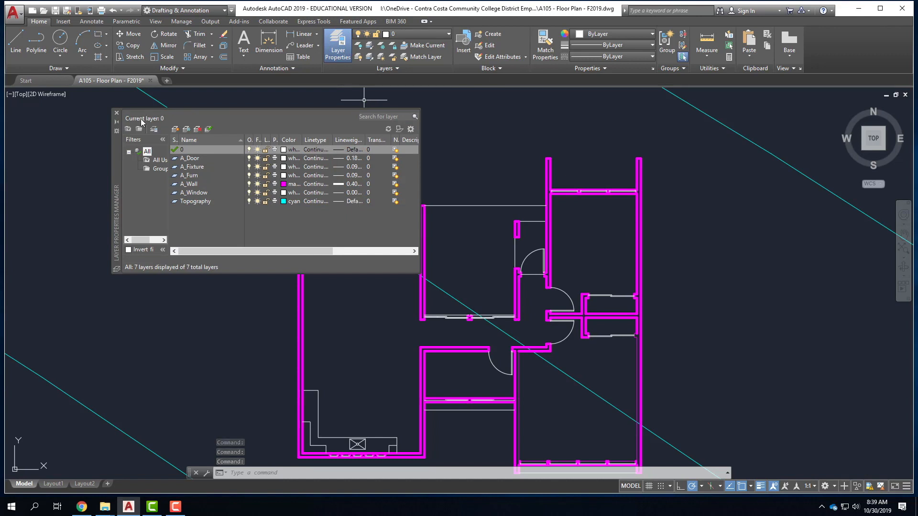
{"action": "left_click", "coordinate": [116, 114]}
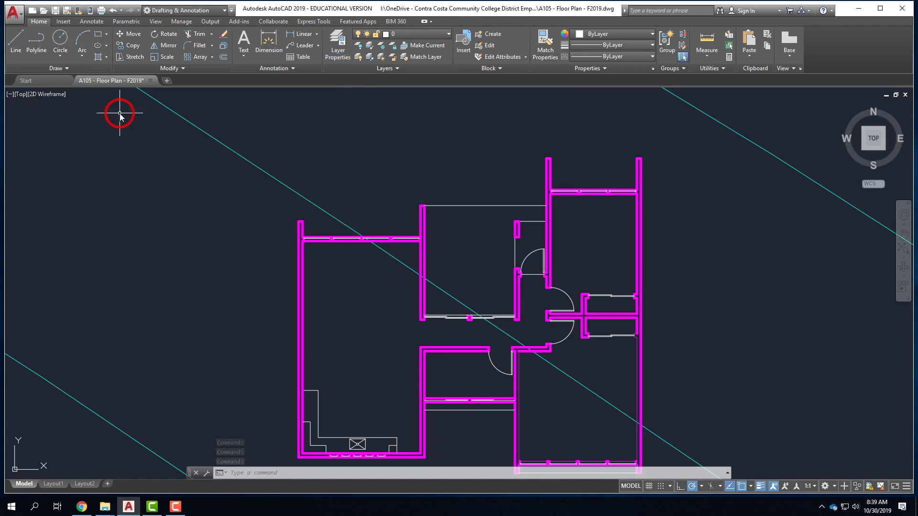
Preview heavier lineweight overrides on the exterior west wall line, keep its lineweight at ByLayer, and clear the selection.
{"action": "left_click", "coordinate": [300, 257]}
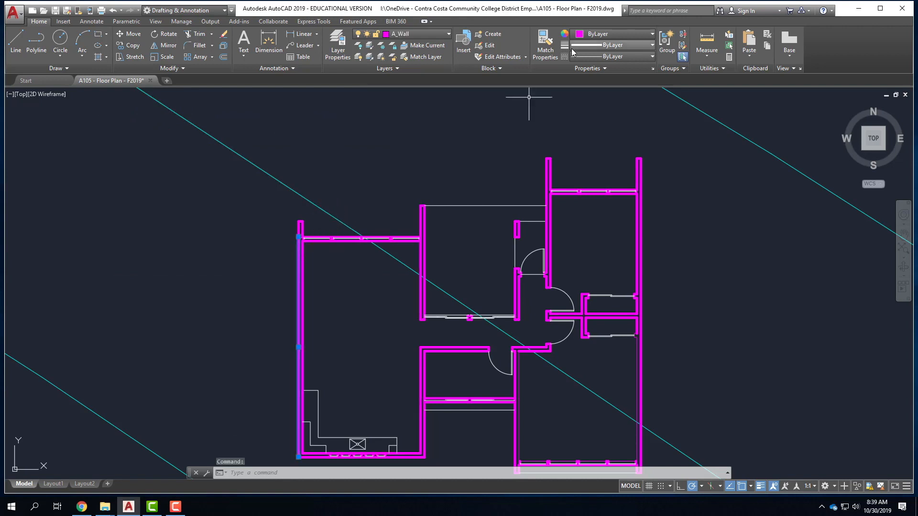
{"action": "left_click", "coordinate": [611, 45]}
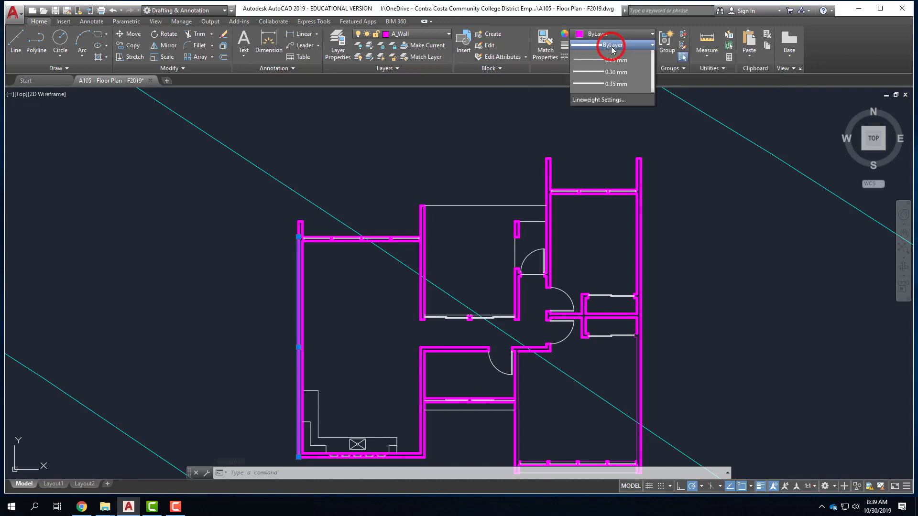
{"action": "scroll", "coordinate": [612, 52], "scroll_direction": "down", "scroll_amount": 5}
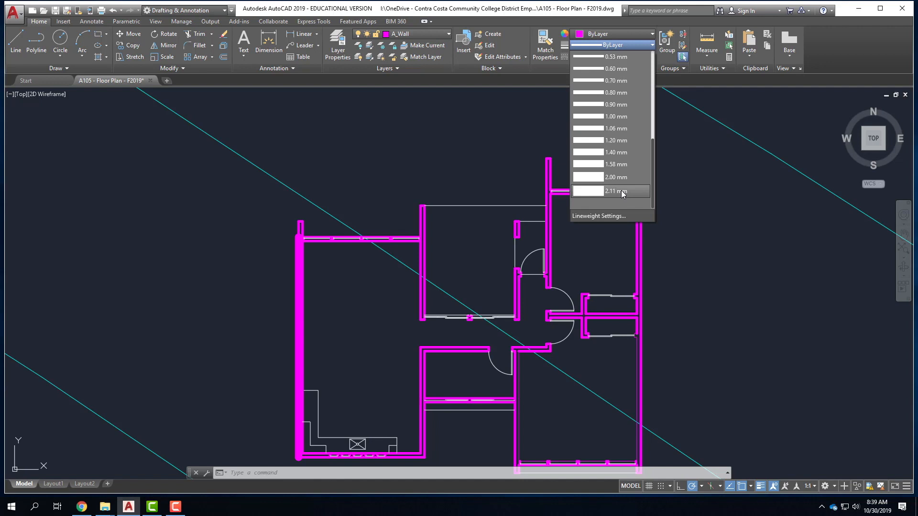
{"action": "scroll", "coordinate": [612, 70], "scroll_direction": "up", "scroll_amount": 5}
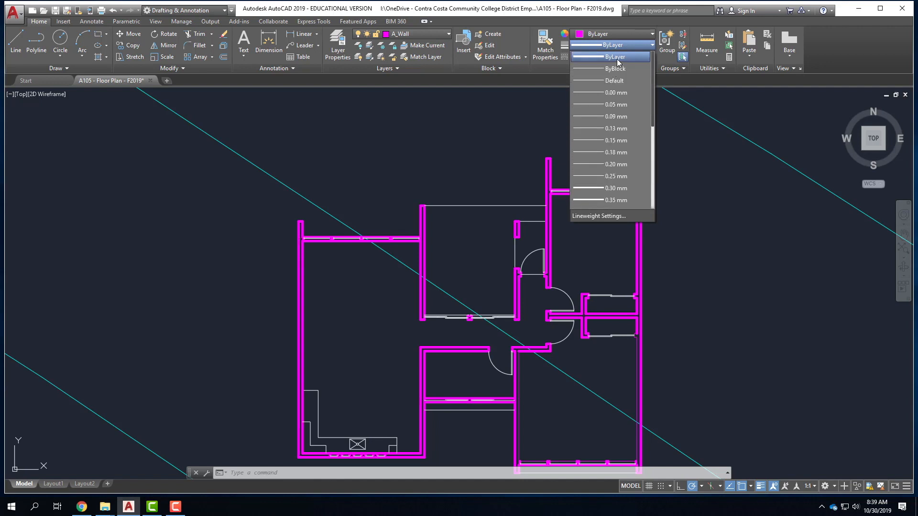
{"action": "left_click", "coordinate": [617, 58]}
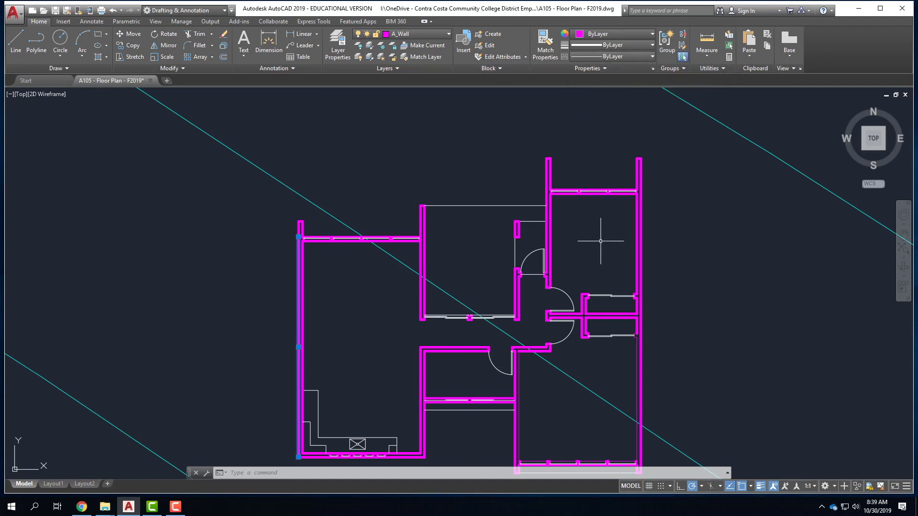
{"action": "key", "text": "Escape"}
{"action": "key", "text": "Escape"}
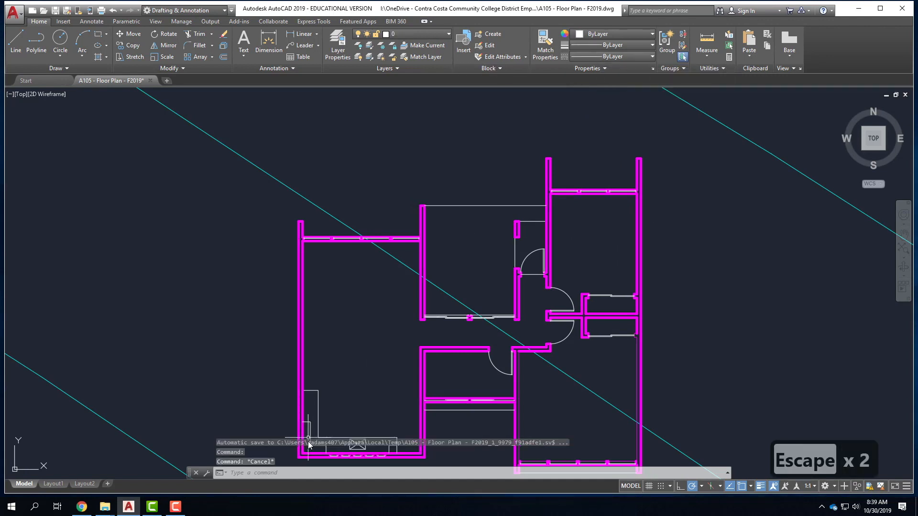
{"action": "scroll", "coordinate": [353, 390], "scroll_direction": "down", "scroll_amount": 6}
{"action": "scroll", "coordinate": [307, 318], "scroll_direction": "up", "scroll_amount": 10}
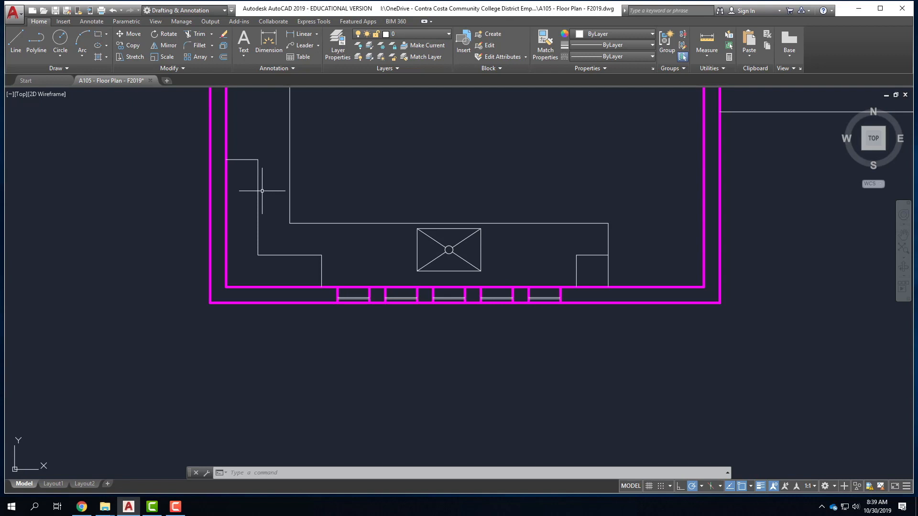
{"action": "scroll", "coordinate": [272, 330], "scroll_direction": "down", "scroll_amount": 8}
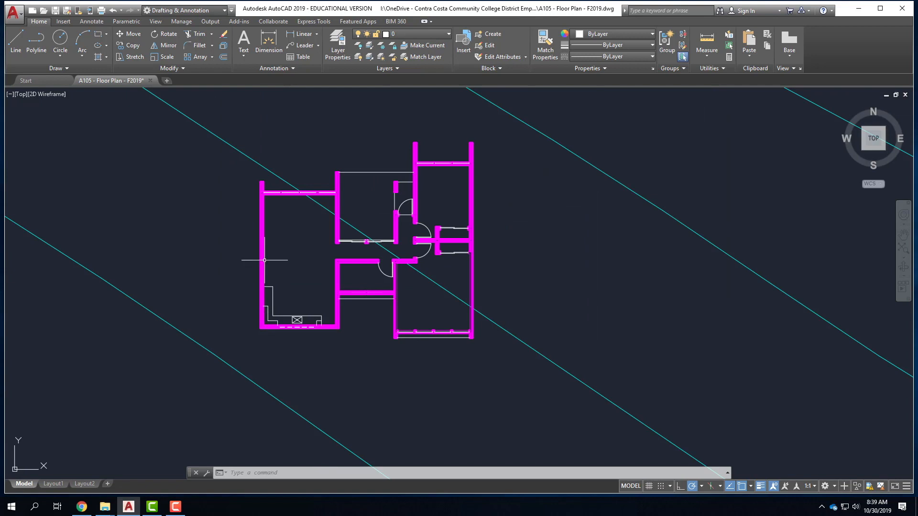
{"action": "scroll", "coordinate": [259, 263], "scroll_direction": "up", "scroll_amount": 2}
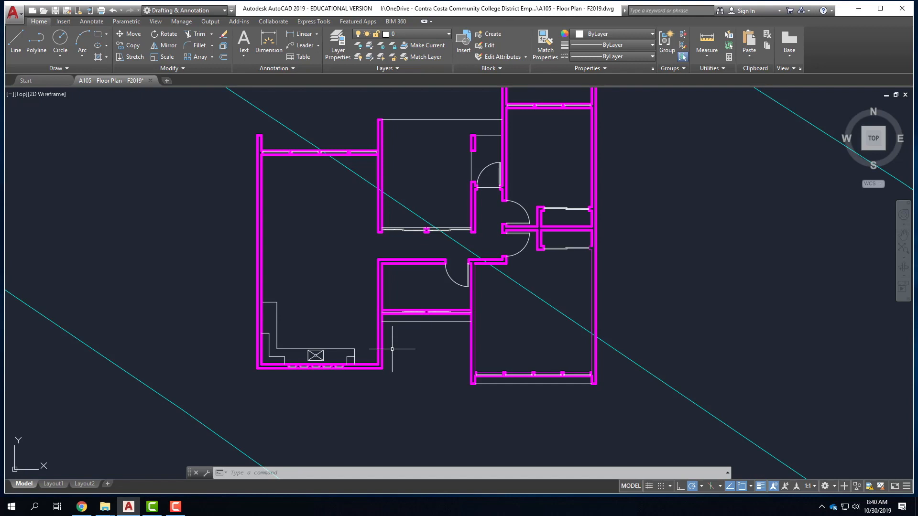
Switch to Chrome and open kohler.com in a new tab.
{"action": "left_click", "coordinate": [82, 506]}
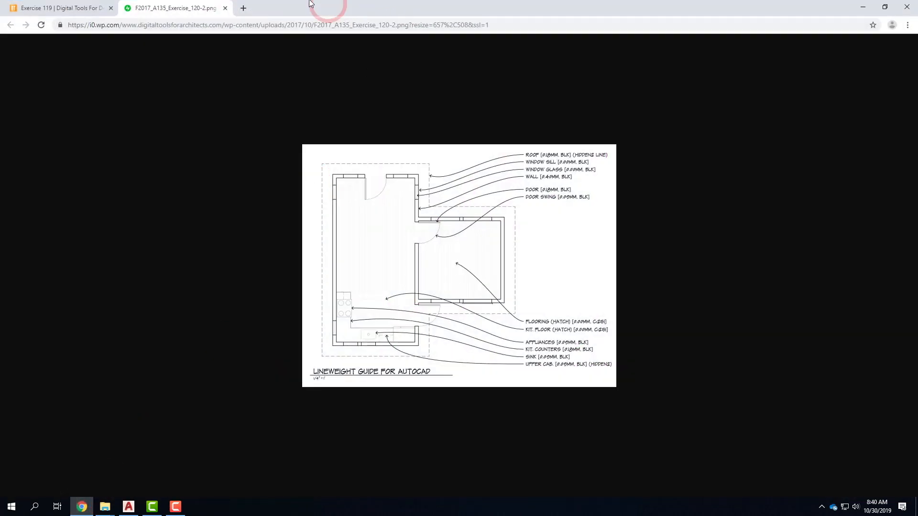
{"action": "left_click", "coordinate": [242, 8]}
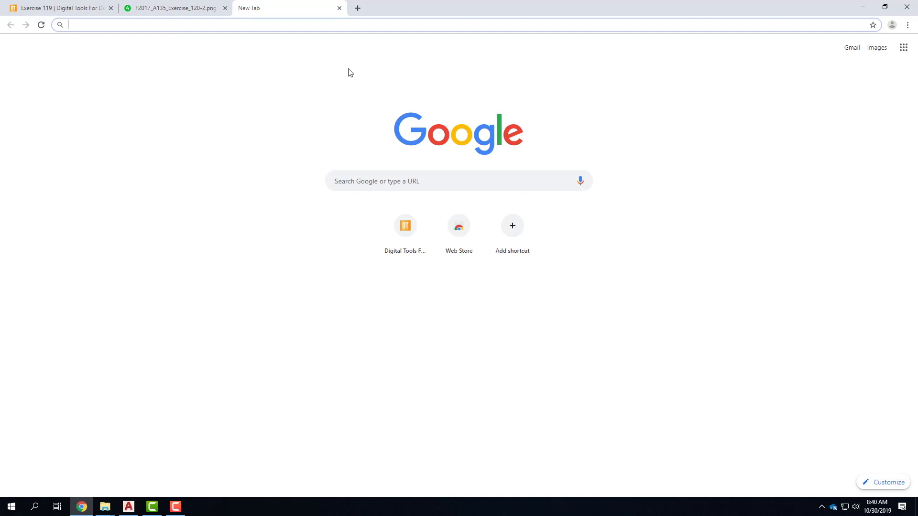
{"action": "type", "text": "kohler."}
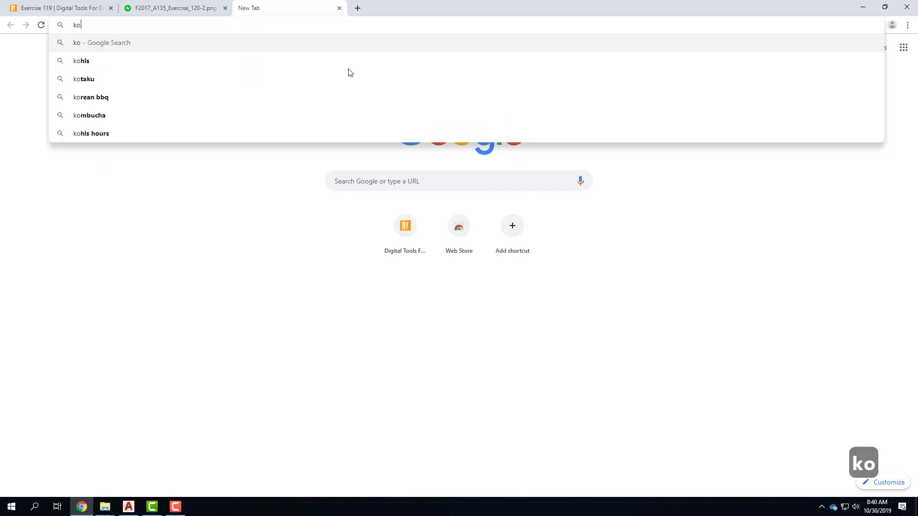
{"action": "type", "text": "com"}
{"action": "key", "text": "Return"}
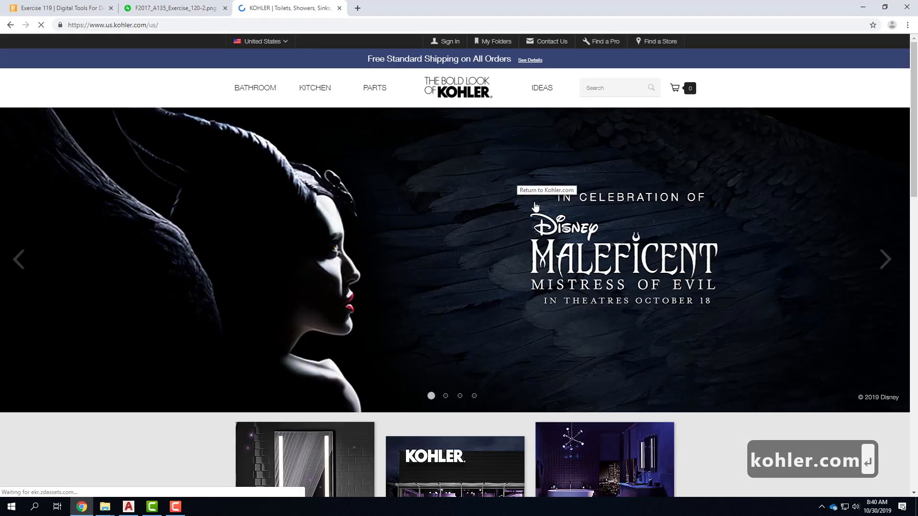
Browse Kohler's bathroom toilets and open the two-piece toilets listing.
{"action": "left_click", "coordinate": [249, 89]}
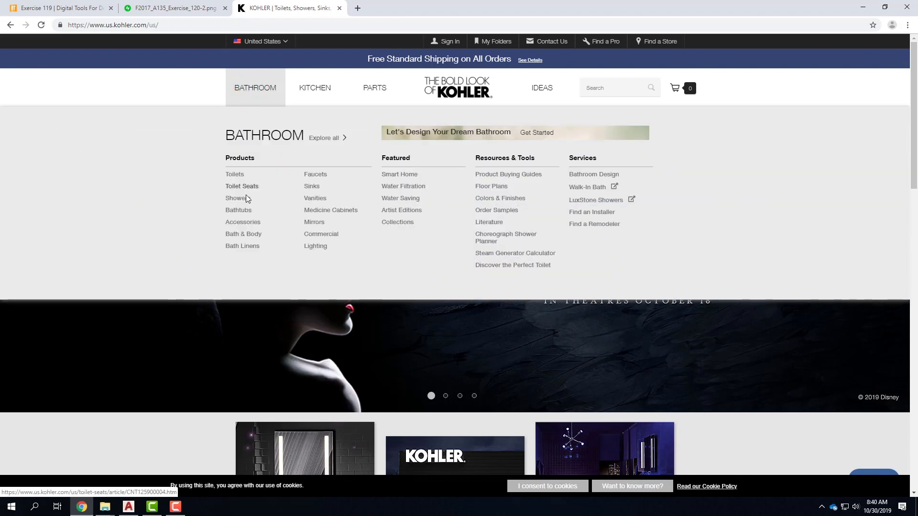
{"action": "left_click", "coordinate": [239, 176]}
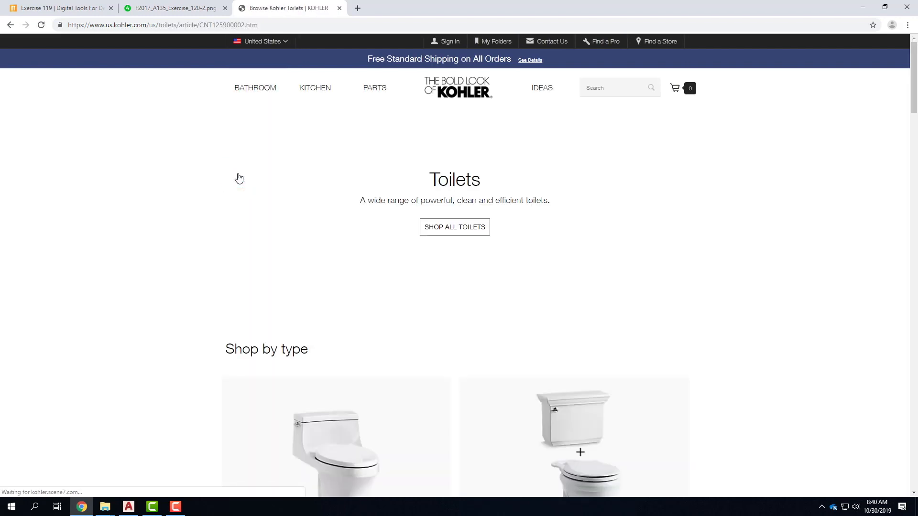
{"action": "scroll", "coordinate": [536, 254], "scroll_direction": "down", "scroll_amount": 3}
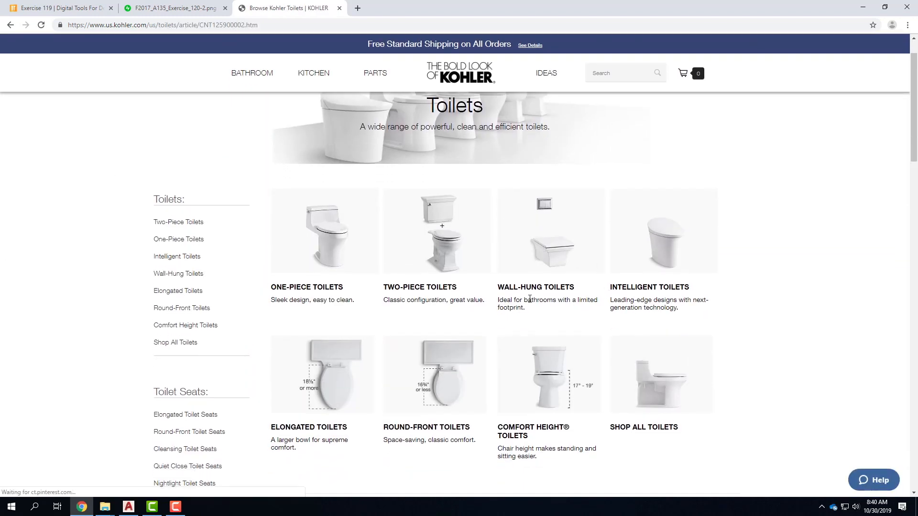
{"action": "scroll", "coordinate": [602, 316], "scroll_direction": "up", "scroll_amount": 1}
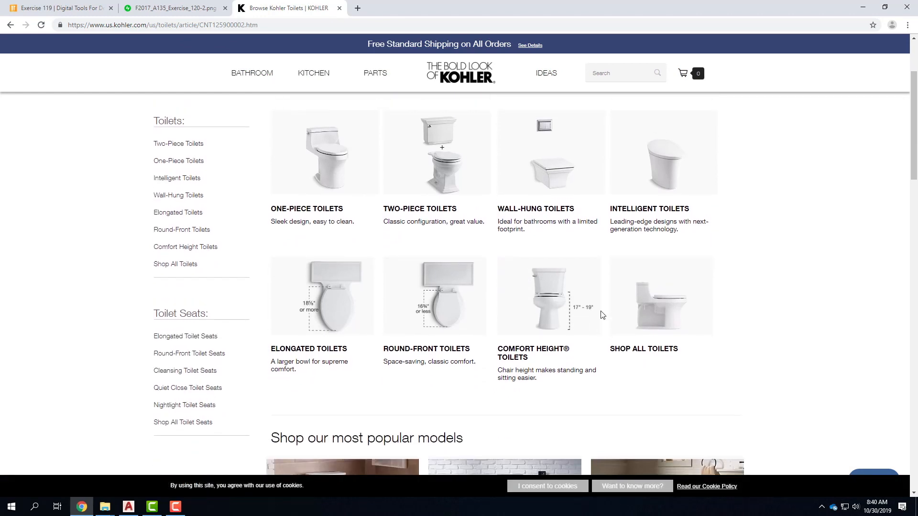
{"action": "left_click", "coordinate": [422, 237]}
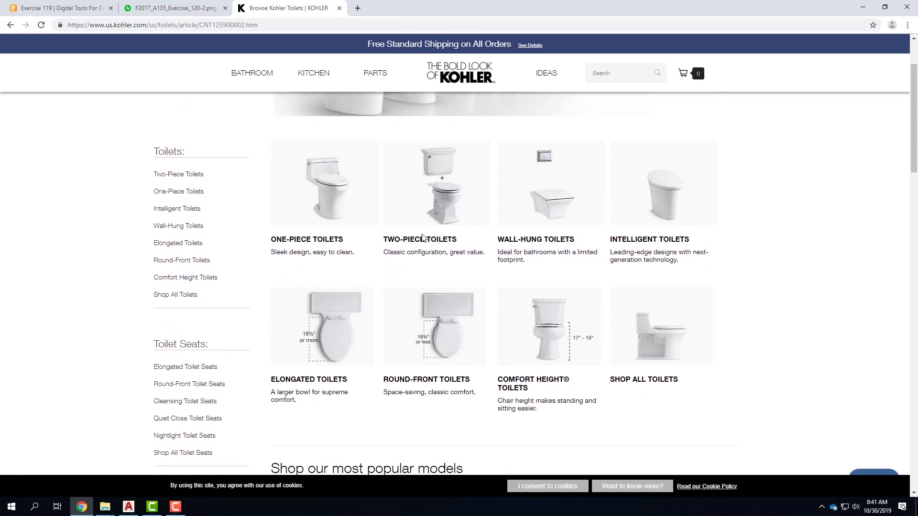
{"action": "left_click", "coordinate": [431, 190]}
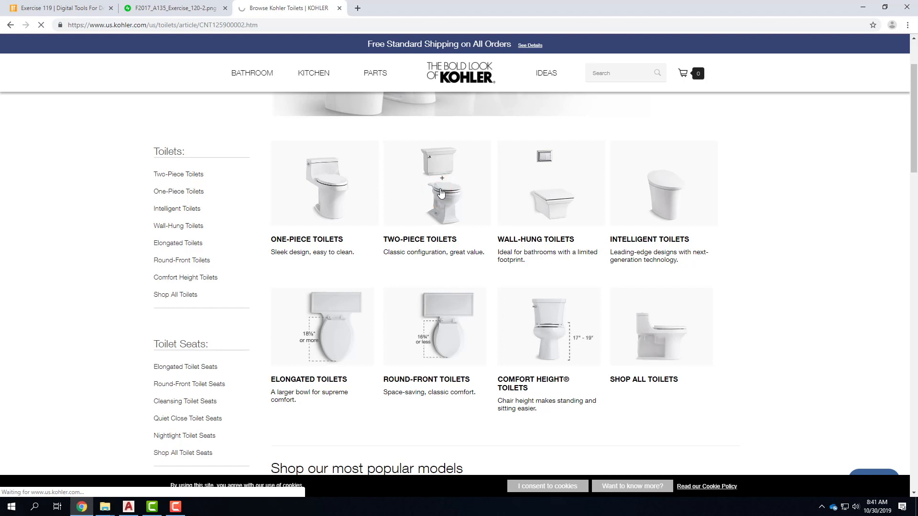
Open the Betello Comfort Height two-piece toilet with skirted trapway from the listing and dismiss the survey invitation.
{"action": "scroll", "coordinate": [773, 225], "scroll_direction": "down", "scroll_amount": 1}
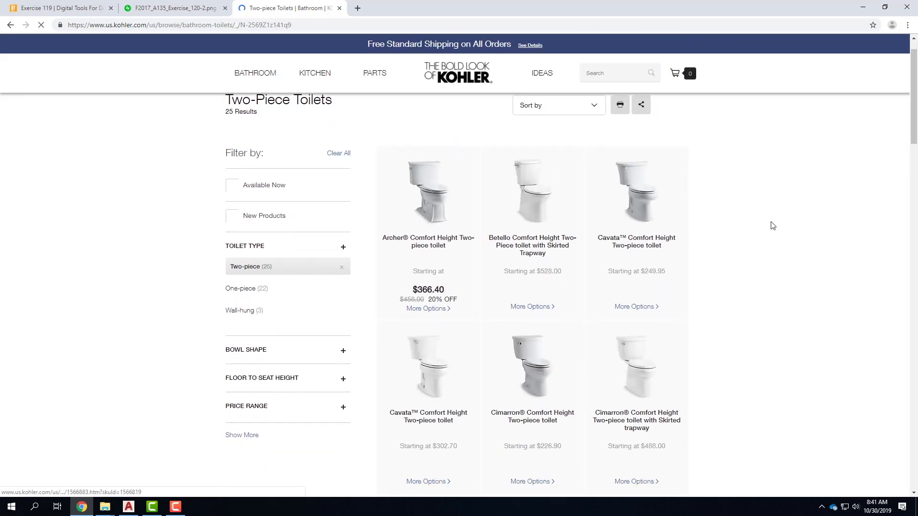
{"action": "left_click", "coordinate": [534, 207]}
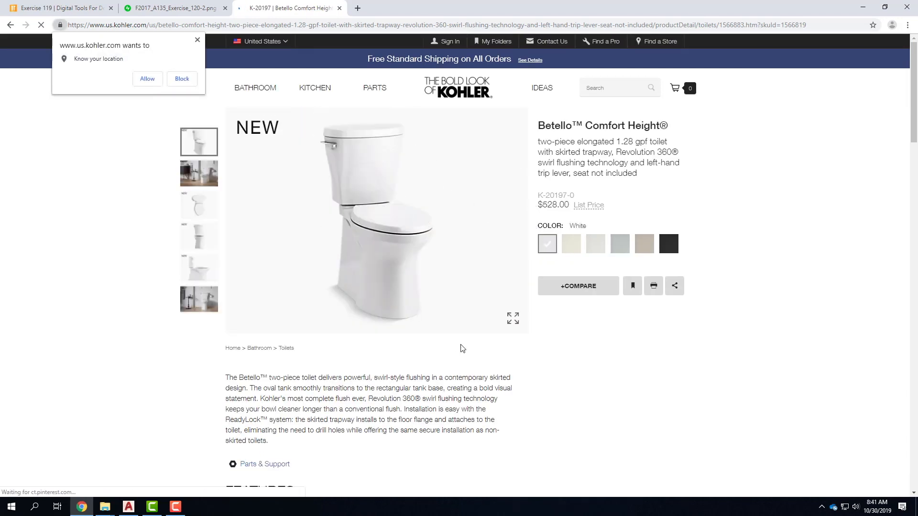
{"action": "scroll", "coordinate": [317, 237], "scroll_direction": "down", "scroll_amount": 2}
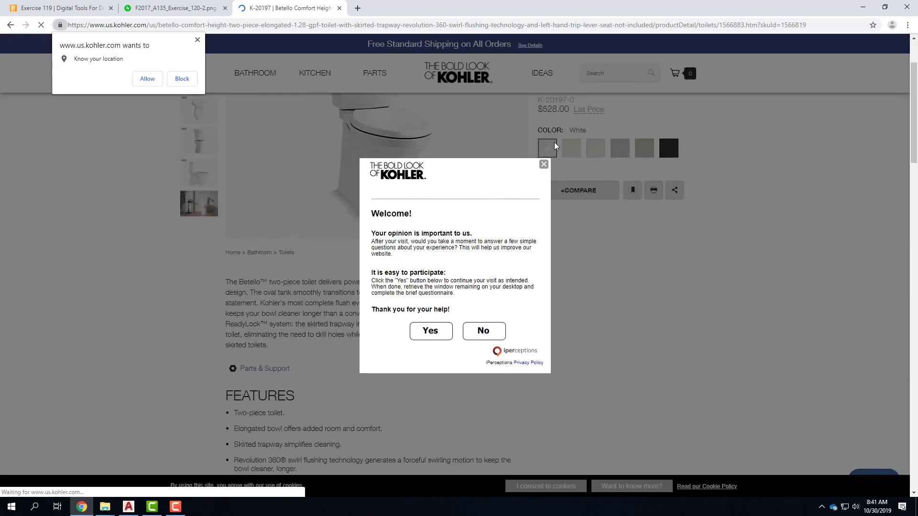
{"action": "left_click", "coordinate": [544, 165]}
Examine the Betello toilet's features, specification, installation and support sections for downloadable CAD files.
{"action": "scroll", "coordinate": [359, 186], "scroll_direction": "down", "scroll_amount": 10}
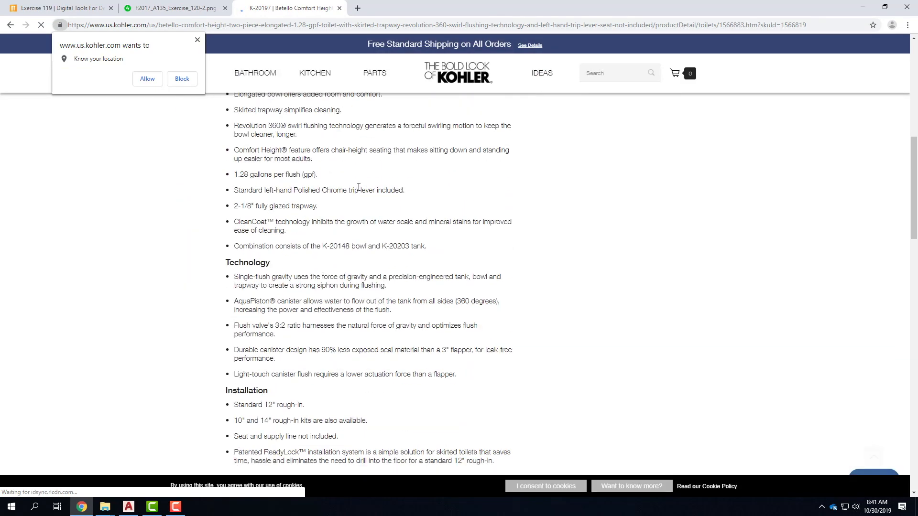
{"action": "scroll", "coordinate": [360, 190], "scroll_direction": "down", "scroll_amount": 5}
{"action": "scroll", "coordinate": [358, 279], "scroll_direction": "down", "scroll_amount": 2}
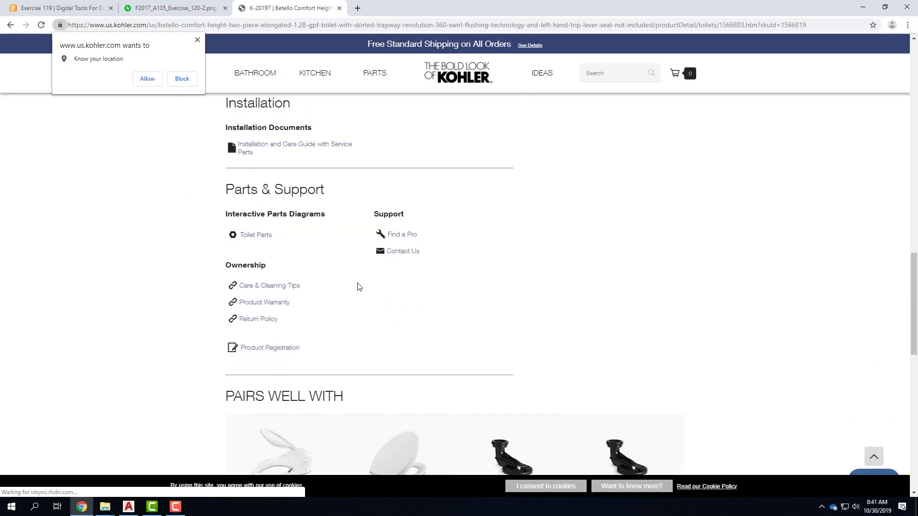
{"action": "scroll", "coordinate": [421, 309], "scroll_direction": "down", "scroll_amount": 7}
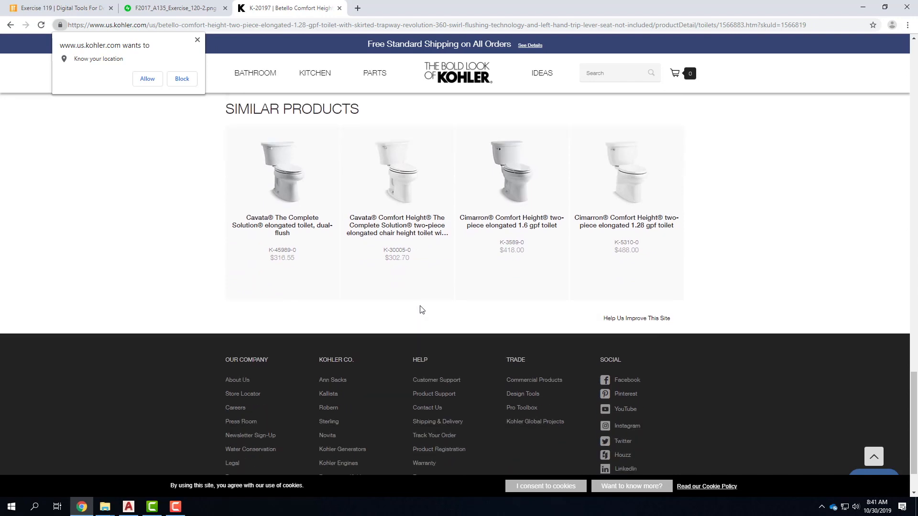
{"action": "scroll", "coordinate": [421, 309], "scroll_direction": "up", "scroll_amount": 4}
{"action": "scroll", "coordinate": [421, 311], "scroll_direction": "up", "scroll_amount": 2}
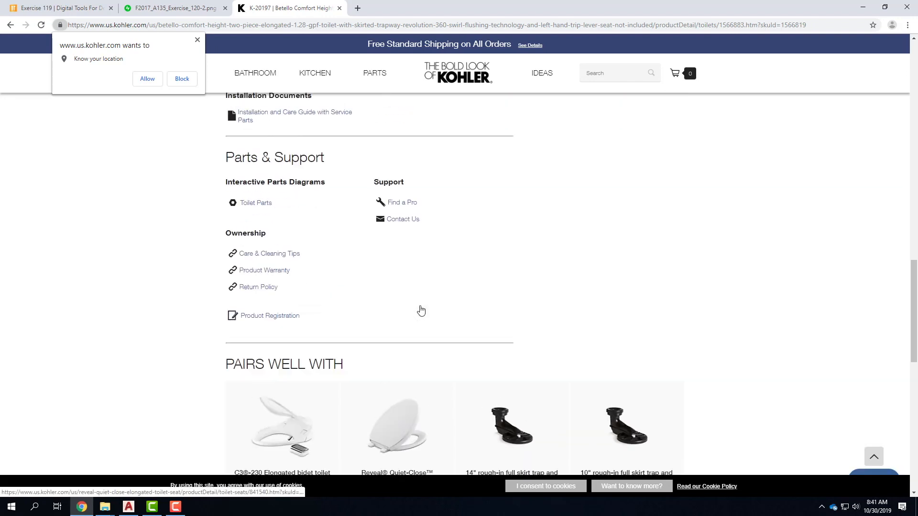
{"action": "scroll", "coordinate": [422, 311], "scroll_direction": "up", "scroll_amount": 3}
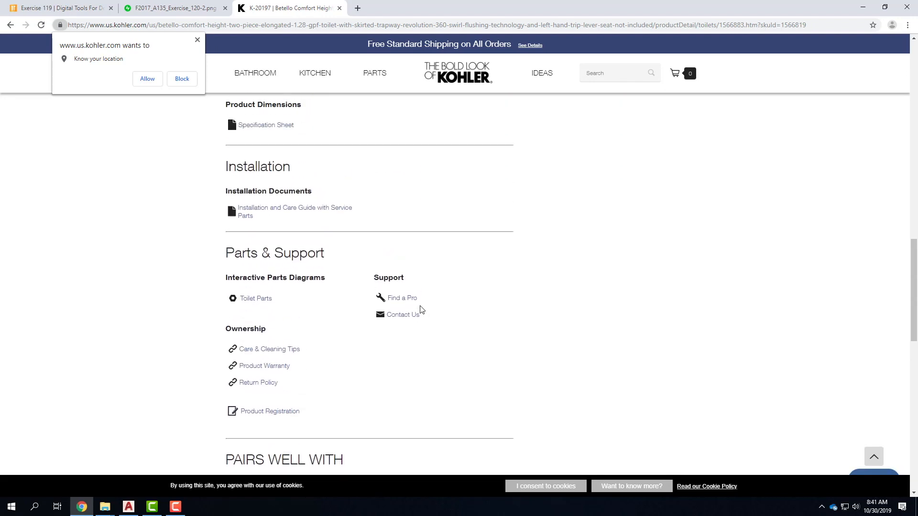
{"action": "scroll", "coordinate": [421, 310], "scroll_direction": "up", "scroll_amount": 8}
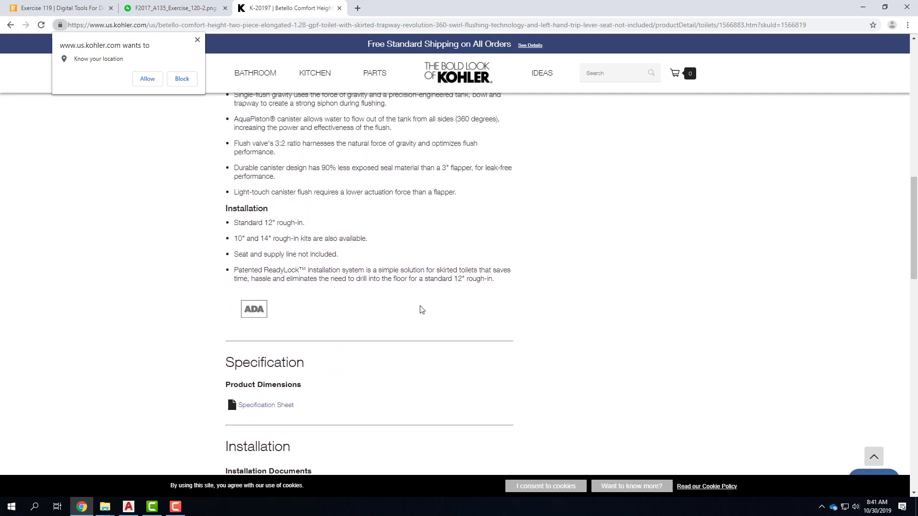
{"action": "scroll", "coordinate": [421, 310], "scroll_direction": "up", "scroll_amount": 10}
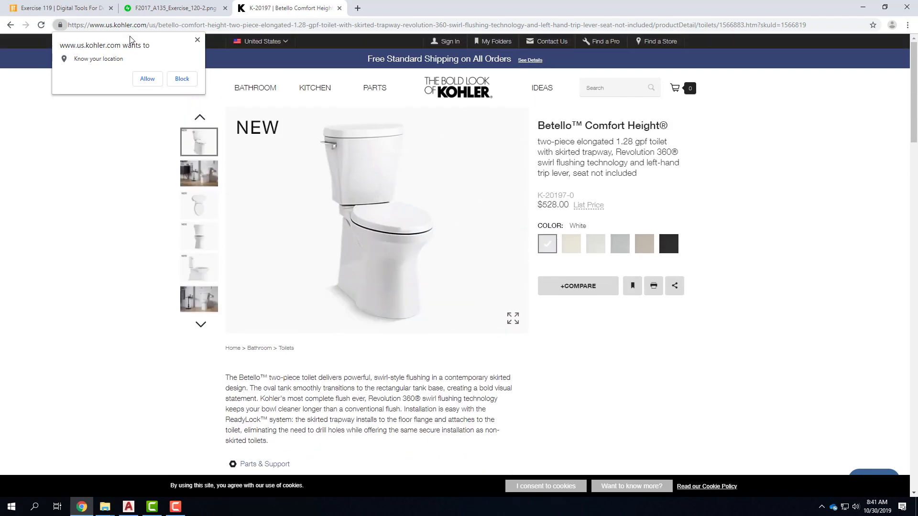
Return to the two-piece toilets listing and open the Cimarron Comfort Height two-piece toilet's product page.
{"action": "left_click", "coordinate": [16, 24]}
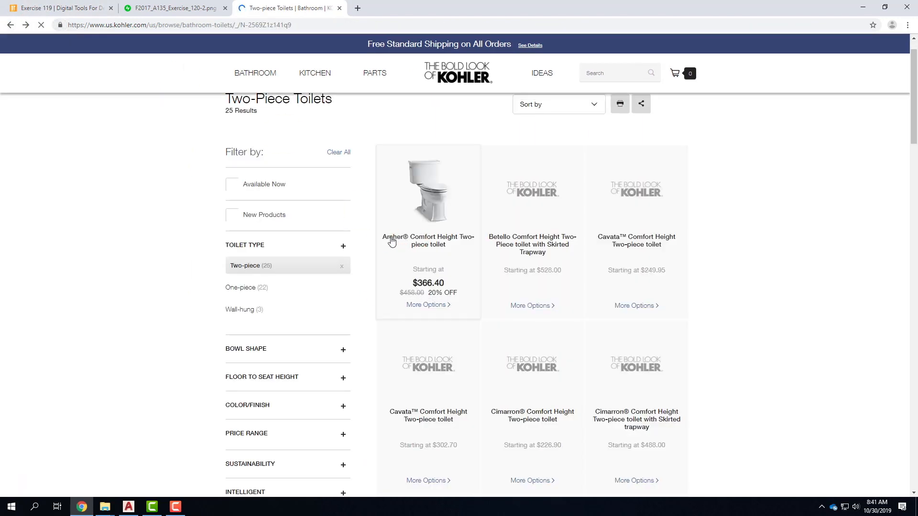
{"action": "scroll", "coordinate": [547, 295], "scroll_direction": "down", "scroll_amount": 4}
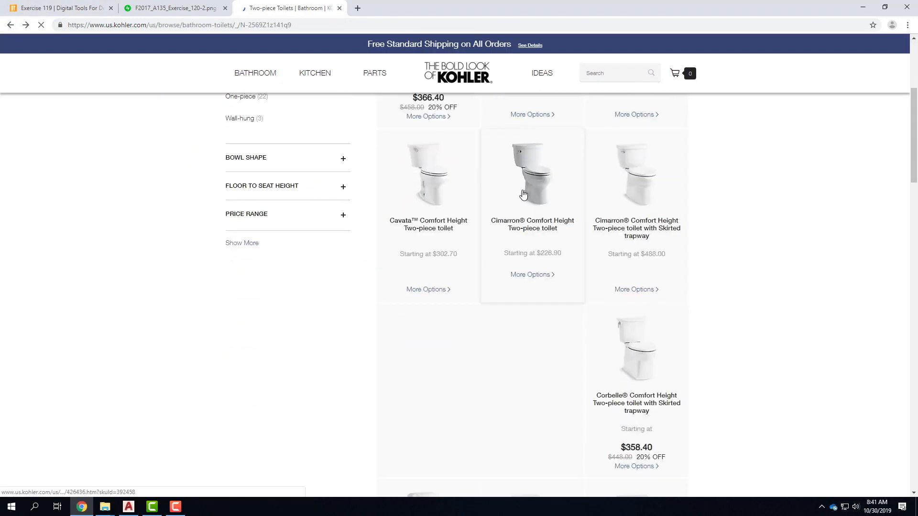
{"action": "left_click", "coordinate": [540, 187]}
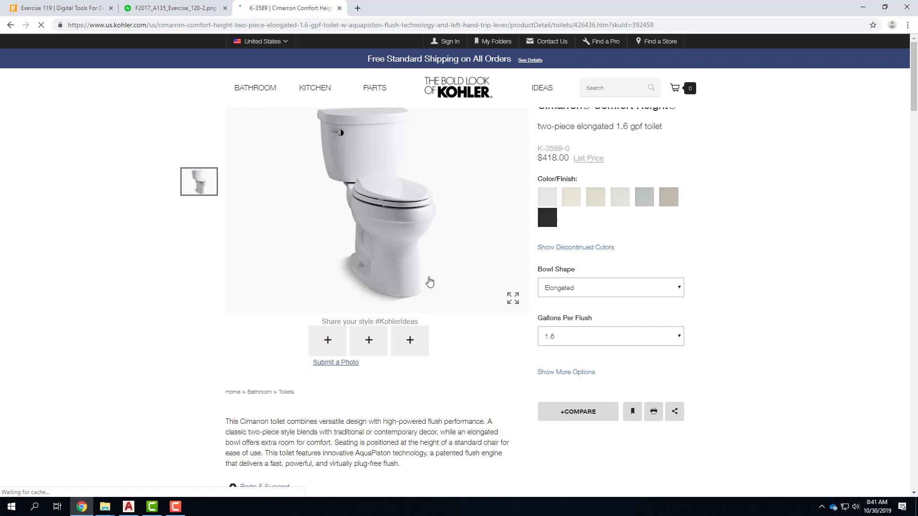
Download the 2D plan-view CAD file of the Cimarron toilet in DWG format.
{"action": "scroll", "coordinate": [449, 279], "scroll_direction": "down", "scroll_amount": 3}
{"action": "scroll", "coordinate": [454, 281], "scroll_direction": "down", "scroll_amount": 11}
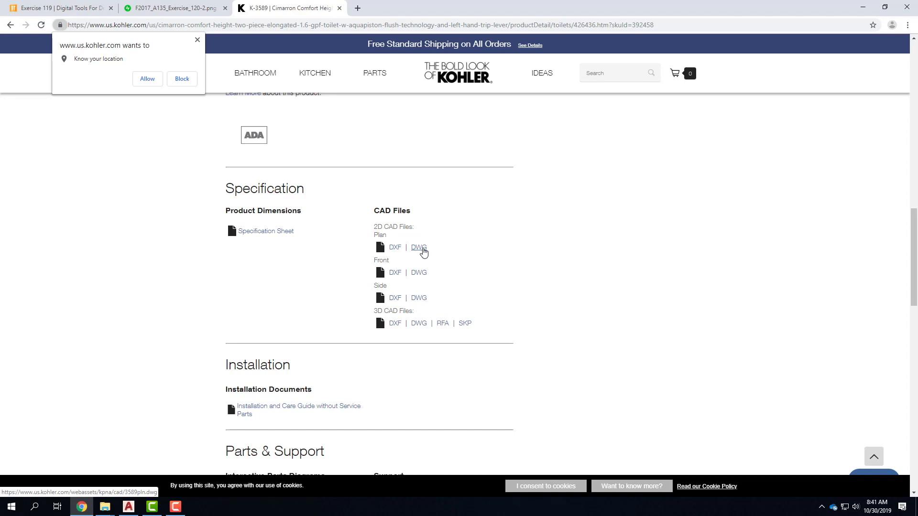
{"action": "left_click", "coordinate": [419, 247]}
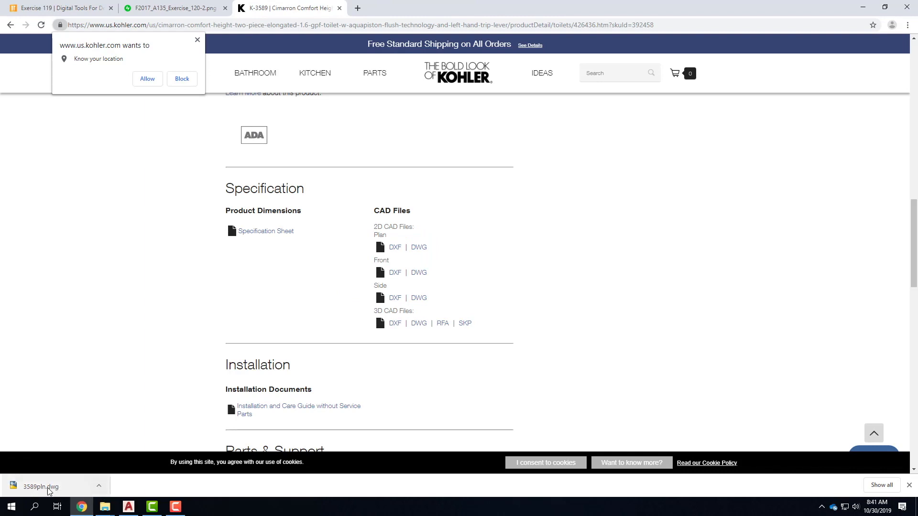
Show the downloaded 3589pln.dwg in its Downloads folder and bring up the available actions for the file.
{"action": "left_click", "coordinate": [99, 486]}
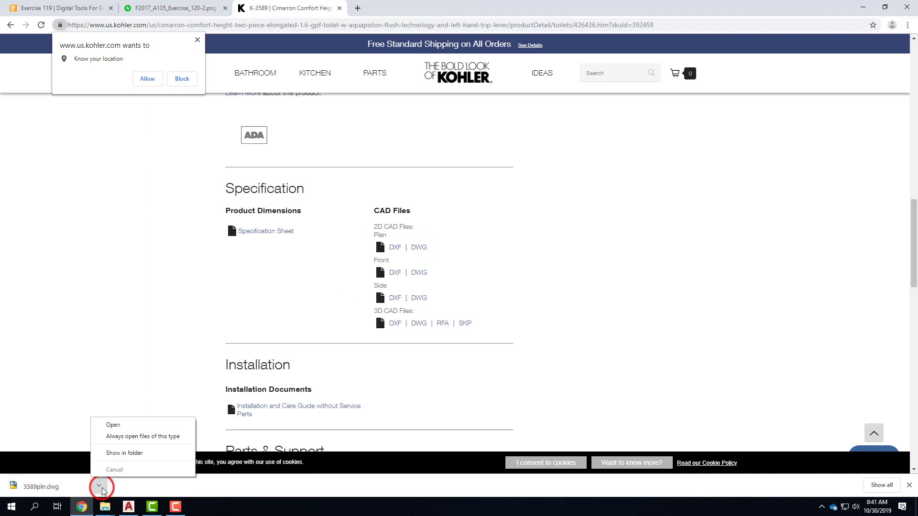
{"action": "left_click", "coordinate": [138, 454]}
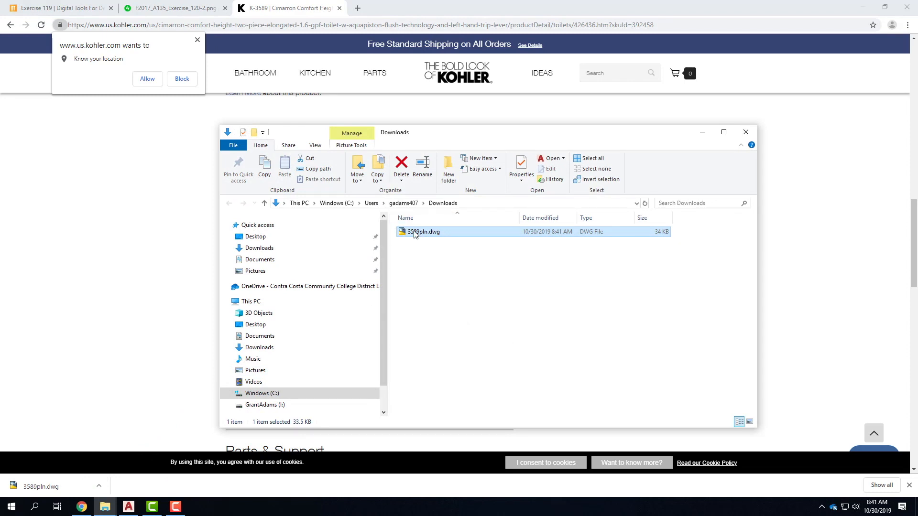
{"action": "right_click", "coordinate": [415, 234]}
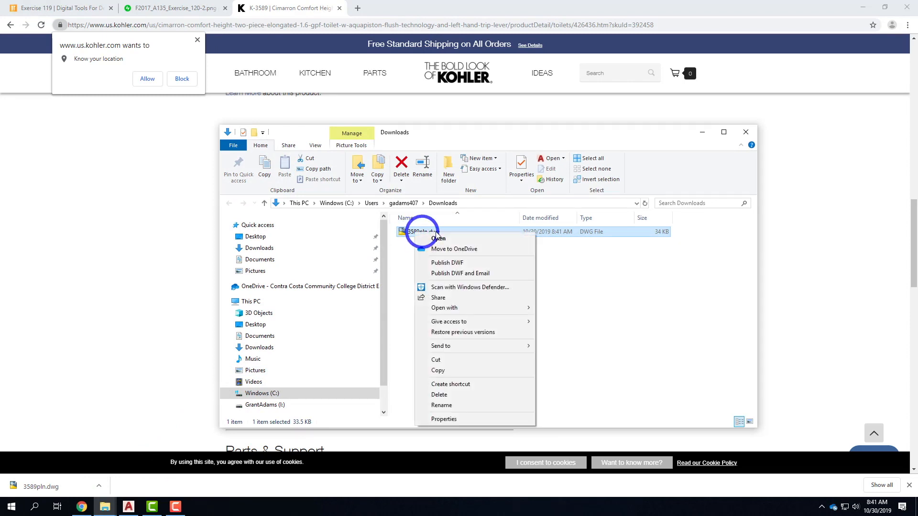
Copy the downloaded 3589pln.dwg and open the Blocks folder under Resources > AutoCAD in the college's OneDrive.
{"action": "left_click", "coordinate": [437, 369]}
{"action": "left_click", "coordinate": [267, 287]}
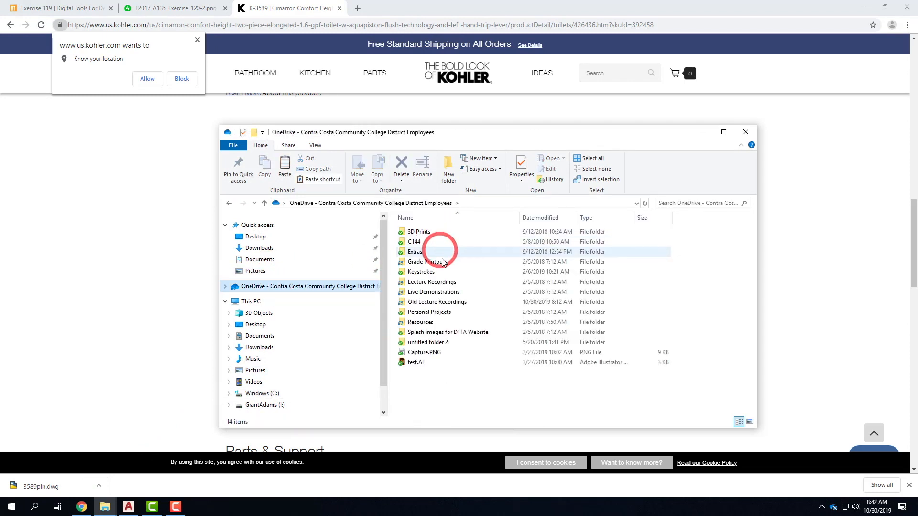
{"action": "double_click", "coordinate": [434, 292]}
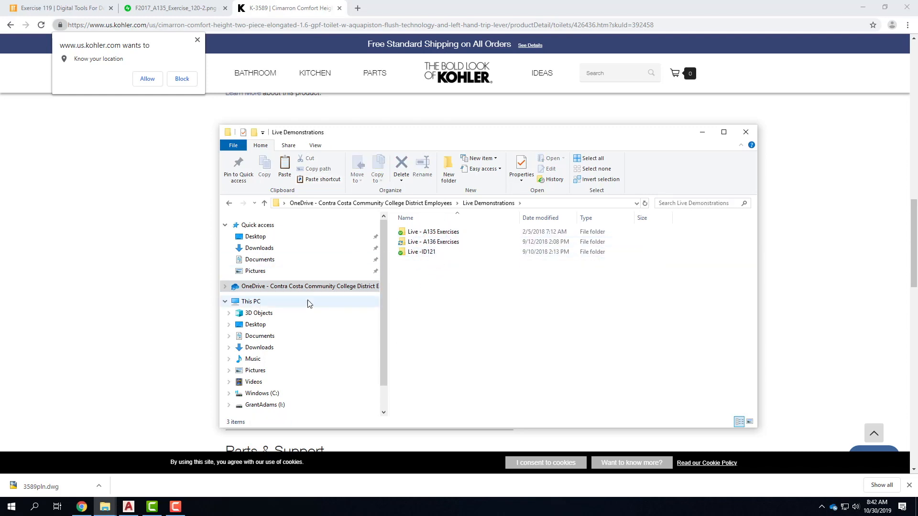
{"action": "left_click", "coordinate": [276, 293]}
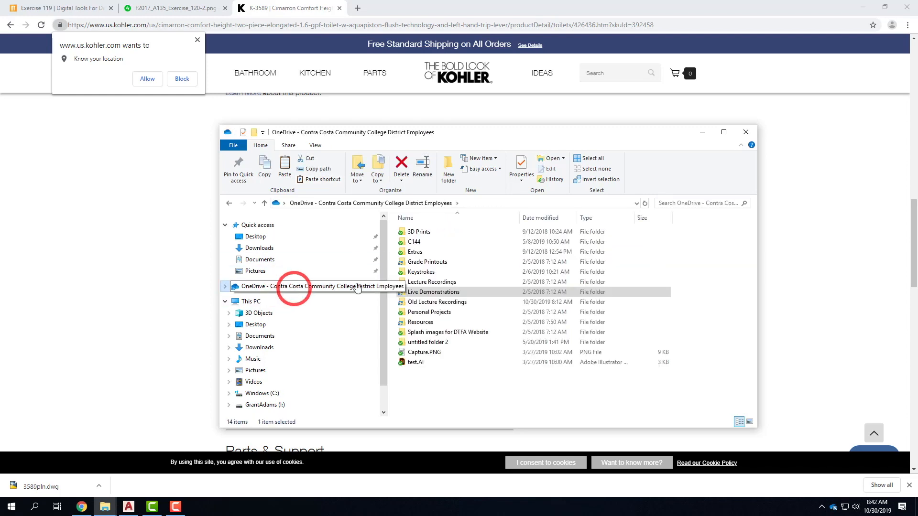
{"action": "double_click", "coordinate": [422, 323]}
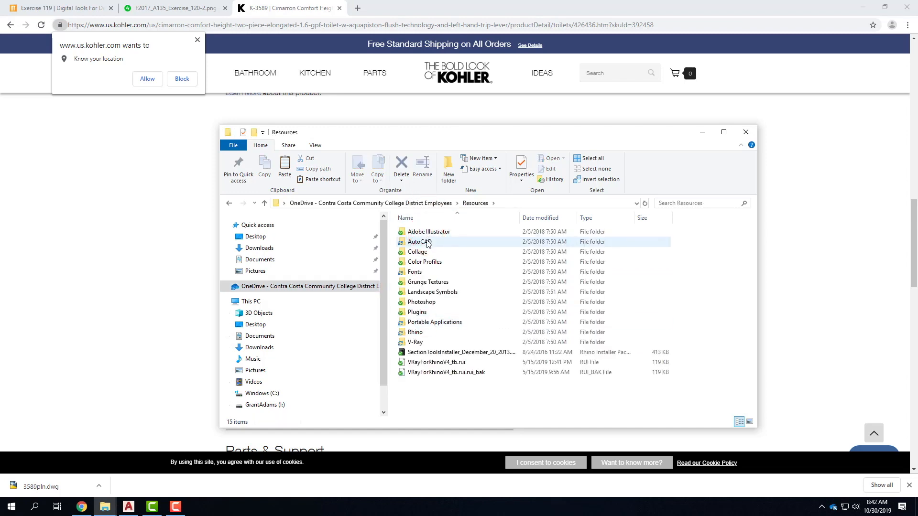
{"action": "double_click", "coordinate": [427, 243]}
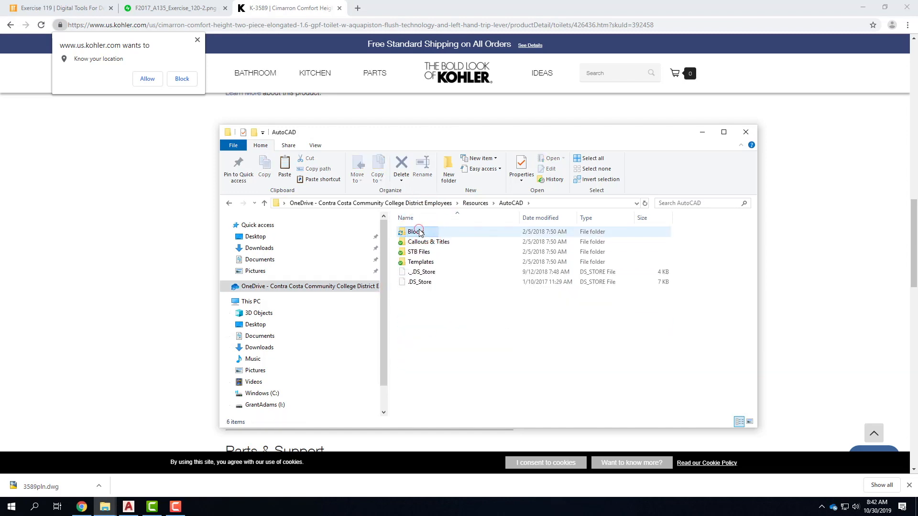
{"action": "double_click", "coordinate": [420, 233]}
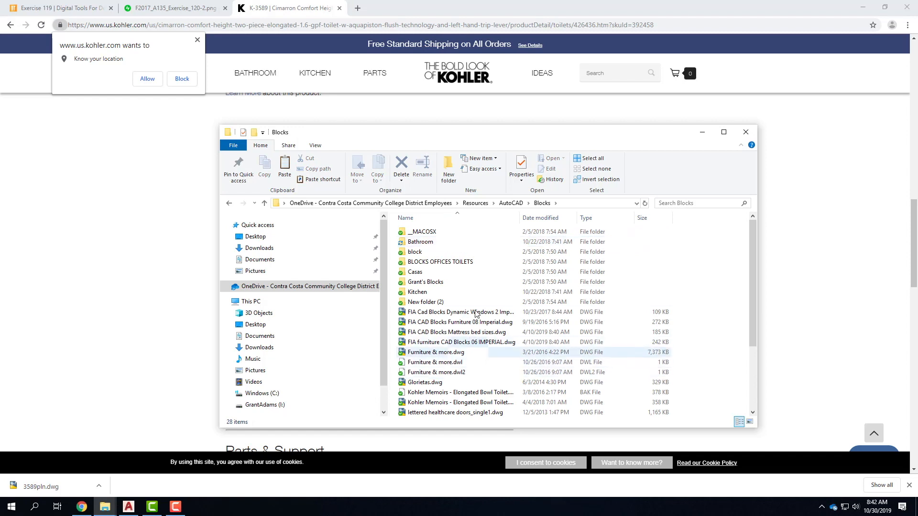
Paste the copied drawing into the Kohler folder inside Bathroom.
{"action": "scroll", "coordinate": [475, 344], "scroll_direction": "down", "scroll_amount": 3}
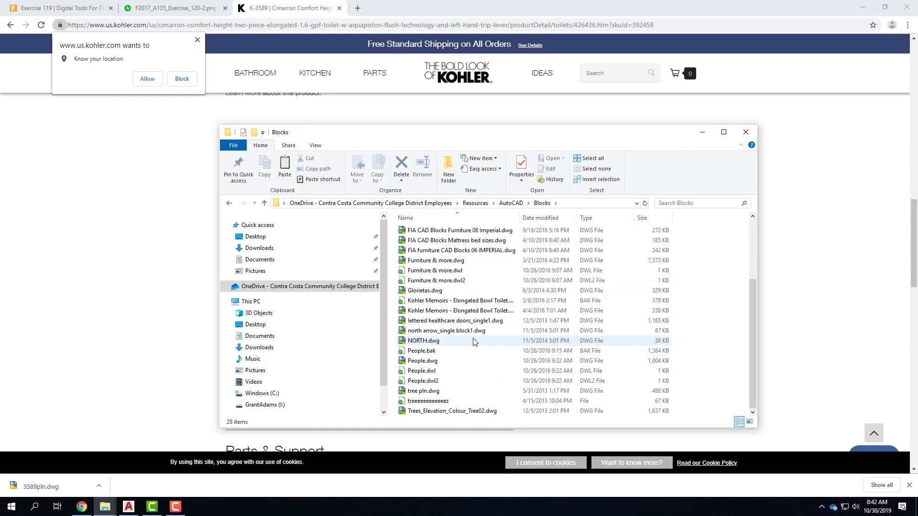
{"action": "scroll", "coordinate": [475, 343], "scroll_direction": "up", "scroll_amount": 3}
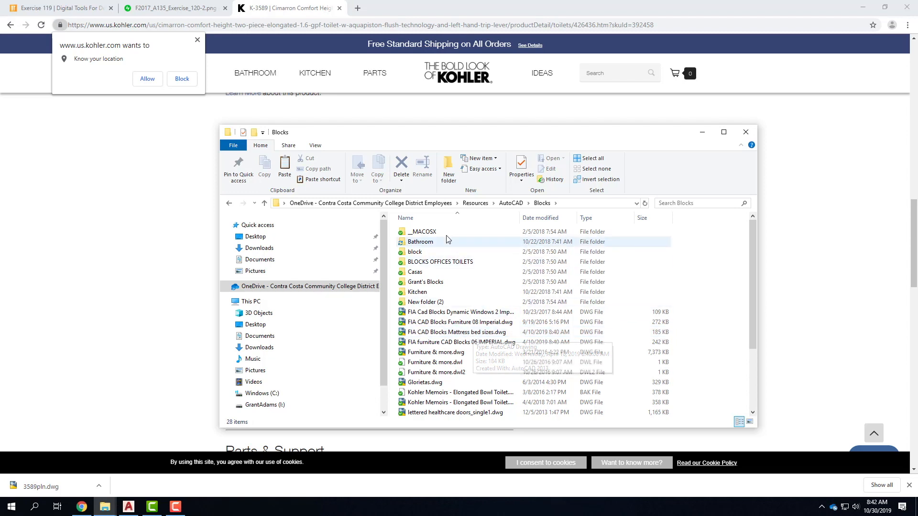
{"action": "double_click", "coordinate": [420, 242]}
{"action": "double_click", "coordinate": [417, 234]}
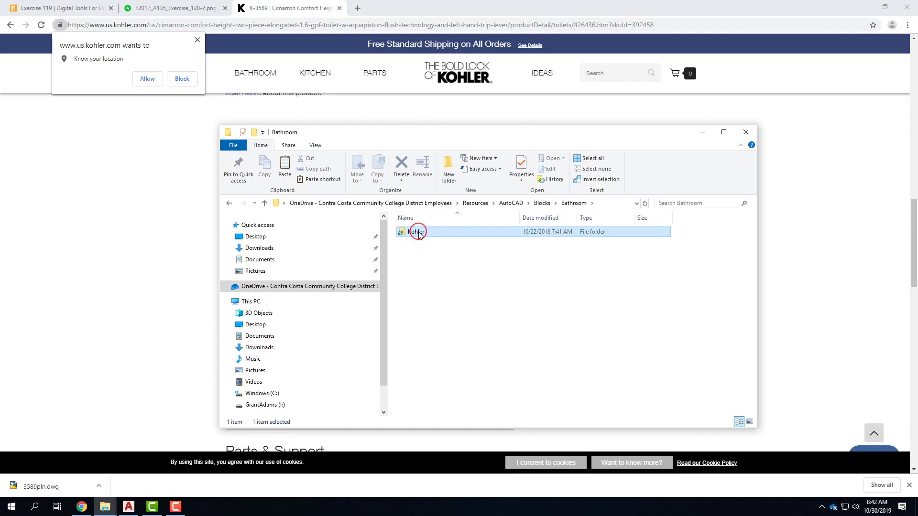
{"action": "right_click", "coordinate": [423, 289]}
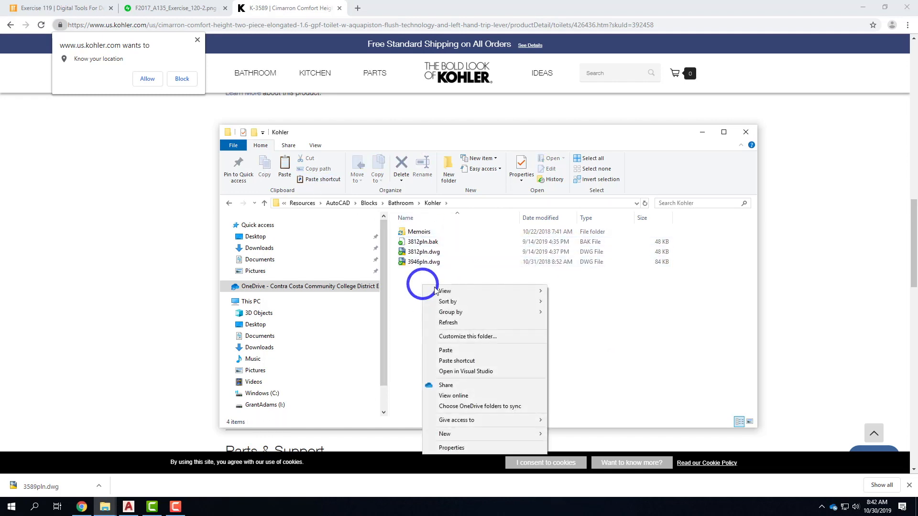
{"action": "left_click", "coordinate": [460, 350]}
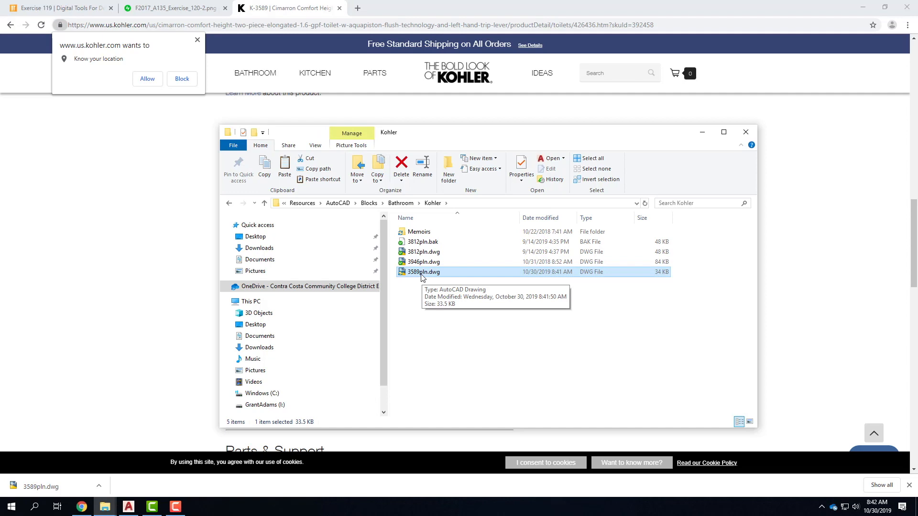
{"action": "left_click", "coordinate": [494, 309]}
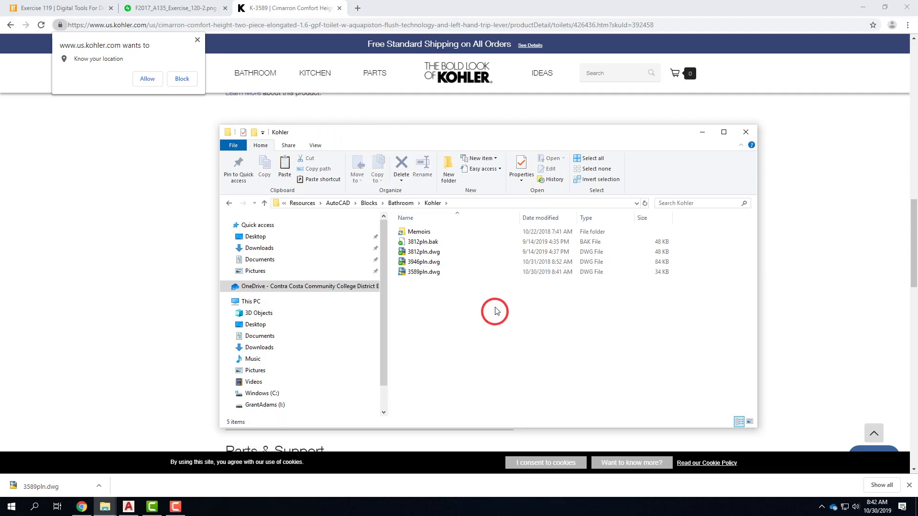
Open the pasted 3589pln.dwg in AutoCAD despite its foreign origin to inspect the toilet drawing, and close it.
{"action": "double_click", "coordinate": [418, 273]}
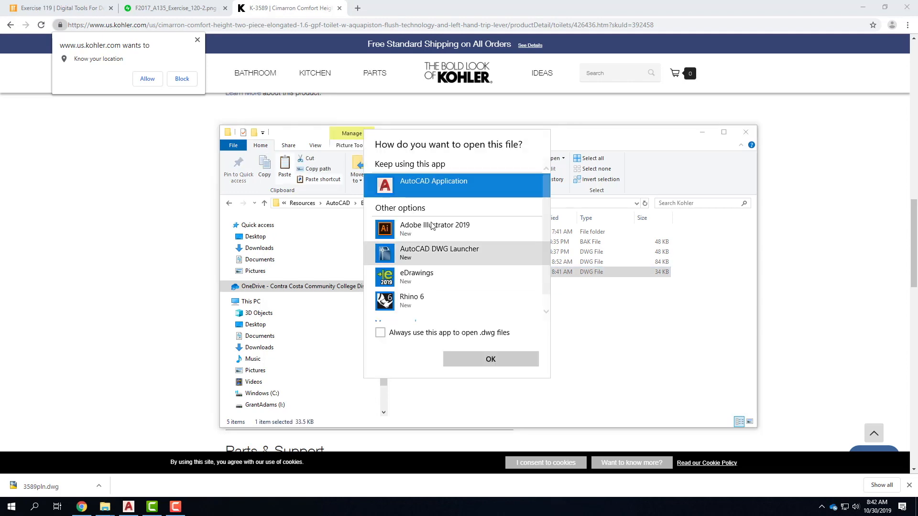
{"action": "left_click", "coordinate": [478, 360]}
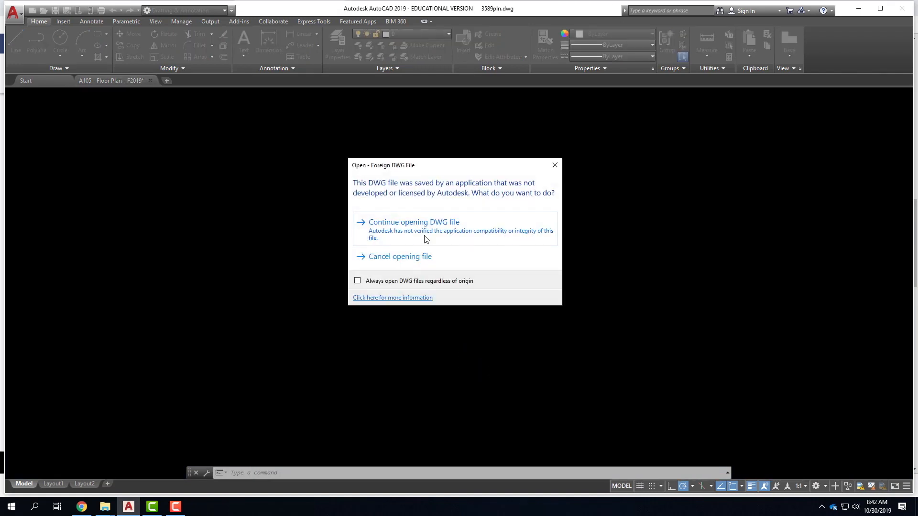
{"action": "left_click", "coordinate": [422, 231]}
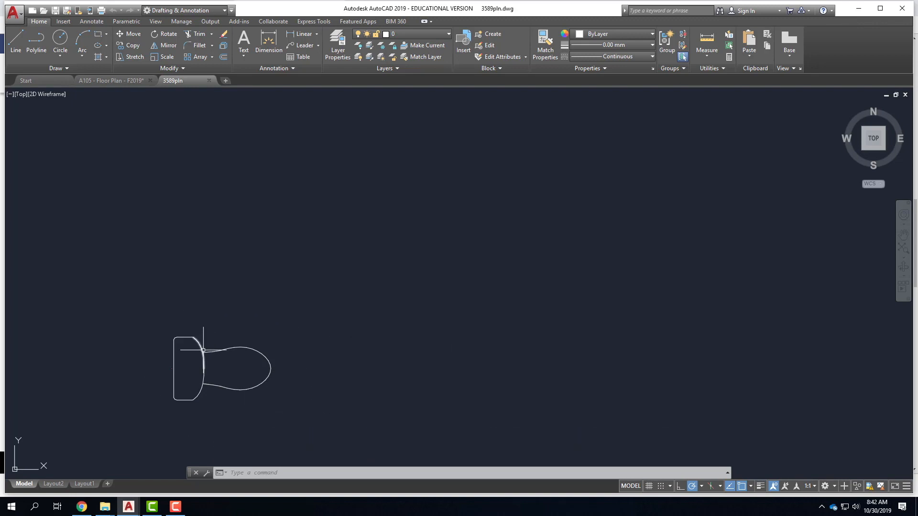
{"action": "left_click", "coordinate": [209, 80]}
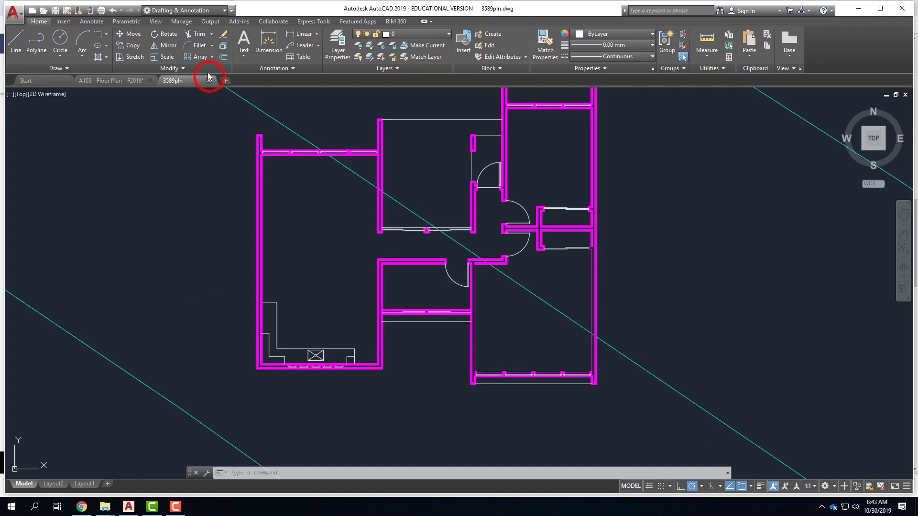
Make A_Fixture the current layer in the A105 - Floor Plan - F2019 drawing.
{"action": "left_click", "coordinate": [94, 80]}
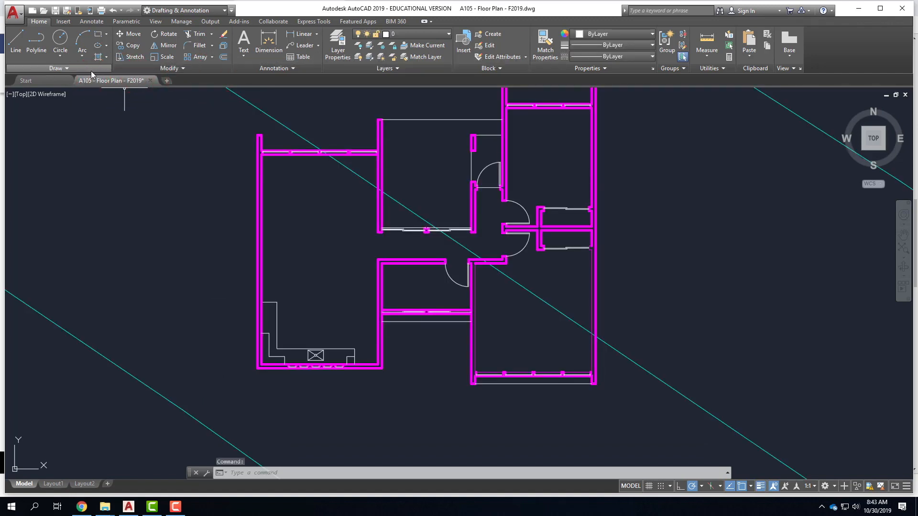
{"action": "mouse_move", "coordinate": [113, 84]}
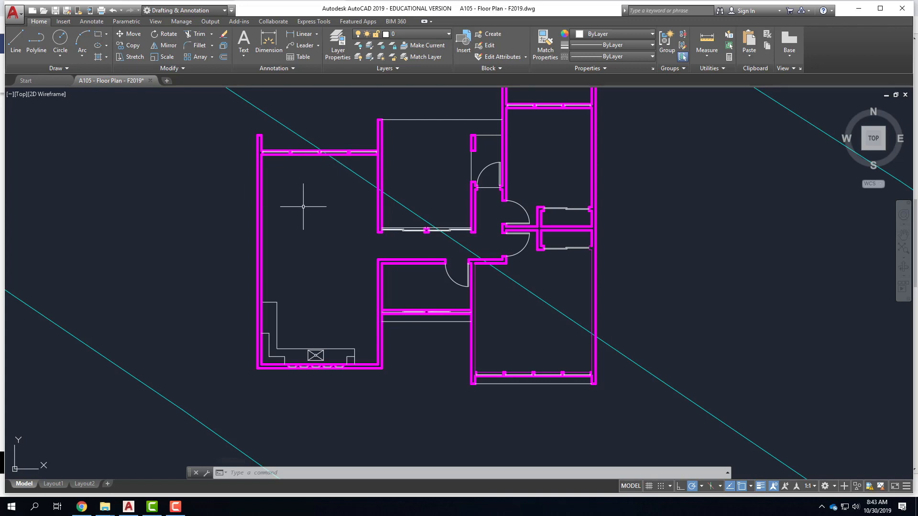
{"action": "left_click", "coordinate": [411, 33]}
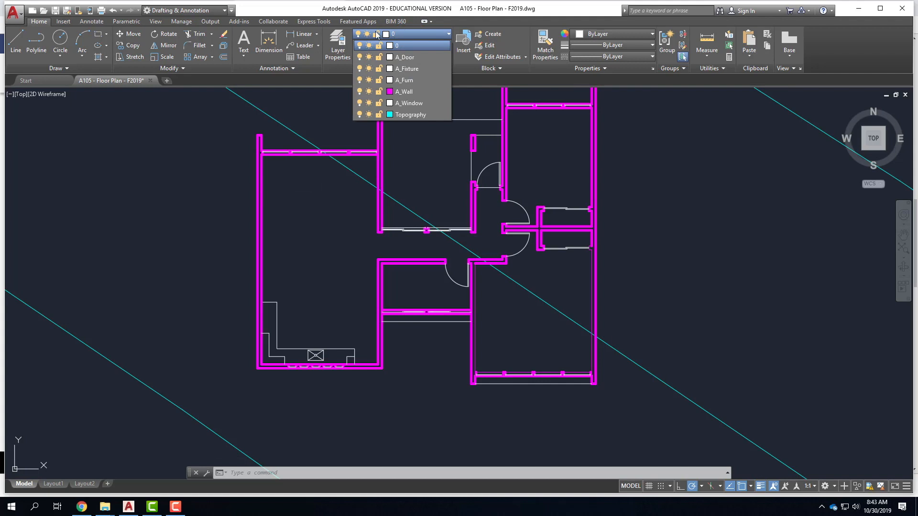
{"action": "key", "text": "Escape"}
{"action": "key", "text": "Escape"}
{"action": "key", "text": "Escape"}
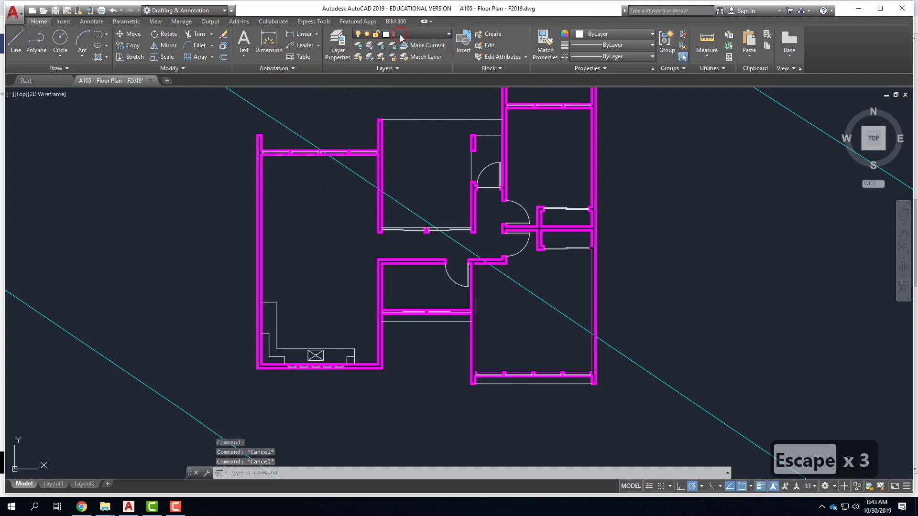
{"action": "left_click", "coordinate": [385, 33]}
{"action": "left_click", "coordinate": [405, 69]}
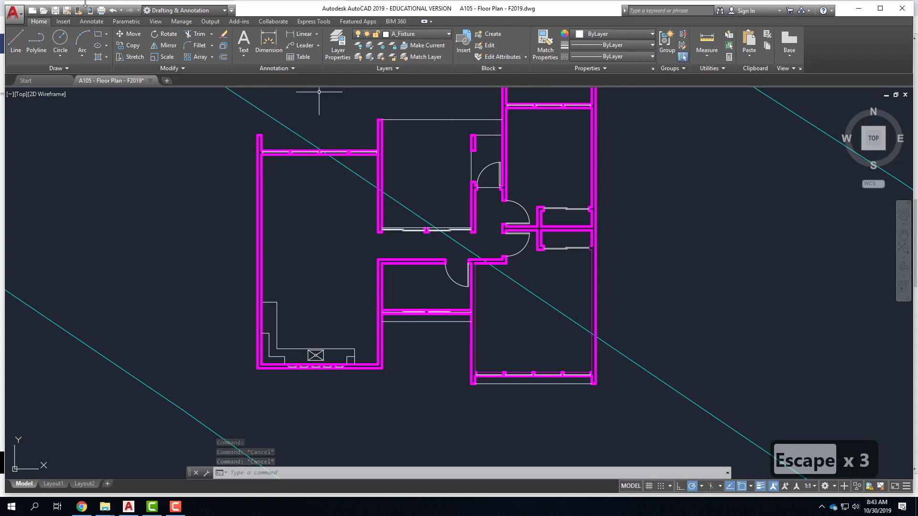
Start a block insertion from a drawing file and browse to the top level of the college's OneDrive.
{"action": "left_click", "coordinate": [64, 22]}
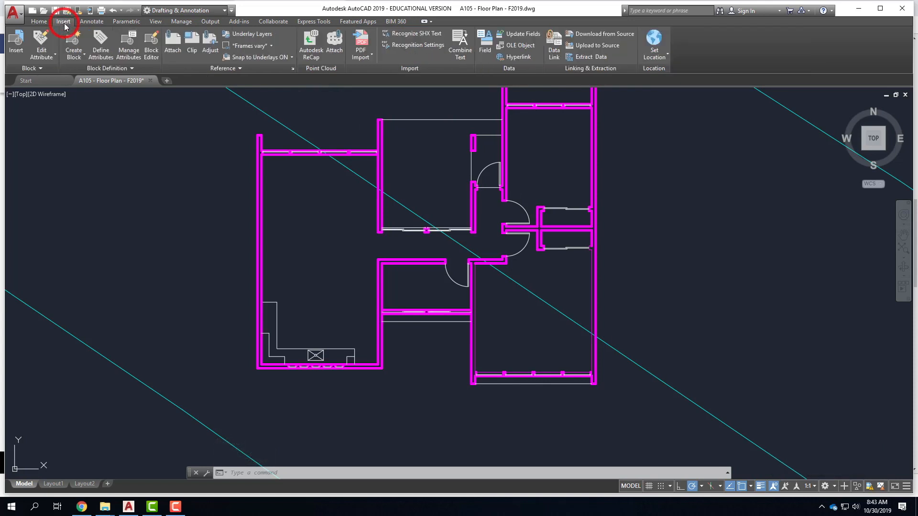
{"action": "left_click", "coordinate": [18, 44]}
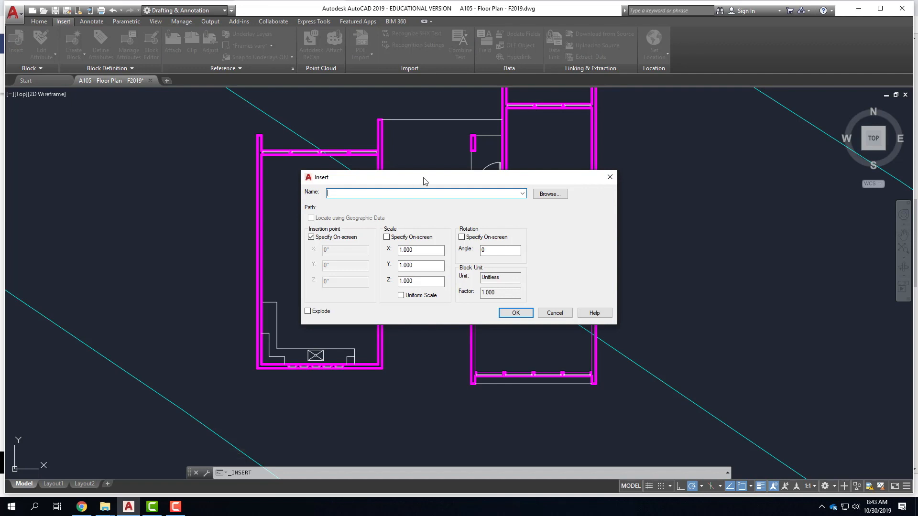
{"action": "left_click", "coordinate": [542, 196]}
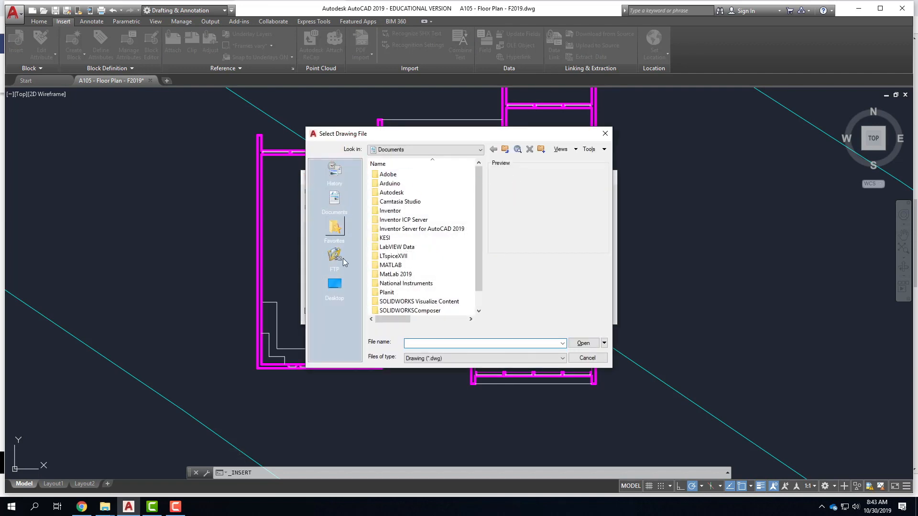
{"action": "left_click_drag", "start_coordinate": [478, 206], "coordinate": [486, 368]}
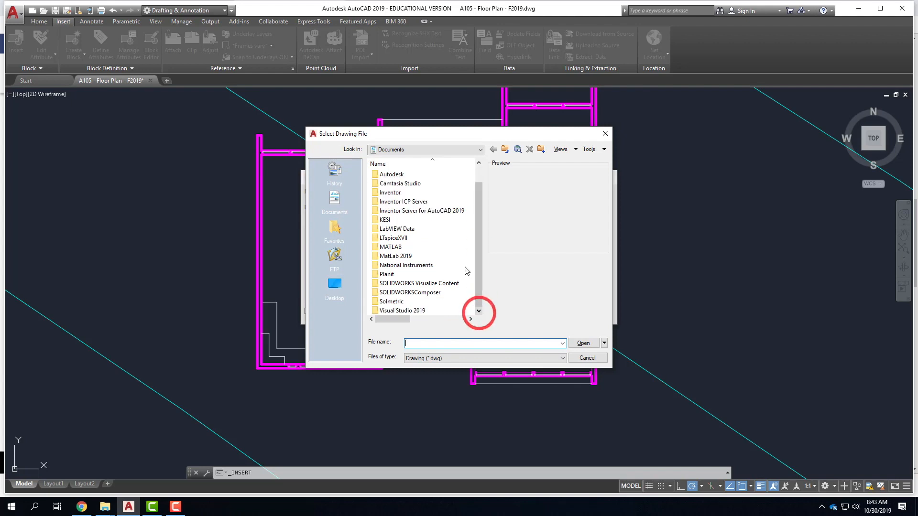
{"action": "left_click", "coordinate": [432, 149]}
{"action": "left_click", "coordinate": [415, 228]}
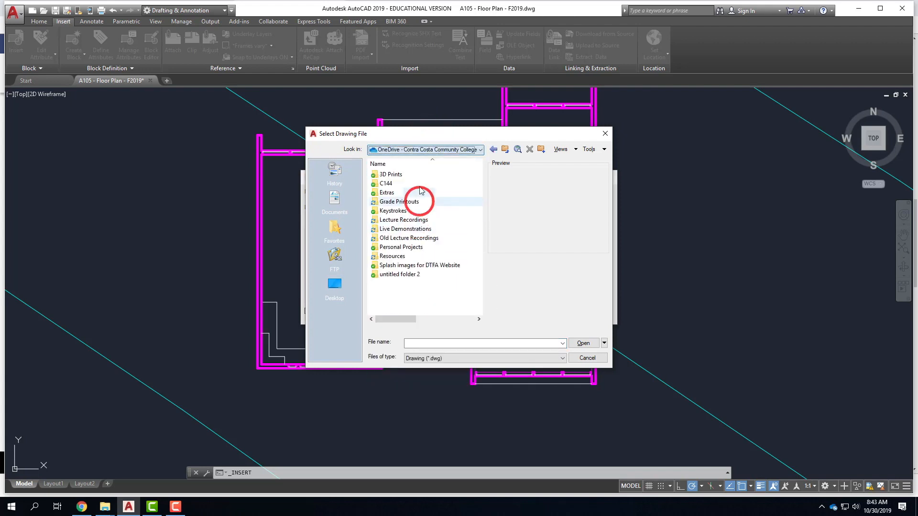
{"action": "double_click", "coordinate": [402, 228]}
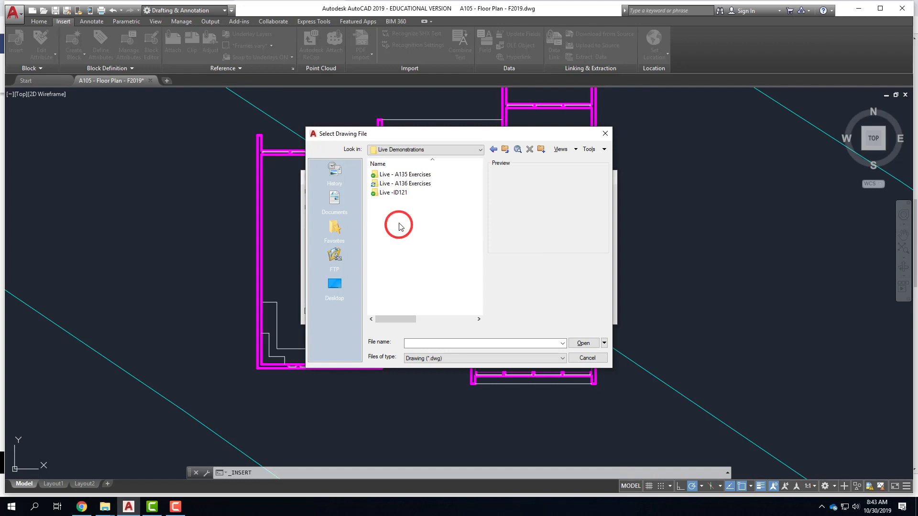
{"action": "left_click", "coordinate": [505, 149]}
Go to the Resources > AutoCAD > Blocks > Bathroom > Kohler folder for the drawing to insert.
{"action": "left_click", "coordinate": [399, 256]}
{"action": "double_click", "coordinate": [400, 256]}
{"action": "double_click", "coordinate": [395, 181]}
{"action": "double_click", "coordinate": [394, 174]}
{"action": "left_click", "coordinate": [392, 183]}
{"action": "double_click", "coordinate": [392, 184]}
{"action": "left_click", "coordinate": [388, 174]}
{"action": "double_click", "coordinate": [387, 174]}
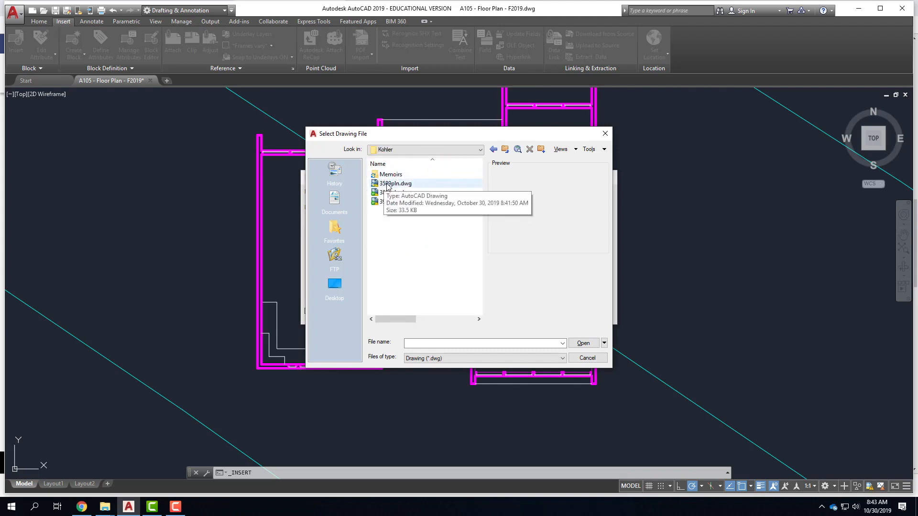
Preview the toilet drawings in the Kohler folder and choose 3946pln.dwg as the block to insert.
{"action": "left_click", "coordinate": [414, 183]}
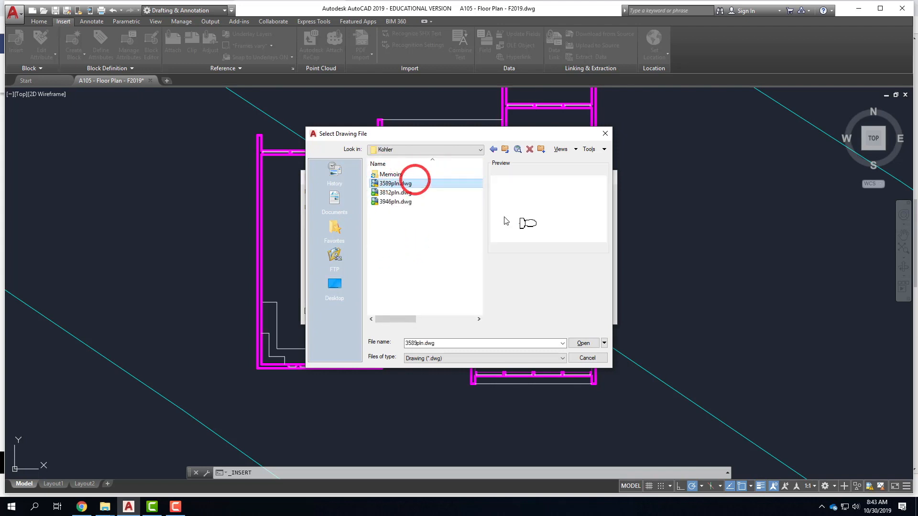
{"action": "left_click", "coordinate": [399, 192]}
{"action": "left_click", "coordinate": [399, 201]}
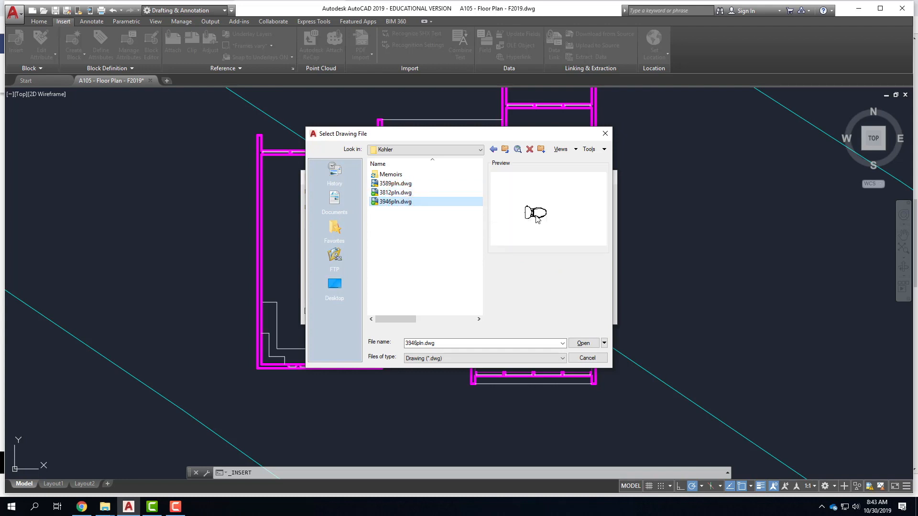
{"action": "left_click", "coordinate": [583, 343]}
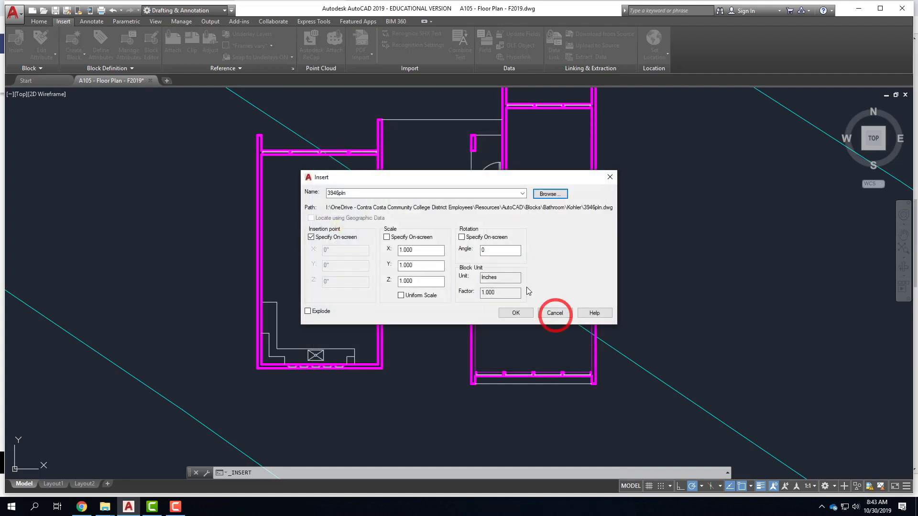
Place the 3946pln toilet block in the small bathroom, just above the middle of its window wall, and select it.
{"action": "left_click", "coordinate": [517, 313]}
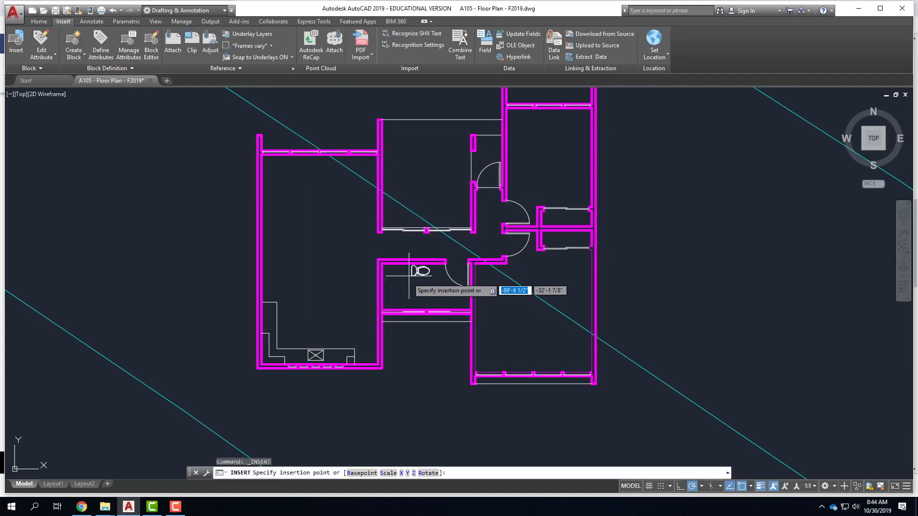
{"action": "scroll", "coordinate": [407, 305], "scroll_direction": "up", "scroll_amount": 5}
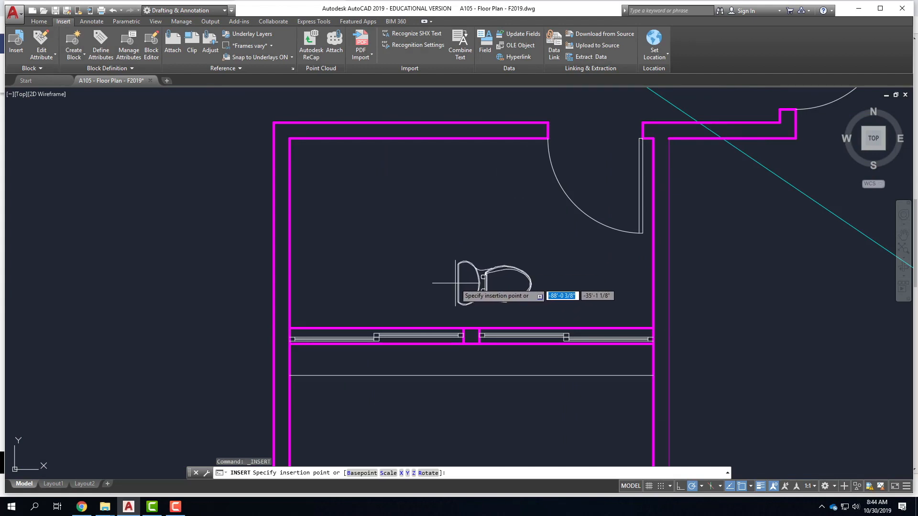
{"action": "left_click", "coordinate": [451, 289]}
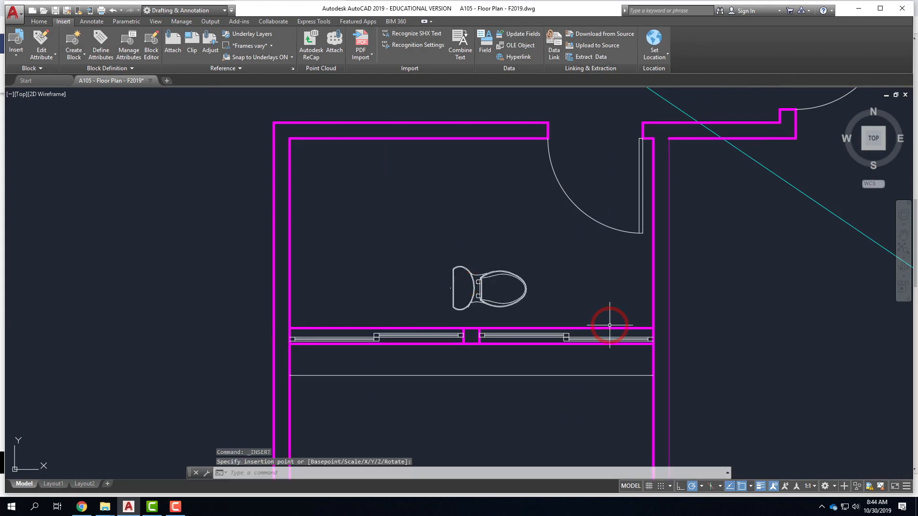
{"action": "left_click", "coordinate": [576, 325]}
{"action": "left_click", "coordinate": [444, 260]}
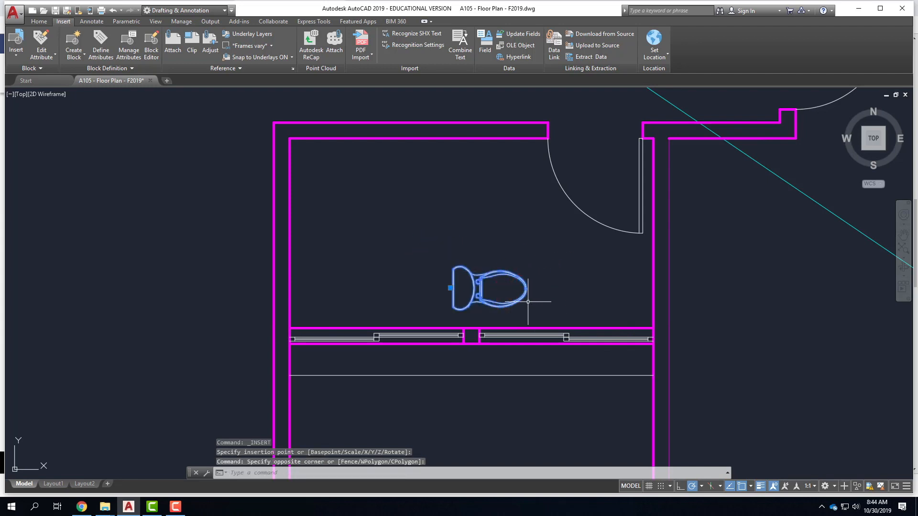
Rotate the toilet block 90 degrees counterclockwise about its upper tank corner so the tank faces the window wall.
{"action": "type", "text": "rotate"}
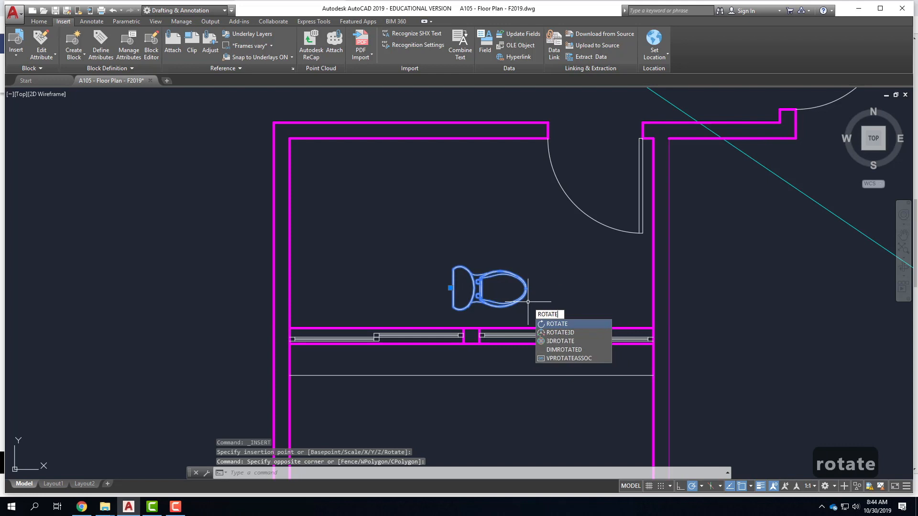
{"action": "key", "text": "Return"}
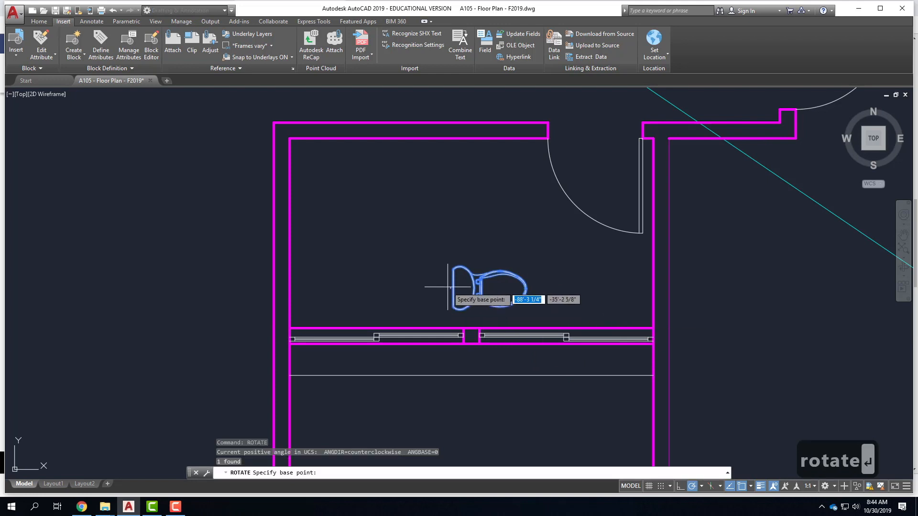
{"action": "left_click", "coordinate": [452, 267]}
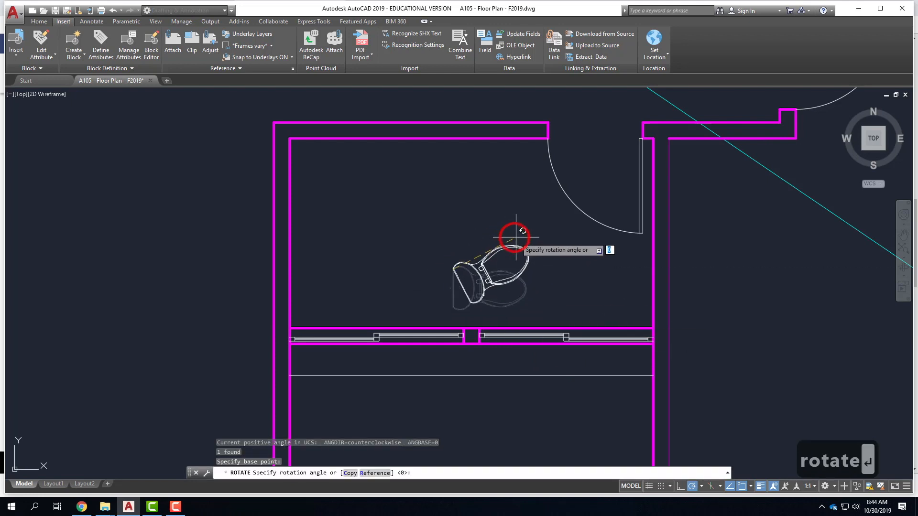
{"action": "left_click", "coordinate": [441, 193]}
Move the toilet block by the middle of its tank's back edge to the window wall's inner face, centred between the two windows.
{"action": "left_click", "coordinate": [505, 288]}
{"action": "left_click", "coordinate": [420, 191]}
{"action": "type", "text": "move"}
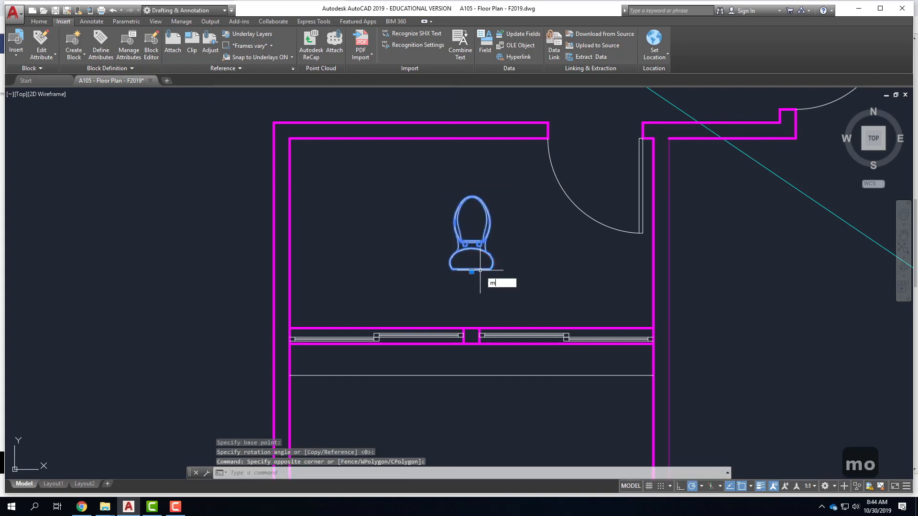
{"action": "key", "text": "Return"}
{"action": "scroll", "coordinate": [480, 270], "scroll_direction": "up", "scroll_amount": 5}
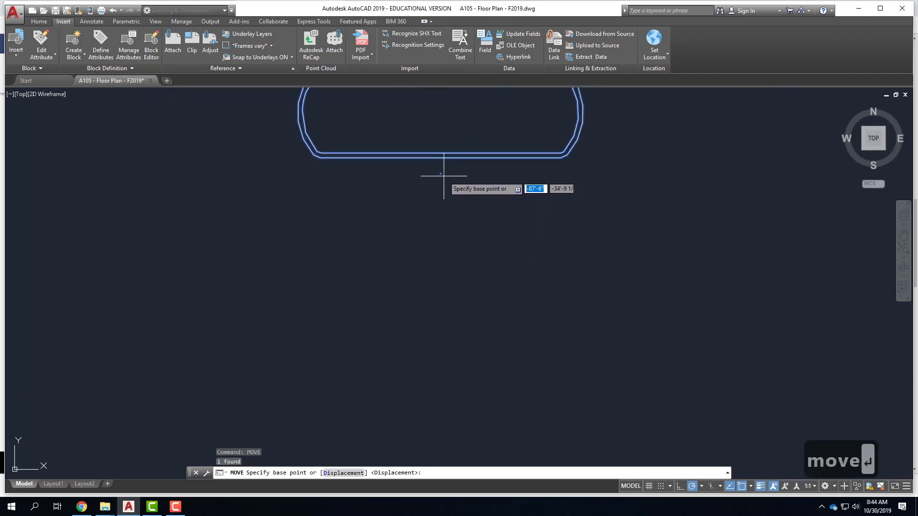
{"action": "left_click", "coordinate": [441, 156]}
{"action": "scroll", "coordinate": [437, 160], "scroll_direction": "down", "scroll_amount": 4}
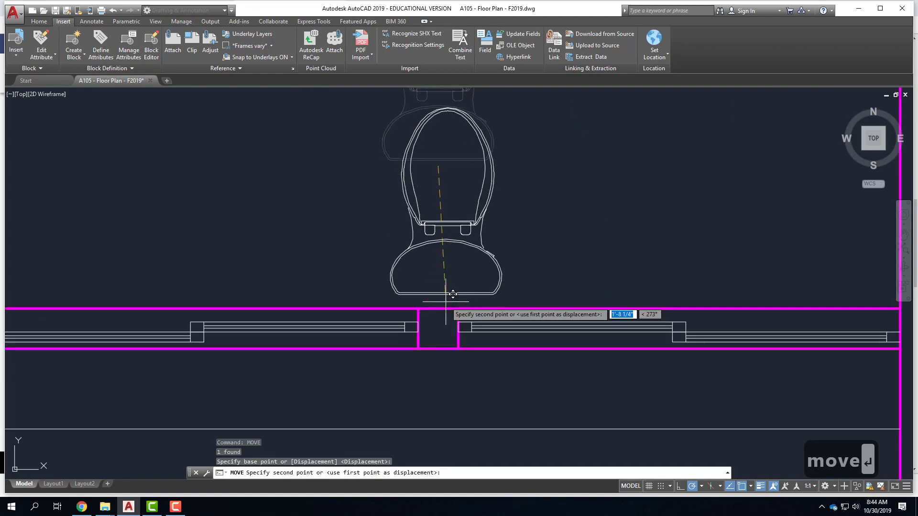
{"action": "key", "text": "Escape"}
{"action": "scroll", "coordinate": [364, 237], "scroll_direction": "down", "scroll_amount": 6}
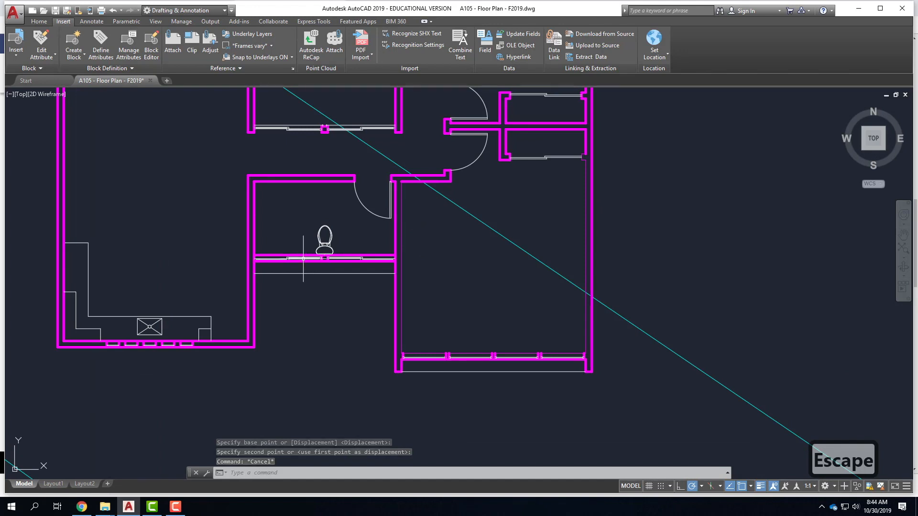
Switch to Chrome, search for firstinarchitecture in a new tab and open the First In Architecture site's CAD Blocks page.
{"action": "mouse_move", "coordinate": [133, 512]}
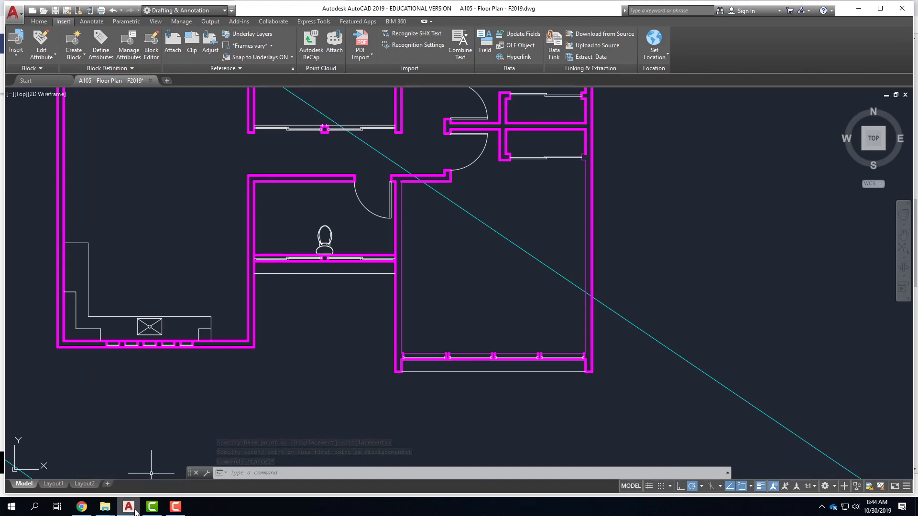
{"action": "left_click", "coordinate": [82, 507]}
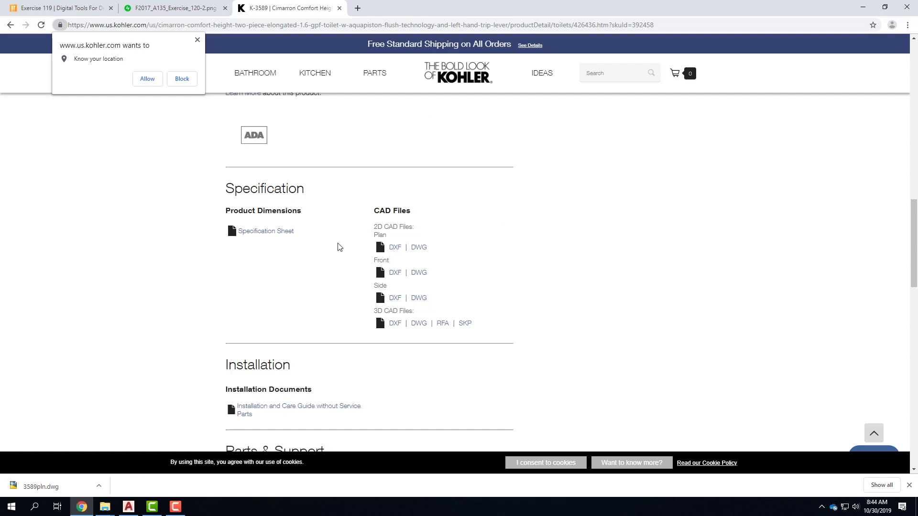
{"action": "left_click", "coordinate": [358, 8]}
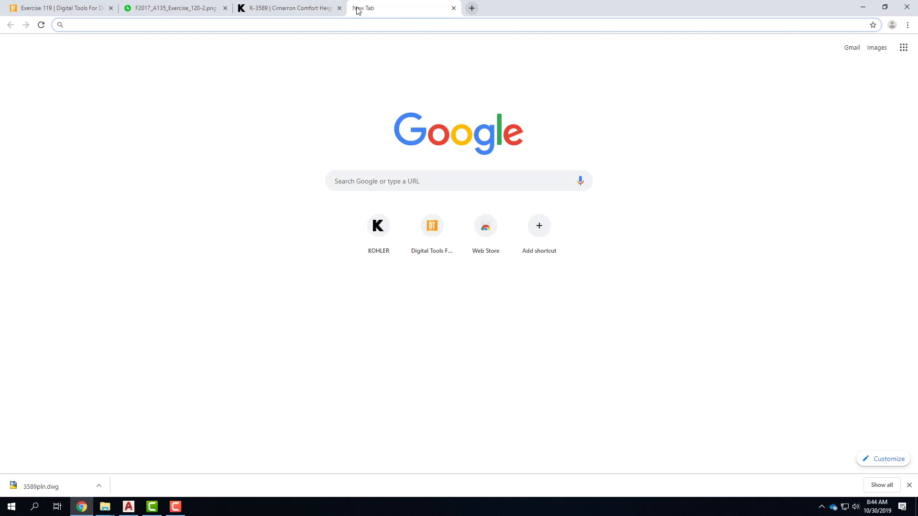
{"action": "type", "text": "first"}
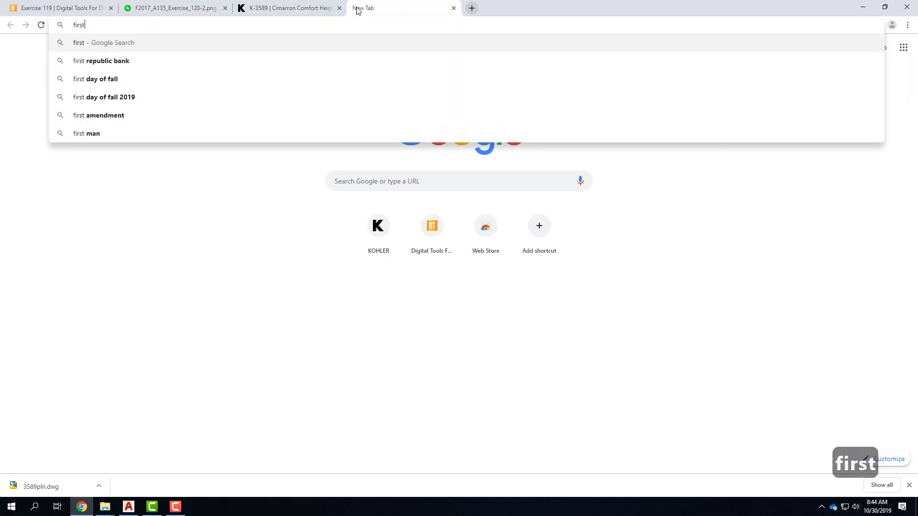
{"action": "type", "text": "inarchi"}
{"action": "key", "text": "Return"}
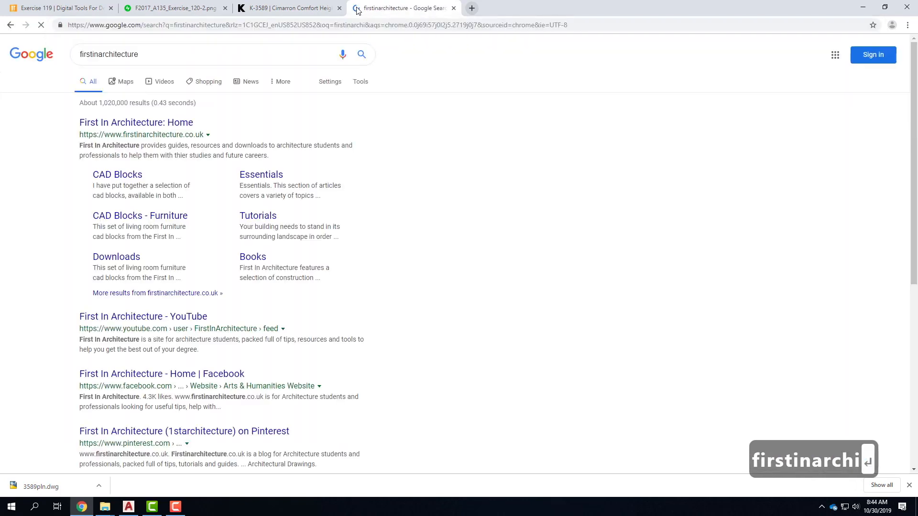
{"action": "left_click", "coordinate": [130, 128]}
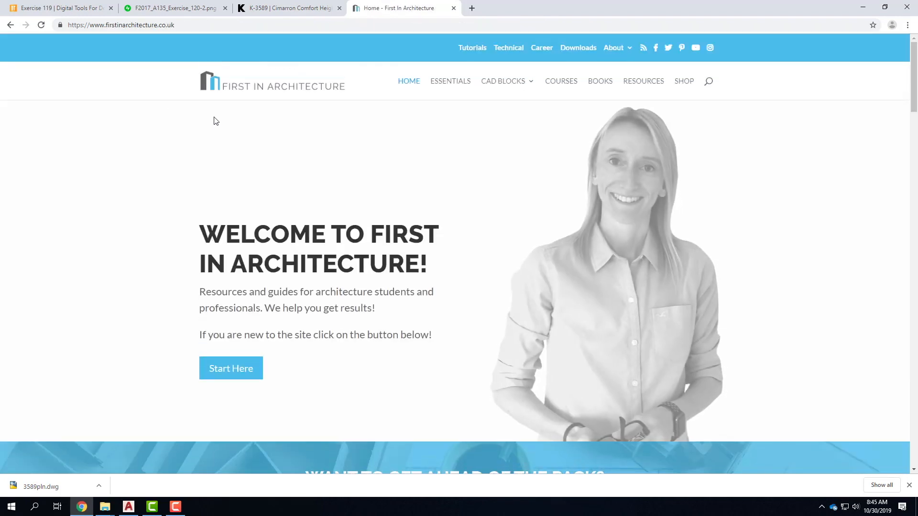
{"action": "mouse_move", "coordinate": [504, 81]}
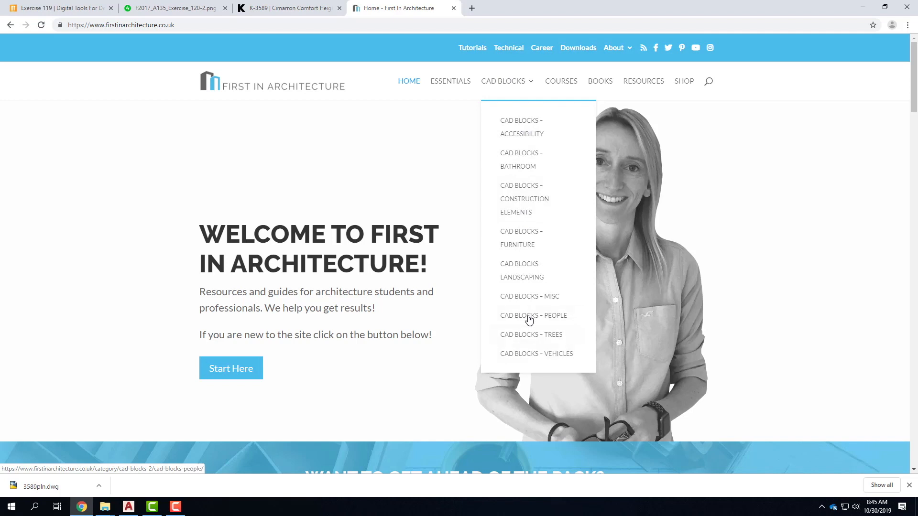
{"action": "left_click", "coordinate": [510, 89]}
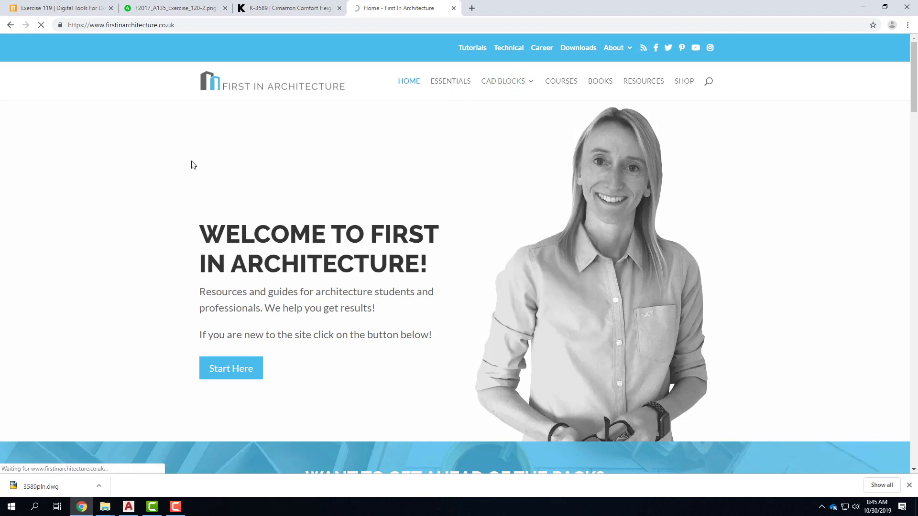
Look through the free CAD block sets listed on the first page of the CAD Blocks category.
{"action": "scroll", "coordinate": [156, 211], "scroll_direction": "down", "scroll_amount": 4}
{"action": "scroll", "coordinate": [155, 212], "scroll_direction": "down", "scroll_amount": 5}
{"action": "scroll", "coordinate": [155, 212], "scroll_direction": "up", "scroll_amount": 2}
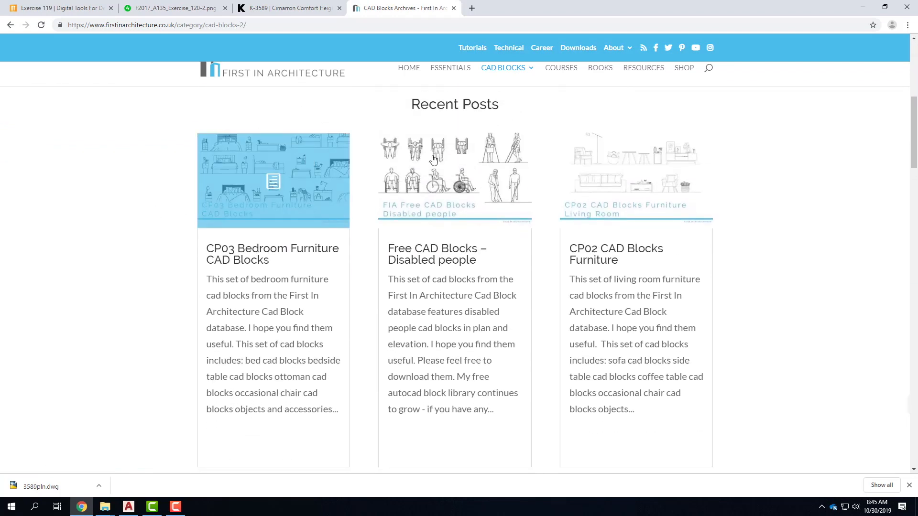
{"action": "scroll", "coordinate": [419, 212], "scroll_direction": "down", "scroll_amount": 6}
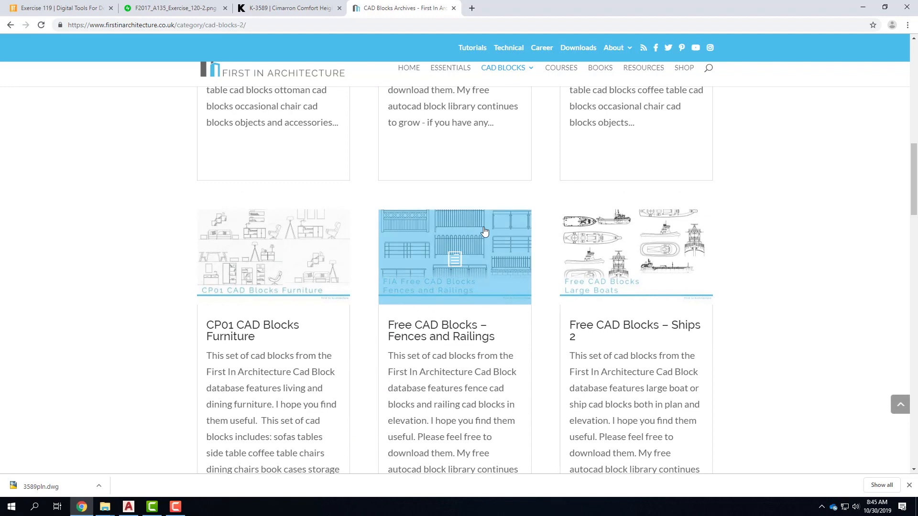
{"action": "scroll", "coordinate": [485, 232], "scroll_direction": "down", "scroll_amount": 3}
{"action": "scroll", "coordinate": [492, 242], "scroll_direction": "down", "scroll_amount": 3}
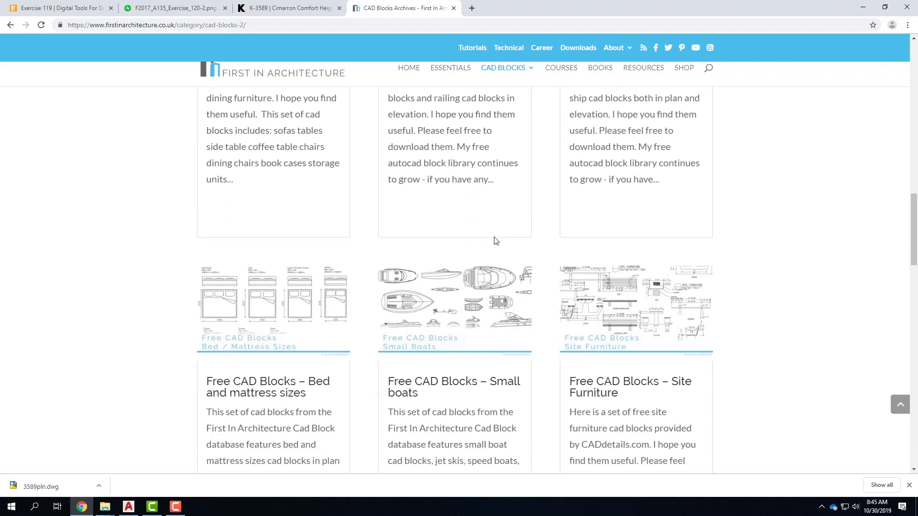
{"action": "scroll", "coordinate": [496, 241], "scroll_direction": "down", "scroll_amount": 3}
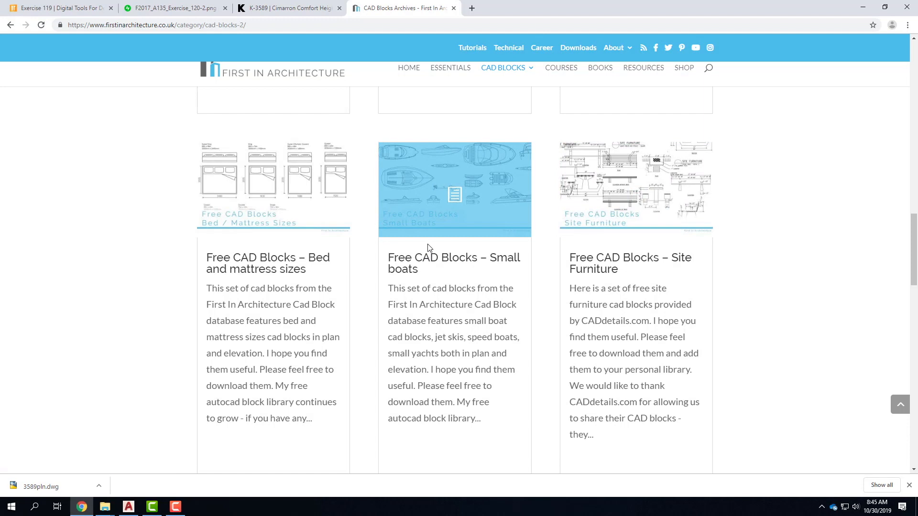
{"action": "scroll", "coordinate": [452, 242], "scroll_direction": "down", "scroll_amount": 1}
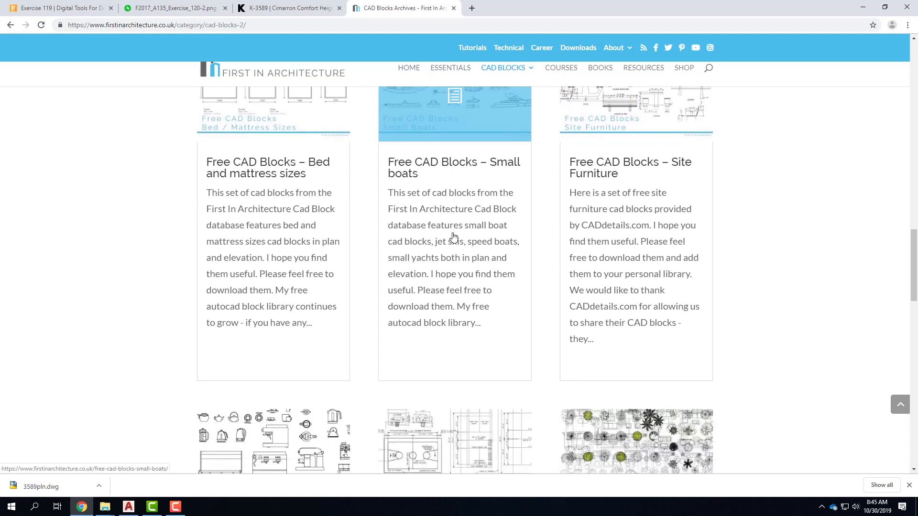
{"action": "scroll", "coordinate": [452, 234], "scroll_direction": "down", "scroll_amount": 6}
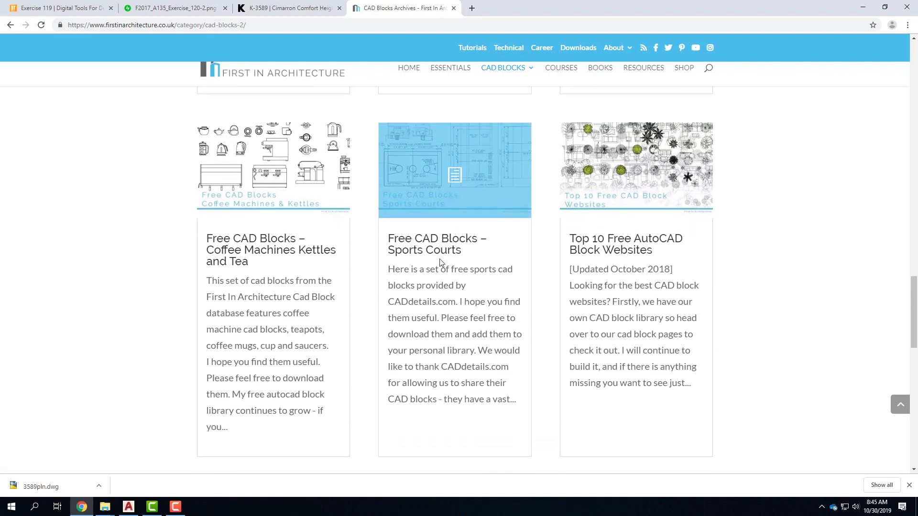
{"action": "scroll", "coordinate": [472, 232], "scroll_direction": "down", "scroll_amount": 1}
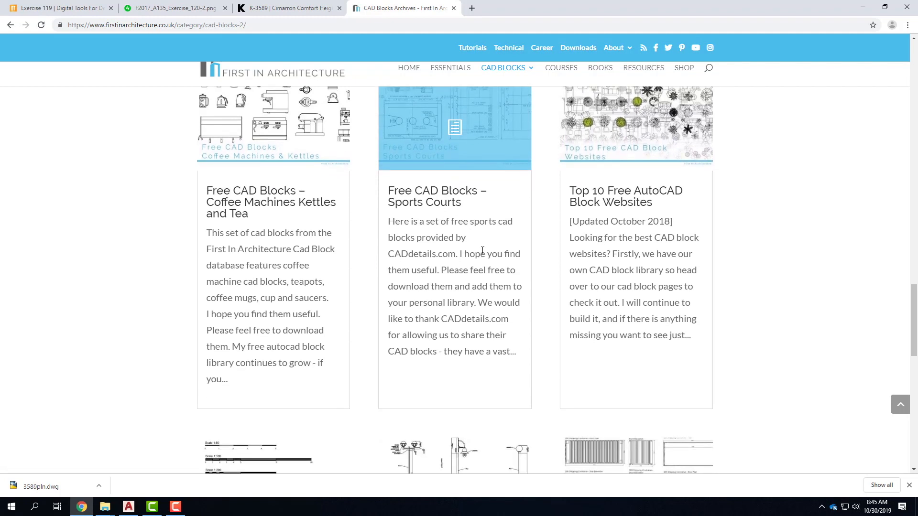
{"action": "scroll", "coordinate": [500, 254], "scroll_direction": "up", "scroll_amount": 1}
{"action": "scroll", "coordinate": [501, 241], "scroll_direction": "down", "scroll_amount": 8}
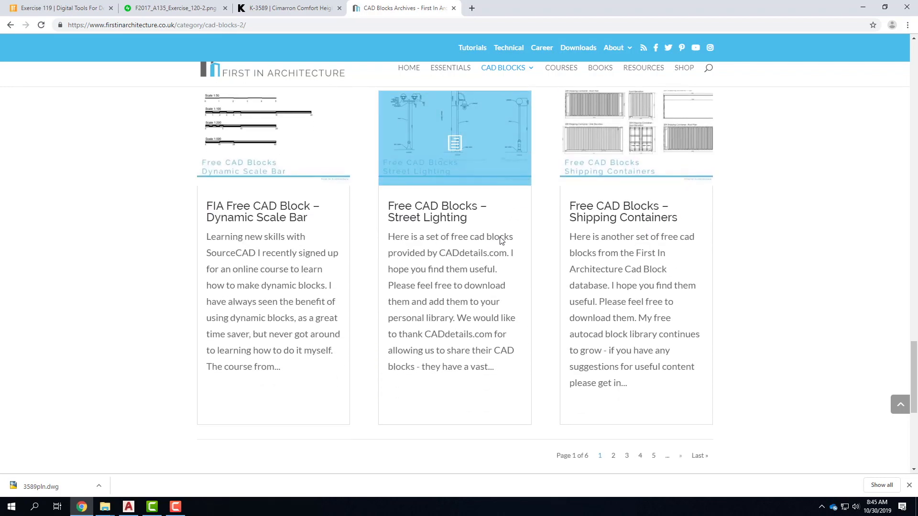
{"action": "scroll", "coordinate": [501, 241], "scroll_direction": "down", "scroll_amount": 3}
Go to page 2 of the CAD Blocks listing and open the Free CAD Blocks – Chairs post.
{"action": "left_click", "coordinate": [614, 327]}
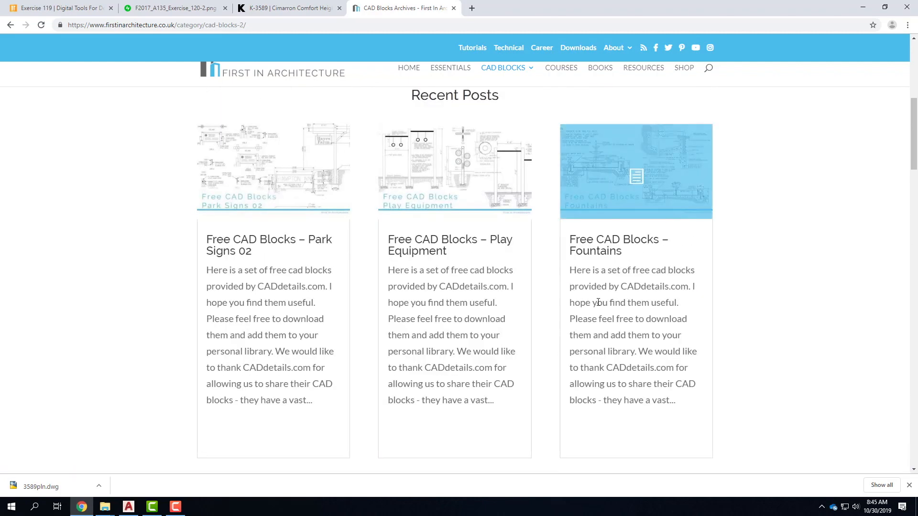
{"action": "scroll", "coordinate": [598, 303], "scroll_direction": "down", "scroll_amount": 4}
{"action": "scroll", "coordinate": [598, 302], "scroll_direction": "down", "scroll_amount": 5}
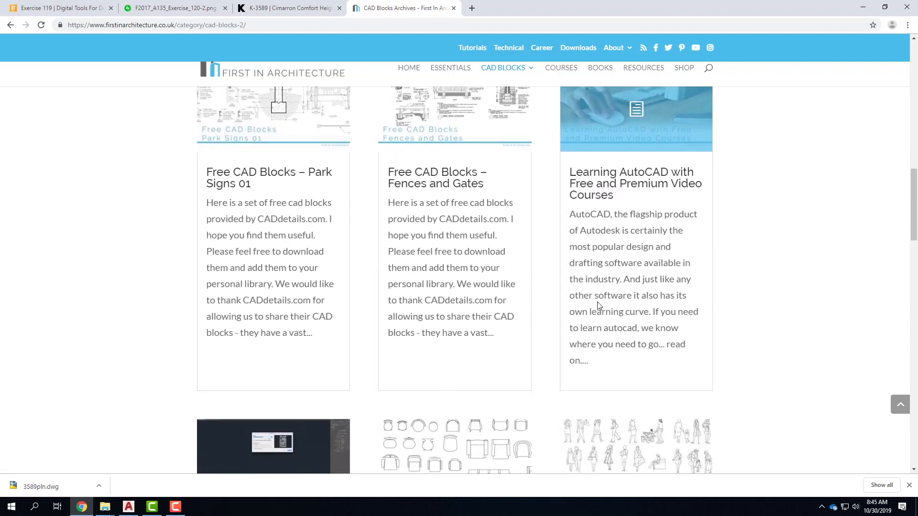
{"action": "scroll", "coordinate": [598, 305], "scroll_direction": "down", "scroll_amount": 6}
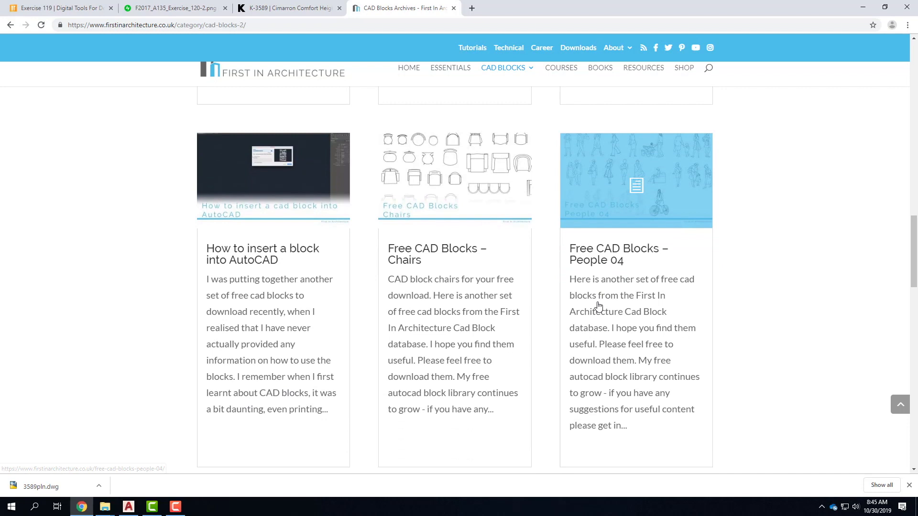
{"action": "scroll", "coordinate": [598, 306], "scroll_direction": "down", "scroll_amount": 1}
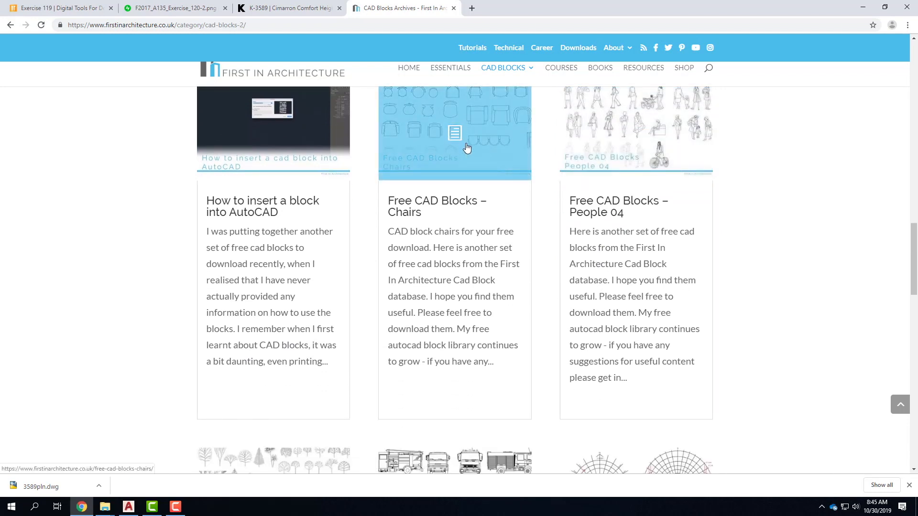
{"action": "left_click", "coordinate": [455, 200]}
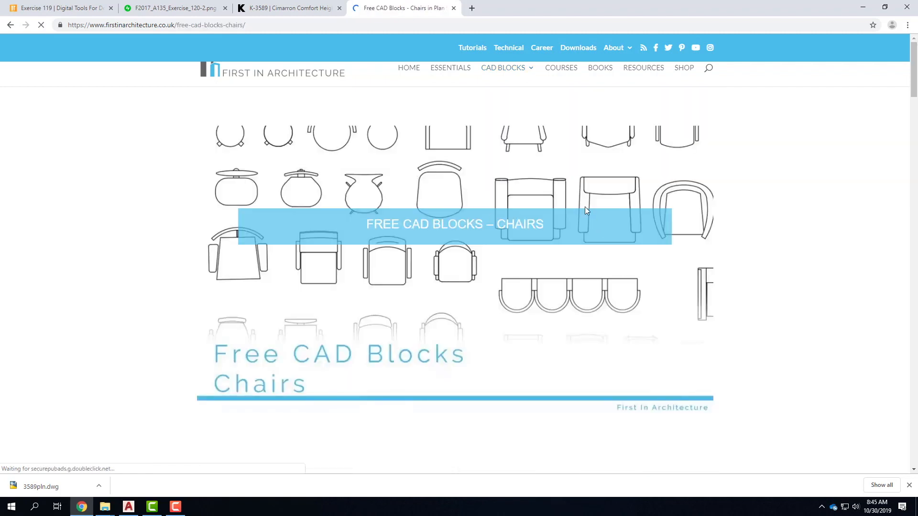
Review the chair blocks shown in the post and download the imperial version of the set.
{"action": "scroll", "coordinate": [455, 257], "scroll_direction": "down", "scroll_amount": 10}
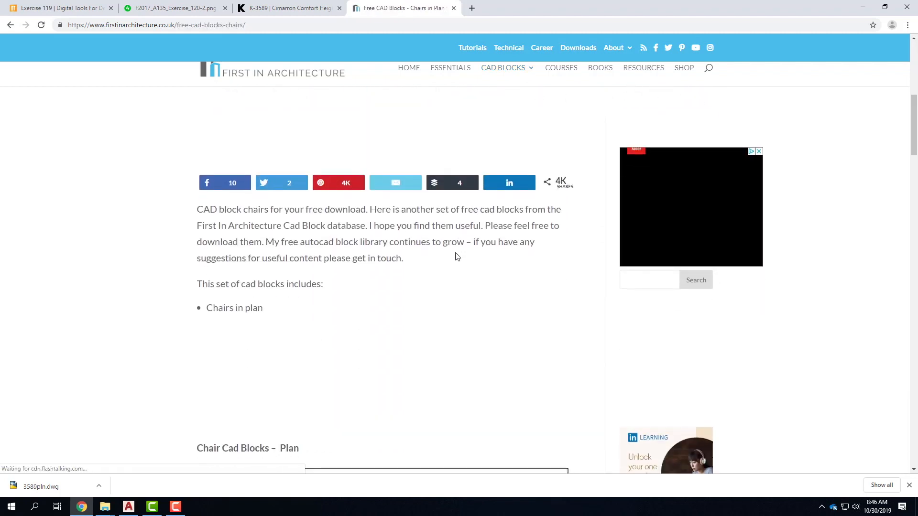
{"action": "scroll", "coordinate": [467, 272], "scroll_direction": "down", "scroll_amount": 7}
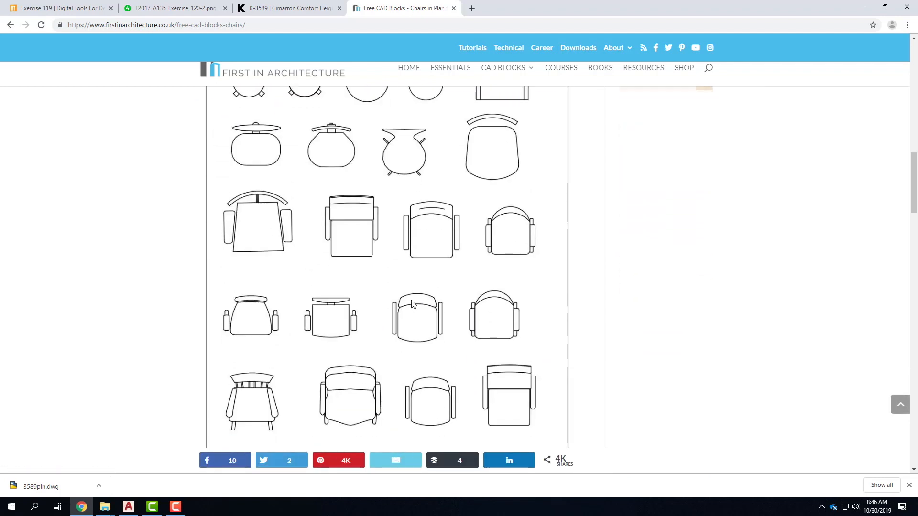
{"action": "scroll", "coordinate": [411, 316], "scroll_direction": "down", "scroll_amount": 1}
{"action": "scroll", "coordinate": [410, 315], "scroll_direction": "down", "scroll_amount": 5}
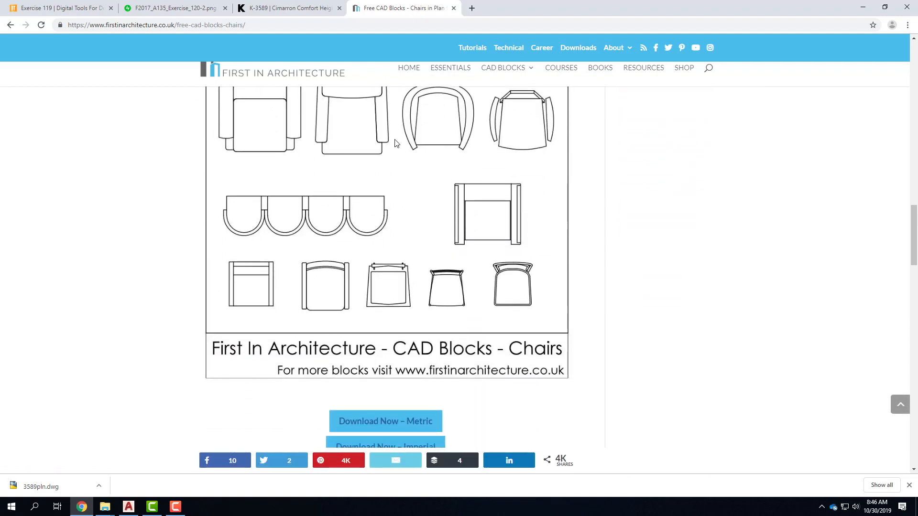
{"action": "scroll", "coordinate": [403, 285], "scroll_direction": "down", "scroll_amount": 4}
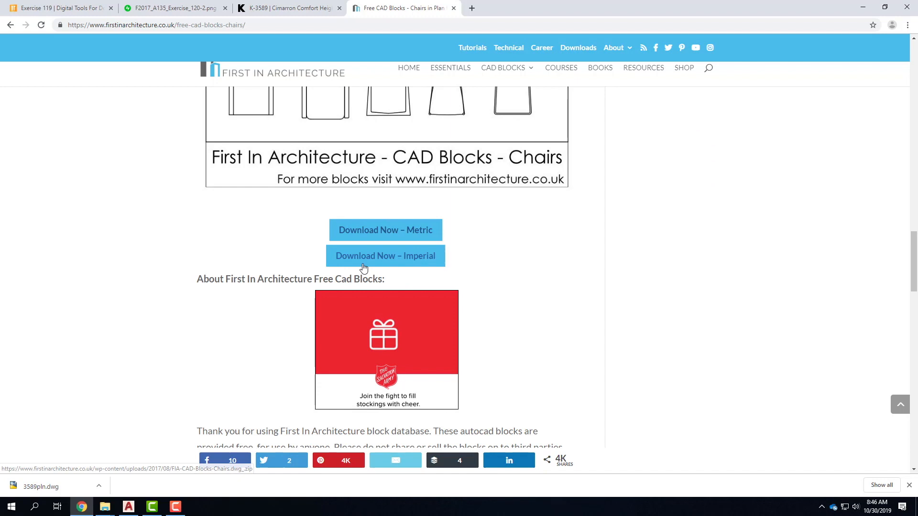
{"action": "left_click", "coordinate": [397, 260]}
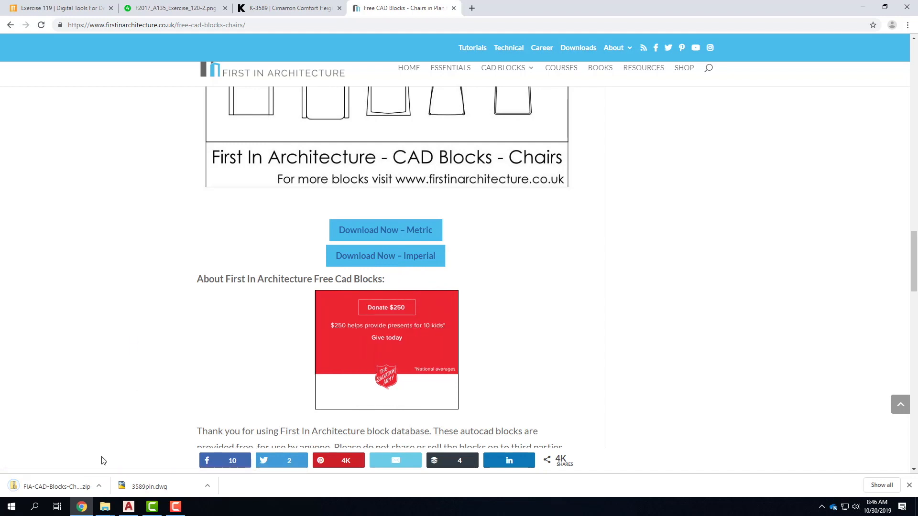
Start extracting FIA-CAD-Blocks-Chairs-Imperial.dwg_.zip from Downloads and browse to OneDrive's Resources > AutoCAD > Blocks folder for the destination.
{"action": "left_click", "coordinate": [98, 487]}
{"action": "left_click", "coordinate": [115, 452]}
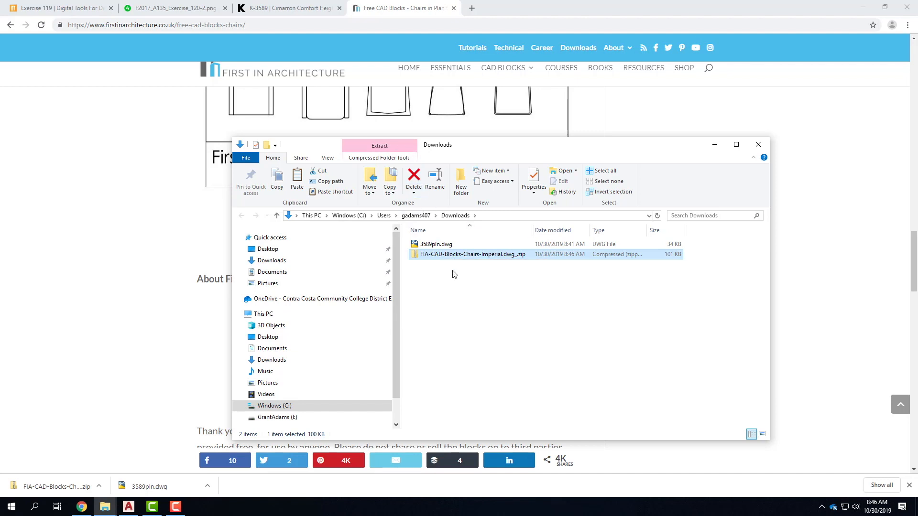
{"action": "left_click", "coordinate": [386, 145]}
{"action": "left_click", "coordinate": [383, 182]}
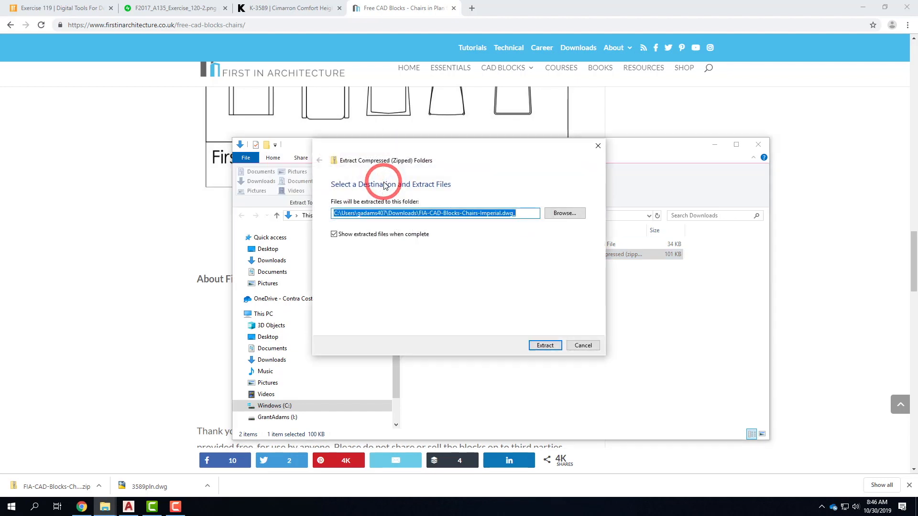
{"action": "left_click", "coordinate": [565, 213]}
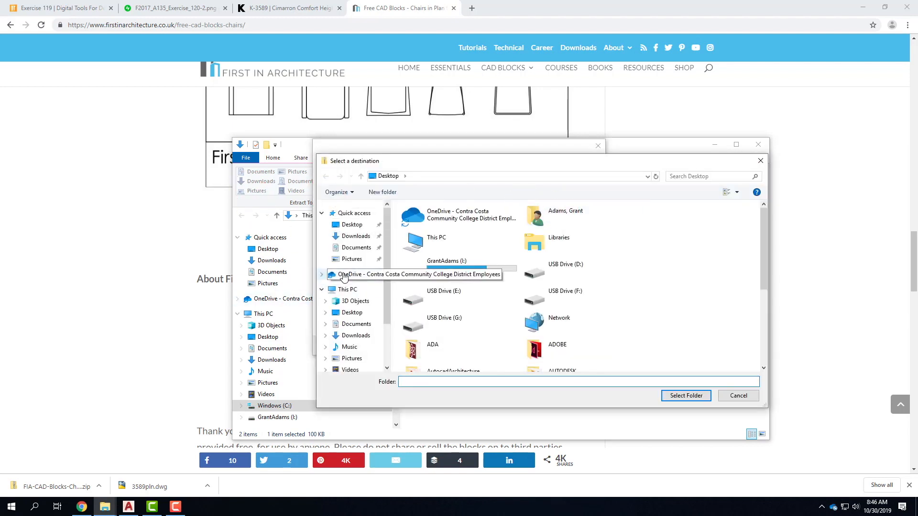
{"action": "left_click", "coordinate": [344, 276]}
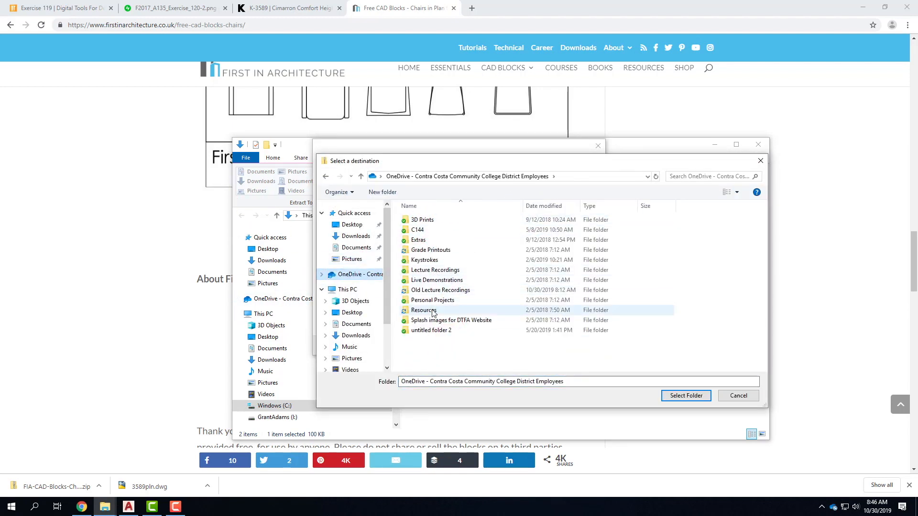
{"action": "double_click", "coordinate": [434, 312]}
{"action": "double_click", "coordinate": [427, 230]}
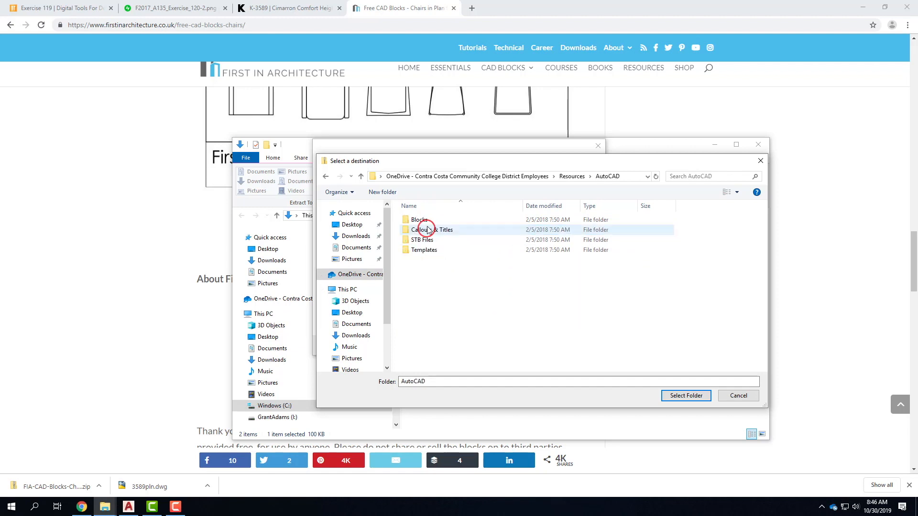
{"action": "double_click", "coordinate": [427, 220]}
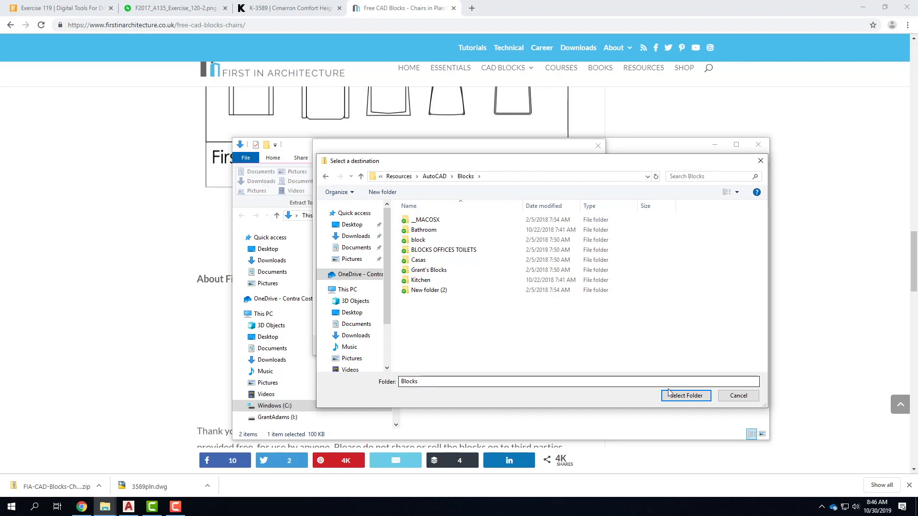
Create a new folder named Chairs inside the Blocks folder and open it.
{"action": "right_click", "coordinate": [421, 311]}
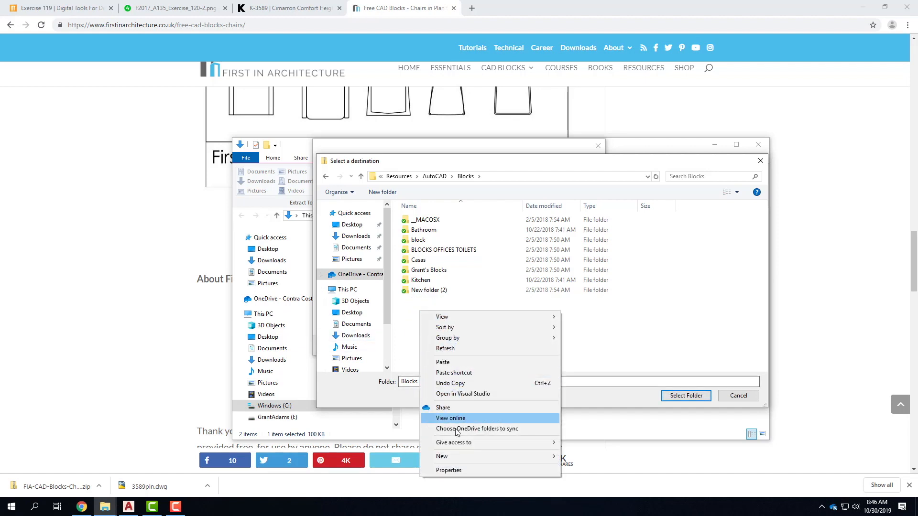
{"action": "mouse_move", "coordinate": [458, 457]}
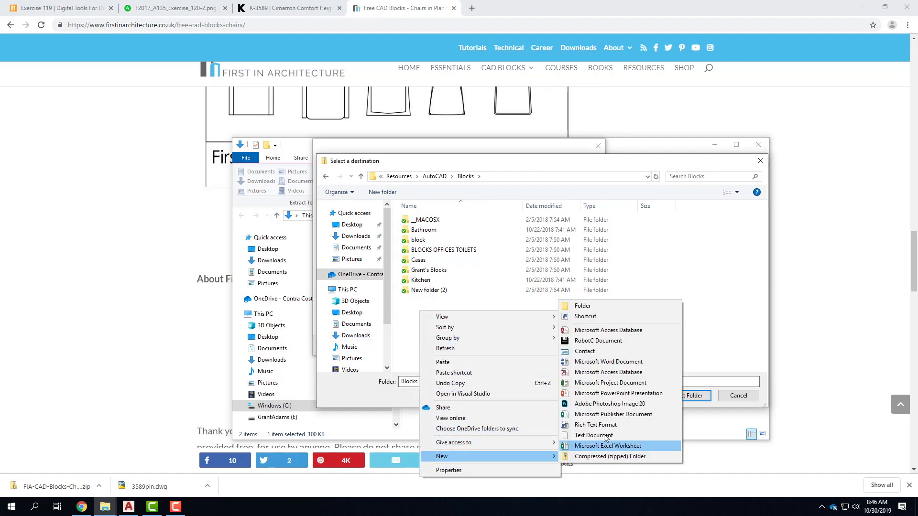
{"action": "left_click", "coordinate": [576, 306]}
{"action": "type", "text": "Chairs"}
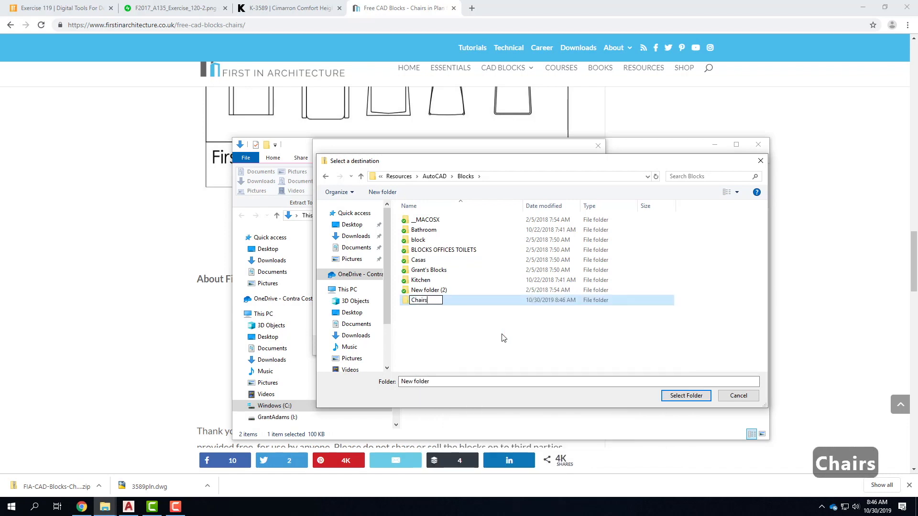
{"action": "left_click", "coordinate": [498, 335]}
{"action": "left_click", "coordinate": [427, 304]}
{"action": "double_click", "coordinate": [427, 304]}
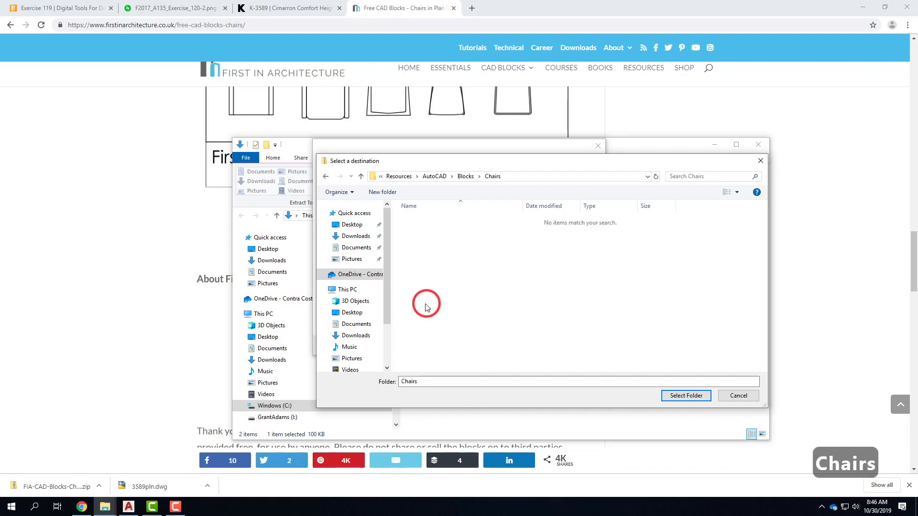
Extract the archive into the Chairs folder and select FIA CAD Blocks Chairs Imperial.dwg.
{"action": "left_click", "coordinate": [689, 395]}
{"action": "left_click", "coordinate": [544, 345]}
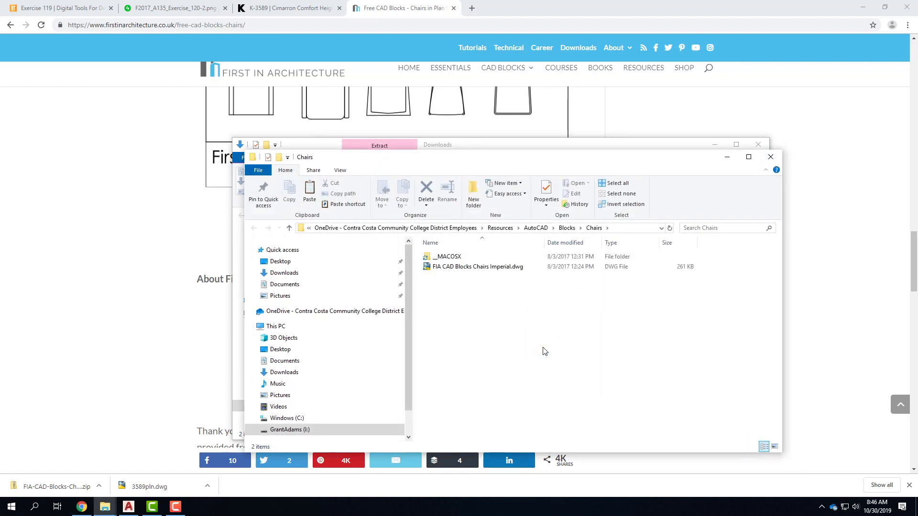
{"action": "left_click", "coordinate": [476, 268]}
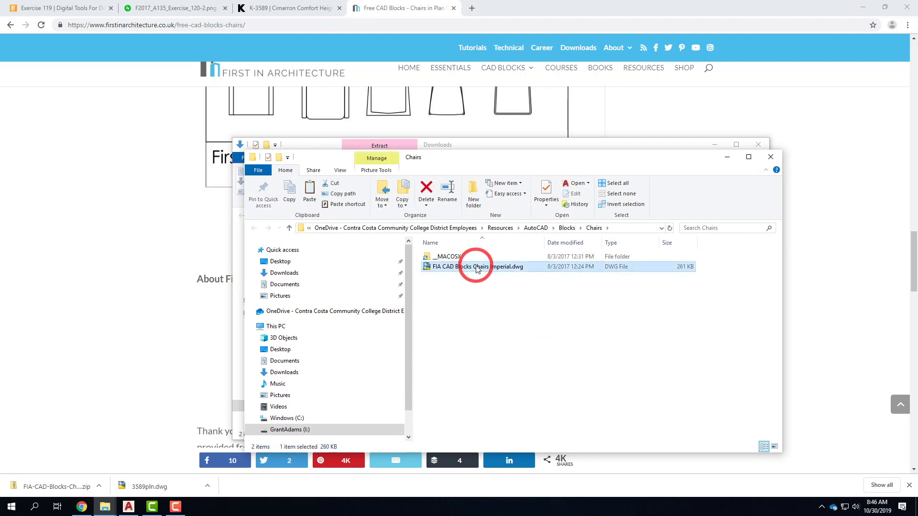
Switch to AutoCAD's A105 floor plan drawing and open the full options for inserting a block.
{"action": "left_click", "coordinate": [129, 509]}
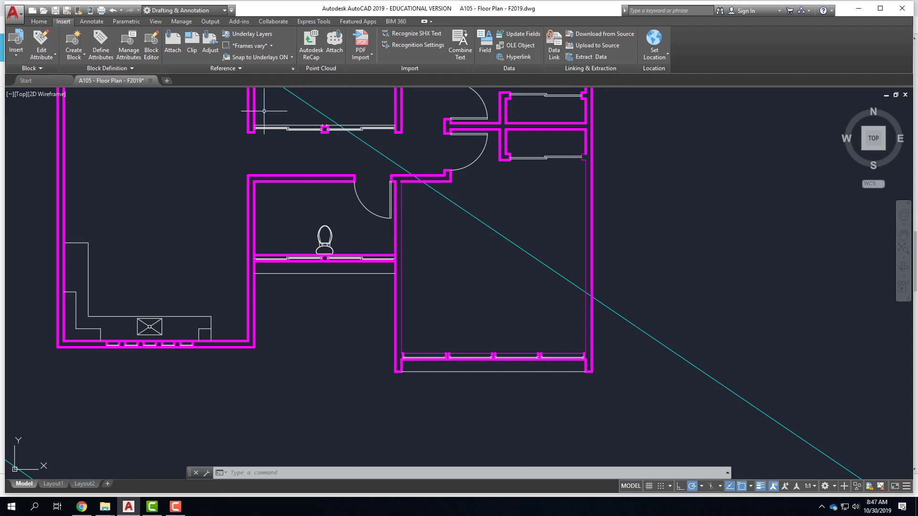
{"action": "left_click", "coordinate": [20, 45]}
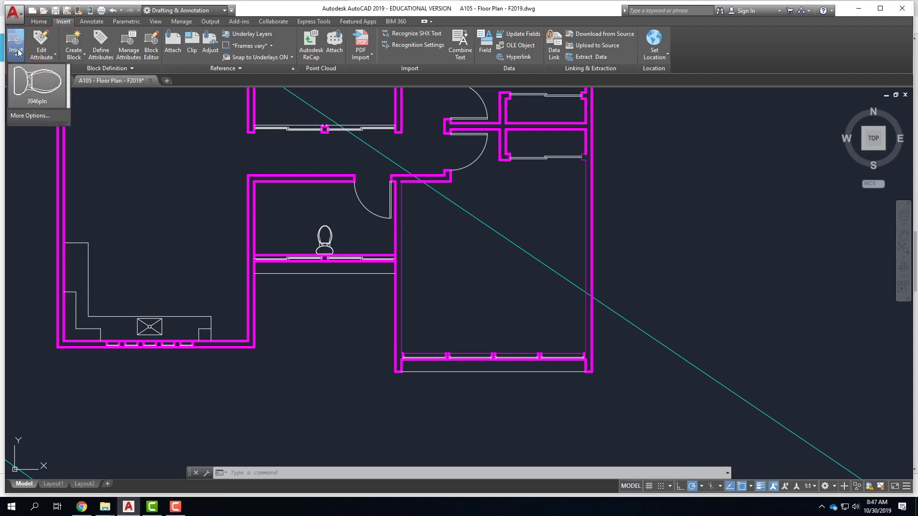
{"action": "left_click", "coordinate": [18, 44]}
{"action": "left_click", "coordinate": [18, 56]}
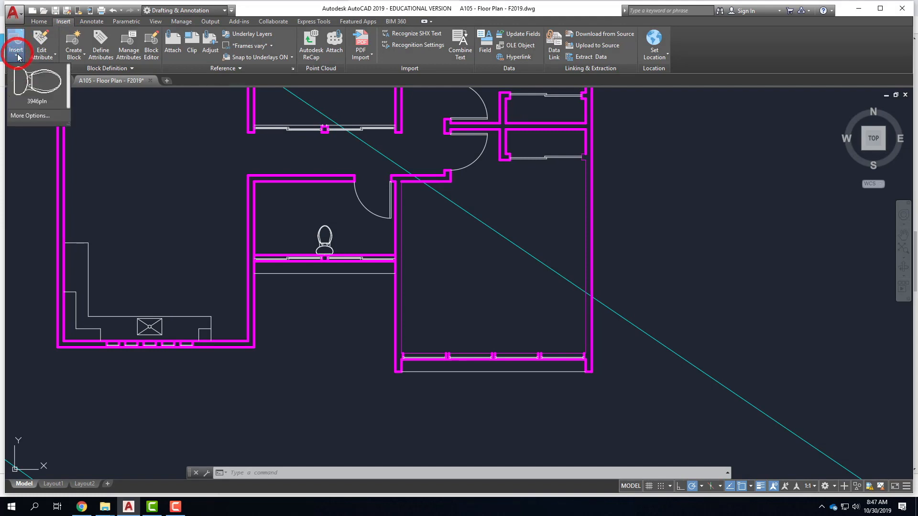
{"action": "left_click", "coordinate": [20, 115]}
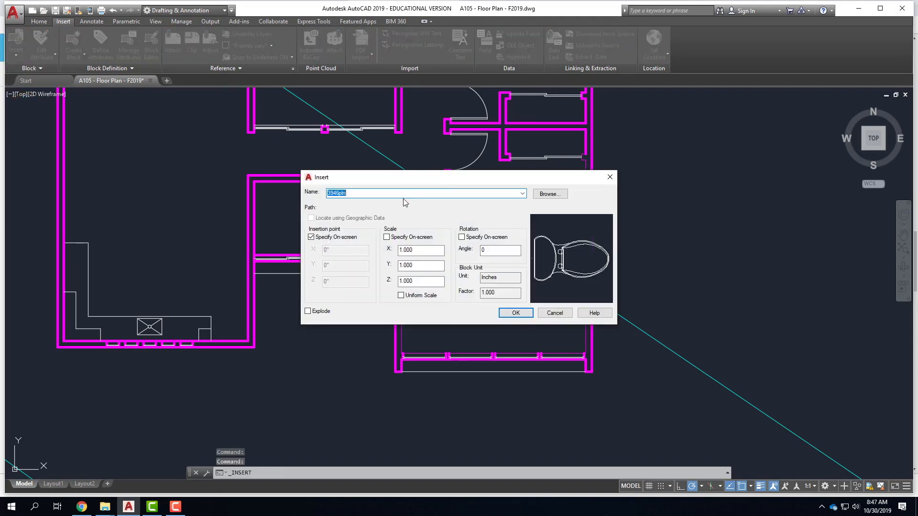
Insert FIA CAD Blocks Chairs Imperial.dwg from the Blocks > Chairs folder, placing the chair sheet east of the floor plan.
{"action": "left_click", "coordinate": [556, 194]}
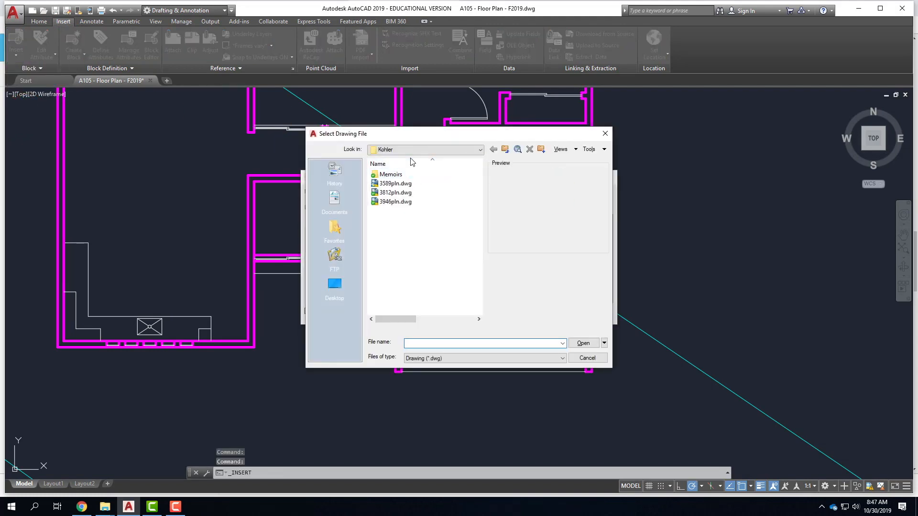
{"action": "left_click", "coordinate": [506, 149]}
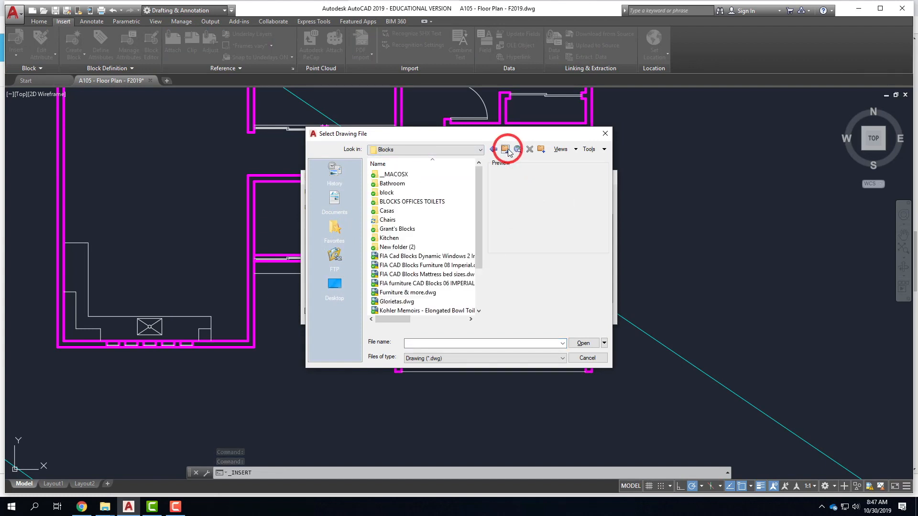
{"action": "left_click", "coordinate": [384, 220]}
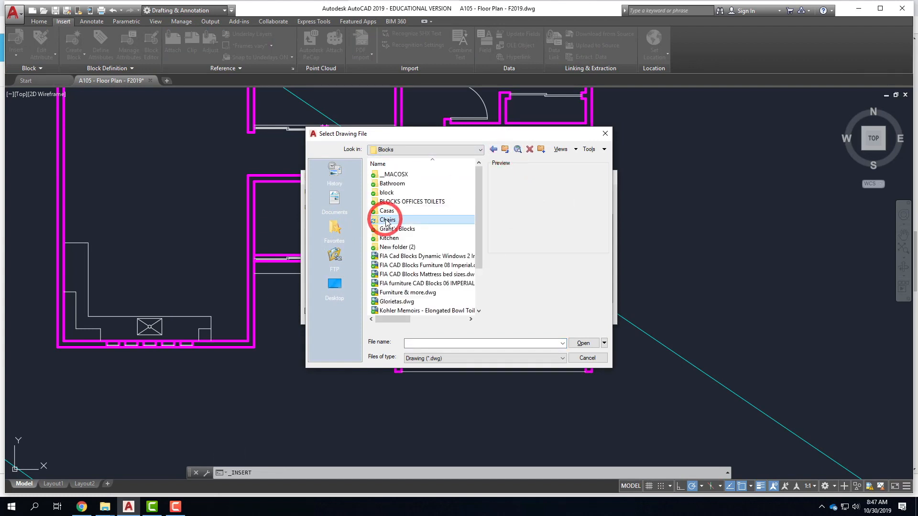
{"action": "double_click", "coordinate": [386, 221]}
{"action": "left_click", "coordinate": [397, 183]}
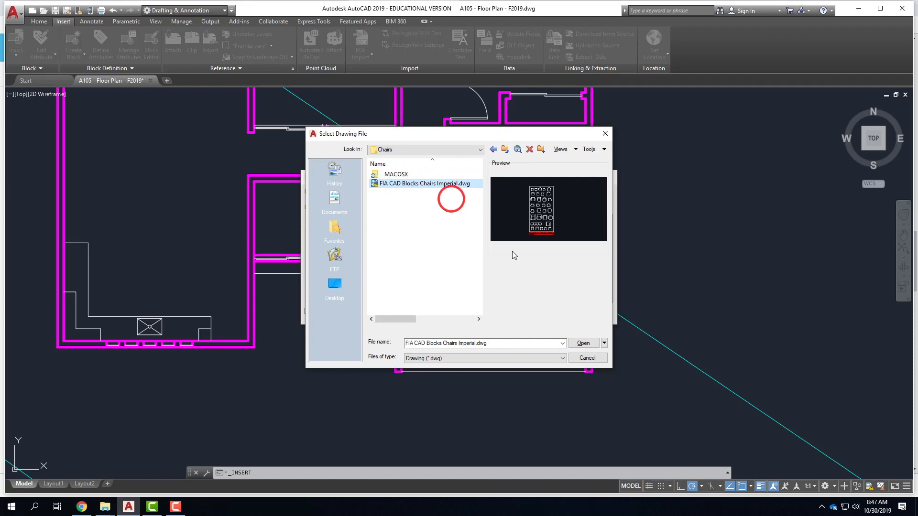
{"action": "left_click", "coordinate": [584, 344]}
{"action": "left_click", "coordinate": [531, 312]}
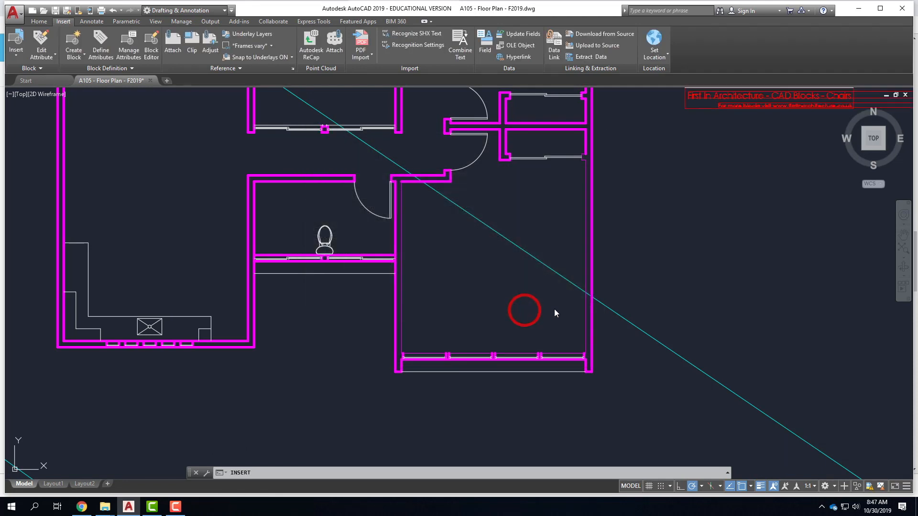
{"action": "left_click", "coordinate": [722, 266]}
Look over the chairs on the inserted sheet and delete the whole sheet from the drawing.
{"action": "scroll", "coordinate": [539, 291], "scroll_direction": "down", "scroll_amount": 8}
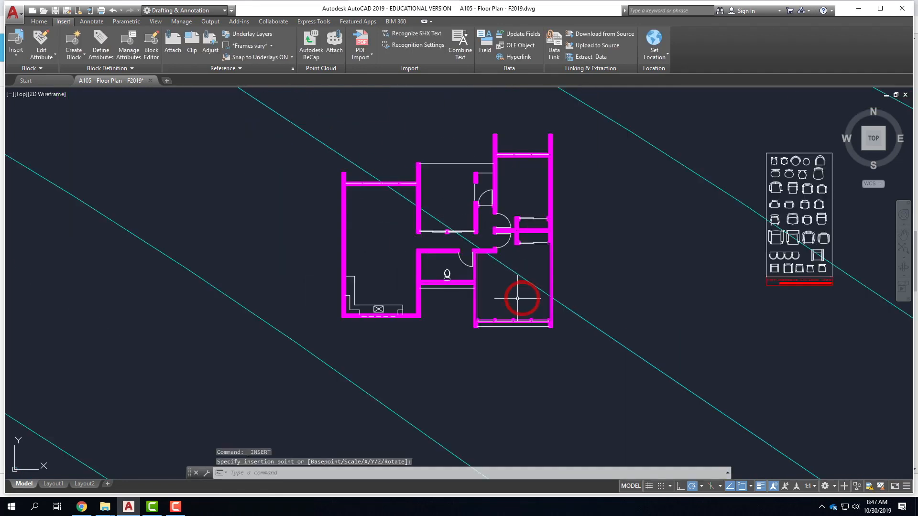
{"action": "scroll", "coordinate": [671, 256], "scroll_direction": "up", "scroll_amount": 8}
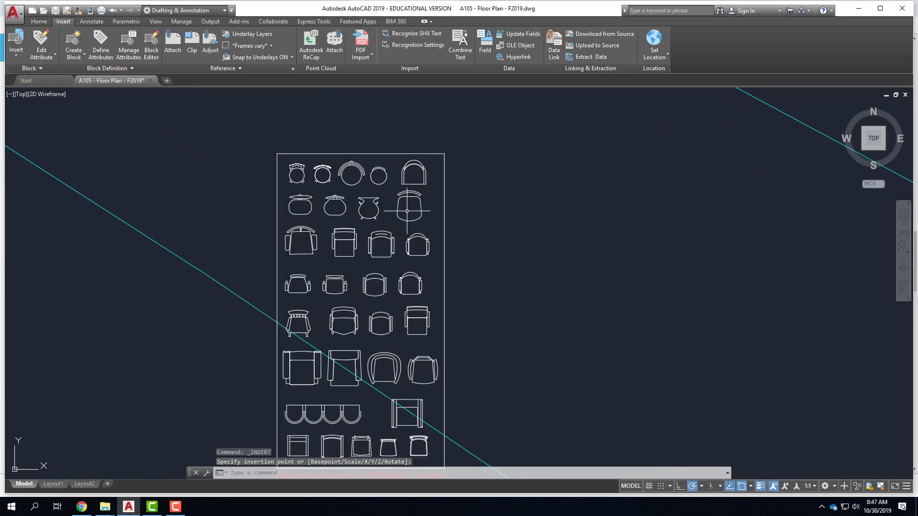
{"action": "scroll", "coordinate": [407, 211], "scroll_direction": "down", "scroll_amount": 4}
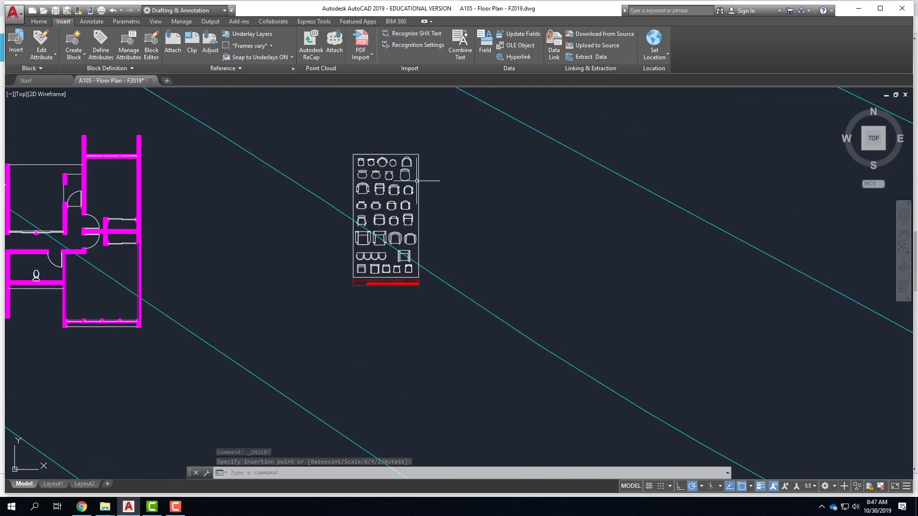
{"action": "left_click", "coordinate": [431, 179]}
{"action": "left_click", "coordinate": [381, 133]}
{"action": "key", "text": "Delete"}
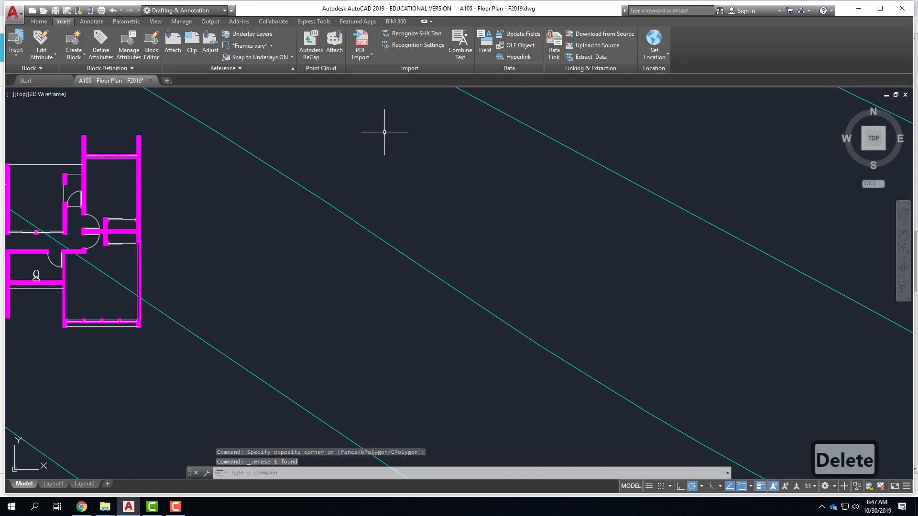
Try to insert one of the drawing's individual chair blocks in the plan's southeast room, below the closet doors.
{"action": "left_click", "coordinate": [16, 48]}
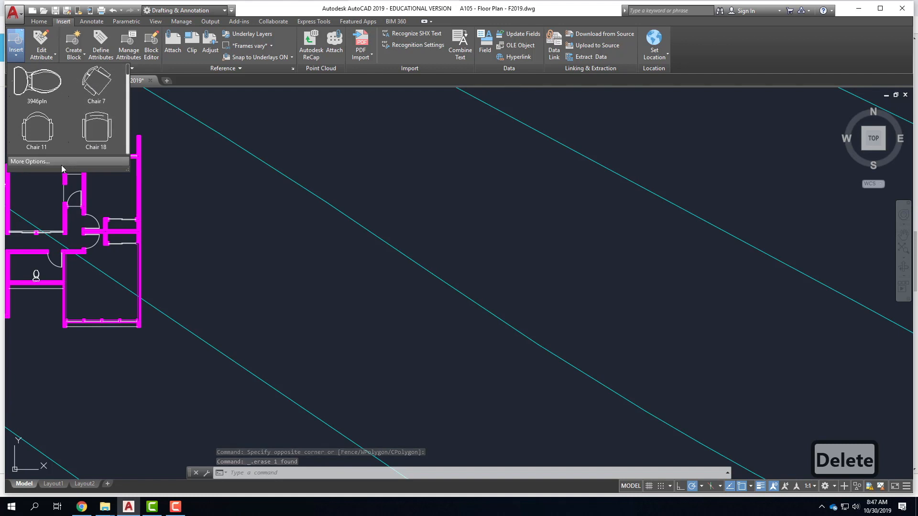
{"action": "left_click_drag", "start_coordinate": [128, 70], "coordinate": [133, 127]}
{"action": "left_click", "coordinate": [99, 128]}
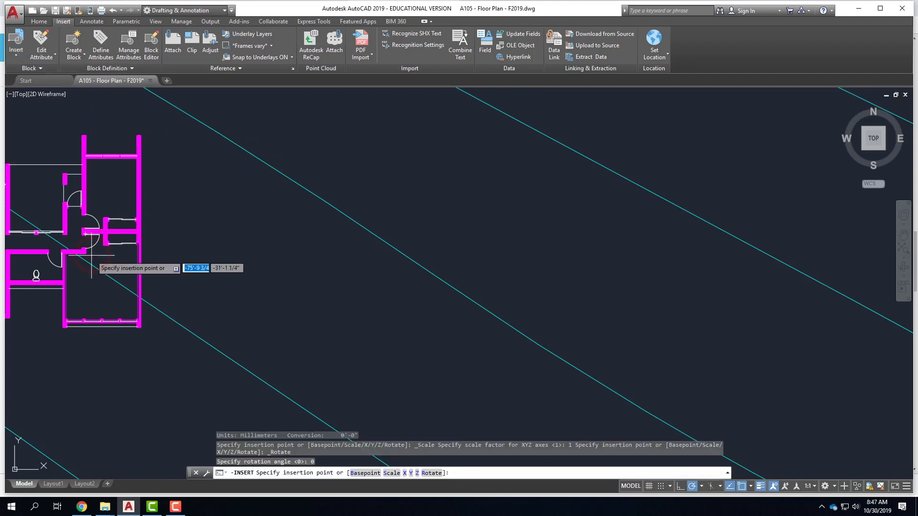
{"action": "scroll", "coordinate": [110, 244], "scroll_direction": "up", "scroll_amount": 8}
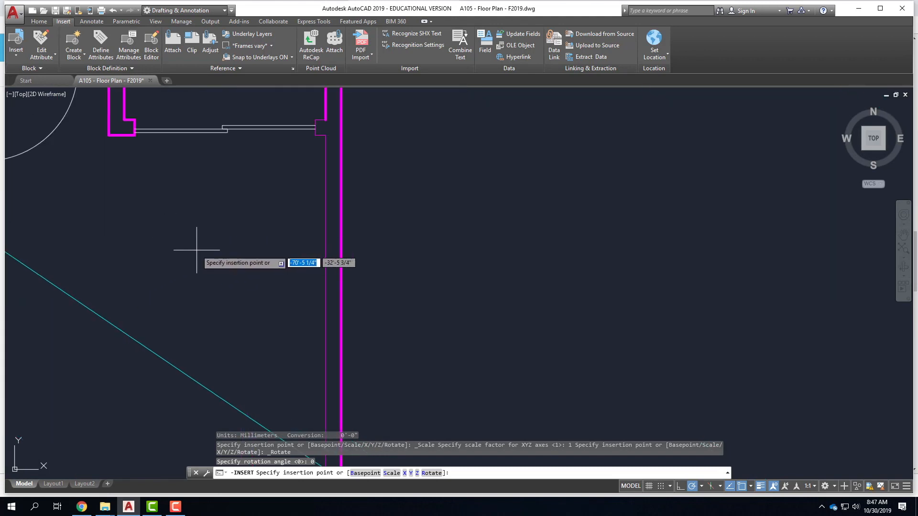
{"action": "left_click", "coordinate": [230, 230]}
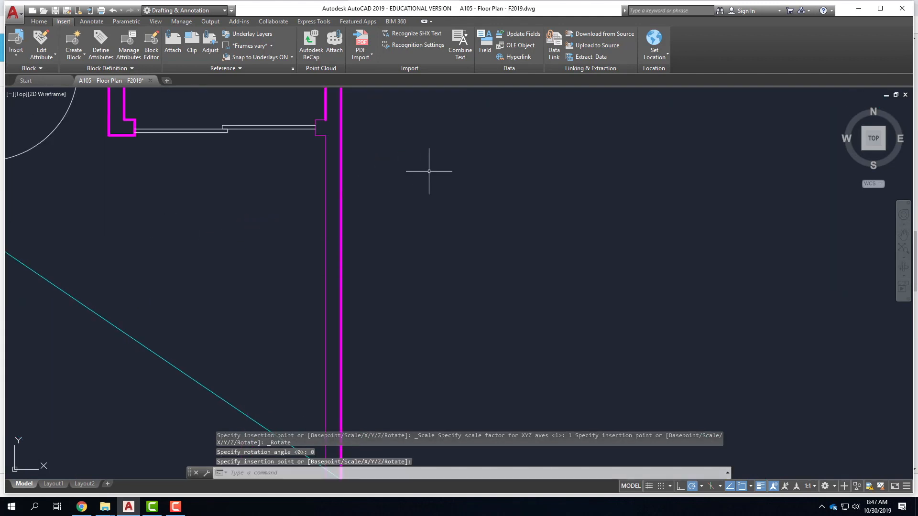
{"action": "scroll", "coordinate": [431, 171], "scroll_direction": "down", "scroll_amount": 10}
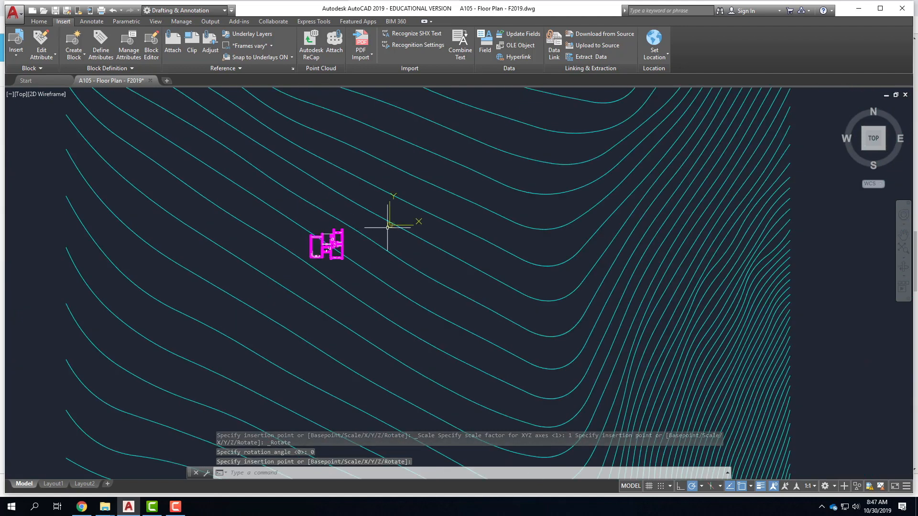
{"action": "scroll", "coordinate": [352, 241], "scroll_direction": "up", "scroll_amount": 6}
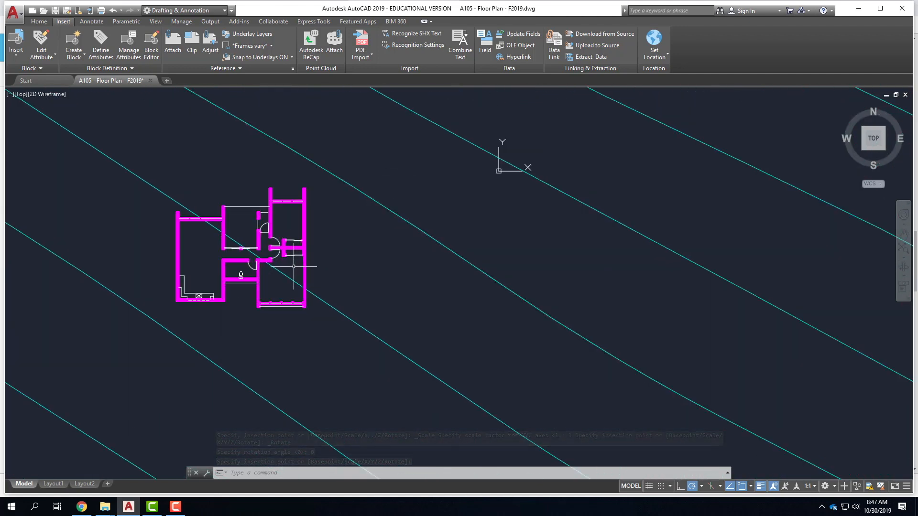
{"action": "scroll", "coordinate": [292, 269], "scroll_direction": "up", "scroll_amount": 4}
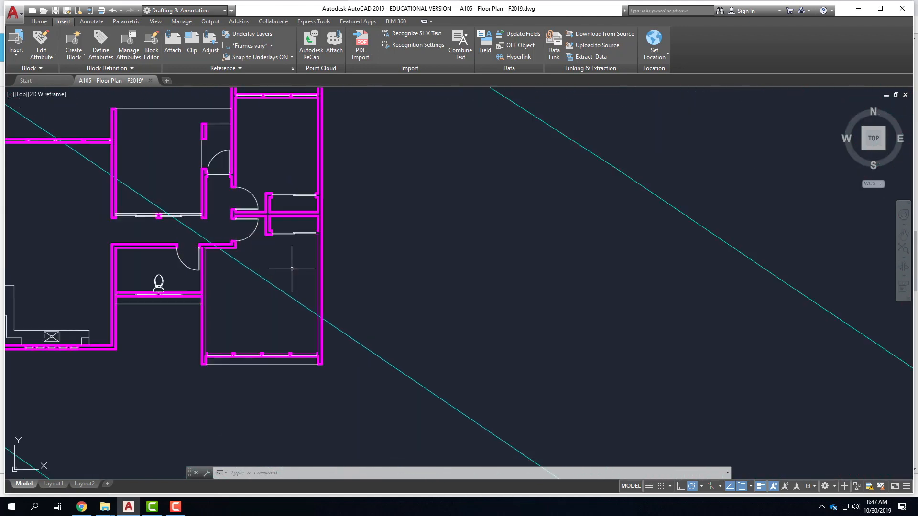
Try to insert another chair block just outside the floor plan's east exterior wall.
{"action": "left_click", "coordinate": [16, 43]}
{"action": "left_click", "coordinate": [90, 85]}
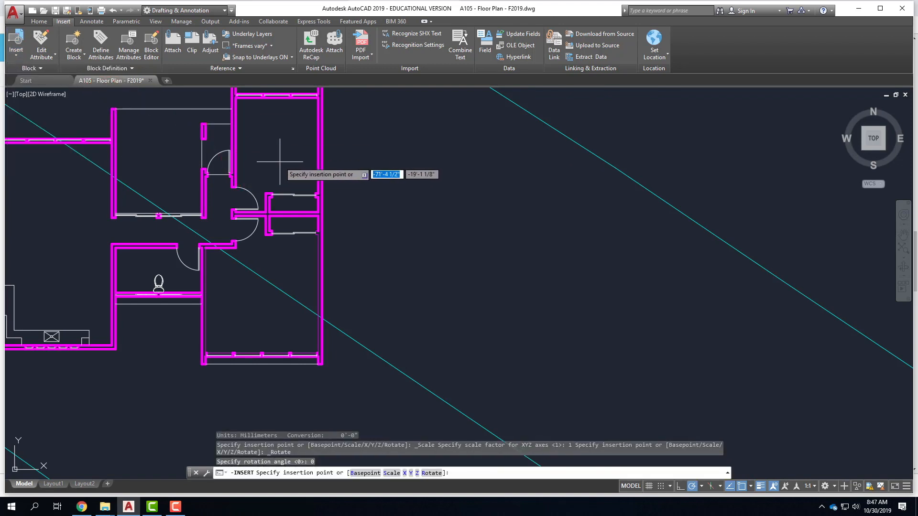
{"action": "left_click", "coordinate": [357, 166]}
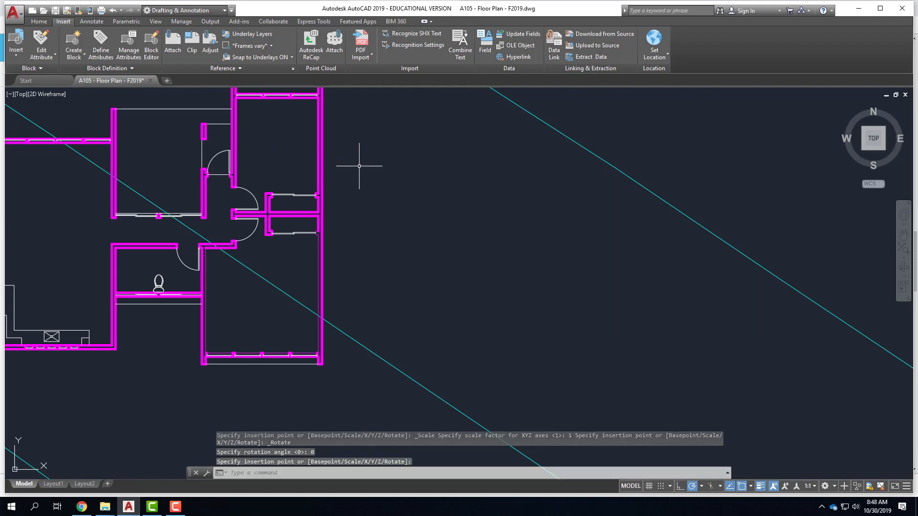
{"action": "scroll", "coordinate": [375, 152], "scroll_direction": "down", "scroll_amount": 4}
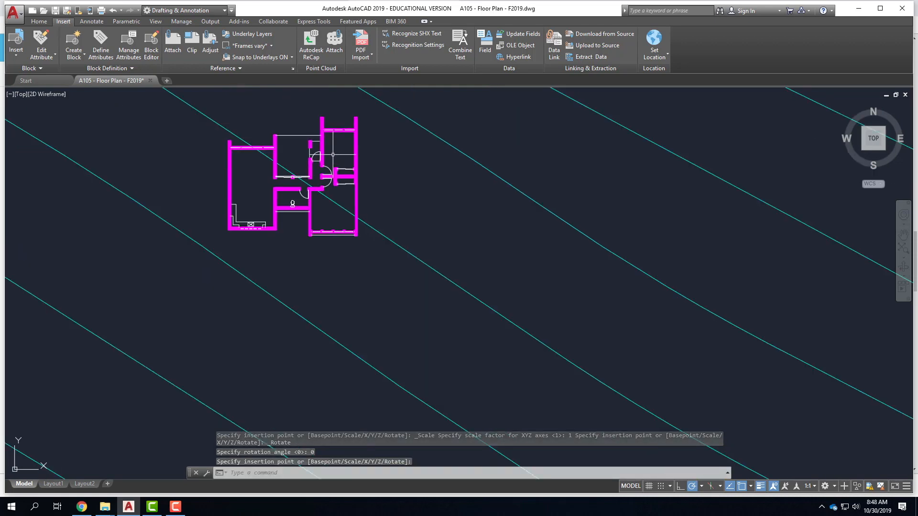
Move the two chair blocks lying far northeast on the contours to the floor plan's southeast room.
{"action": "scroll", "coordinate": [333, 155], "scroll_direction": "up", "scroll_amount": 4}
{"action": "scroll", "coordinate": [322, 144], "scroll_direction": "down", "scroll_amount": 15}
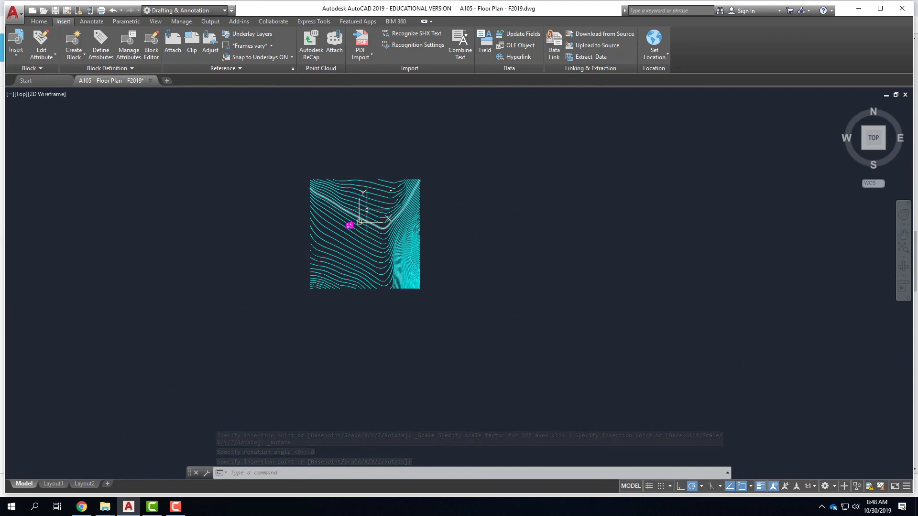
{"action": "scroll", "coordinate": [367, 211], "scroll_direction": "up", "scroll_amount": 12}
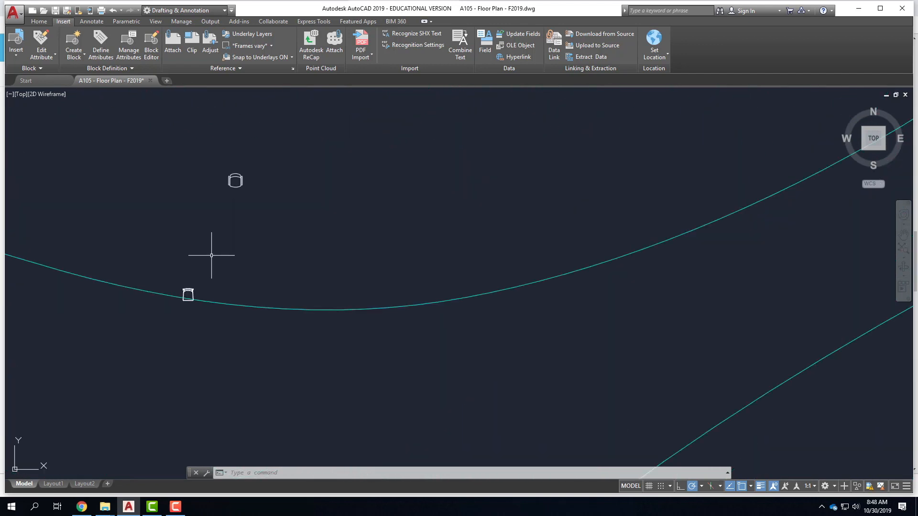
{"action": "scroll", "coordinate": [218, 254], "scroll_direction": "up", "scroll_amount": 2}
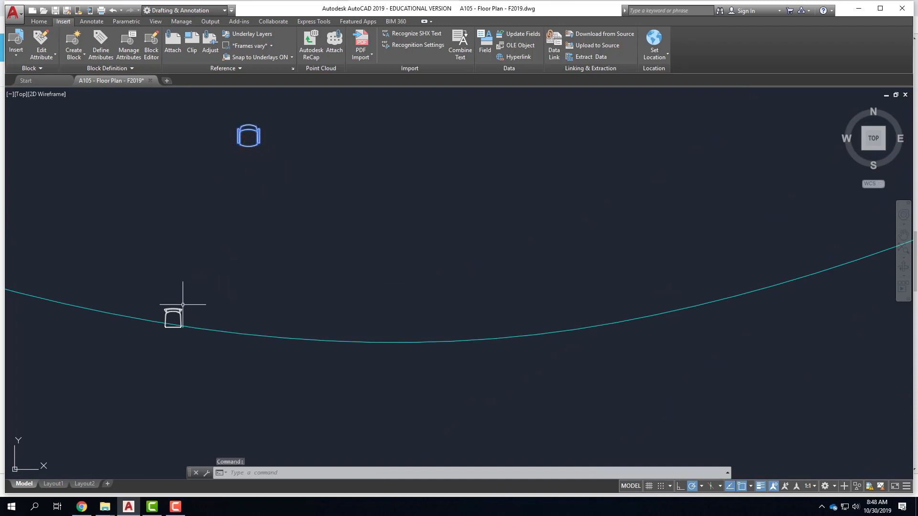
{"action": "type", "text": "move"}
{"action": "key", "text": "Return"}
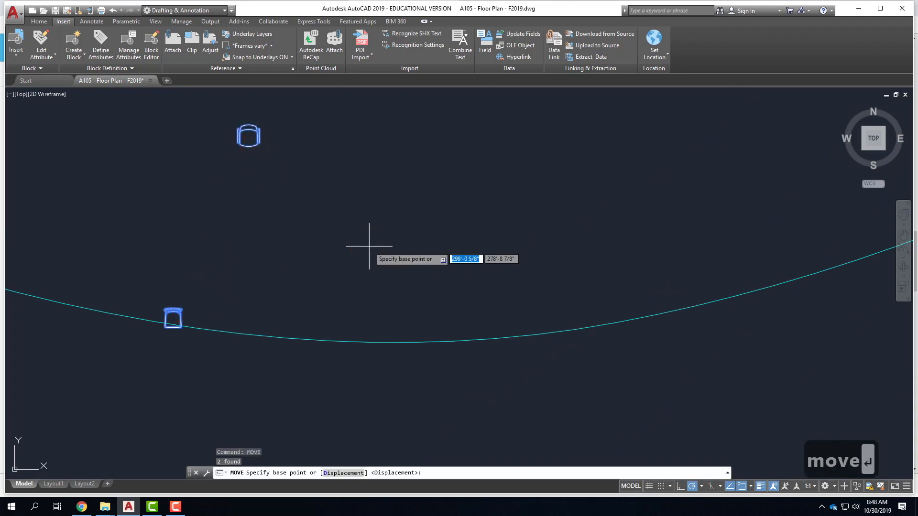
{"action": "left_click", "coordinate": [359, 247]}
{"action": "scroll", "coordinate": [484, 181], "scroll_direction": "down", "scroll_amount": 8}
{"action": "scroll", "coordinate": [484, 181], "scroll_direction": "down", "scroll_amount": 3}
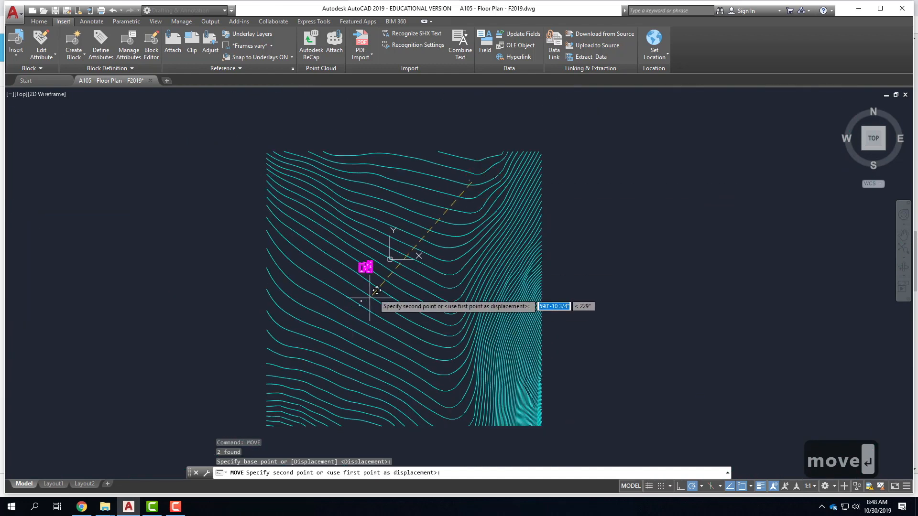
{"action": "scroll", "coordinate": [348, 267], "scroll_direction": "up", "scroll_amount": 8}
{"action": "scroll", "coordinate": [270, 231], "scroll_direction": "up", "scroll_amount": 3}
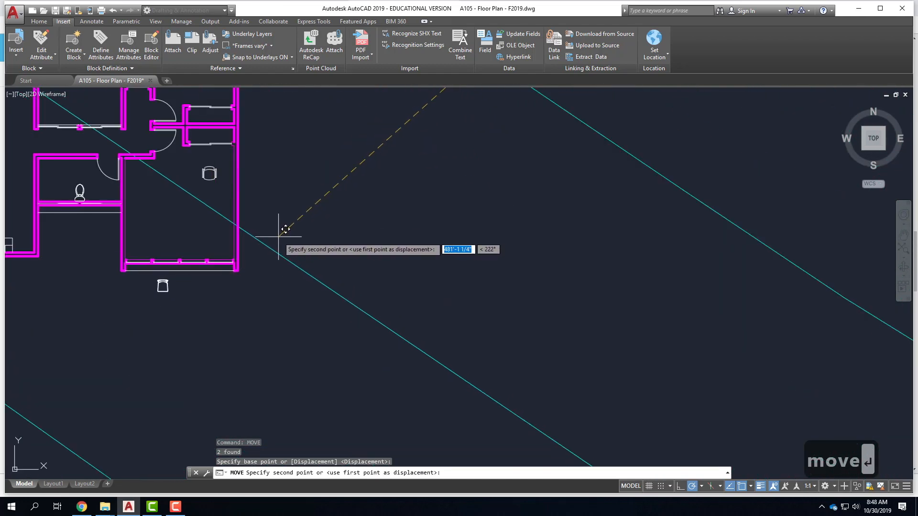
{"action": "scroll", "coordinate": [153, 263], "scroll_direction": "up", "scroll_amount": 6}
{"action": "scroll", "coordinate": [237, 335], "scroll_direction": "down", "scroll_amount": 6}
{"action": "key", "text": "Escape"}
Move the armchair from the southeast room into the northwest corner of the northeast room.
{"action": "scroll", "coordinate": [268, 261], "scroll_direction": "up", "scroll_amount": 3}
{"action": "left_click", "coordinate": [297, 239]}
{"action": "left_click", "coordinate": [252, 188]}
{"action": "type", "text": "move"}
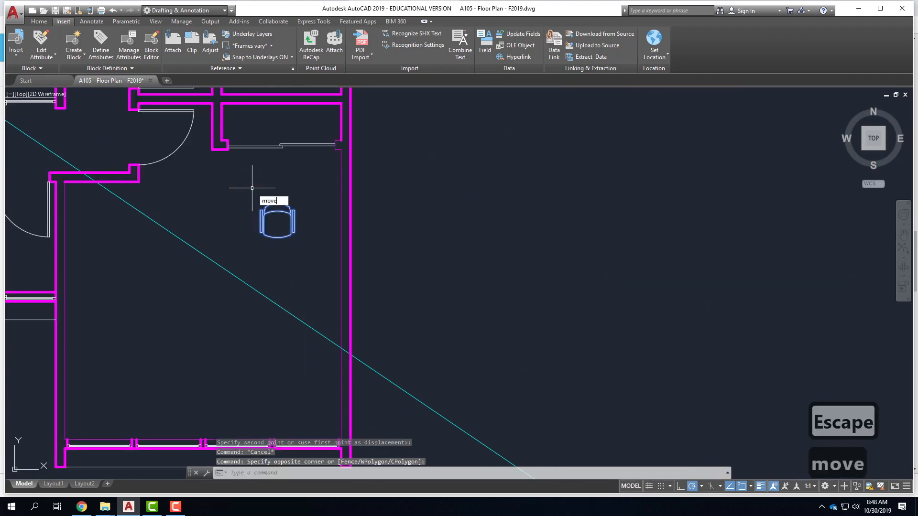
{"action": "key", "text": "Return"}
{"action": "left_click", "coordinate": [281, 226]}
{"action": "scroll", "coordinate": [303, 159], "scroll_direction": "down", "scroll_amount": 3}
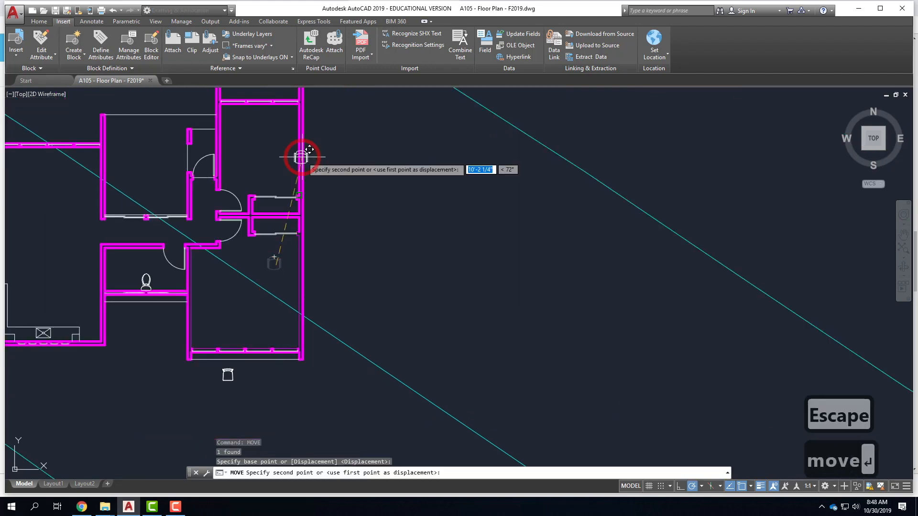
{"action": "scroll", "coordinate": [287, 184], "scroll_direction": "up", "scroll_amount": 3}
{"action": "scroll", "coordinate": [245, 283], "scroll_direction": "down", "scroll_amount": 3}
{"action": "scroll", "coordinate": [169, 182], "scroll_direction": "up", "scroll_amount": 3}
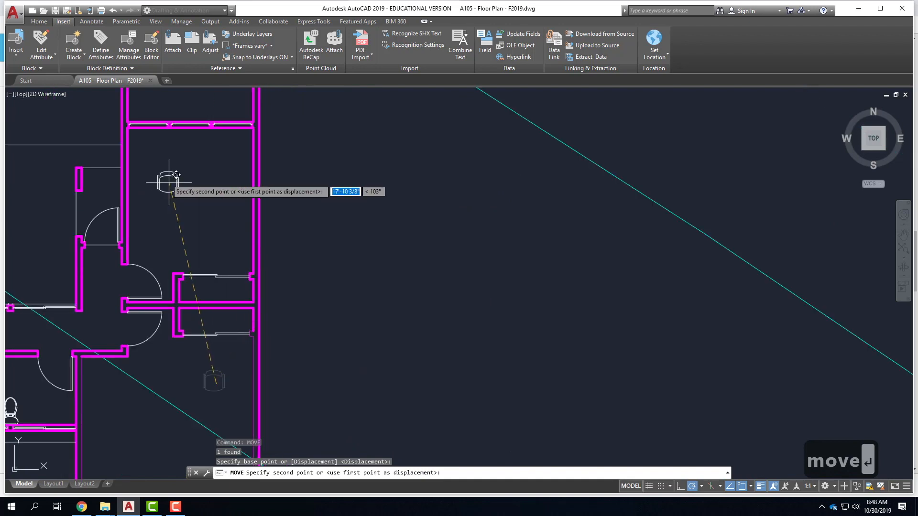
{"action": "left_click", "coordinate": [146, 147]}
Rotate the armchair about 56 degrees counterclockwise around its seat centre so it faces southeast into the room.
{"action": "left_click", "coordinate": [159, 154]}
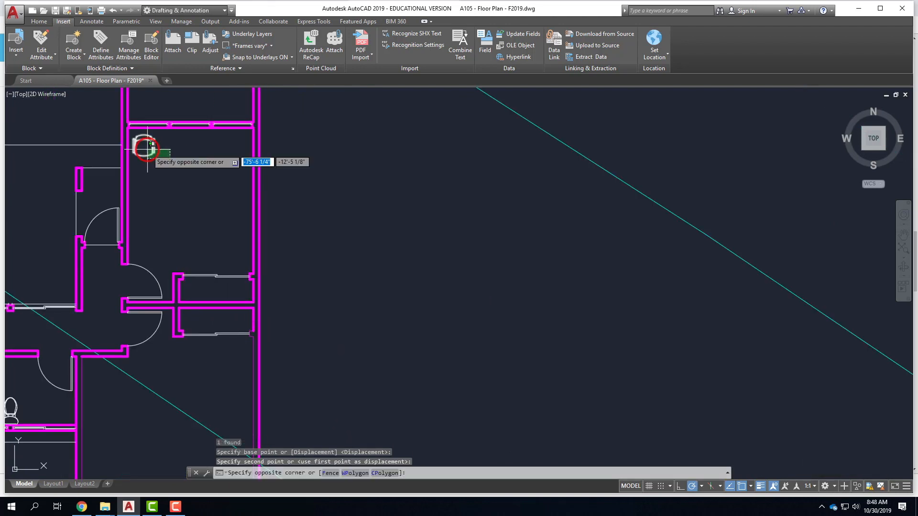
{"action": "left_click", "coordinate": [130, 132]}
{"action": "type", "text": "rotate"}
{"action": "key", "text": "Return"}
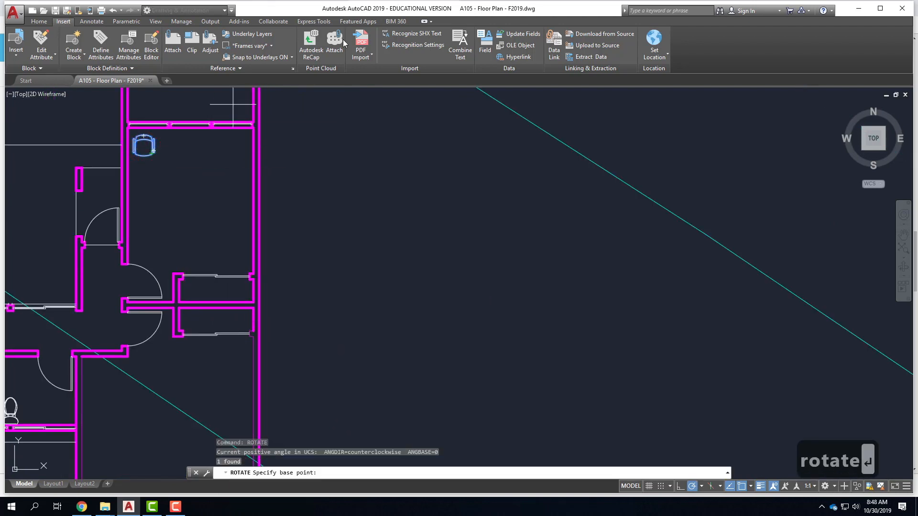
{"action": "scroll", "coordinate": [141, 144], "scroll_direction": "up", "scroll_amount": 5}
{"action": "left_click", "coordinate": [235, 193]}
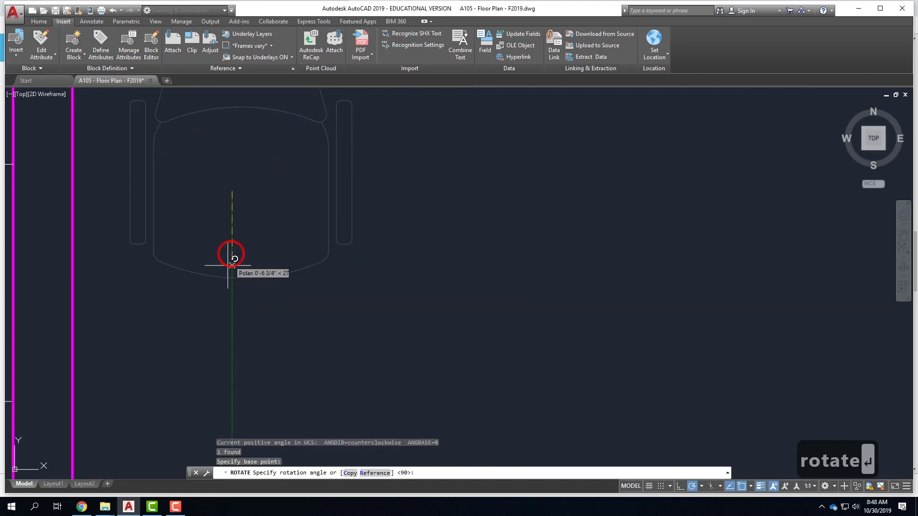
{"action": "scroll", "coordinate": [679, 239], "scroll_direction": "down", "scroll_amount": 5}
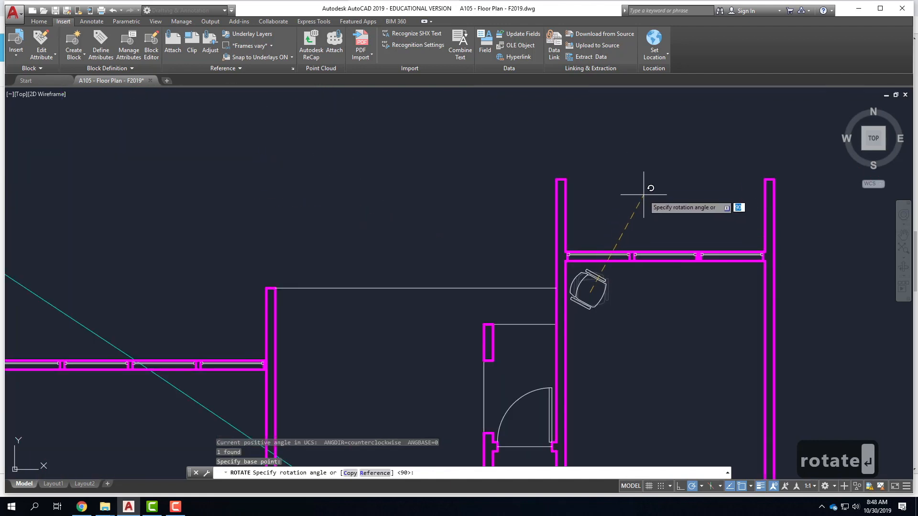
{"action": "left_click", "coordinate": [584, 193]}
Move the chair lying south of the plan into the southwest corner of the southeast room.
{"action": "scroll", "coordinate": [559, 300], "scroll_direction": "down", "scroll_amount": 5}
{"action": "scroll", "coordinate": [559, 300], "scroll_direction": "up", "scroll_amount": 5}
{"action": "left_click", "coordinate": [514, 296]}
{"action": "left_click", "coordinate": [452, 245]}
{"action": "type", "text": "molve"}
{"action": "key", "text": "Return"}
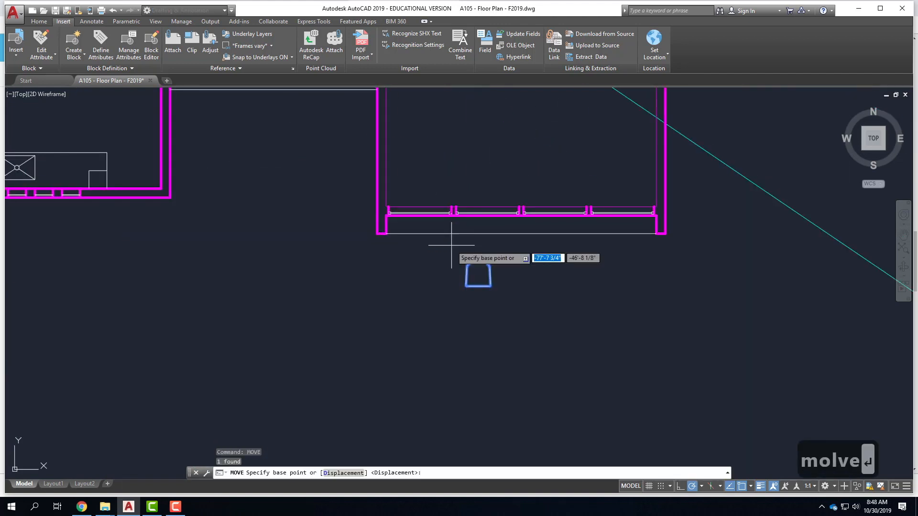
{"action": "left_click", "coordinate": [478, 274]}
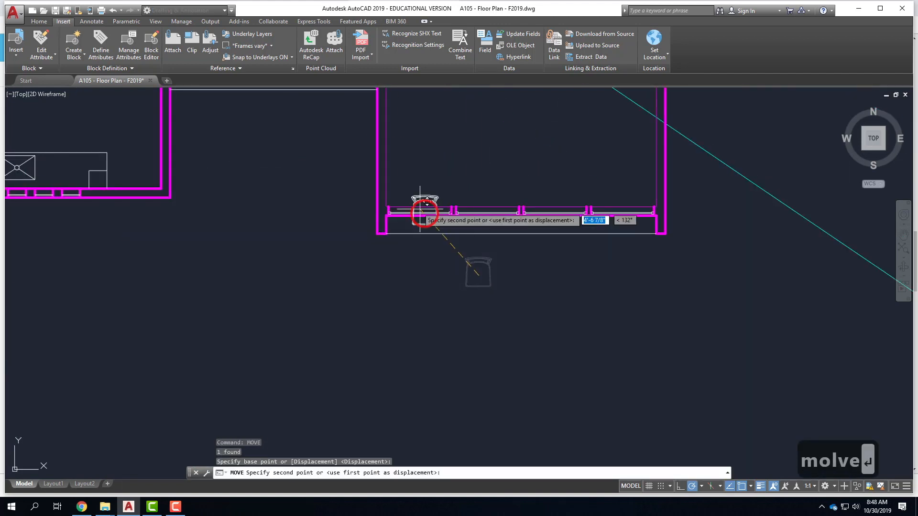
{"action": "left_click", "coordinate": [409, 182]}
Try to rotate the chair in the southeast room's corner around its seat centre.
{"action": "left_click", "coordinate": [409, 180]}
{"action": "type", "text": "rotate"}
{"action": "key", "text": "Return"}
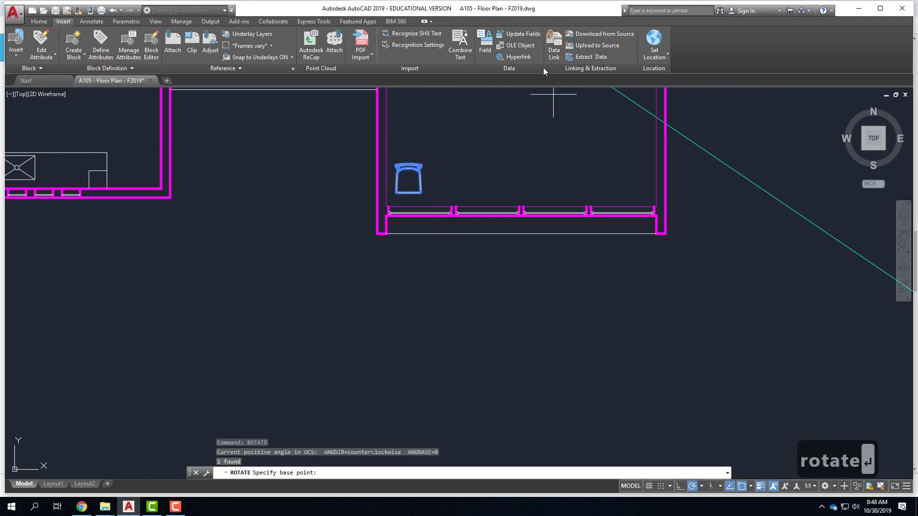
{"action": "left_click", "coordinate": [410, 180]}
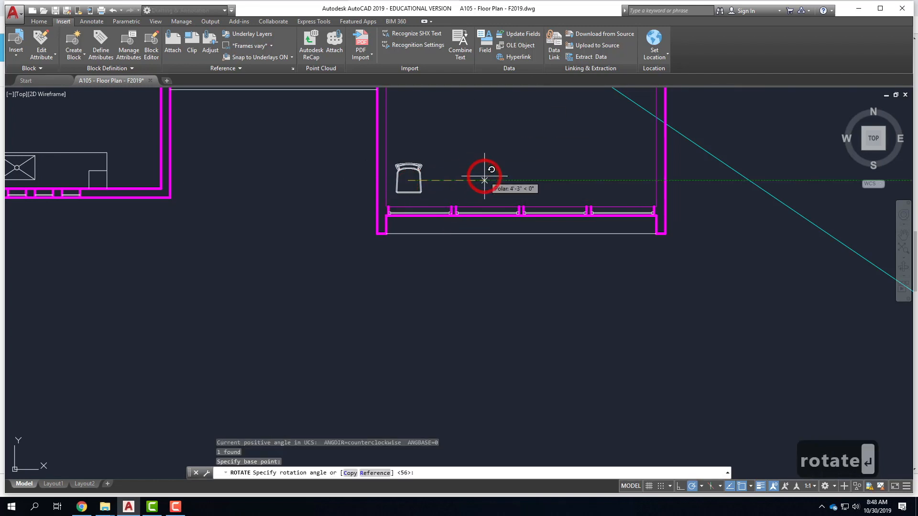
{"action": "left_click", "coordinate": [484, 177]}
Rotate the southeast room's corner chair around its seat centre so it faces diagonally northeast into the room.
{"action": "right_click", "coordinate": [414, 174]}
{"action": "left_click", "coordinate": [417, 180]}
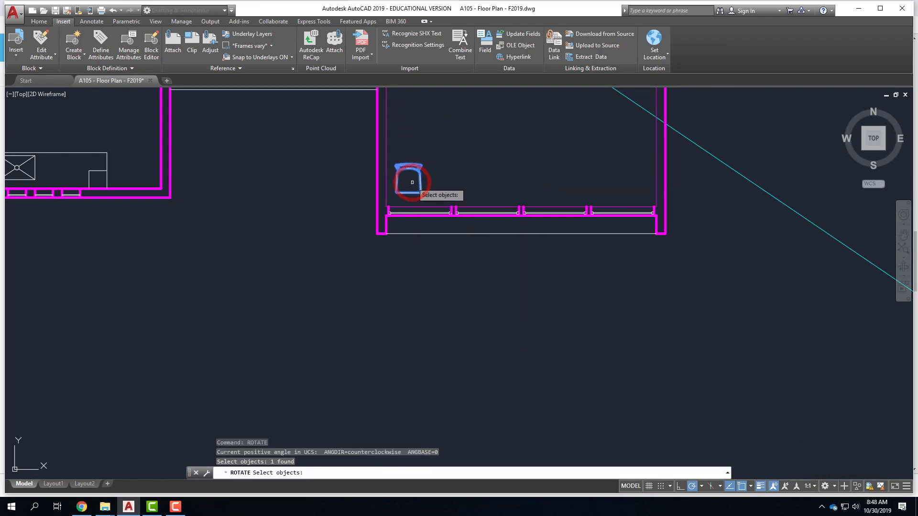
{"action": "key", "text": "Return"}
{"action": "left_click", "coordinate": [410, 180]}
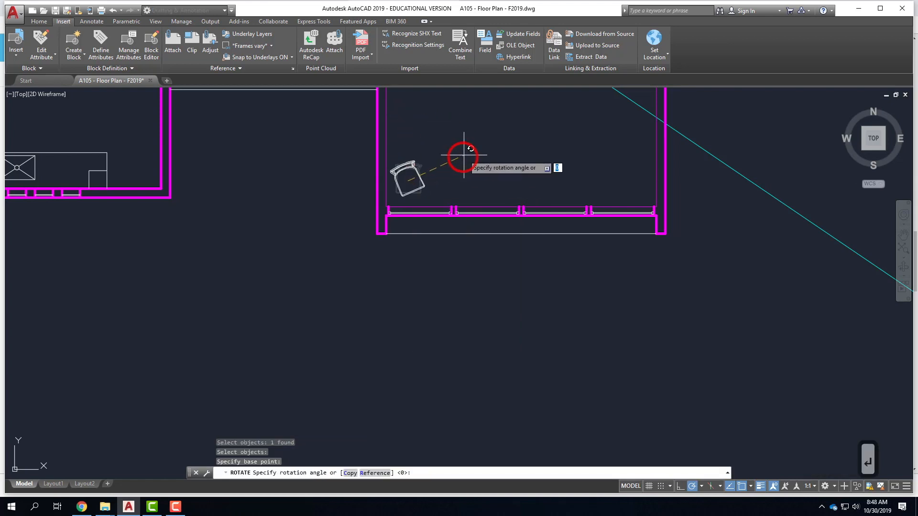
{"action": "left_click", "coordinate": [344, 114]}
{"action": "key", "text": "Escape"}
{"action": "scroll", "coordinate": [383, 267], "scroll_direction": "down", "scroll_amount": 5}
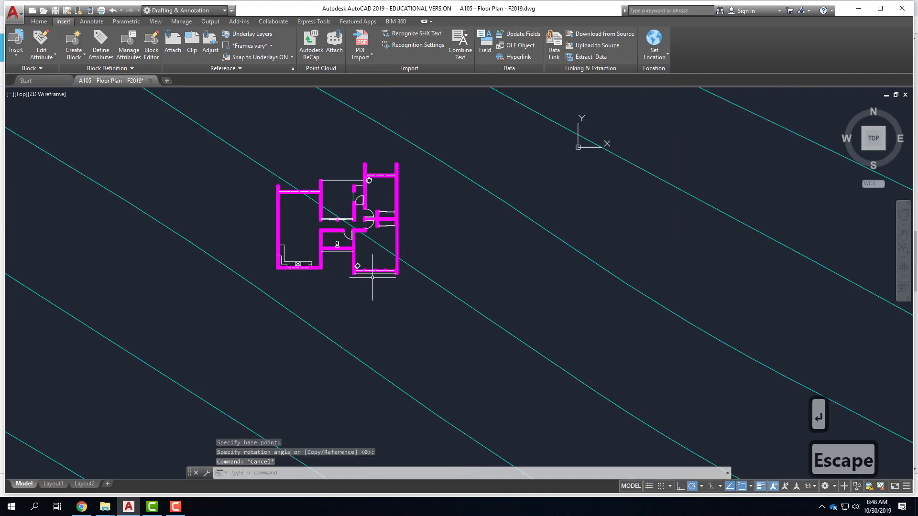
{"action": "scroll", "coordinate": [383, 185], "scroll_direction": "up", "scroll_amount": 4}
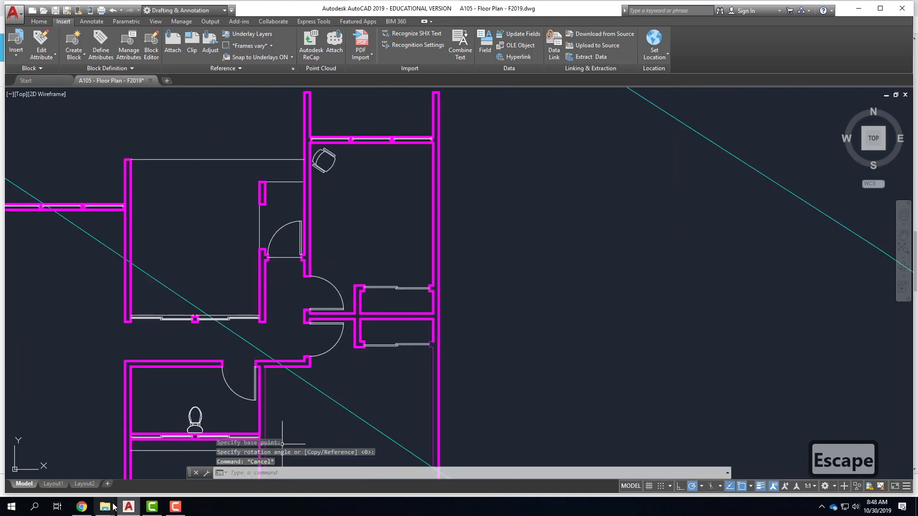
Switch to the browser, return to First In Architecture's CAD blocks listing and open its third page.
{"action": "left_click", "coordinate": [82, 507]}
{"action": "left_click", "coordinate": [399, 206]}
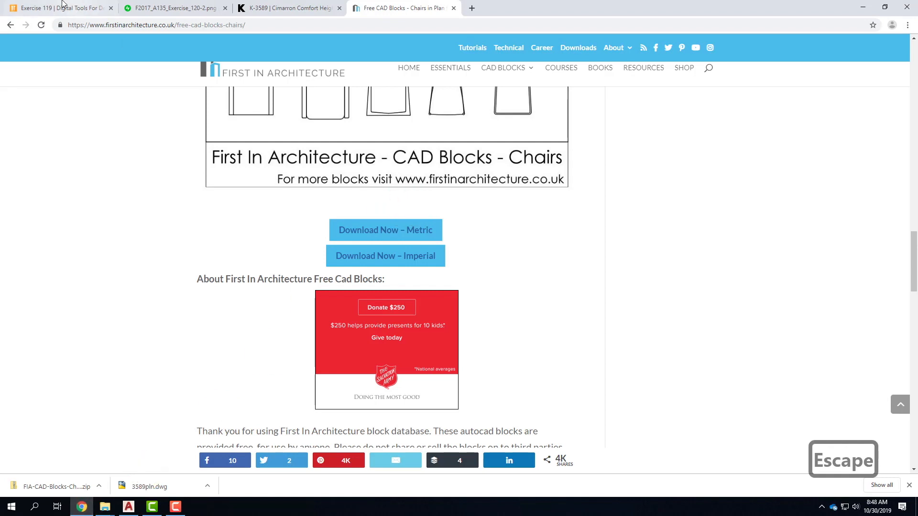
{"action": "left_click", "coordinate": [10, 25]}
{"action": "left_click", "coordinate": [367, 101]}
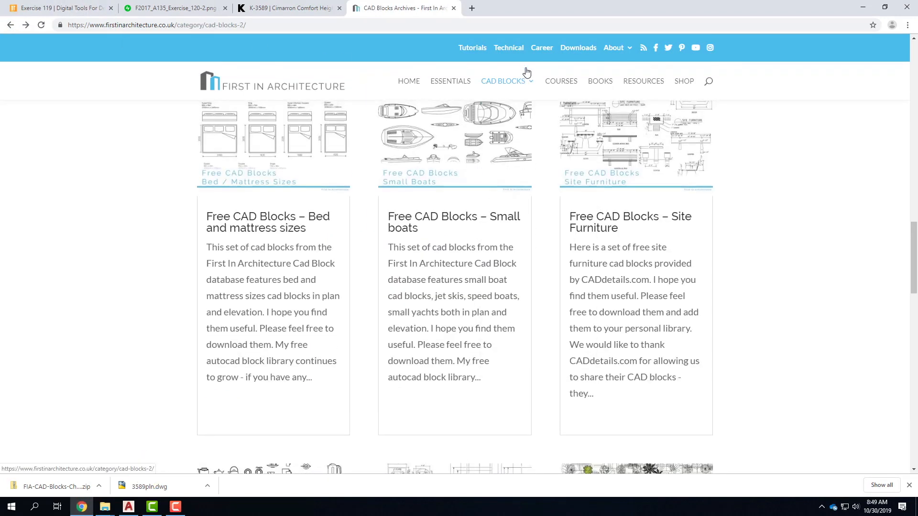
{"action": "mouse_move", "coordinate": [512, 84]}
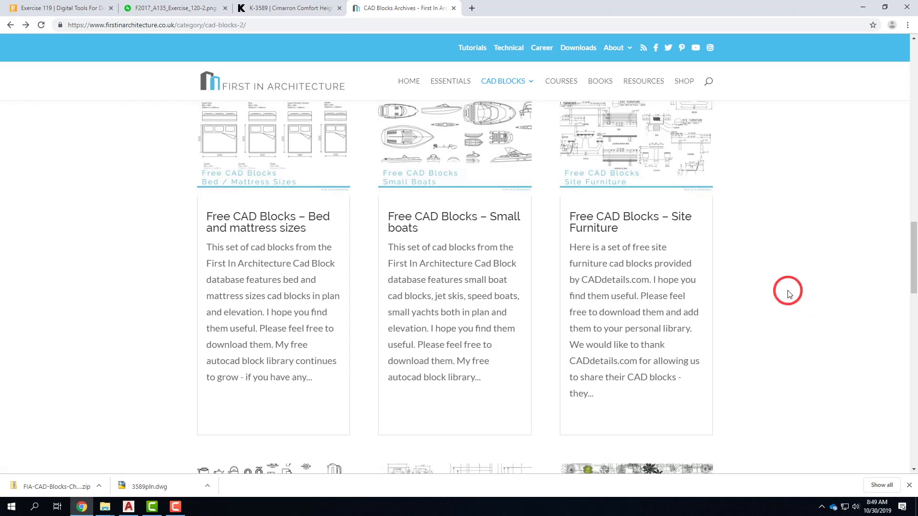
{"action": "scroll", "coordinate": [788, 291], "scroll_direction": "down", "scroll_amount": 9}
{"action": "scroll", "coordinate": [790, 290], "scroll_direction": "down", "scroll_amount": 10}
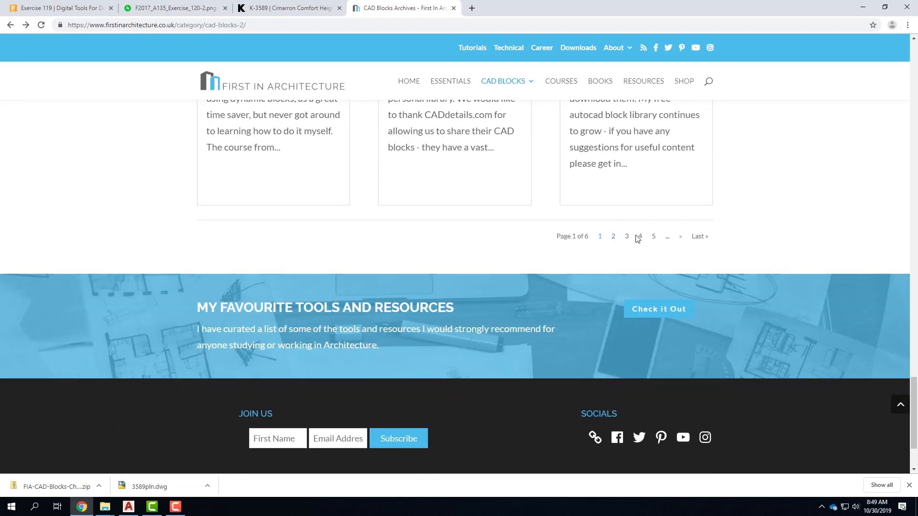
{"action": "left_click", "coordinate": [628, 237]}
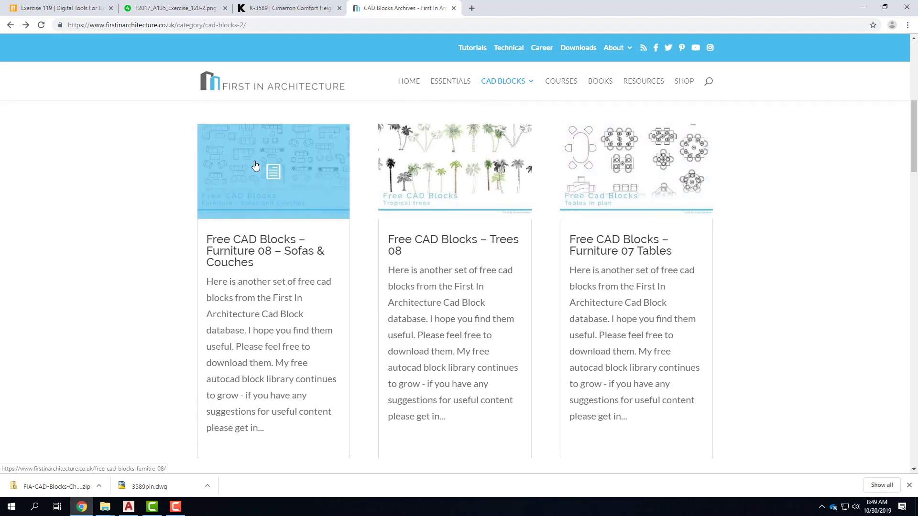
Look through the free block sets on this listing page and open the Beds and Wardrobes set.
{"action": "scroll", "coordinate": [247, 203], "scroll_direction": "down", "scroll_amount": 7}
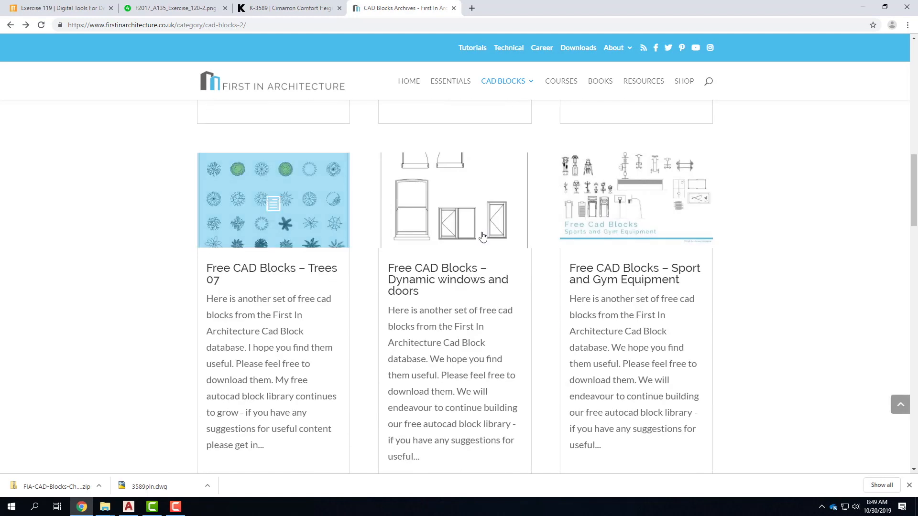
{"action": "scroll", "coordinate": [634, 293], "scroll_direction": "down", "scroll_amount": 11}
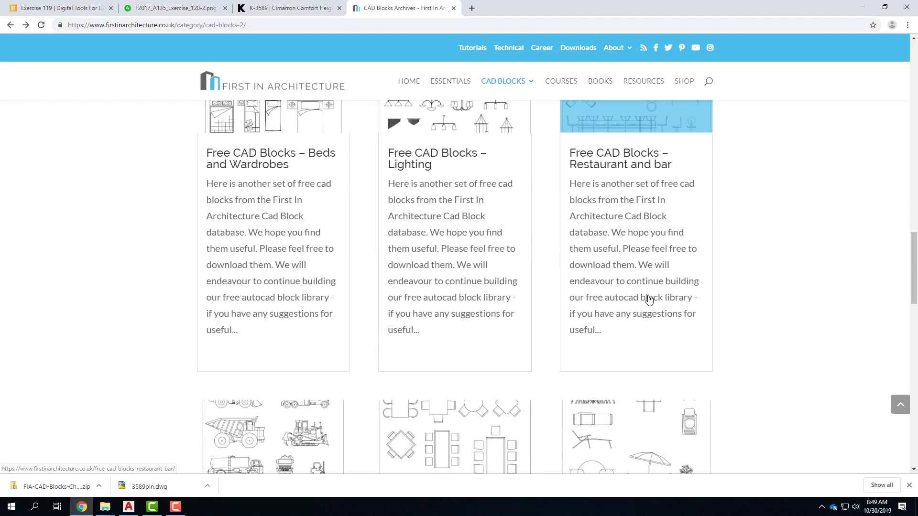
{"action": "scroll", "coordinate": [229, 283], "scroll_direction": "up", "scroll_amount": 4}
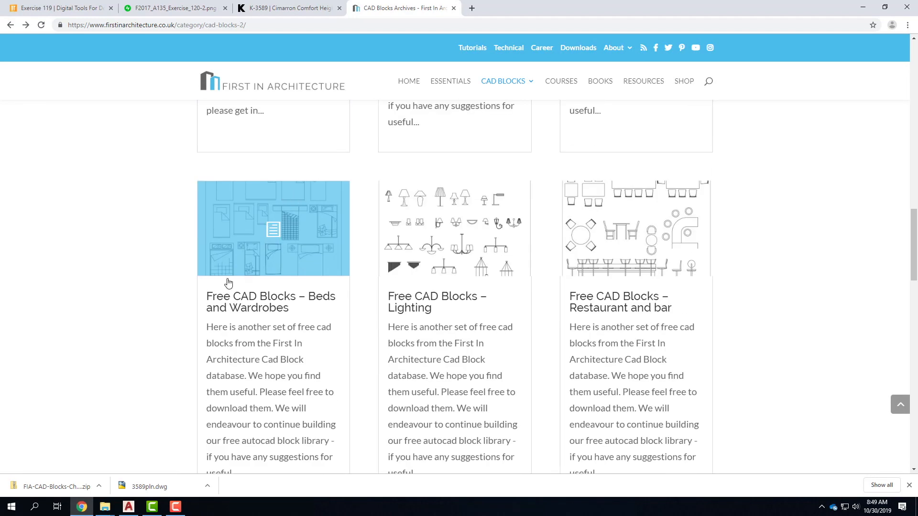
{"action": "left_click", "coordinate": [272, 297]}
{"action": "left_click", "coordinate": [289, 205]}
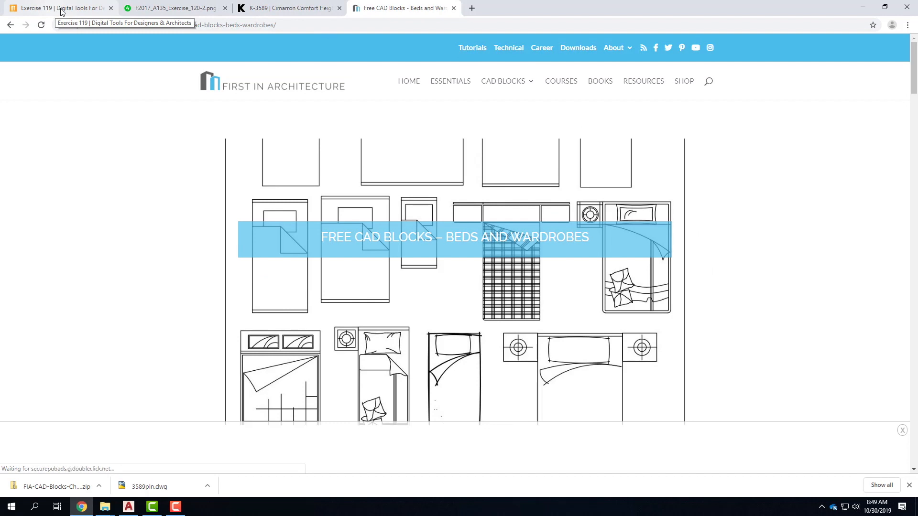
Return to AutoCAD and choose Bed.dwg from the instructor's subfolder of the AutoCAD Blocks folder as the block to insert.
{"action": "left_click", "coordinate": [862, 8]}
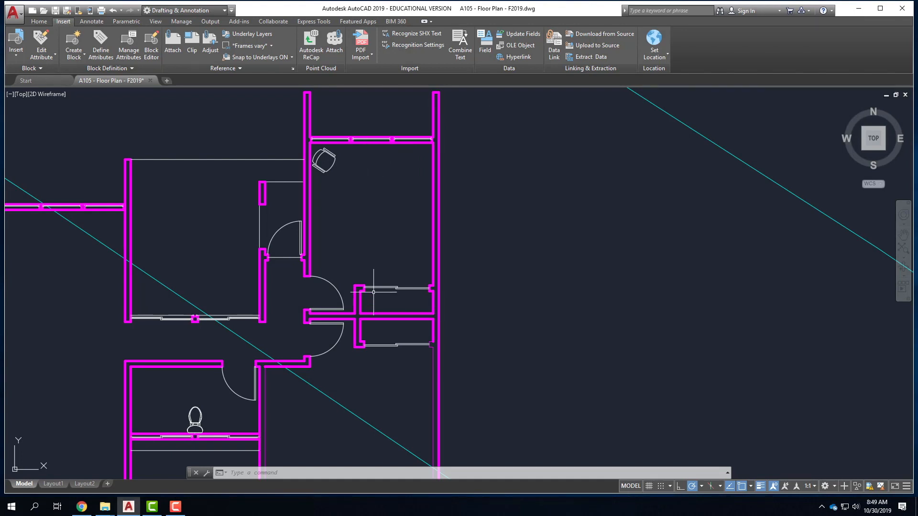
{"action": "left_click", "coordinate": [19, 61]}
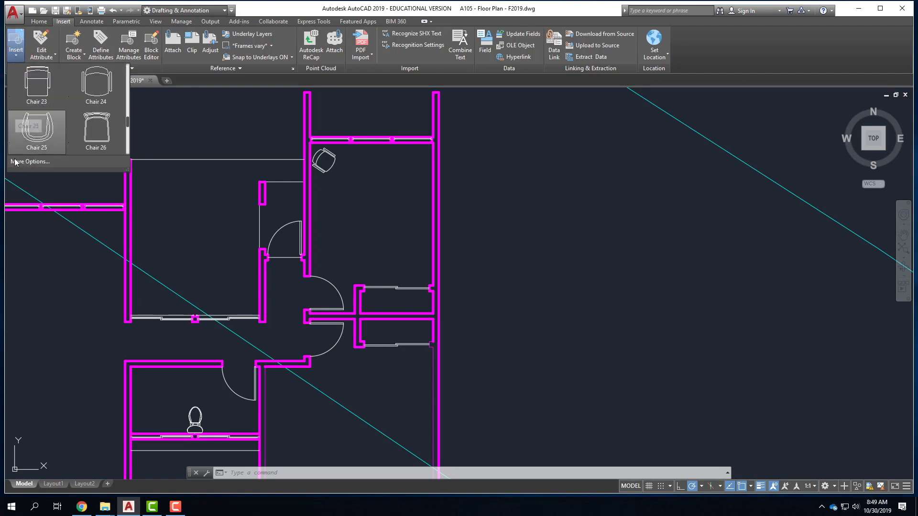
{"action": "left_click", "coordinate": [21, 163]}
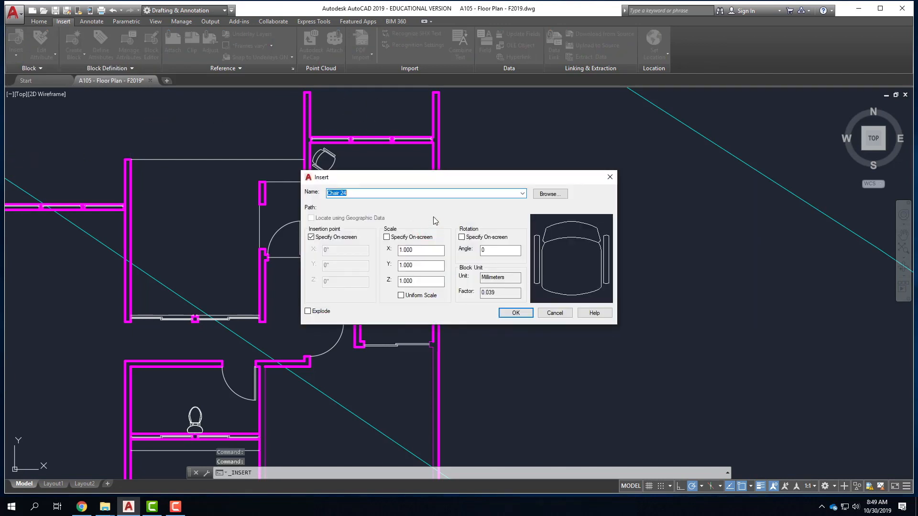
{"action": "left_click", "coordinate": [550, 196]}
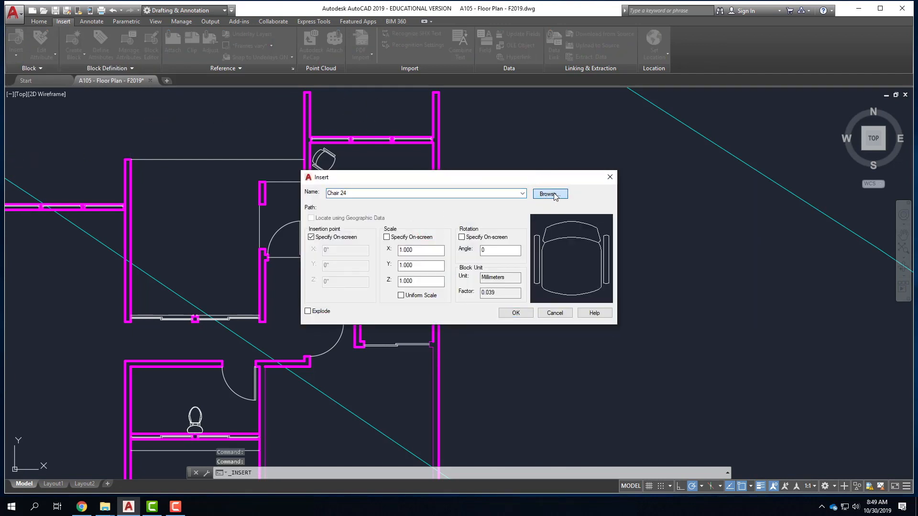
{"action": "left_click", "coordinate": [578, 180]}
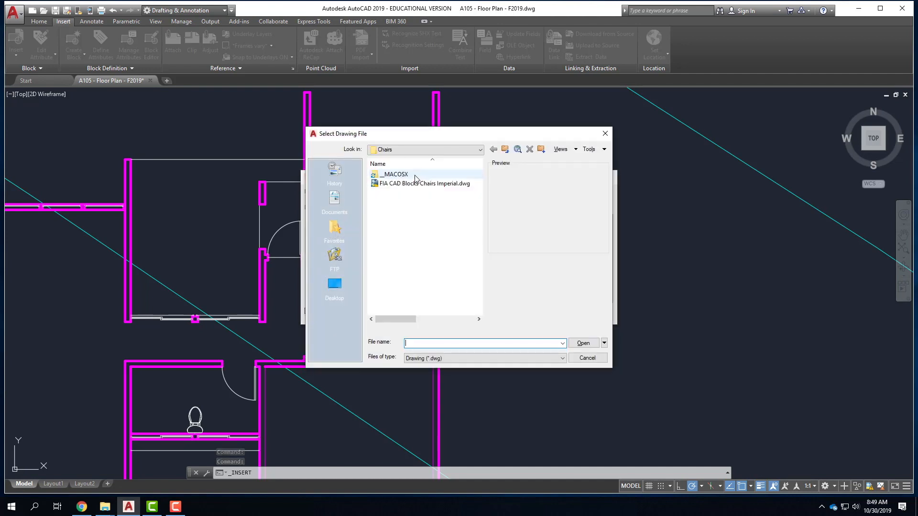
{"action": "left_click", "coordinate": [505, 149]}
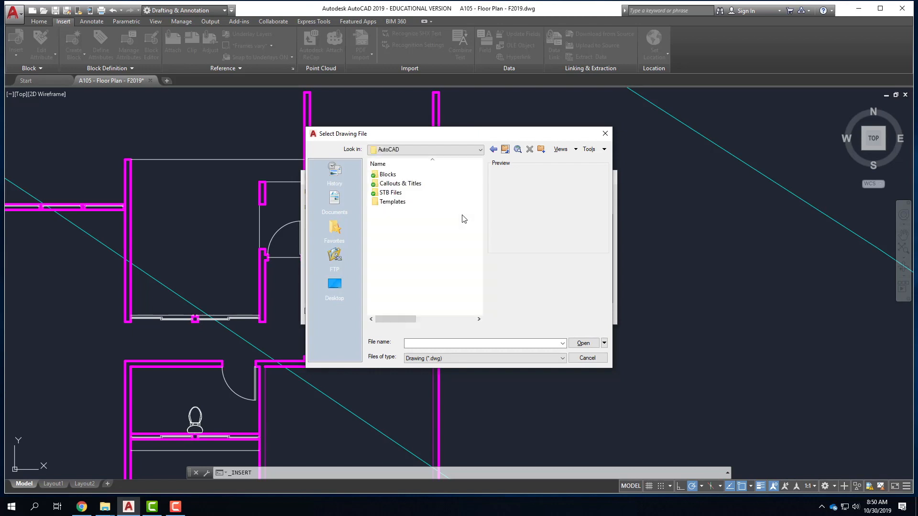
{"action": "double_click", "coordinate": [392, 177]}
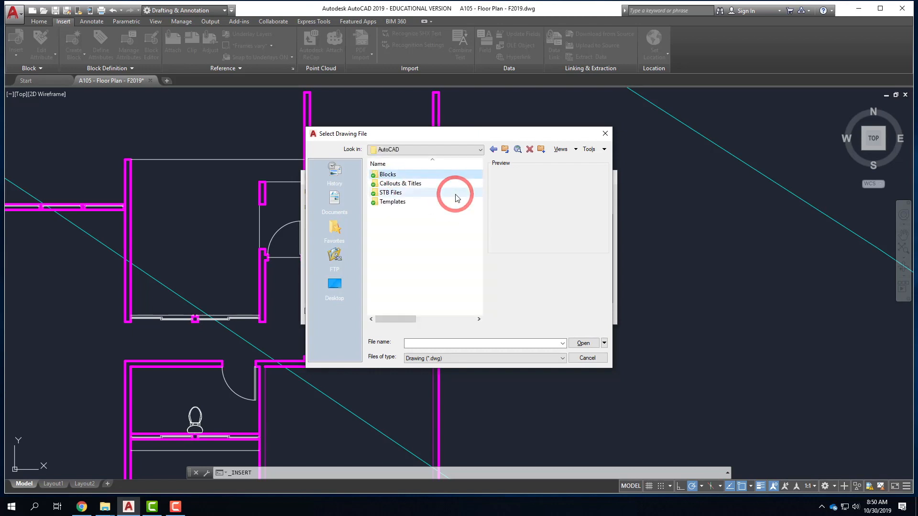
{"action": "left_click", "coordinate": [479, 196]}
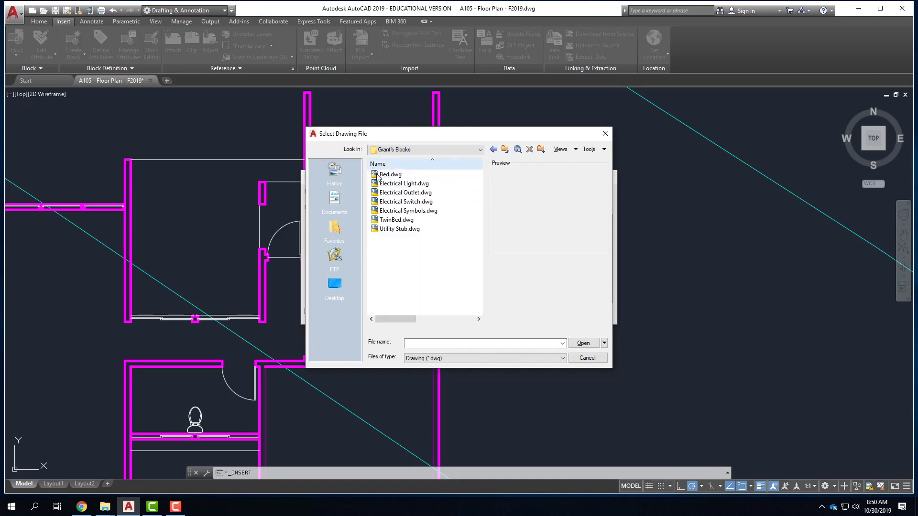
{"action": "left_click", "coordinate": [389, 175]}
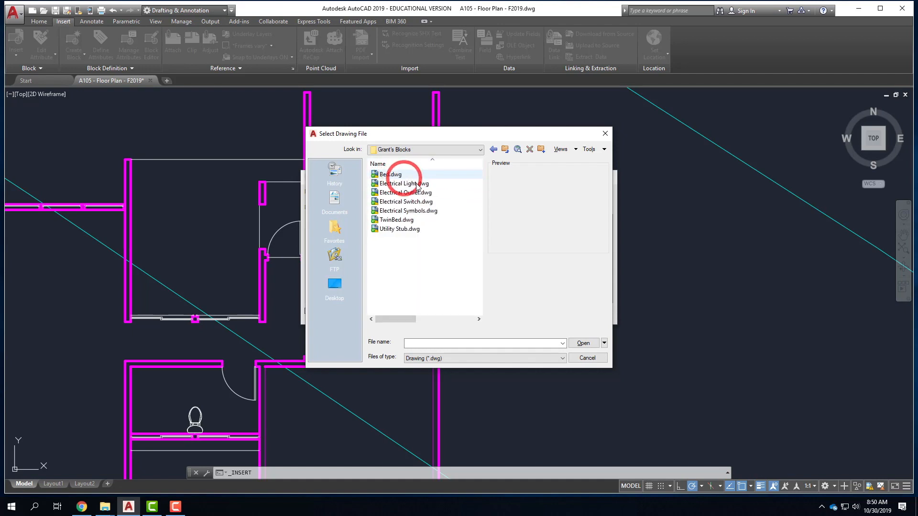
{"action": "left_click", "coordinate": [585, 346]}
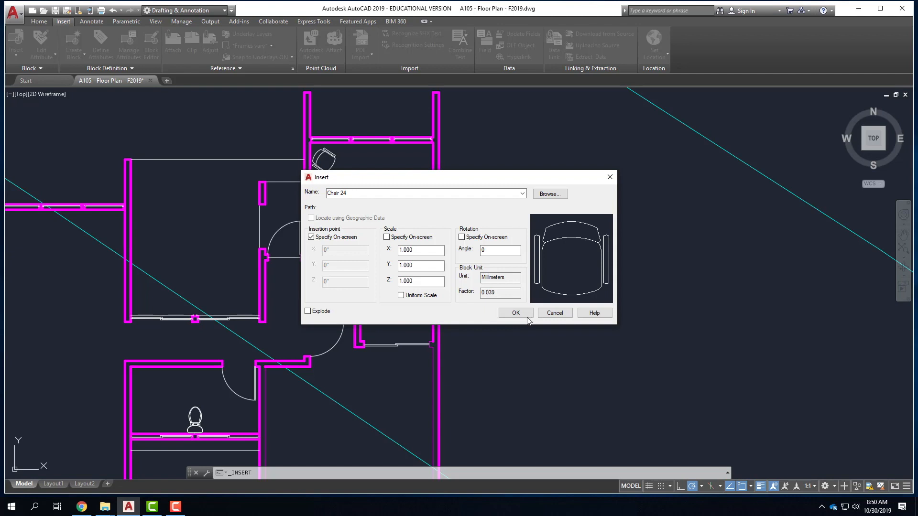
Insert the bed block at scale 1 and rotation 0 in the northeast bedroom, with its pillows near the east wall.
{"action": "left_click", "coordinate": [437, 178]}
{"action": "left_click", "coordinate": [528, 248]}
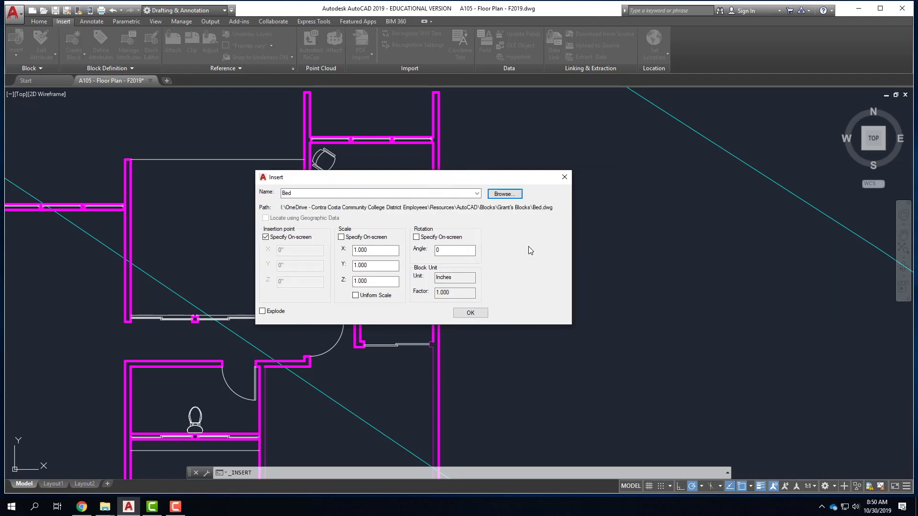
{"action": "left_click", "coordinate": [475, 315]}
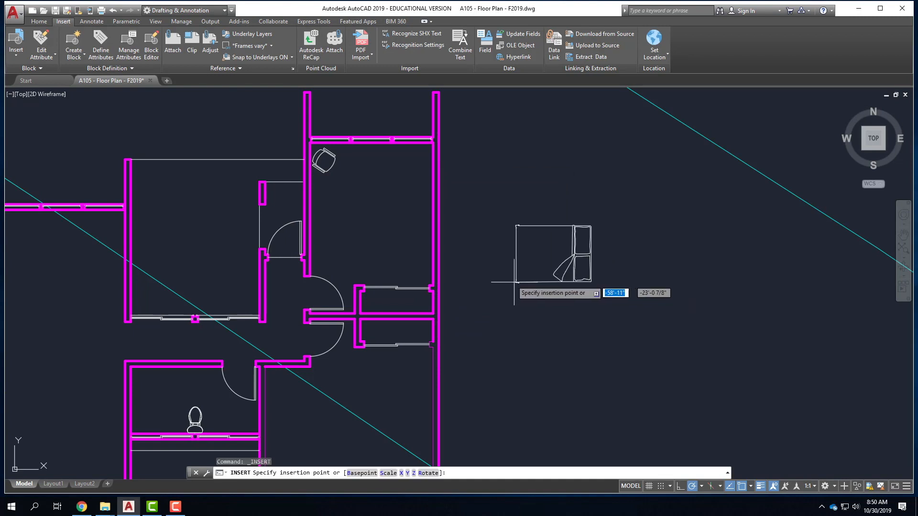
{"action": "left_click", "coordinate": [354, 244]}
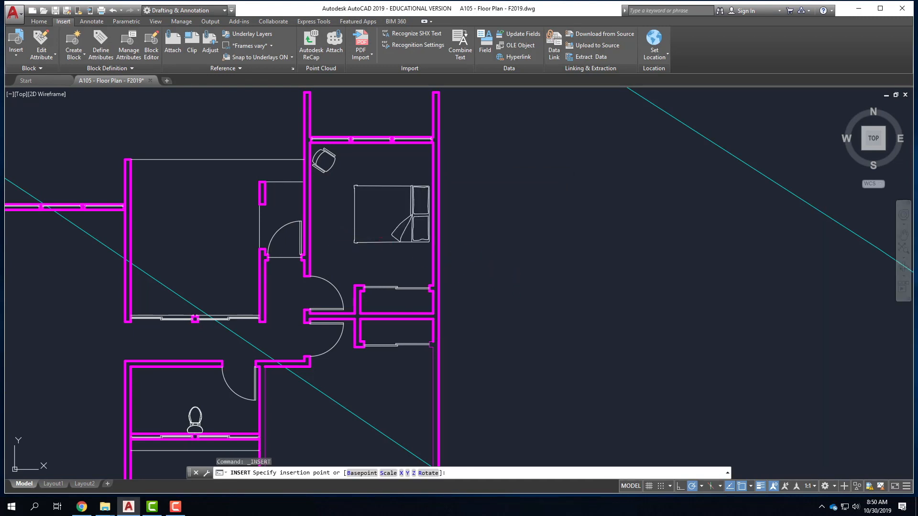
Copy the northeast bedroom's bed about 19'-10 7/8" straight south into the southeast bedroom.
{"action": "left_click", "coordinate": [365, 241]}
{"action": "type", "text": "copy"}
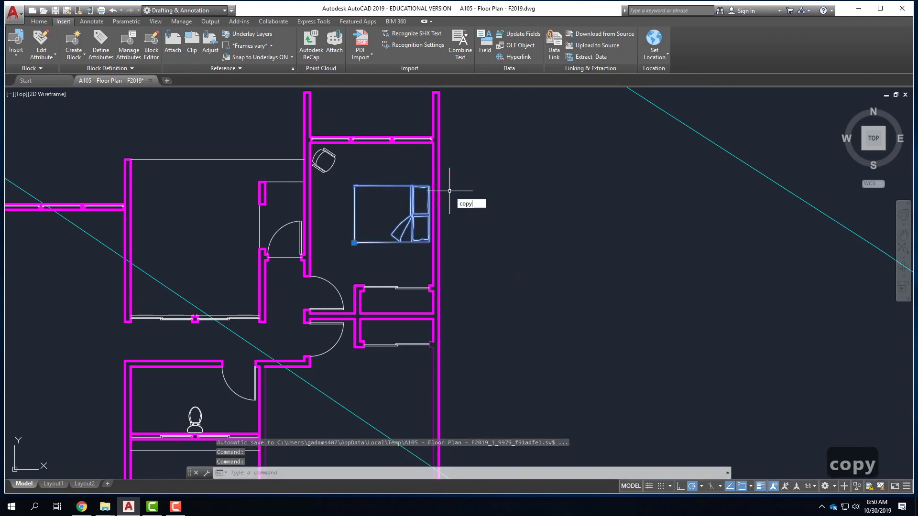
{"action": "key", "text": "Return"}
{"action": "left_click", "coordinate": [390, 215]}
{"action": "scroll", "coordinate": [395, 211], "scroll_direction": "down", "scroll_amount": 5}
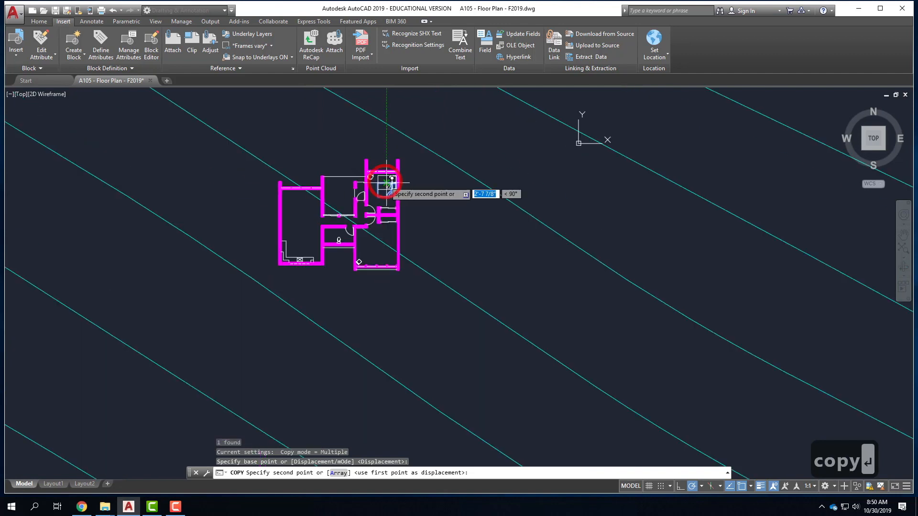
{"action": "scroll", "coordinate": [385, 242], "scroll_direction": "up", "scroll_amount": 4}
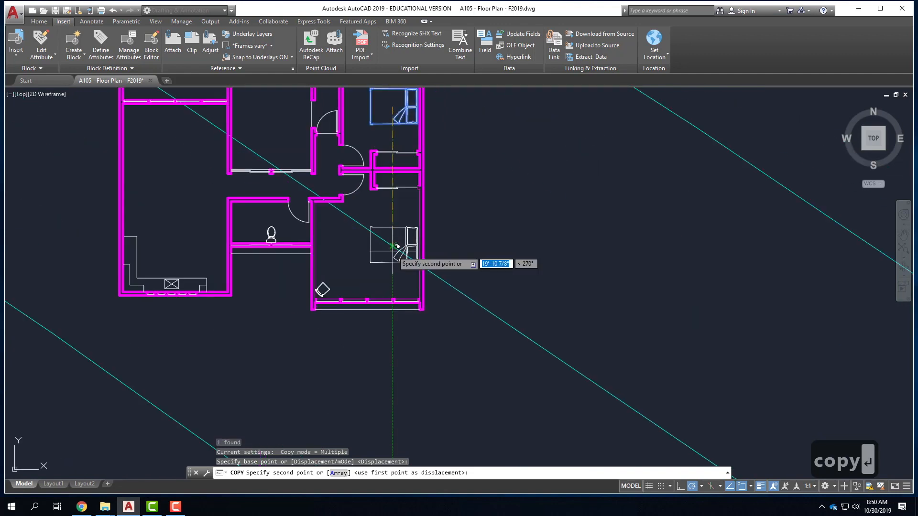
{"action": "left_click", "coordinate": [394, 247]}
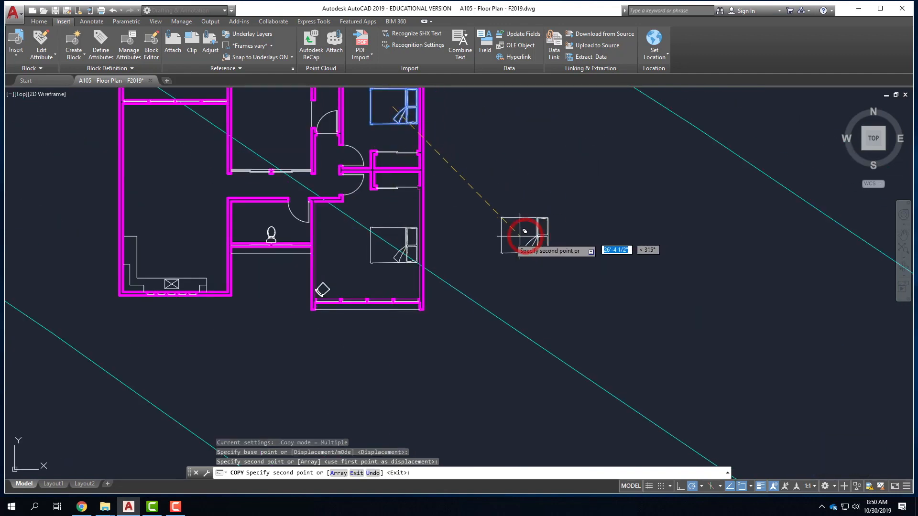
{"action": "key", "text": "Escape"}
{"action": "left_click", "coordinate": [410, 229]}
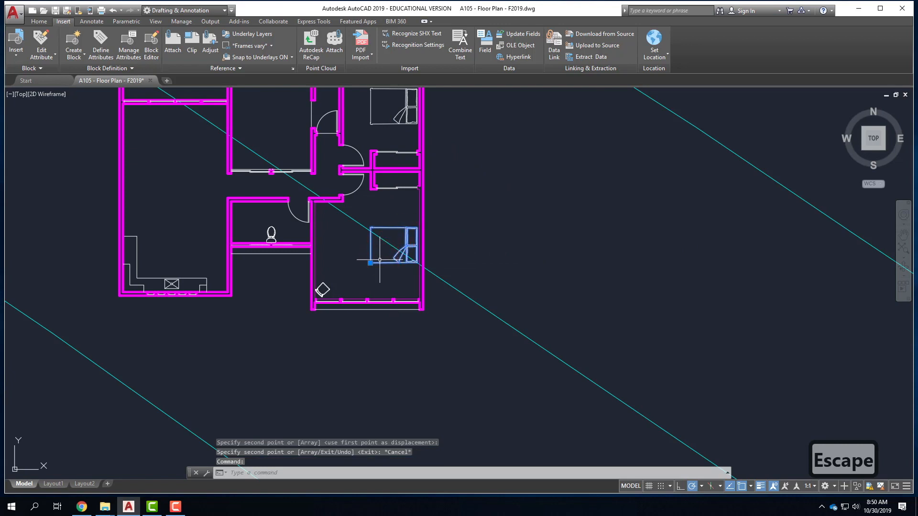
{"action": "scroll", "coordinate": [404, 266], "scroll_direction": "up", "scroll_amount": 4}
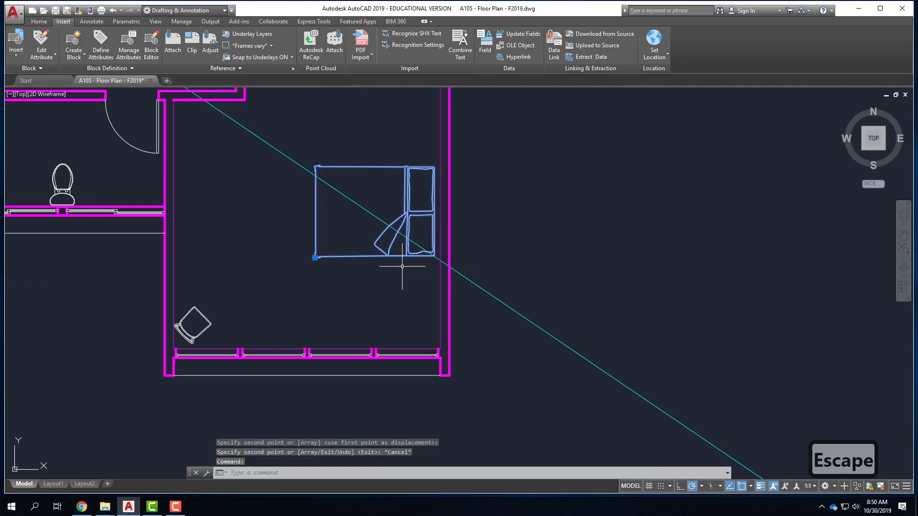
{"action": "left_click", "coordinate": [315, 258]}
{"action": "key", "text": "Escape"}
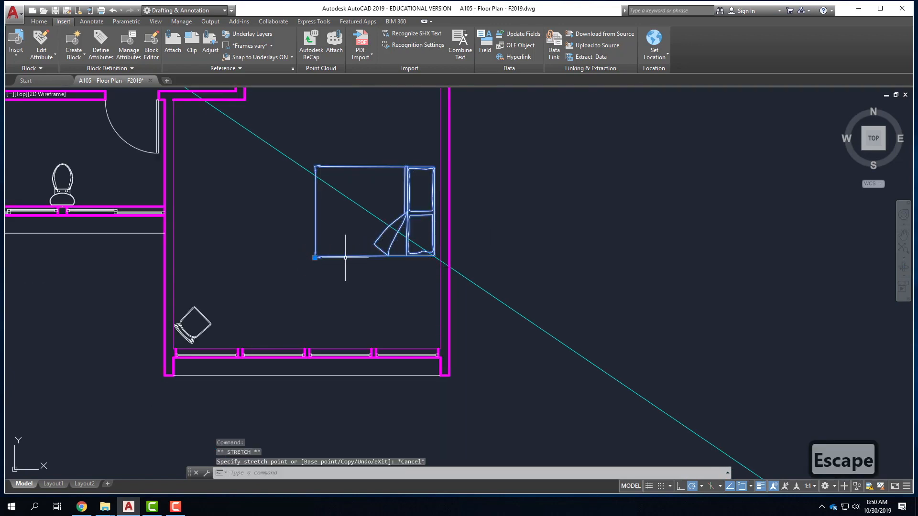
{"action": "key", "text": "Escape"}
Hatch the north-central area outside the entry door, including its alcove, with the AR-B816 pattern.
{"action": "scroll", "coordinate": [531, 287], "scroll_direction": "down", "scroll_amount": 4}
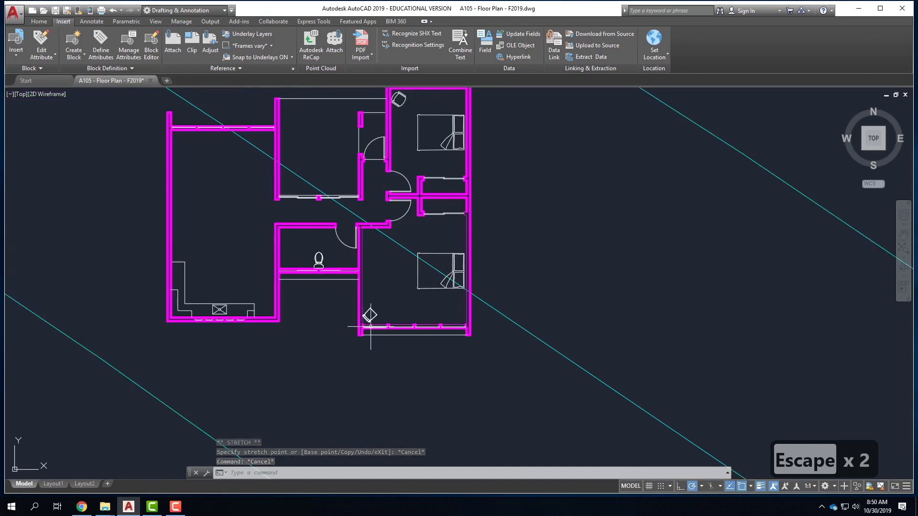
{"action": "scroll", "coordinate": [371, 327], "scroll_direction": "down", "scroll_amount": 2}
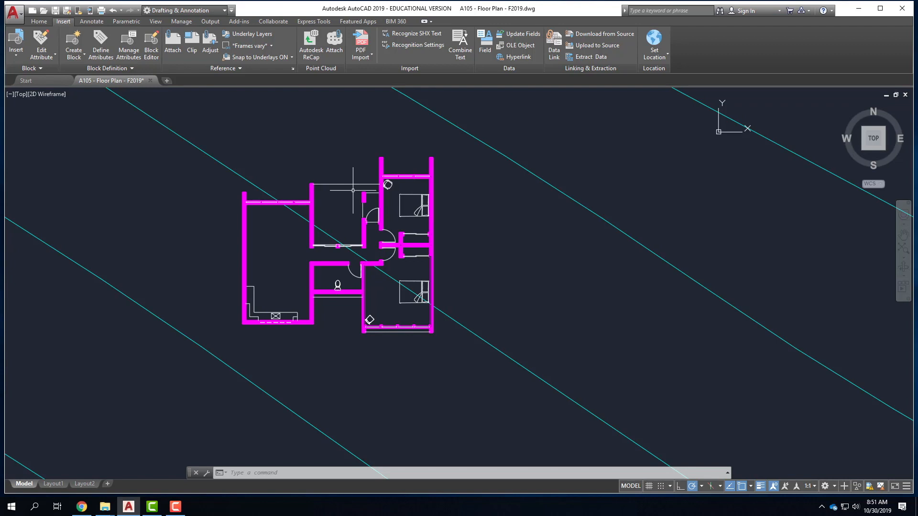
{"action": "scroll", "coordinate": [408, 167], "scroll_direction": "up", "scroll_amount": 6}
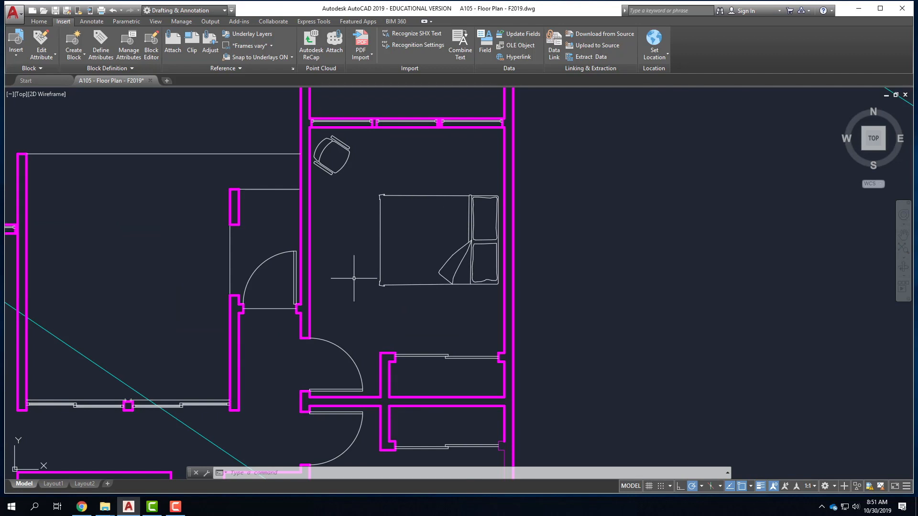
{"action": "scroll", "coordinate": [470, 293], "scroll_direction": "down", "scroll_amount": 3}
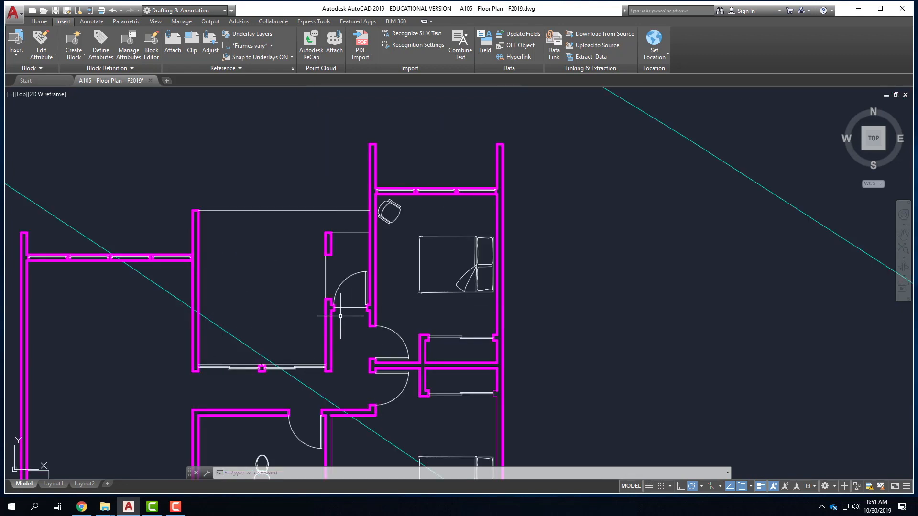
{"action": "left_click", "coordinate": [38, 21]}
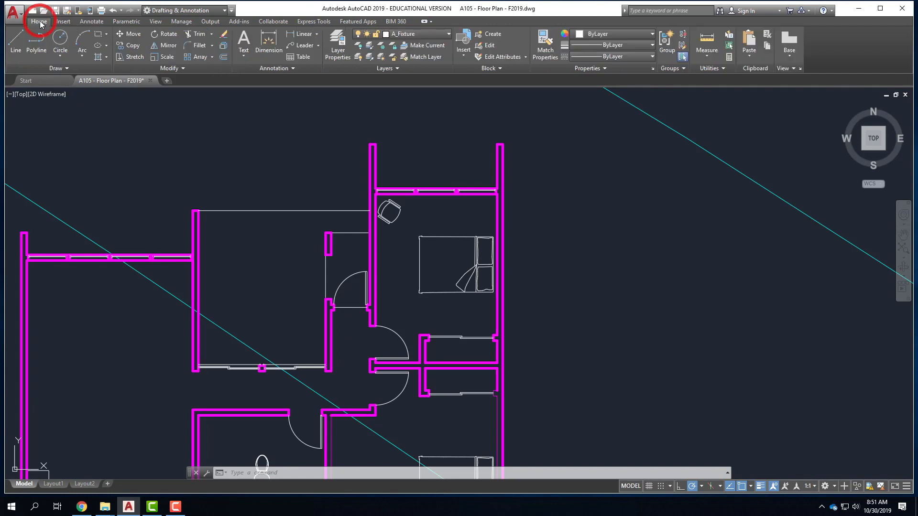
{"action": "left_click", "coordinate": [98, 57]}
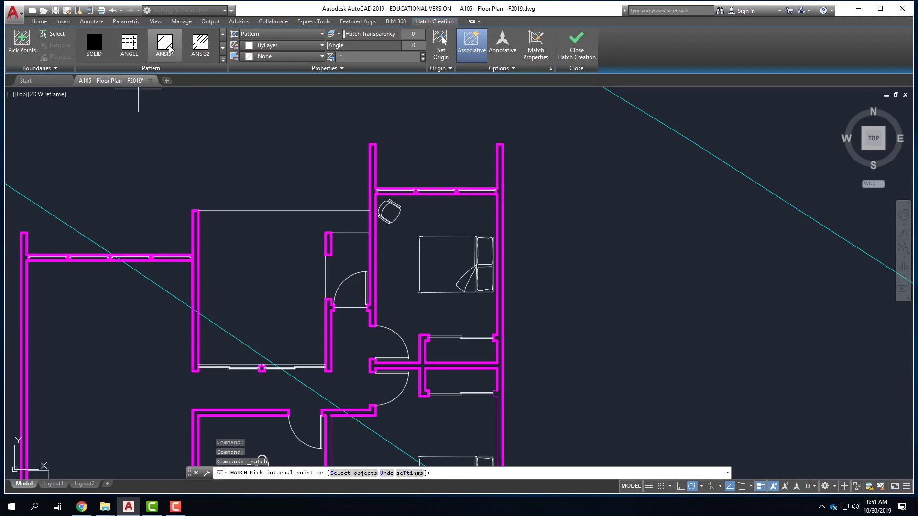
{"action": "left_click", "coordinate": [223, 59]}
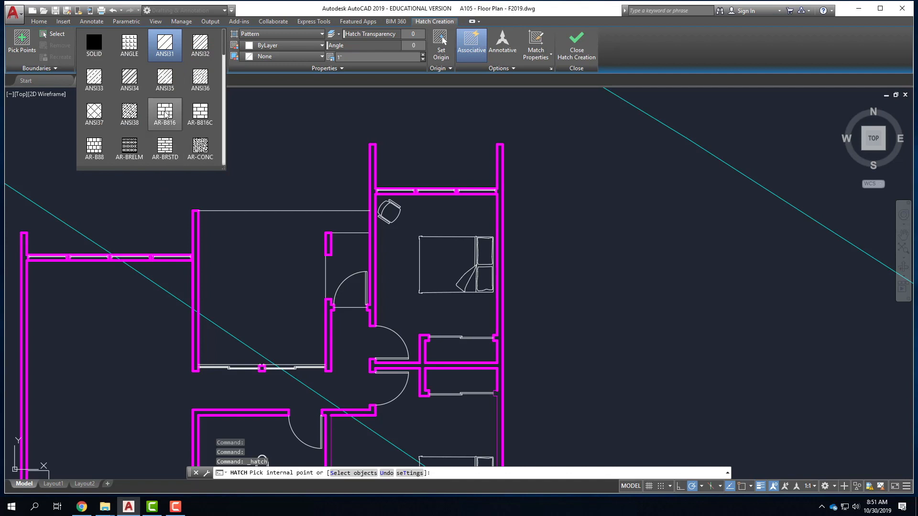
{"action": "scroll", "coordinate": [165, 115], "scroll_direction": "down", "scroll_amount": 2}
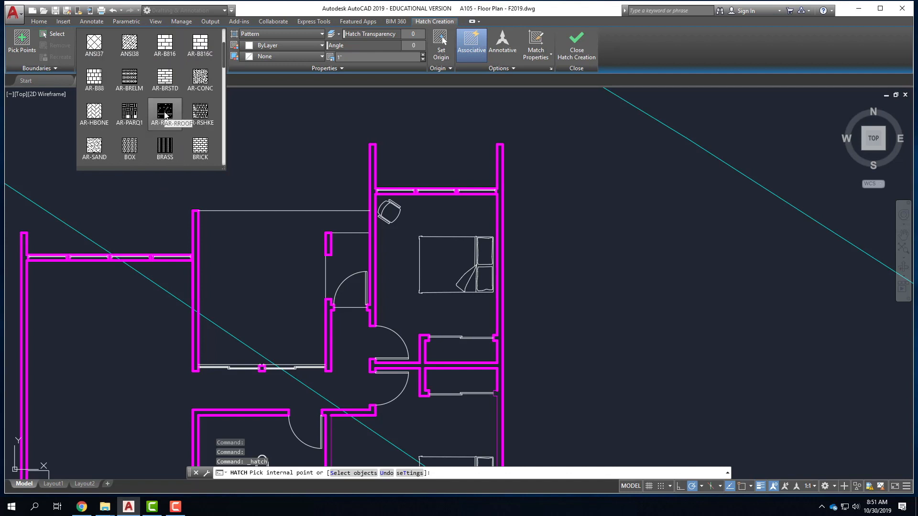
{"action": "scroll", "coordinate": [164, 115], "scroll_direction": "up", "scroll_amount": 1}
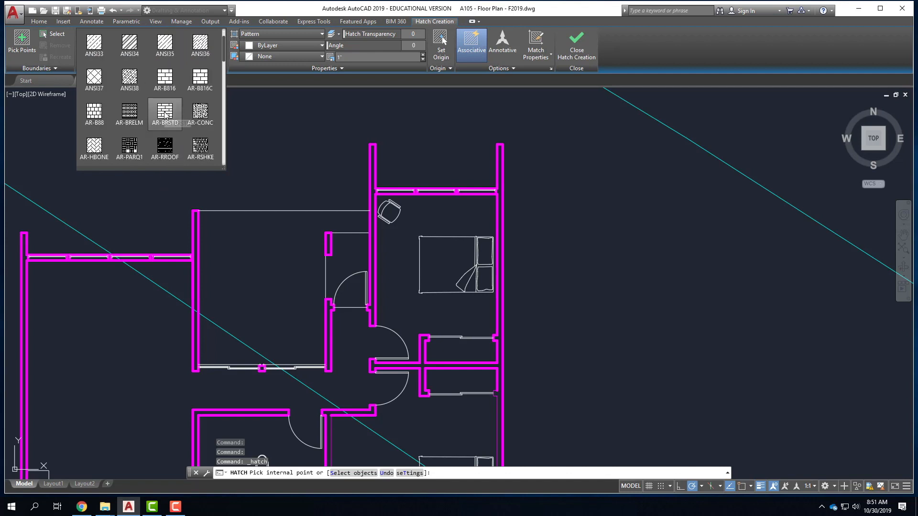
{"action": "left_click", "coordinate": [165, 77]}
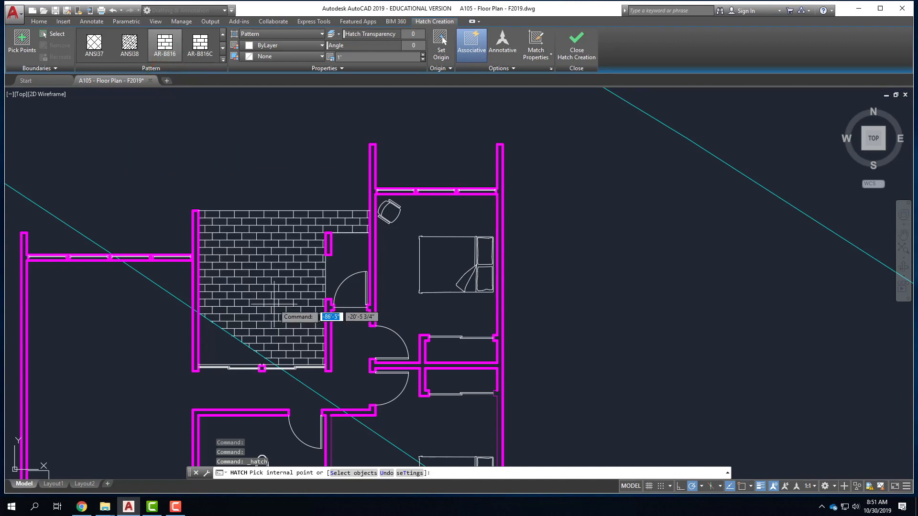
{"action": "left_click", "coordinate": [275, 305]}
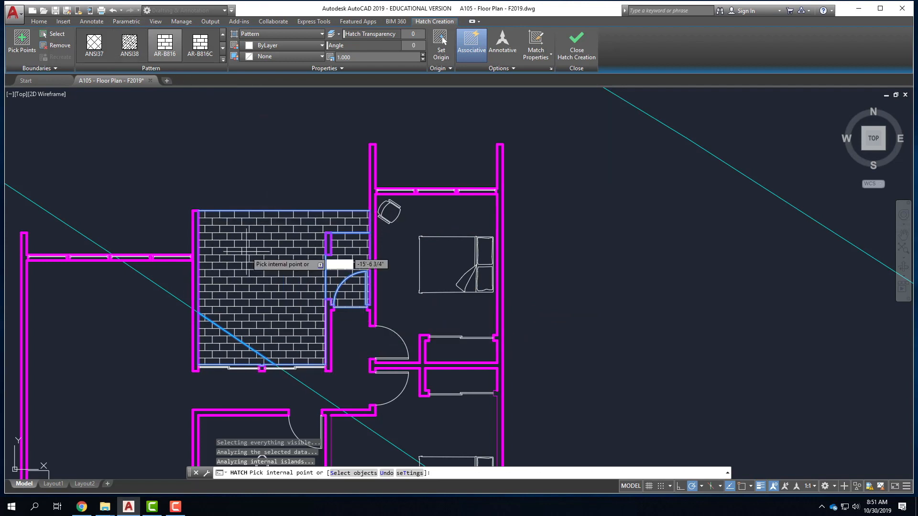
Switch the north-central area's hatch to the ANSI37 pattern and set its scale to 5.0.
{"action": "left_click", "coordinate": [94, 44]}
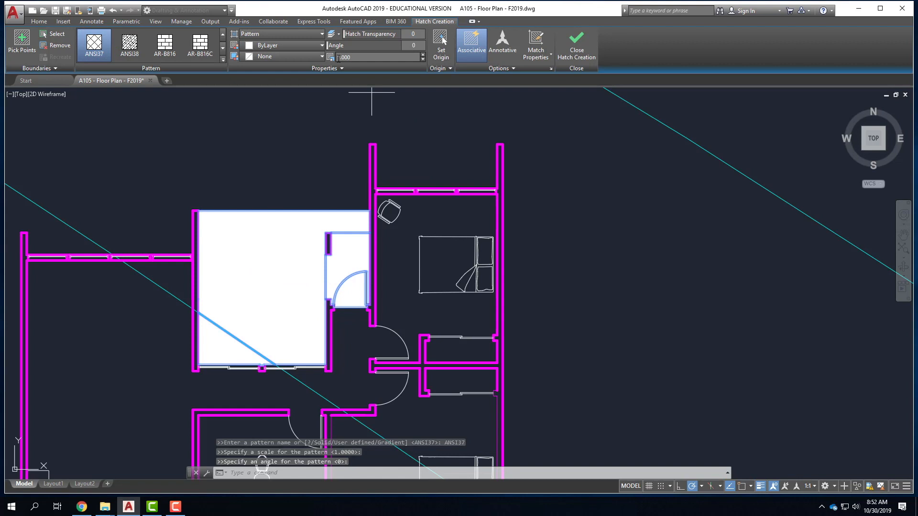
{"action": "left_click_drag", "start_coordinate": [353, 57], "coordinate": [314, 56]}
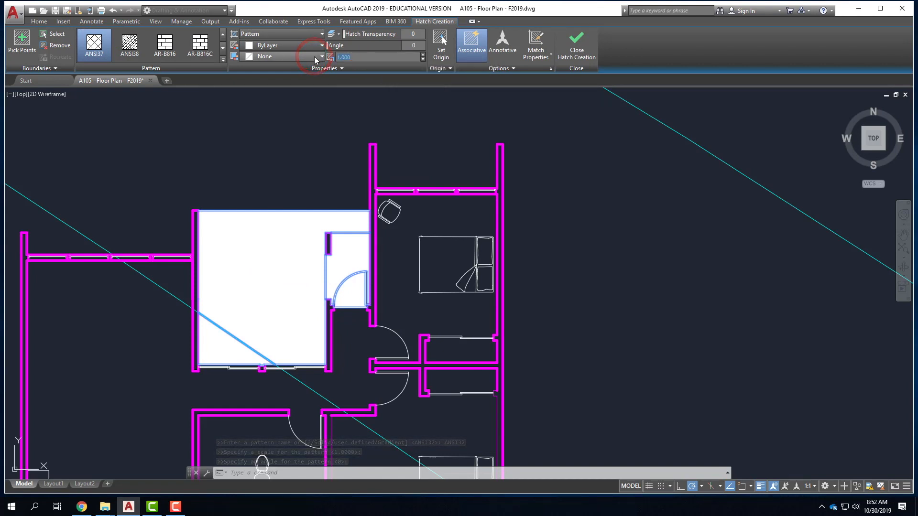
{"action": "type", "text": "5"}
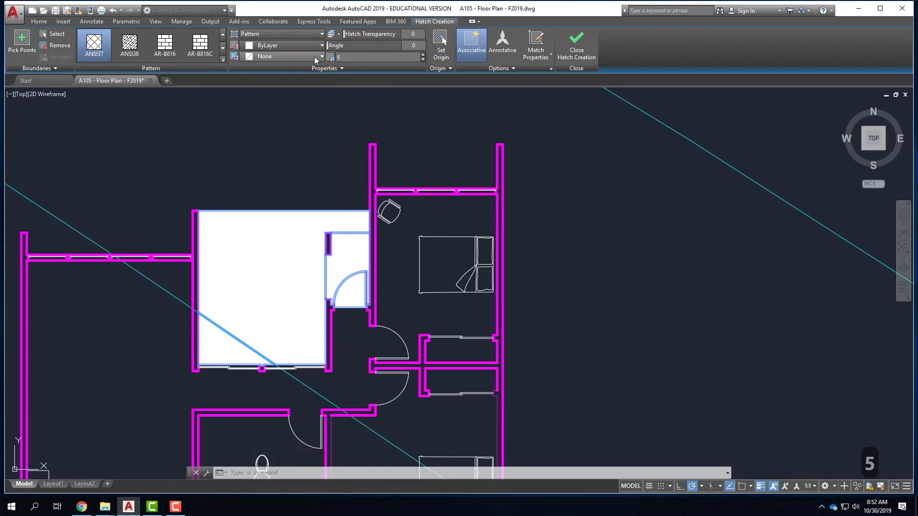
{"action": "type", "text": ".0"}
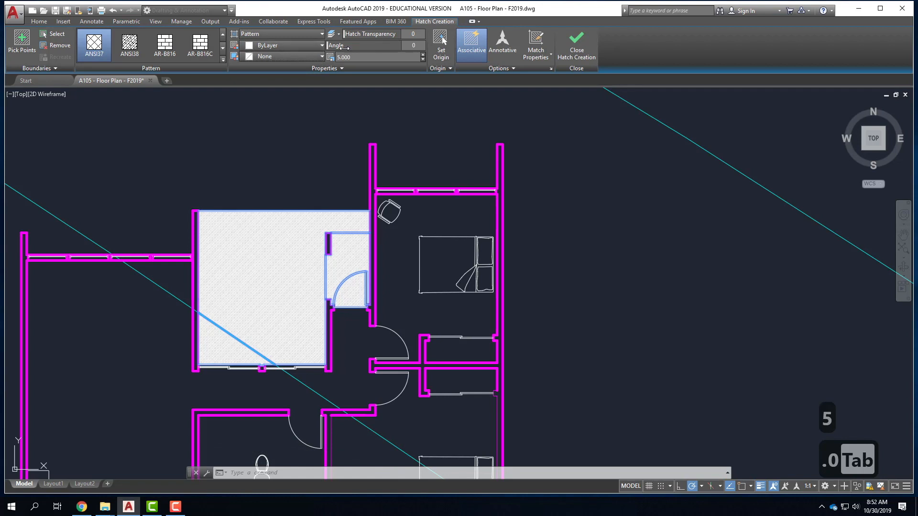
Try successively larger scales of 10, 20, 40 and 50 on the north-central area's ANSI37 hatch.
{"action": "left_click", "coordinate": [327, 57]}
{"action": "type", "text": "1."}
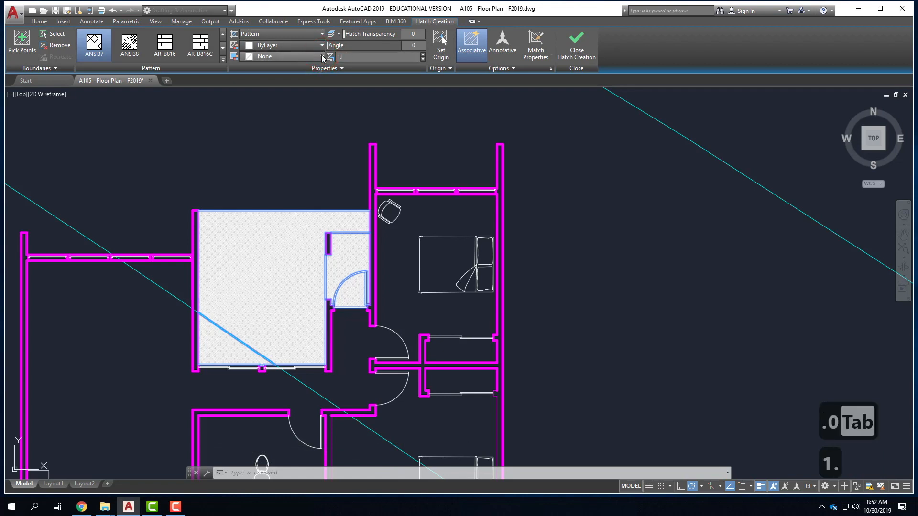
{"action": "key", "text": "BackSpace"}
{"action": "type", "text": "0.0"}
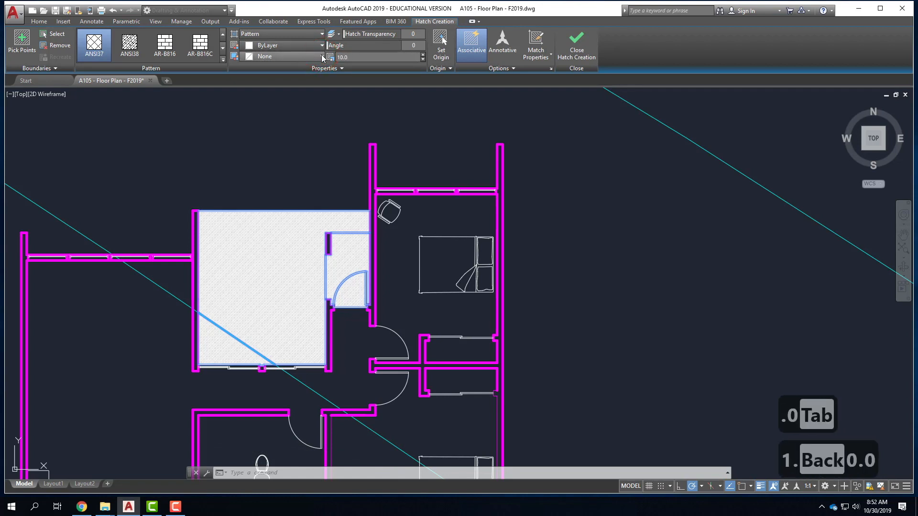
{"action": "key", "text": "Tab"}
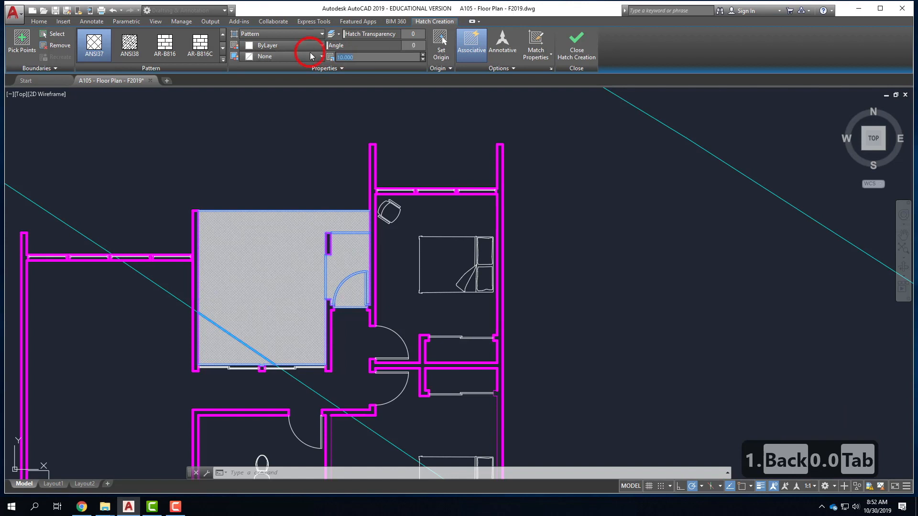
{"action": "type", "text": "20"}
{"action": "key", "text": "Tab"}
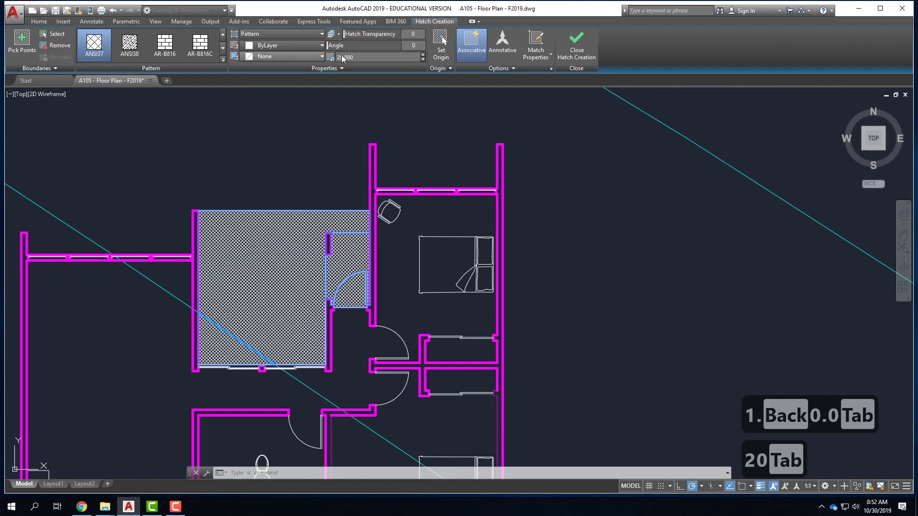
{"action": "type", "text": "40"}
{"action": "key", "text": "Tab"}
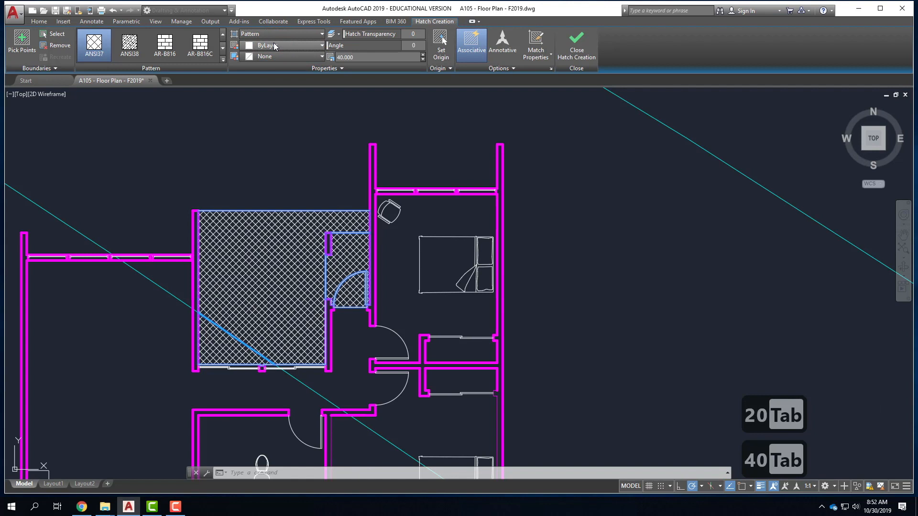
{"action": "left_click_drag", "start_coordinate": [369, 58], "coordinate": [281, 53]}
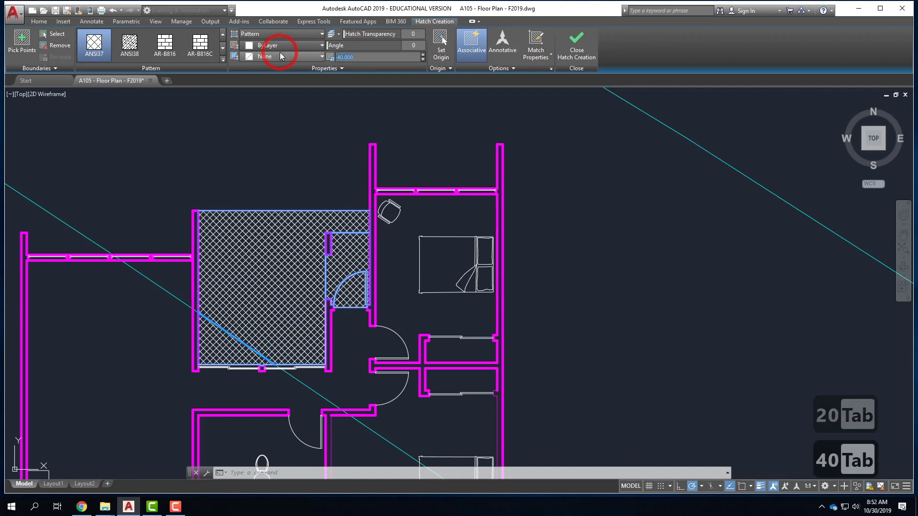
{"action": "type", "text": "50"}
{"action": "key", "text": "Tab"}
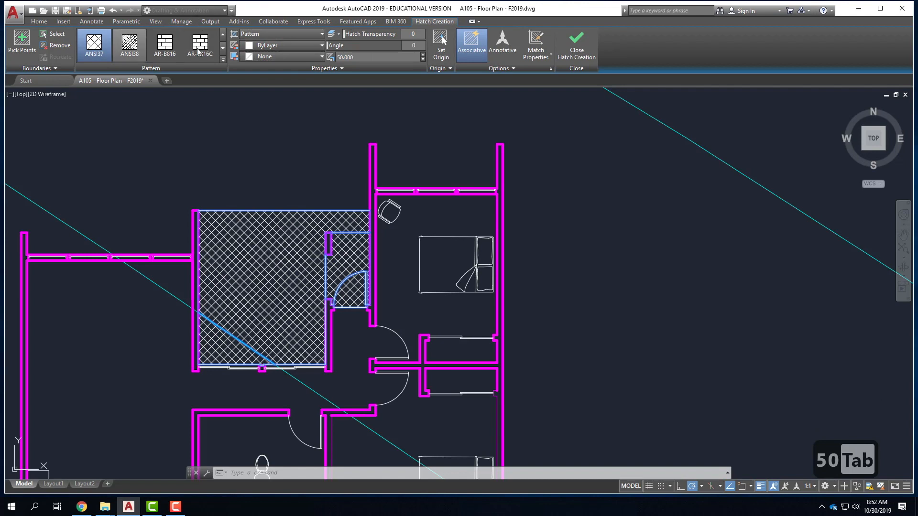
Switch the north-central area's hatch to the ANSI31 pattern and set its scale to 1.0.
{"action": "left_click", "coordinate": [222, 60]}
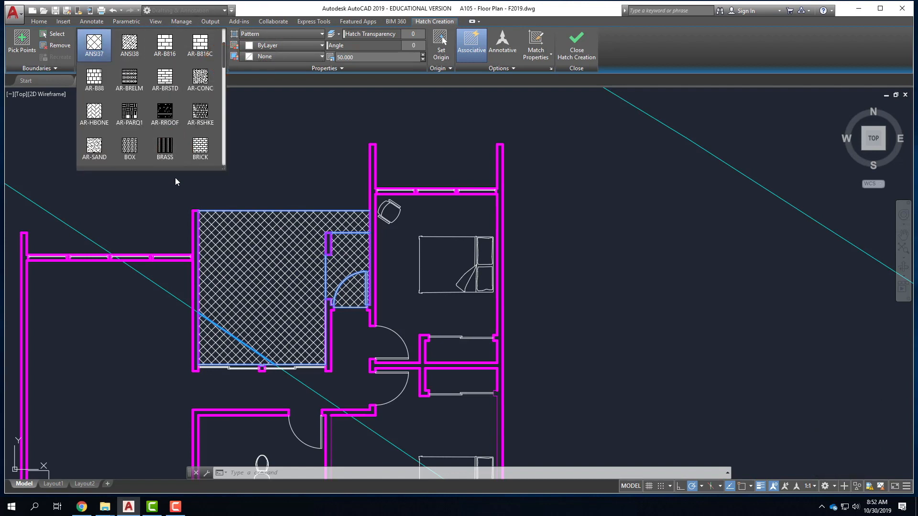
{"action": "scroll", "coordinate": [163, 106], "scroll_direction": "down", "scroll_amount": 2}
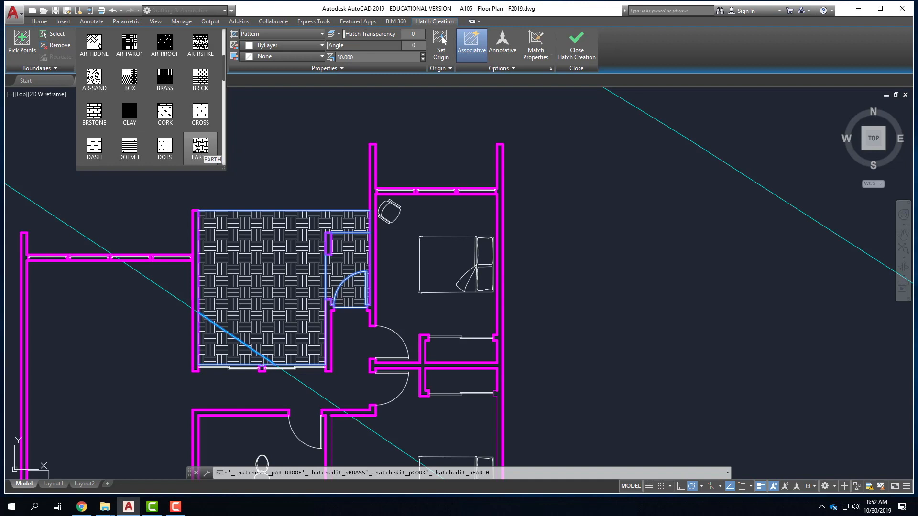
{"action": "scroll", "coordinate": [165, 119], "scroll_direction": "up", "scroll_amount": 2}
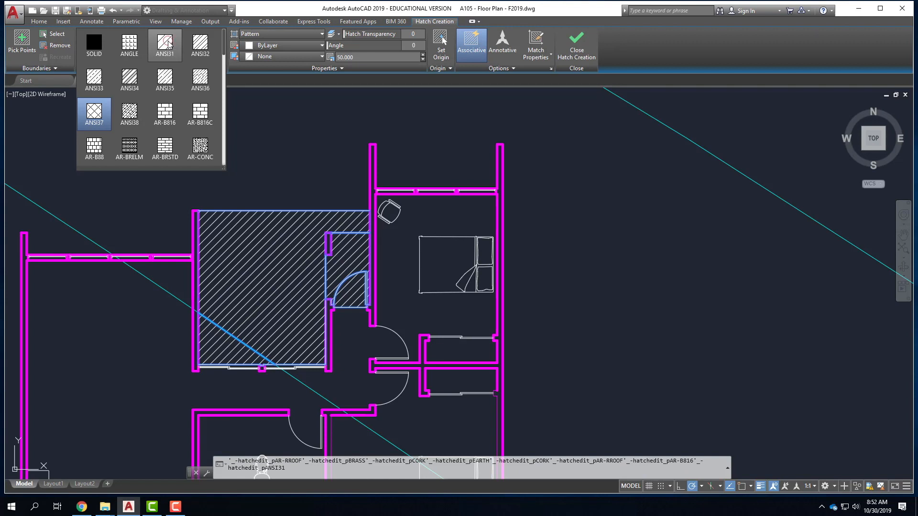
{"action": "left_click", "coordinate": [166, 44]}
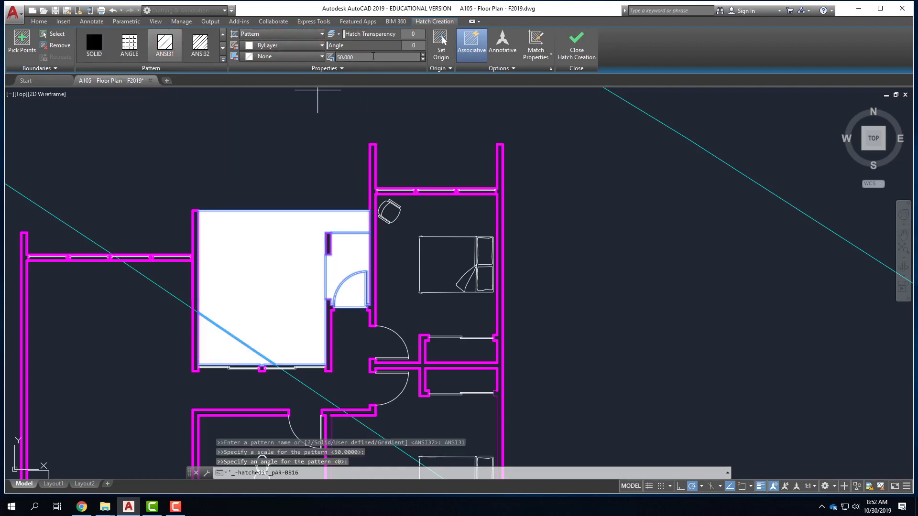
{"action": "left_click", "coordinate": [373, 56]}
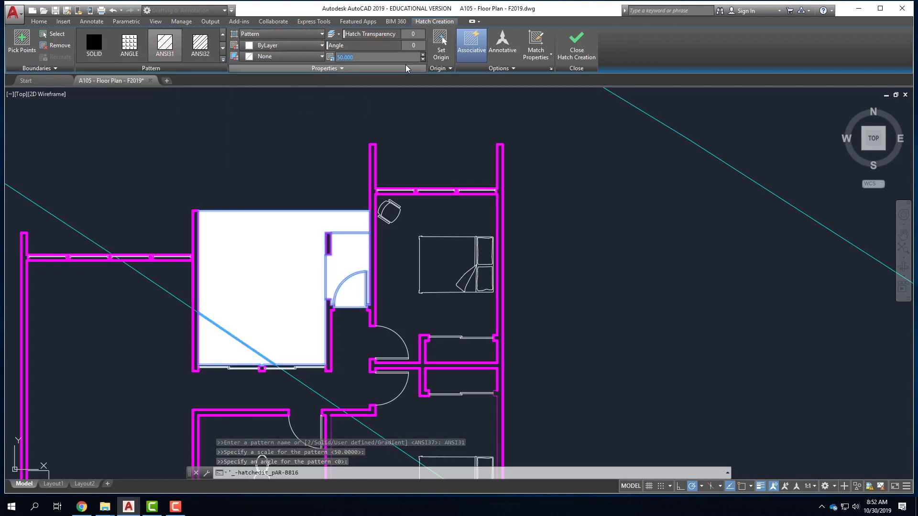
{"action": "left_click_drag", "start_coordinate": [372, 55], "coordinate": [330, 59]}
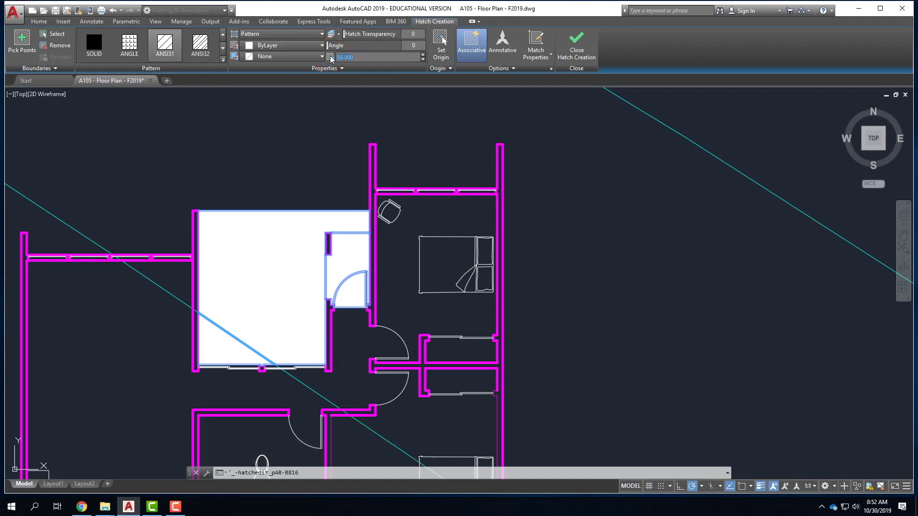
{"action": "type", "text": "1.0"}
{"action": "key", "text": "Tab"}
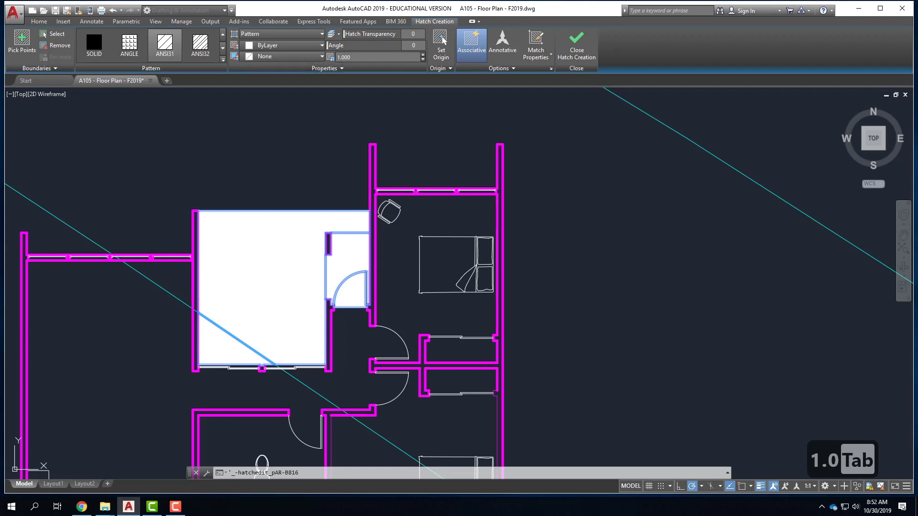
Try scales of 100, 0.5 and 20 in turn on the ANSI31 hatch.
{"action": "scroll", "coordinate": [311, 256], "scroll_direction": "up", "scroll_amount": 6}
{"action": "left_click_drag", "start_coordinate": [363, 58], "coordinate": [319, 54]}
{"action": "type", "text": "100"}
{"action": "key", "text": "Tab"}
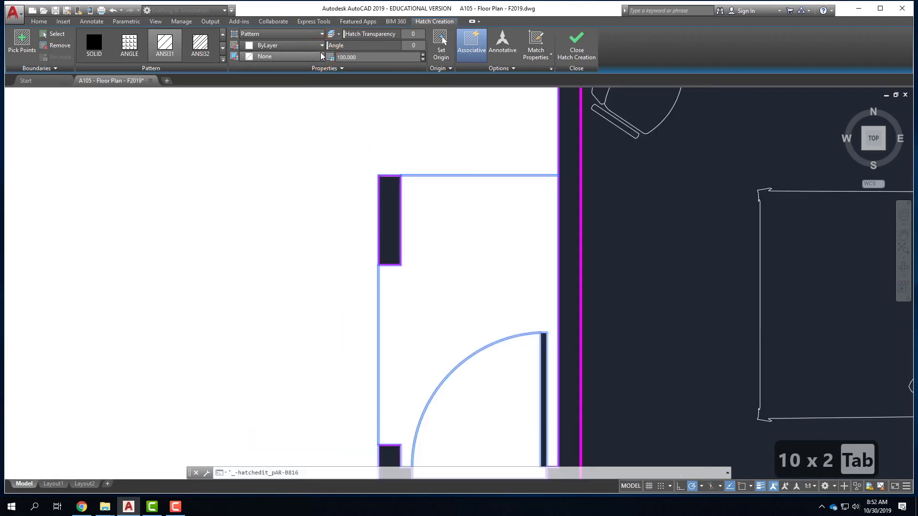
{"action": "left_click_drag", "start_coordinate": [354, 57], "coordinate": [283, 50]}
{"action": "type", "text": ".5"}
{"action": "key", "text": "Tab"}
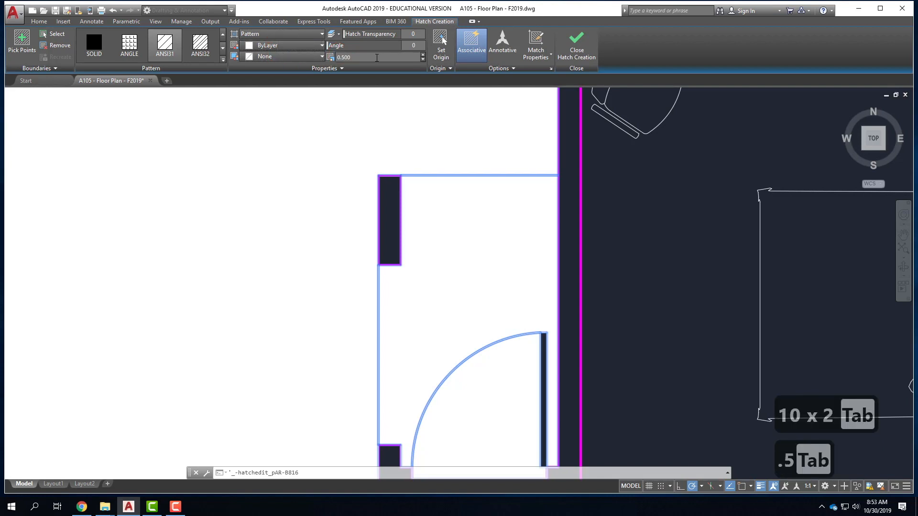
{"action": "left_click", "coordinate": [313, 58]}
{"action": "type", "text": "20"}
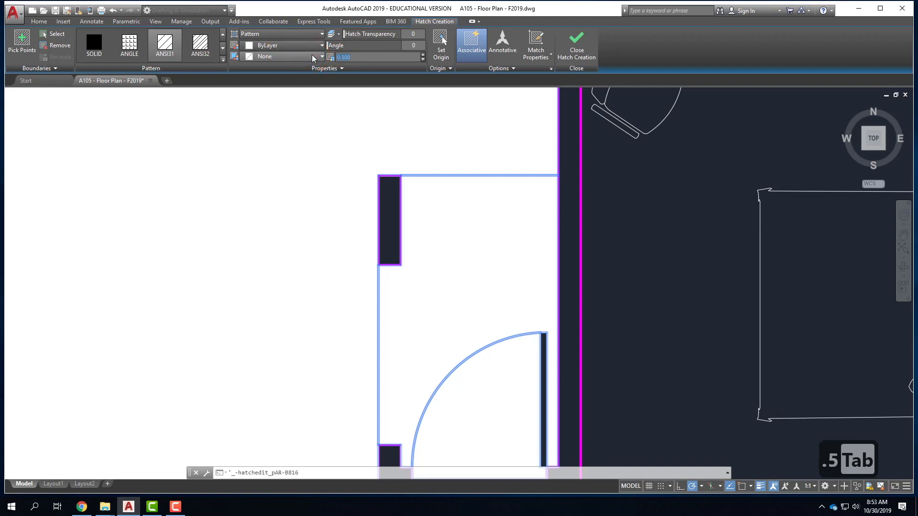
{"action": "key", "text": "Tab"}
Change the north-central area's hatch pattern to ANSI36, keeping the scale at 20.
{"action": "left_click_drag", "start_coordinate": [367, 56], "coordinate": [320, 52]}
{"action": "key", "text": "BackSpace"}
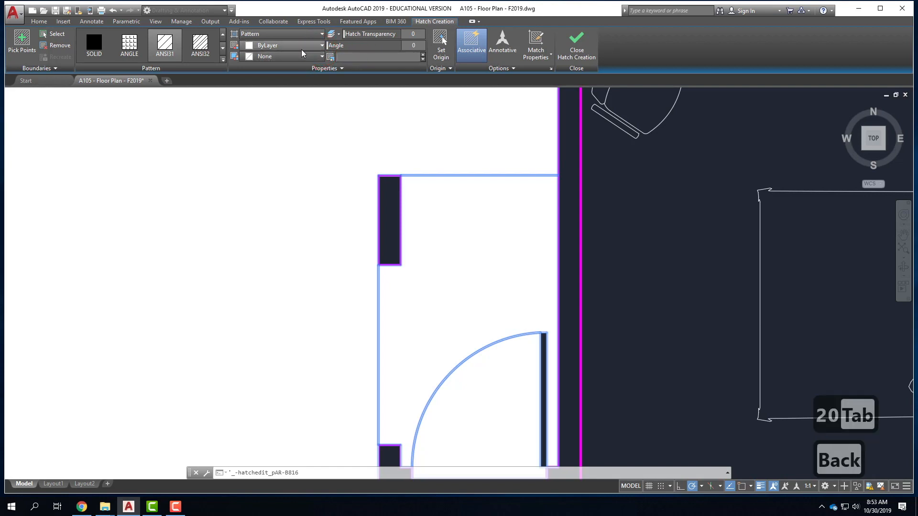
{"action": "scroll", "coordinate": [194, 56], "scroll_direction": "down", "scroll_amount": 1}
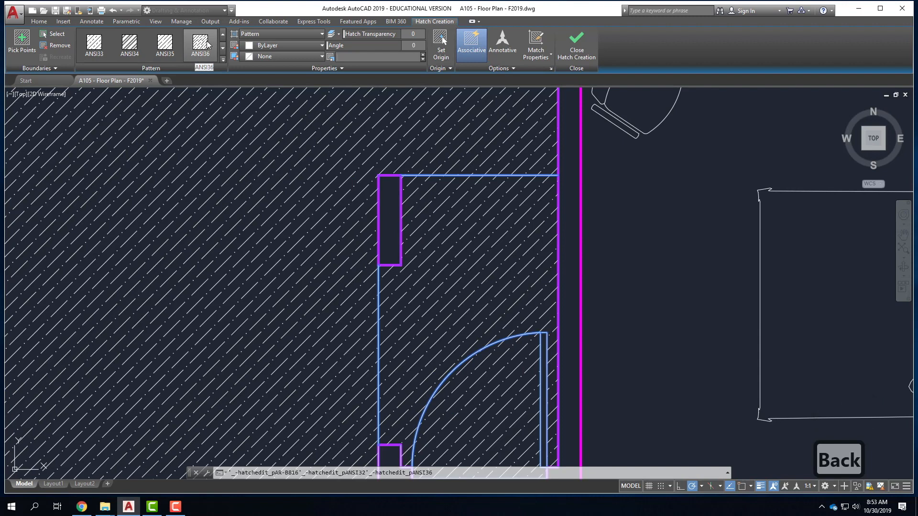
{"action": "left_click", "coordinate": [194, 56]}
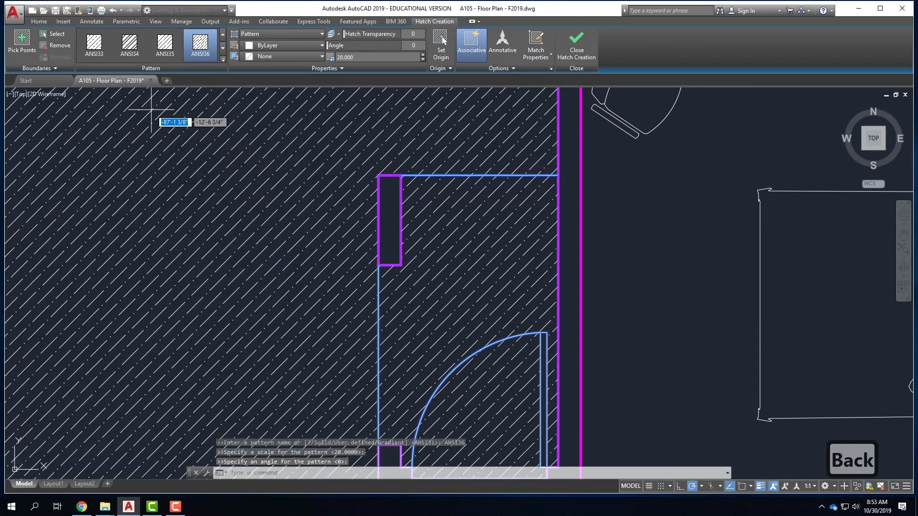
Return the north-central area's hatch to the ANSI31 pattern and set its scale to 30.
{"action": "scroll", "coordinate": [507, 220], "scroll_direction": "down", "scroll_amount": 2}
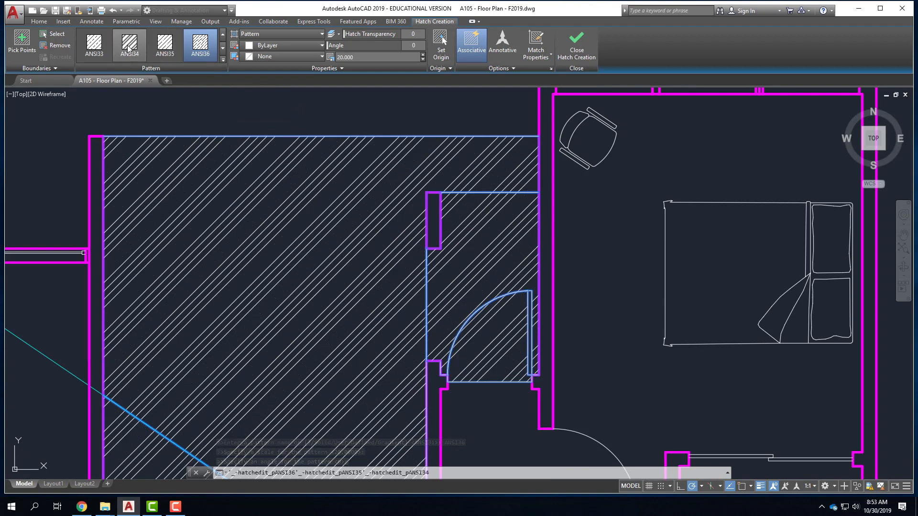
{"action": "left_click", "coordinate": [222, 60]}
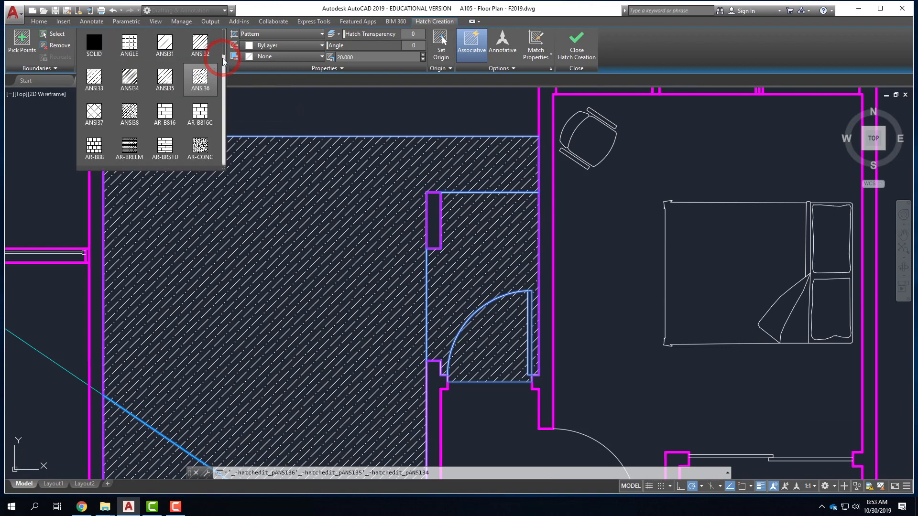
{"action": "left_click", "coordinate": [165, 45]}
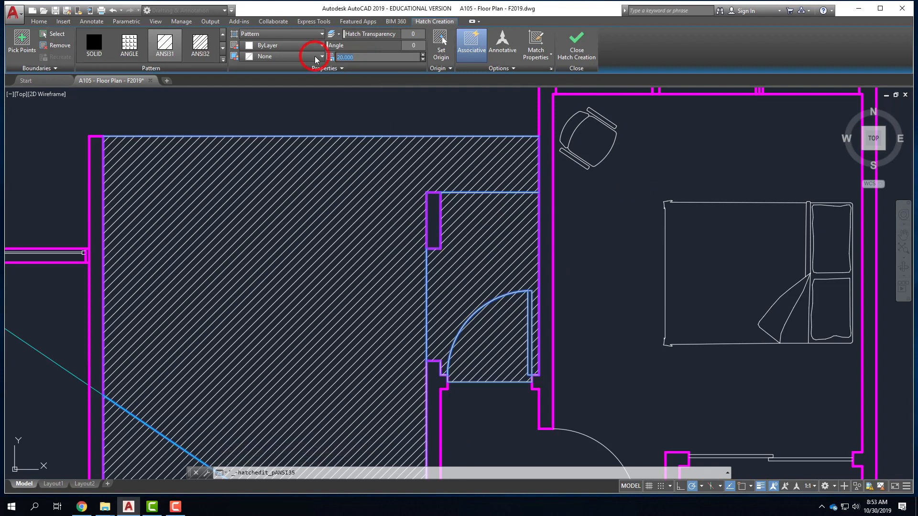
{"action": "type", "text": "30"}
{"action": "key", "text": "Tab"}
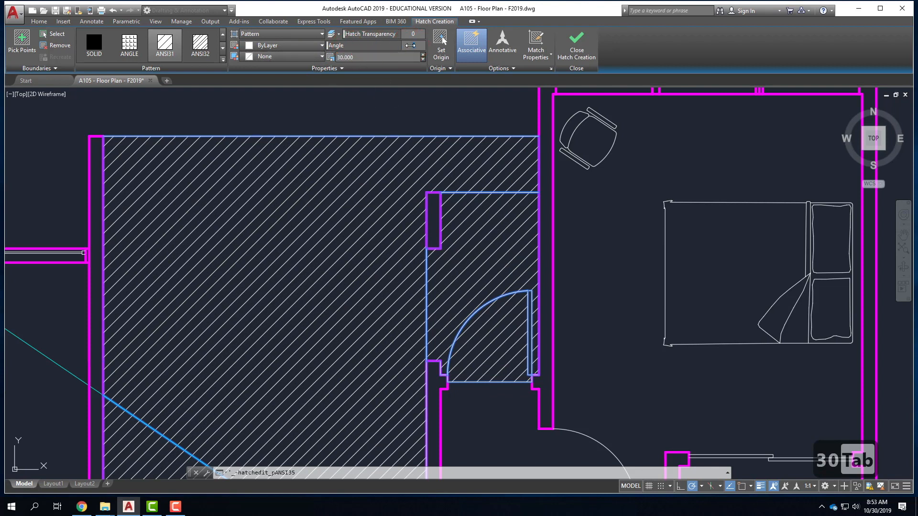
Rotate the ANSI31 hatch by trying an angle of 45 degrees and finally 135 degrees.
{"action": "type", "text": "45"}
{"action": "key", "text": "Tab"}
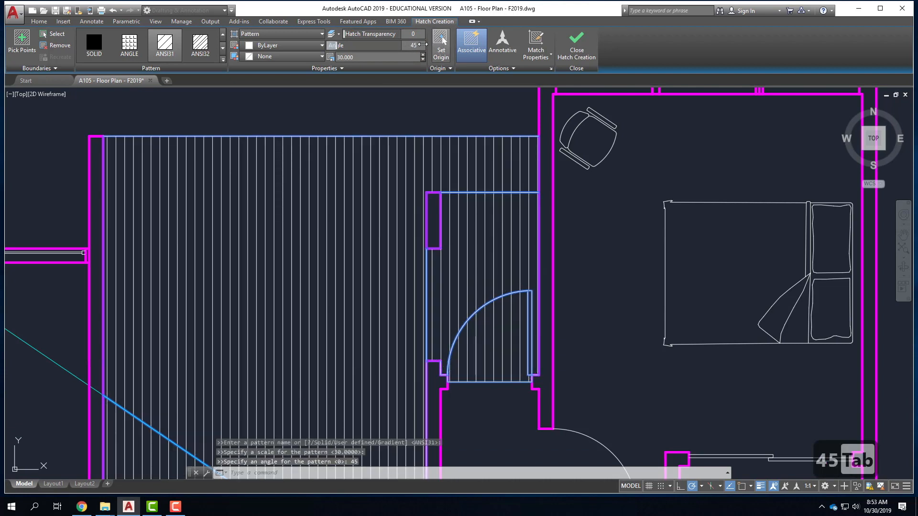
{"action": "left_click_drag", "start_coordinate": [410, 46], "coordinate": [387, 43]}
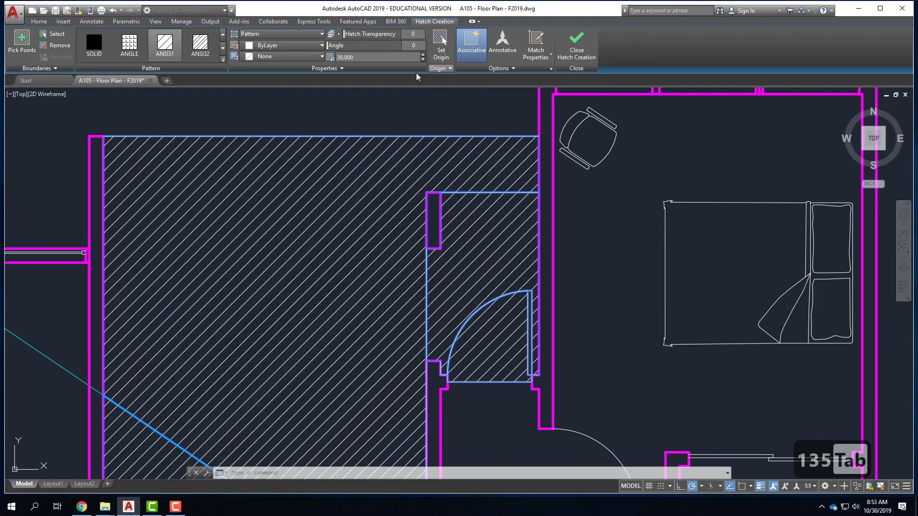
{"action": "double_click", "coordinate": [416, 45]}
{"action": "type", "text": "135"}
{"action": "key", "text": "Tab"}
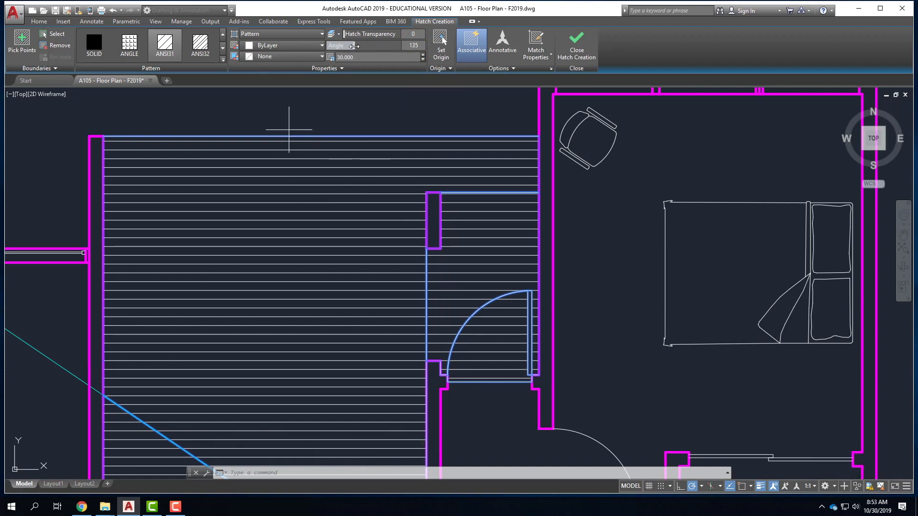
Switch the north-central area's hatch to AR-B816 with scale 1.0 and angle 0, and finish the hatch.
{"action": "left_click", "coordinate": [223, 61]}
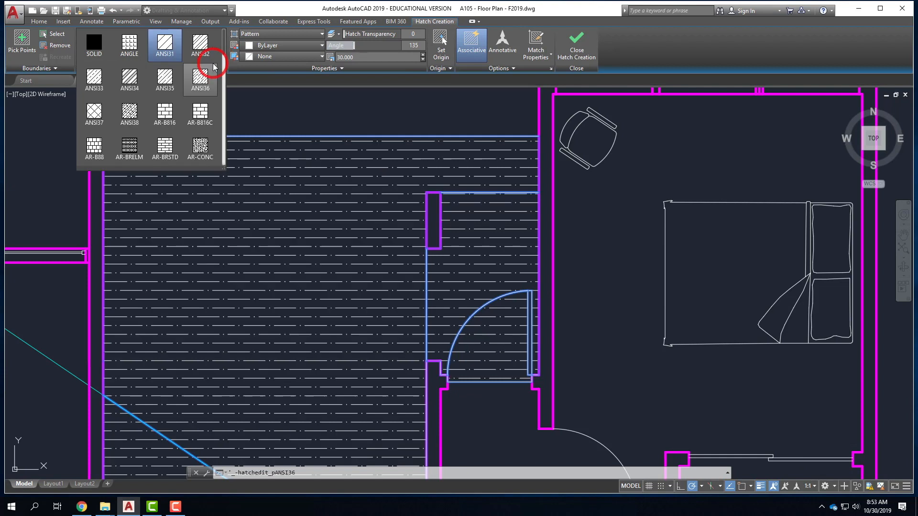
{"action": "left_click", "coordinate": [165, 112]}
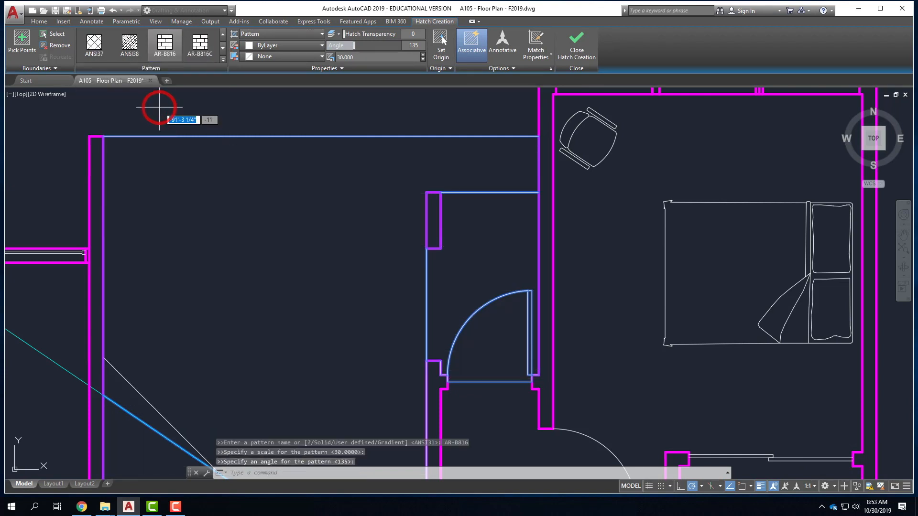
{"action": "left_click", "coordinate": [358, 57]}
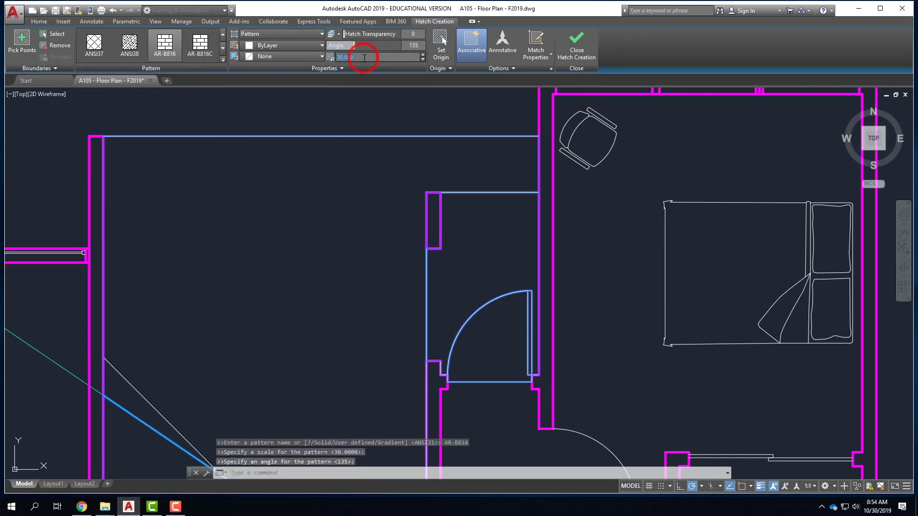
{"action": "type", "text": "1.0"}
{"action": "key", "text": "Tab"}
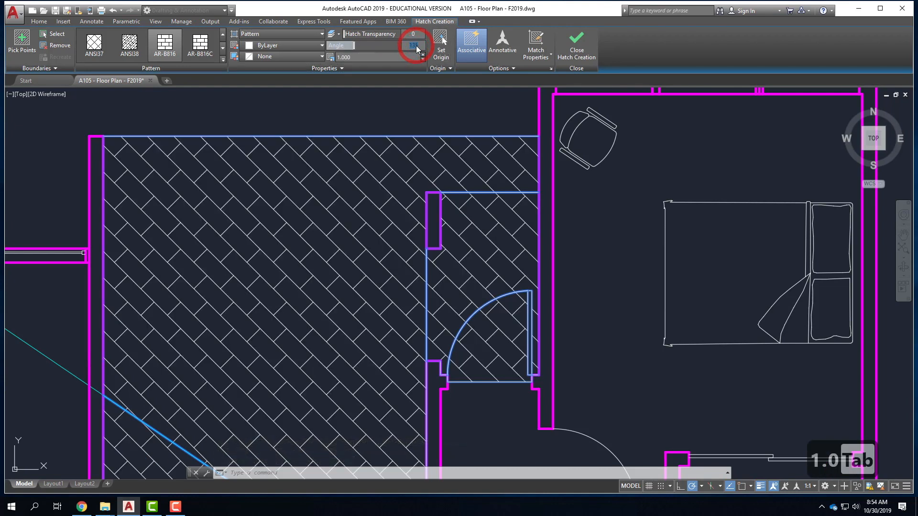
{"action": "type", "text": "0"}
{"action": "key", "text": "Tab"}
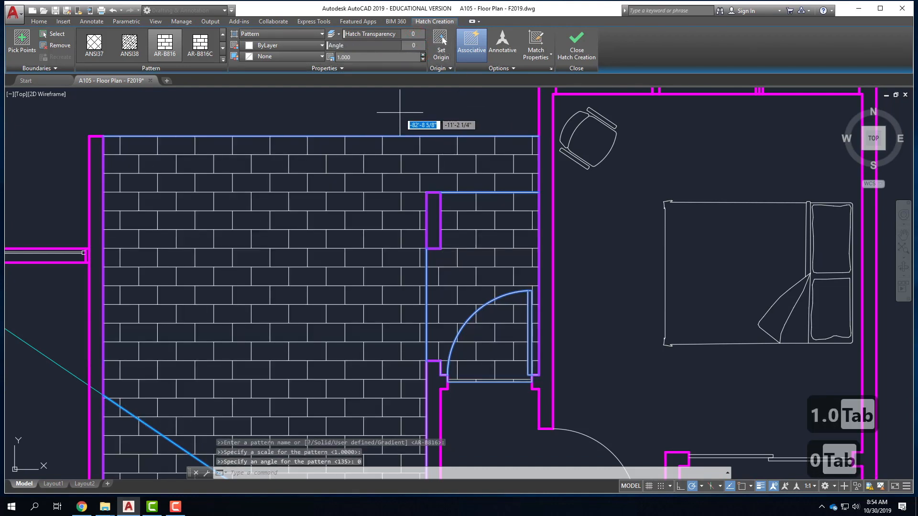
{"action": "left_click", "coordinate": [581, 44]}
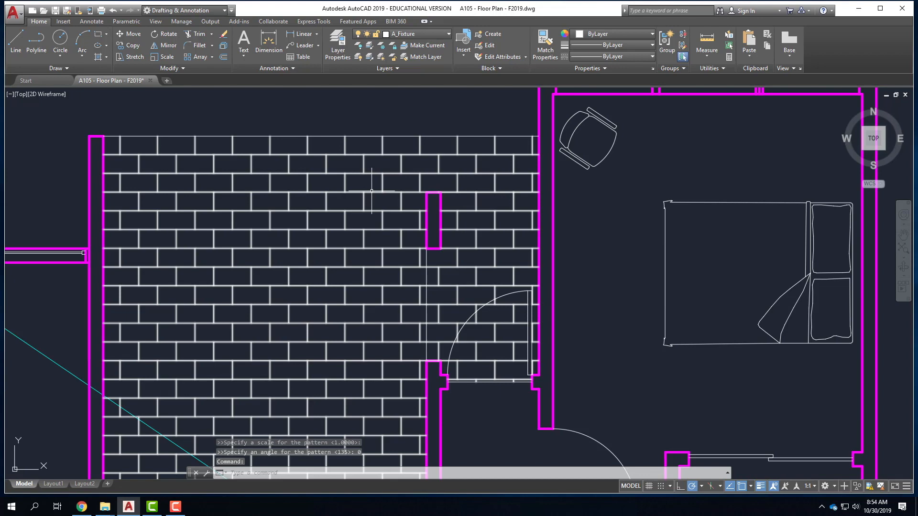
Move the north-central area's AR-B816 hatch to the A_Furn layer.
{"action": "left_click", "coordinate": [371, 191]}
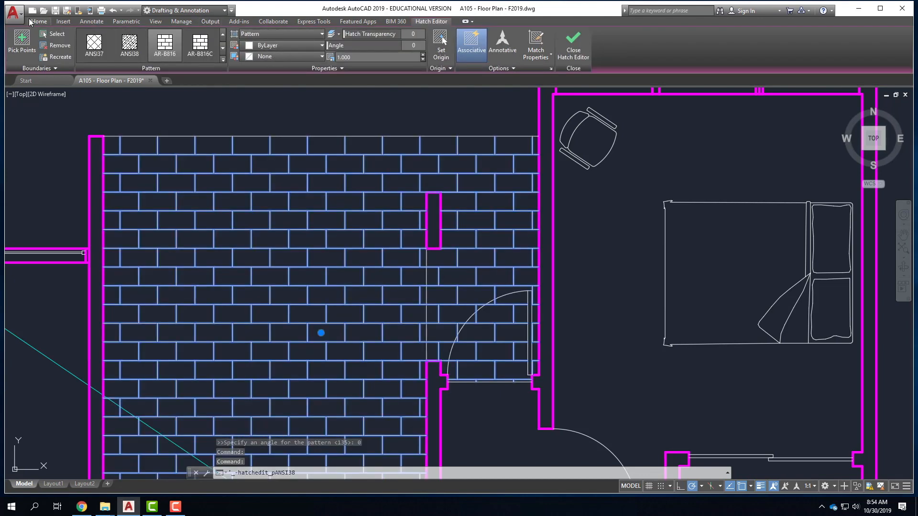
{"action": "left_click", "coordinate": [33, 22]}
{"action": "left_click", "coordinate": [419, 35]}
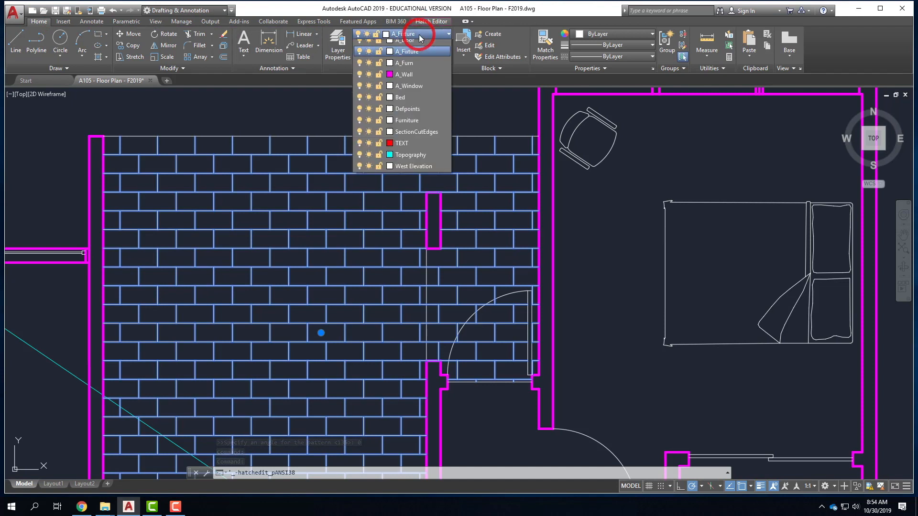
{"action": "left_click", "coordinate": [420, 80]}
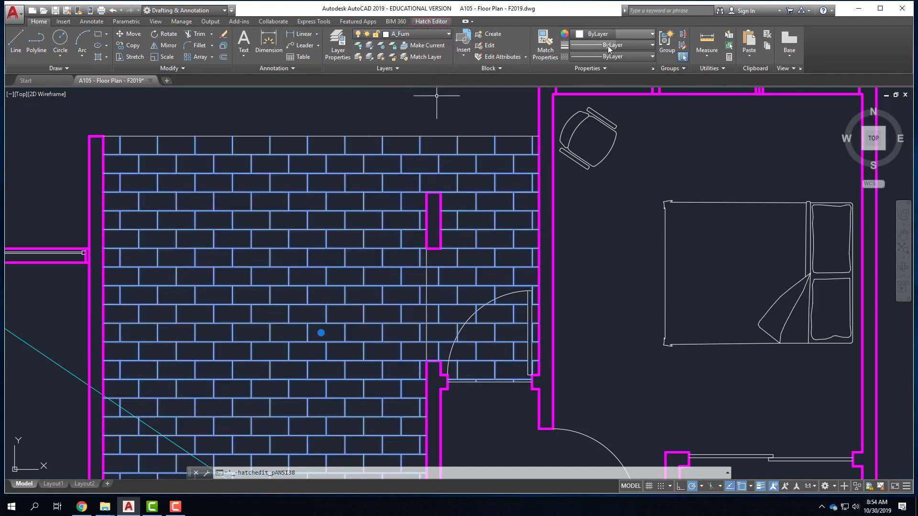
Set the north-central paving hatch's color to index color 251 and deselect it.
{"action": "left_click", "coordinate": [599, 35]}
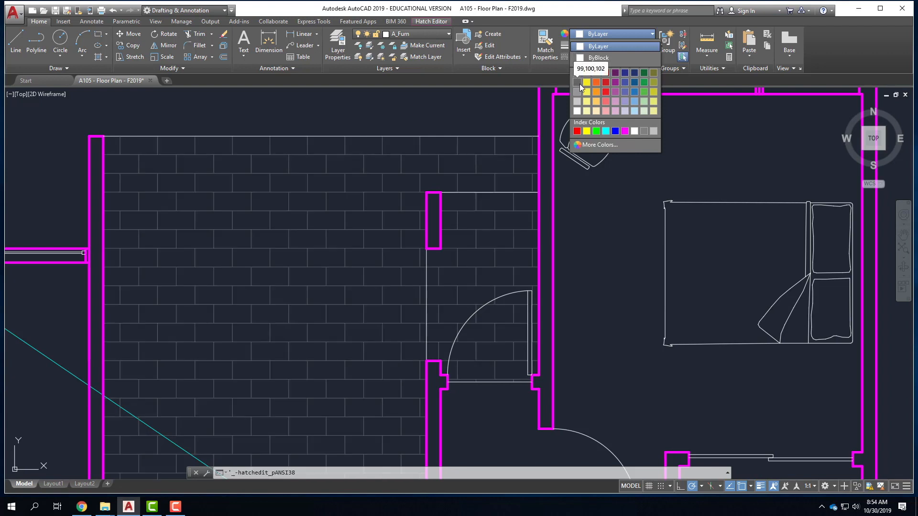
{"action": "left_click", "coordinate": [581, 36]}
{"action": "left_click", "coordinate": [581, 37]}
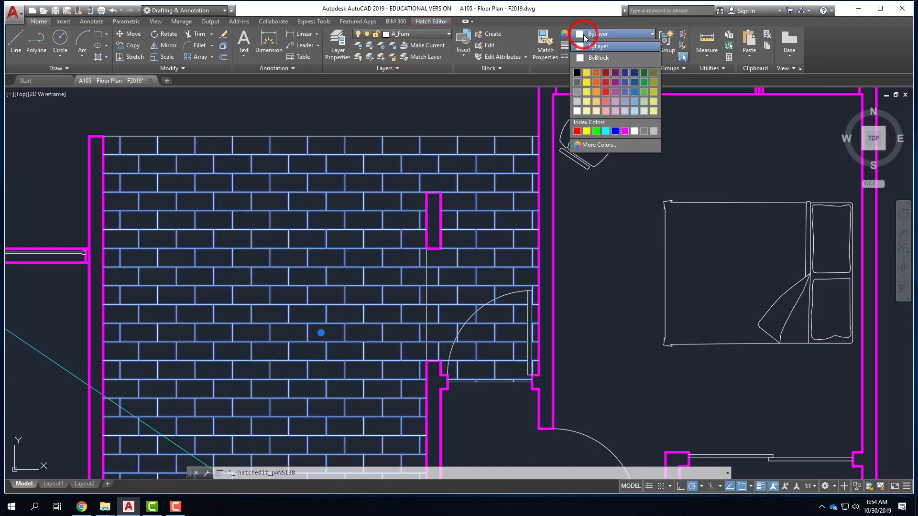
{"action": "left_click", "coordinate": [588, 146]}
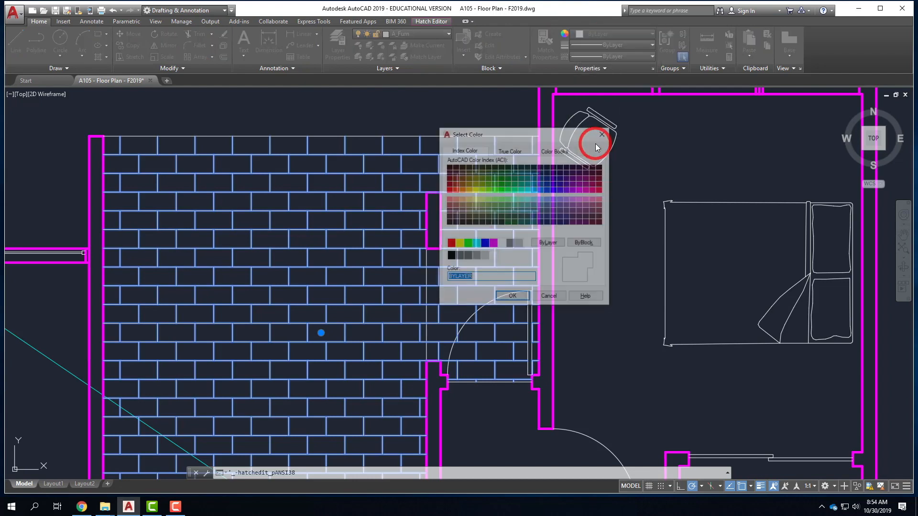
{"action": "left_click", "coordinate": [459, 256]}
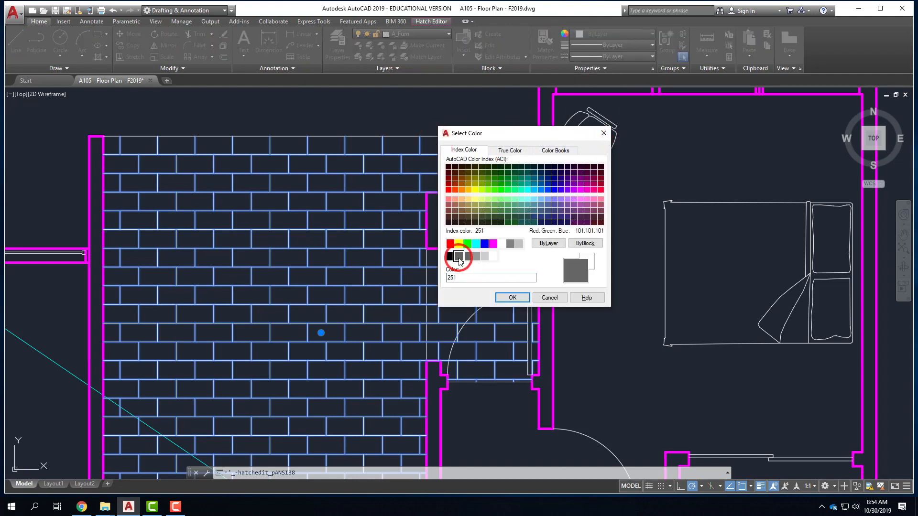
{"action": "left_click", "coordinate": [512, 297]}
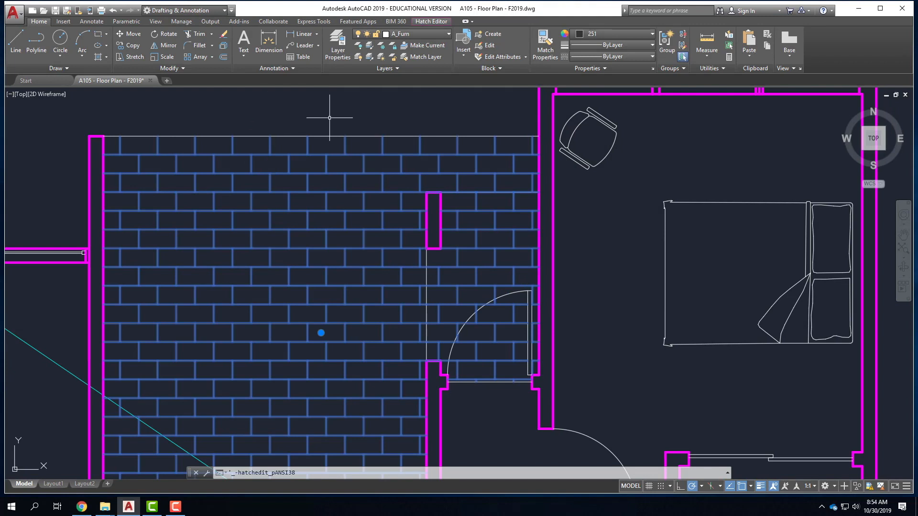
{"action": "key", "text": "Escape"}
Start a new hatch covering the living and kitchen area, hallway, both bedrooms and their closets.
{"action": "scroll", "coordinate": [240, 197], "scroll_direction": "down", "scroll_amount": 2}
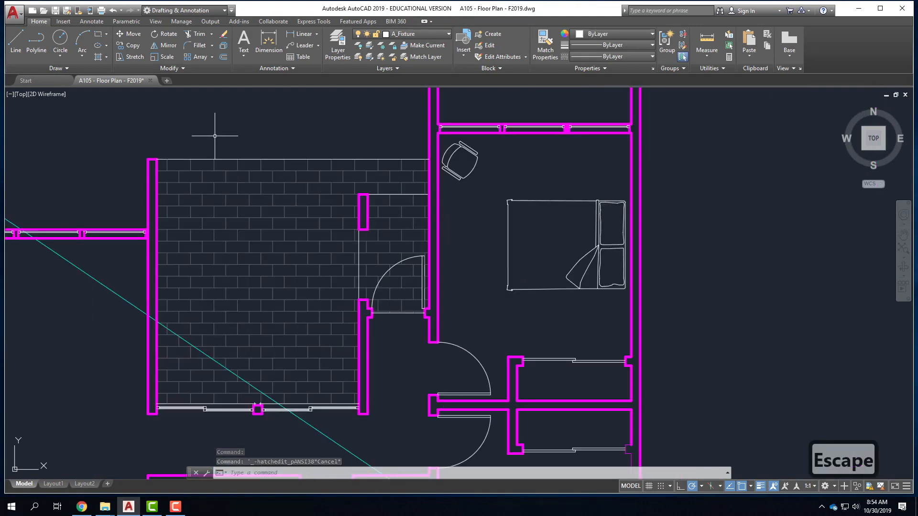
{"action": "scroll", "coordinate": [293, 160], "scroll_direction": "down", "scroll_amount": 2}
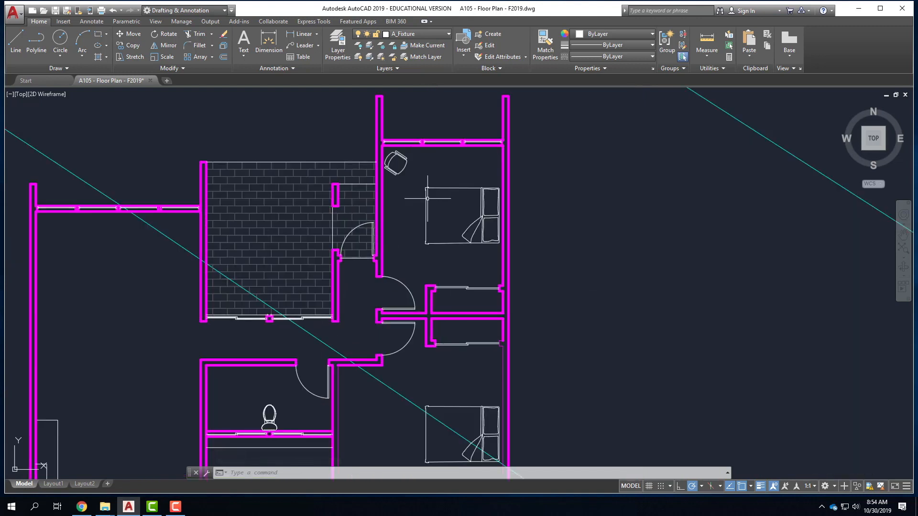
{"action": "scroll", "coordinate": [474, 212], "scroll_direction": "down", "scroll_amount": 2}
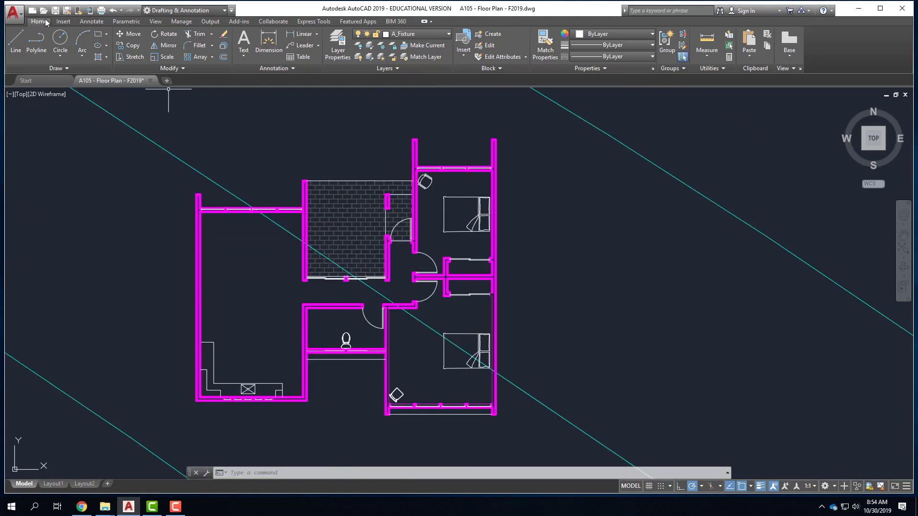
{"action": "left_click", "coordinate": [98, 58]}
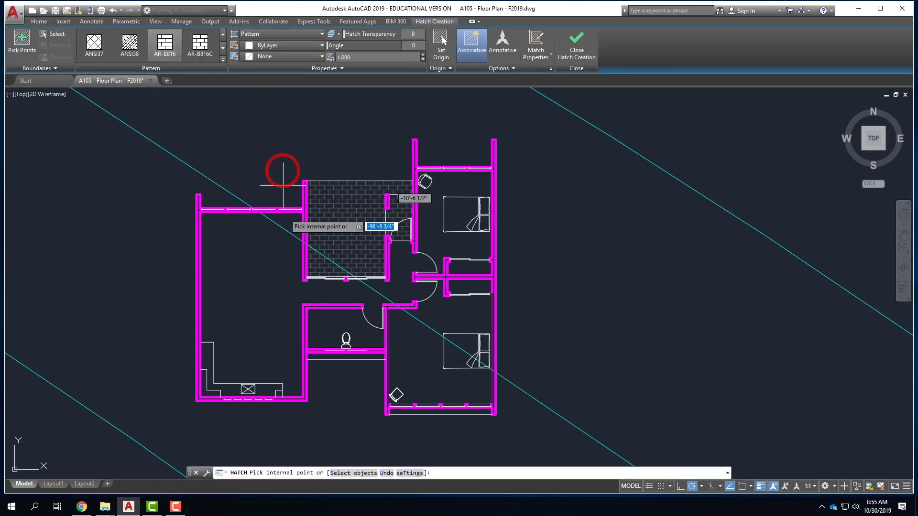
{"action": "left_click", "coordinate": [260, 304]}
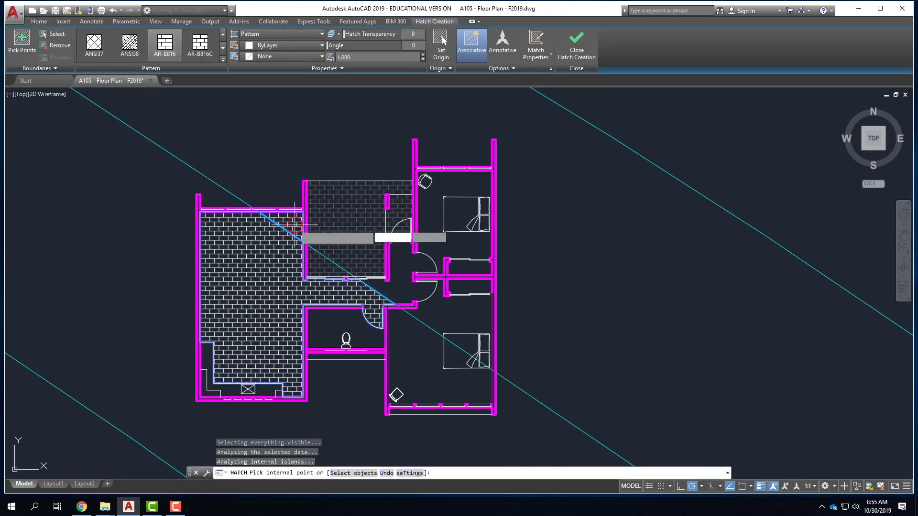
{"action": "left_click", "coordinate": [406, 283]}
{"action": "left_click", "coordinate": [426, 334]}
{"action": "left_click", "coordinate": [455, 314]}
{"action": "left_click", "coordinate": [467, 286]}
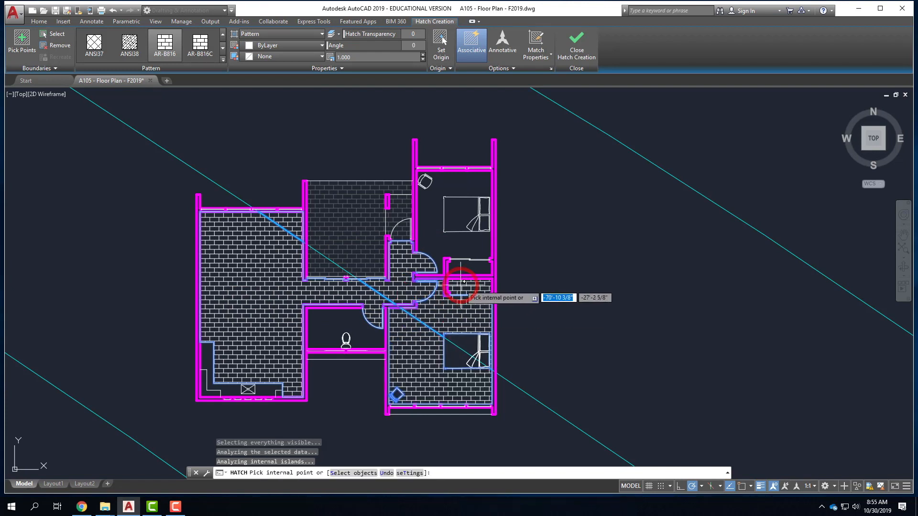
{"action": "left_click", "coordinate": [463, 265]}
{"action": "left_click", "coordinate": [437, 236]}
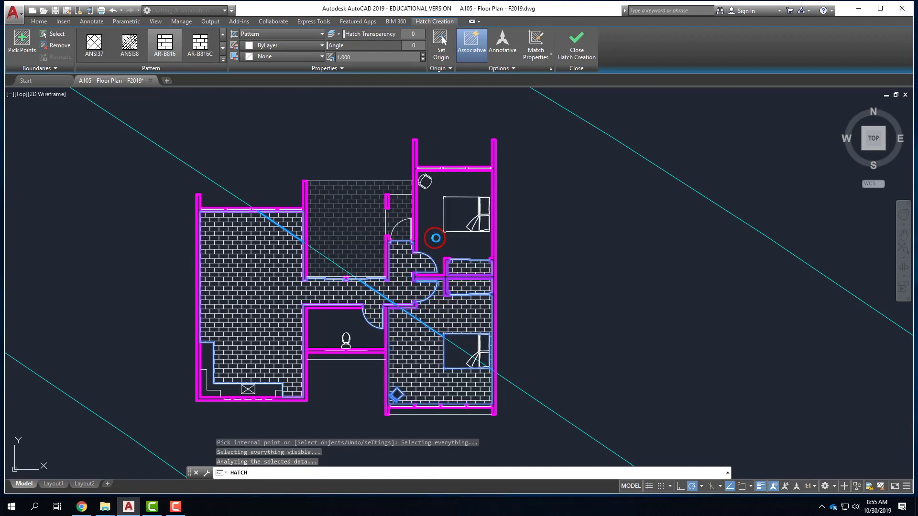
Set the new floor hatch's pattern to ANSI31 and try a scale of 30, finally 40.
{"action": "left_click", "coordinate": [222, 59]}
{"action": "scroll", "coordinate": [165, 48], "scroll_direction": "up", "scroll_amount": 2}
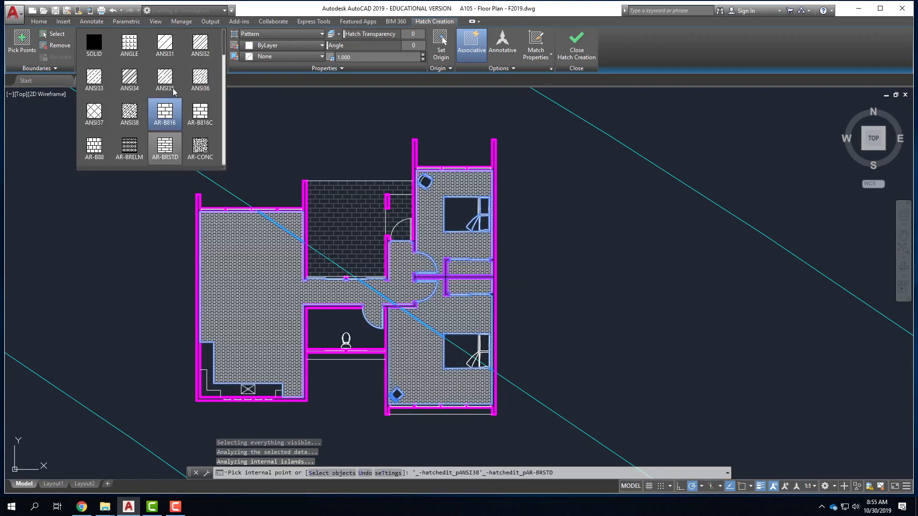
{"action": "left_click", "coordinate": [165, 48]}
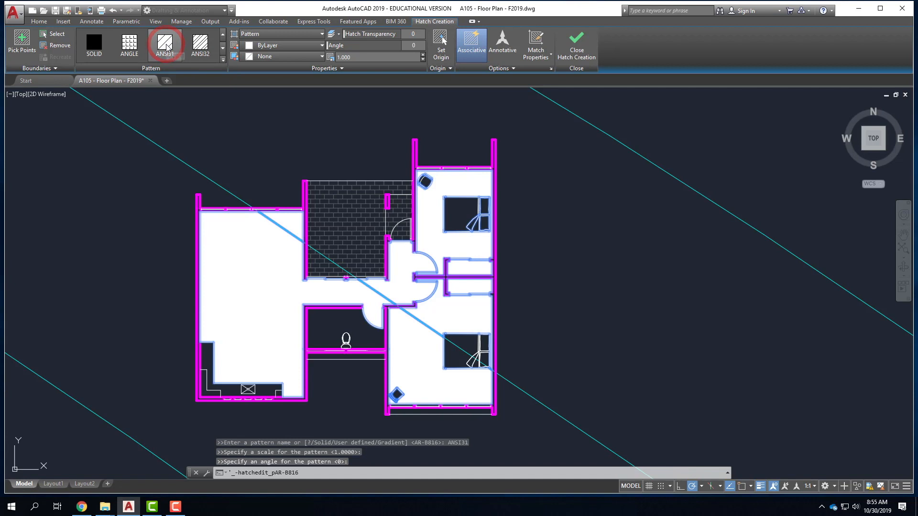
{"action": "type", "text": "30"}
{"action": "key", "text": "Return"}
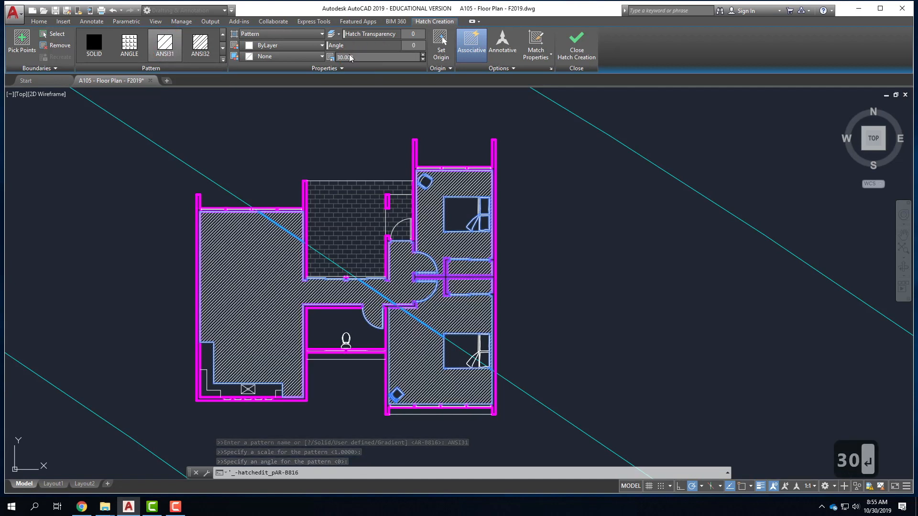
{"action": "type", "text": "40"}
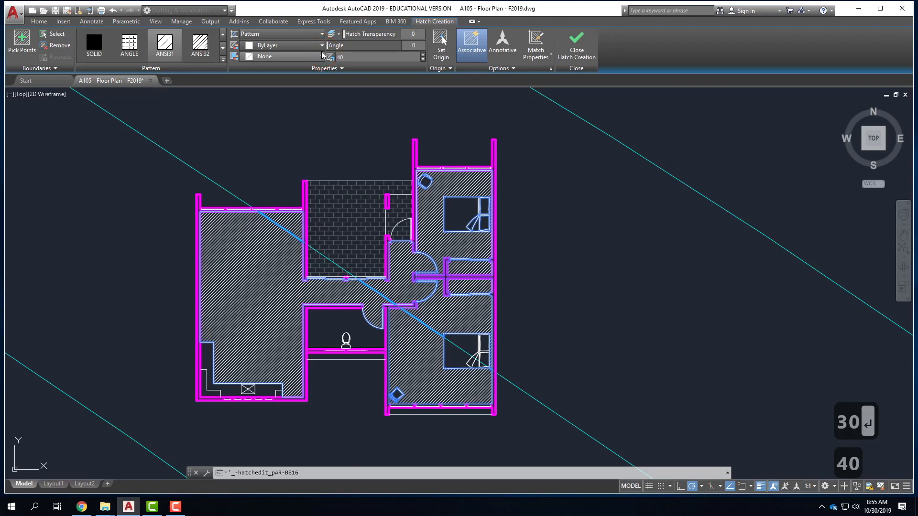
{"action": "key", "text": "Tab"}
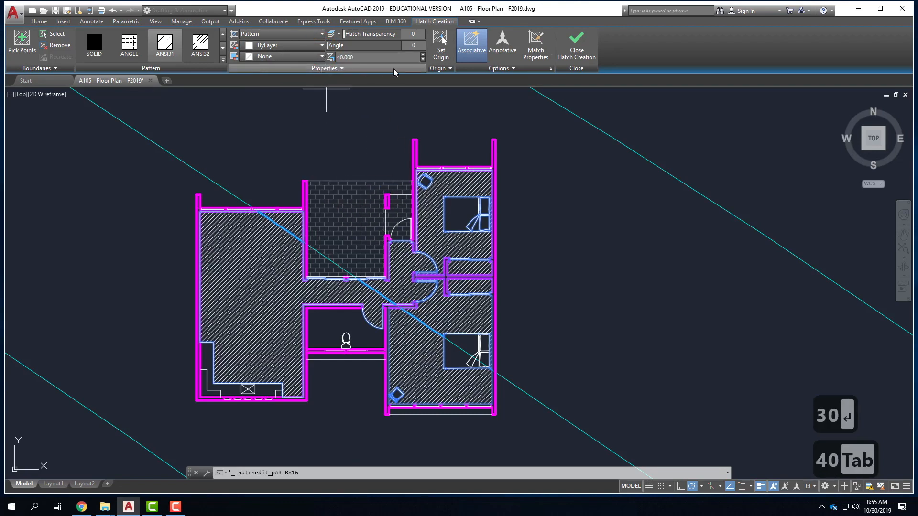
Rotate the ANSI31 floor hatch to an angle of 135 degrees and finish the hatch.
{"action": "left_click", "coordinate": [417, 46]}
{"action": "type", "text": "135"}
{"action": "key", "text": "Tab"}
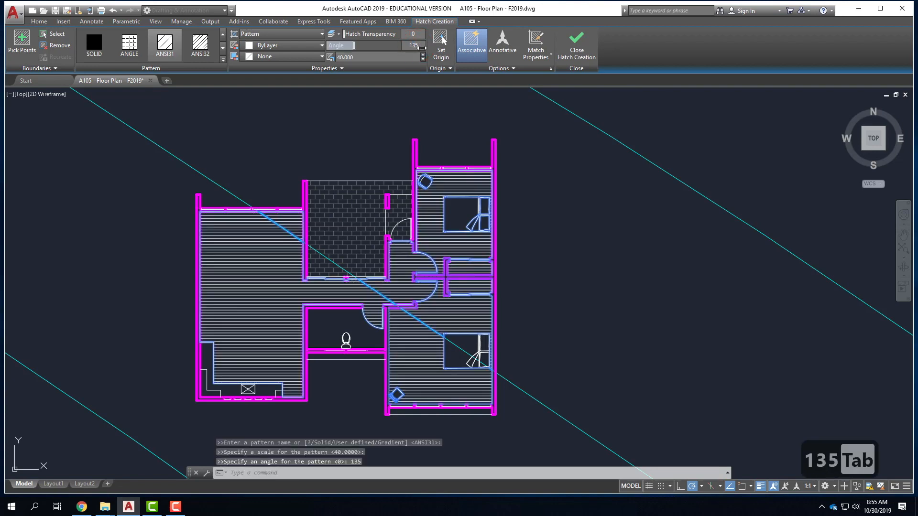
{"action": "left_click", "coordinate": [575, 45]}
Set the interior floor hatch's color to index color 251 and deselect it.
{"action": "left_click", "coordinate": [267, 211]}
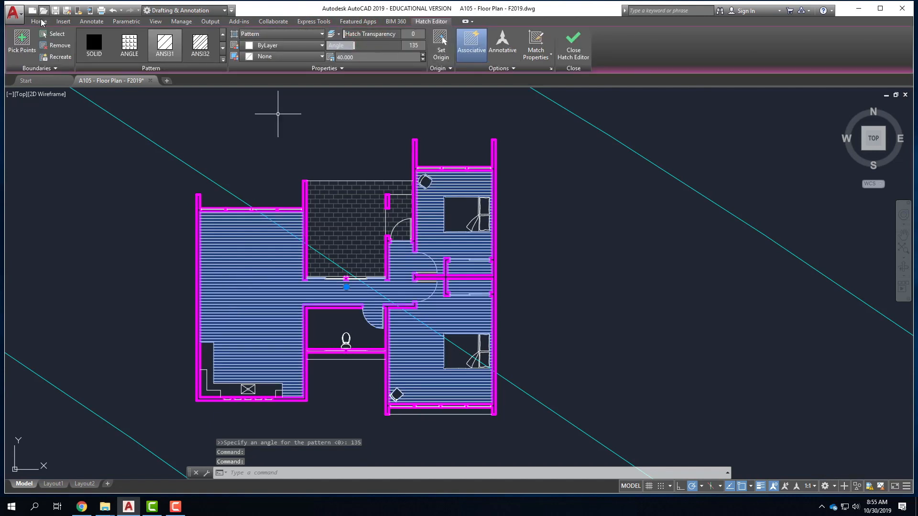
{"action": "left_click", "coordinate": [39, 21]}
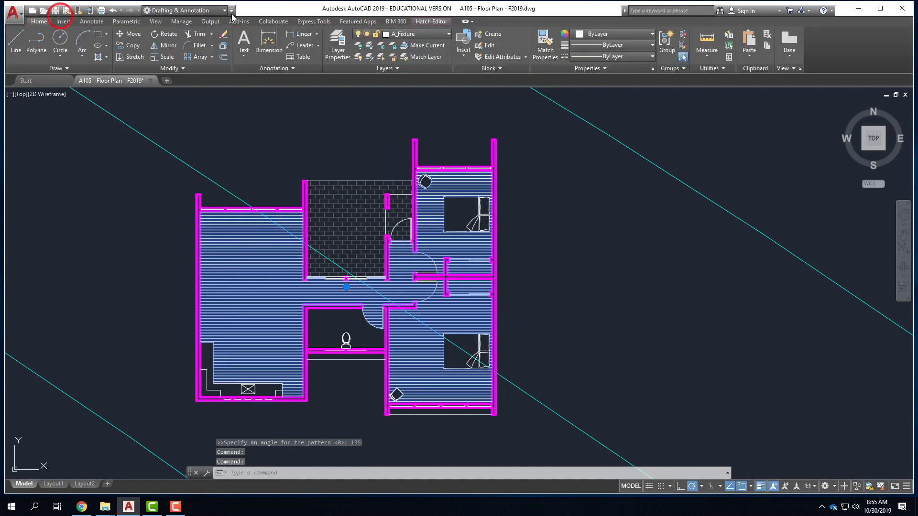
{"action": "left_click", "coordinate": [602, 34]}
{"action": "left_click", "coordinate": [577, 151]}
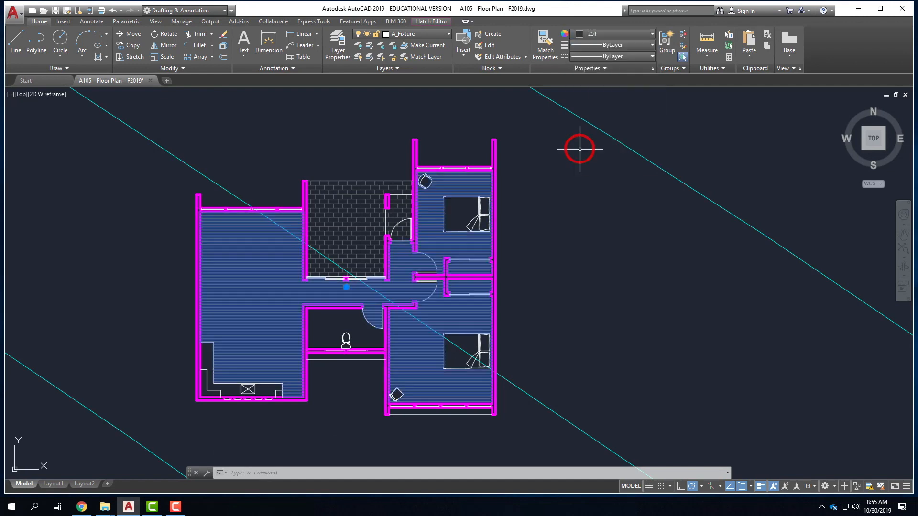
{"action": "key", "text": "Escape"}
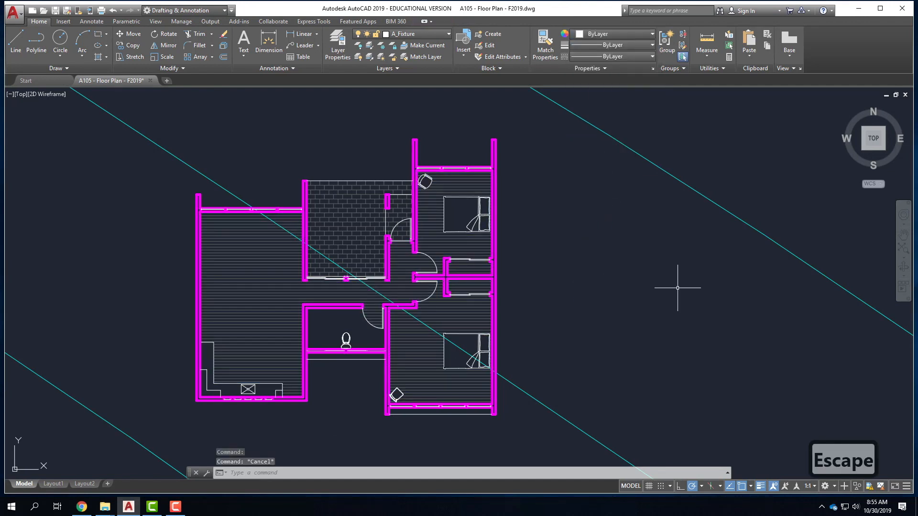
Examine the floor and paving hatches around the bedroom furniture, doors, closets and rooms of the whole plan.
{"action": "scroll", "coordinate": [489, 219], "scroll_direction": "up", "scroll_amount": 6}
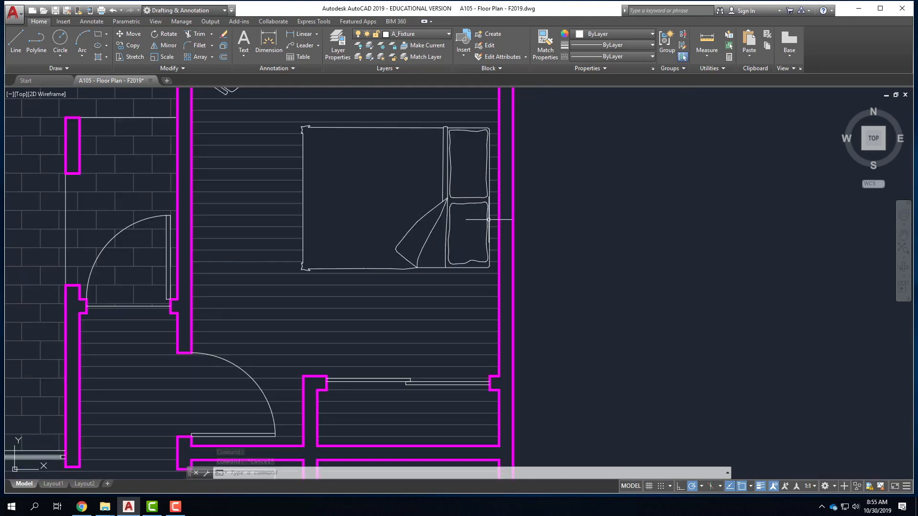
{"action": "scroll", "coordinate": [414, 260], "scroll_direction": "down", "scroll_amount": 2}
{"action": "scroll", "coordinate": [294, 160], "scroll_direction": "up", "scroll_amount": 6}
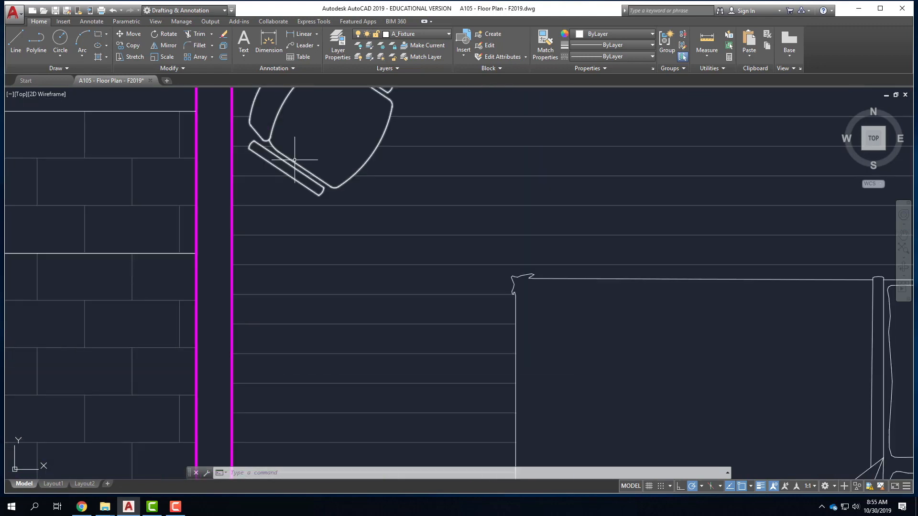
{"action": "scroll", "coordinate": [400, 241], "scroll_direction": "down", "scroll_amount": 3}
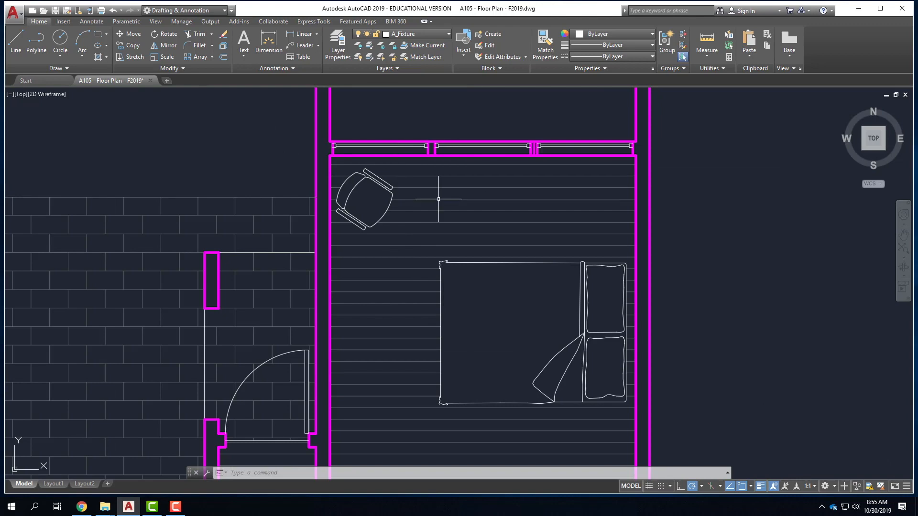
{"action": "scroll", "coordinate": [480, 205], "scroll_direction": "down", "scroll_amount": 3}
{"action": "scroll", "coordinate": [446, 319], "scroll_direction": "down", "scroll_amount": 3}
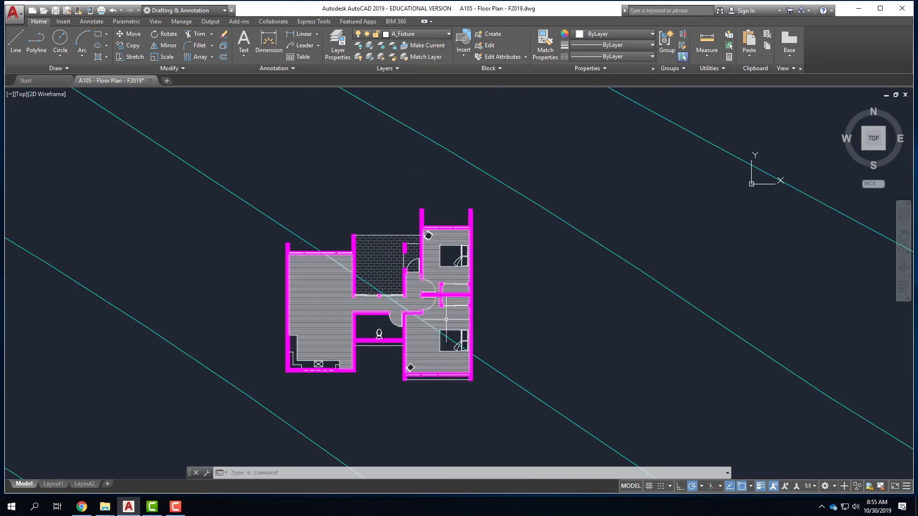
{"action": "scroll", "coordinate": [446, 319], "scroll_direction": "up", "scroll_amount": 3}
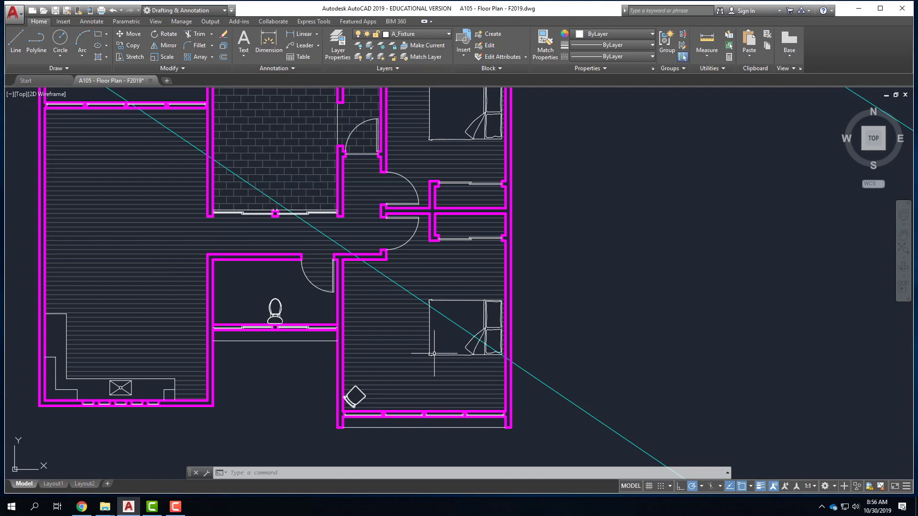
{"action": "scroll", "coordinate": [432, 364], "scroll_direction": "down", "scroll_amount": 2}
{"action": "scroll", "coordinate": [429, 222], "scroll_direction": "up", "scroll_amount": 2}
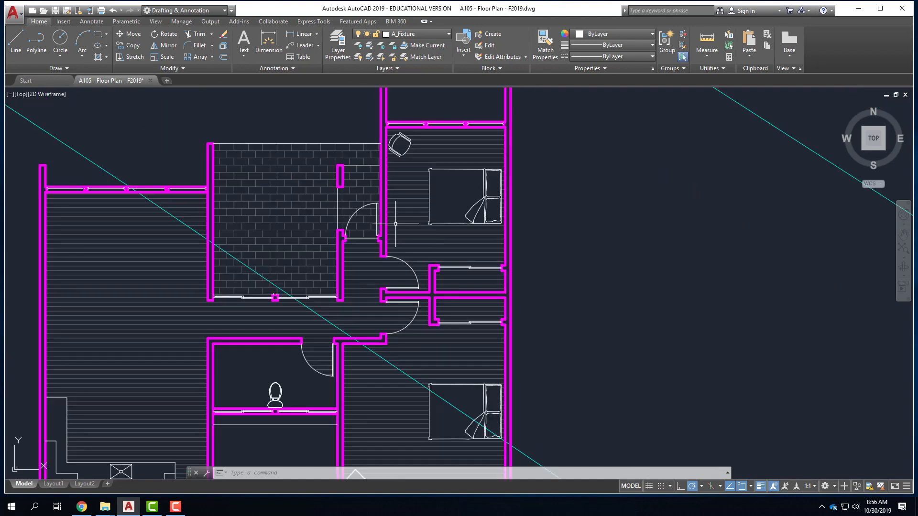
{"action": "scroll", "coordinate": [167, 282], "scroll_direction": "down", "scroll_amount": 2}
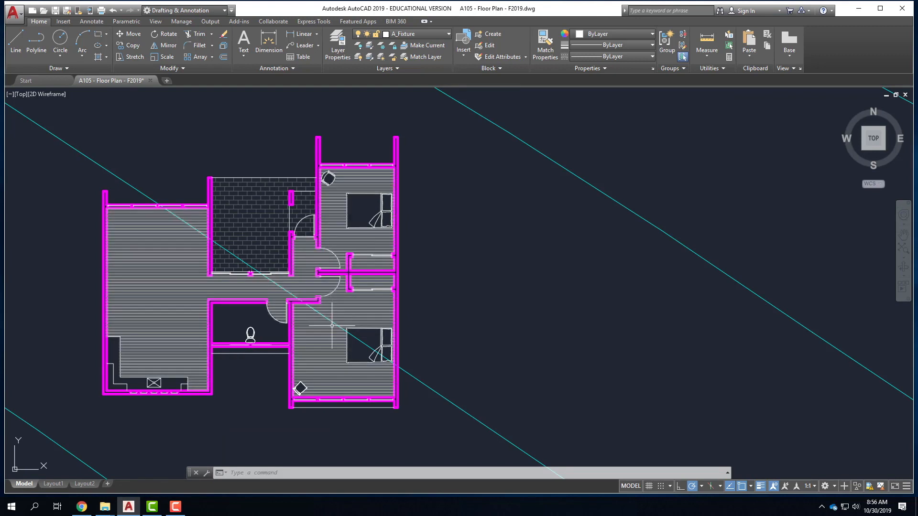
{"action": "scroll", "coordinate": [333, 323], "scroll_direction": "up", "scroll_amount": 2}
{"action": "mouse_move", "coordinate": [356, 288]}
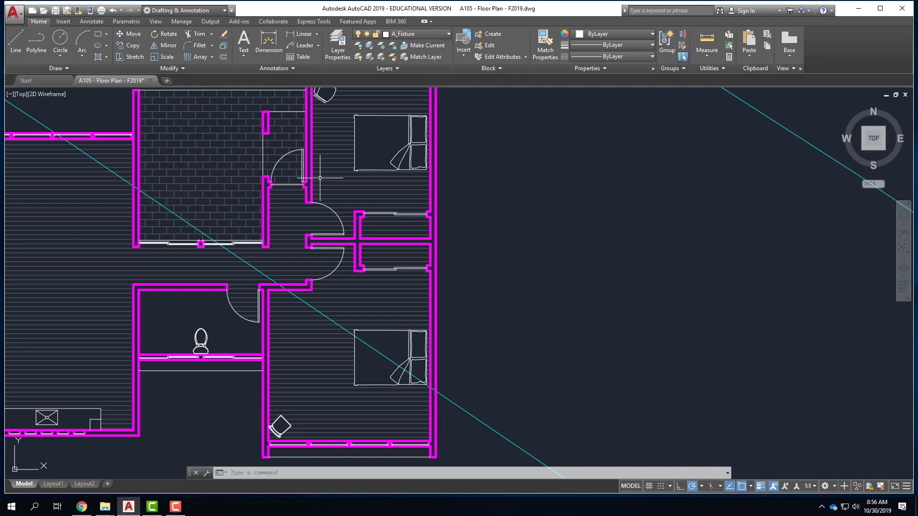
{"action": "scroll", "coordinate": [450, 195], "scroll_direction": "down", "scroll_amount": 2}
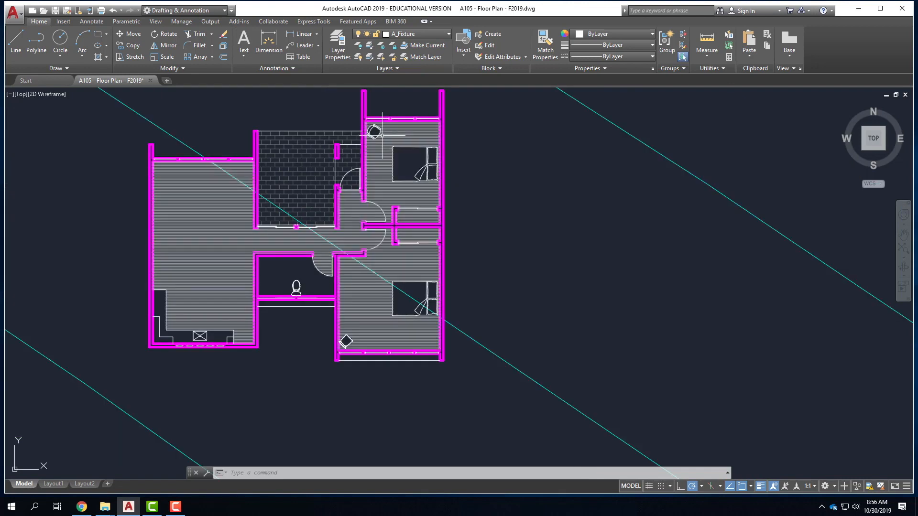
Change the A_Wall layer's color to white in the layer properties.
{"action": "left_click", "coordinate": [431, 34]}
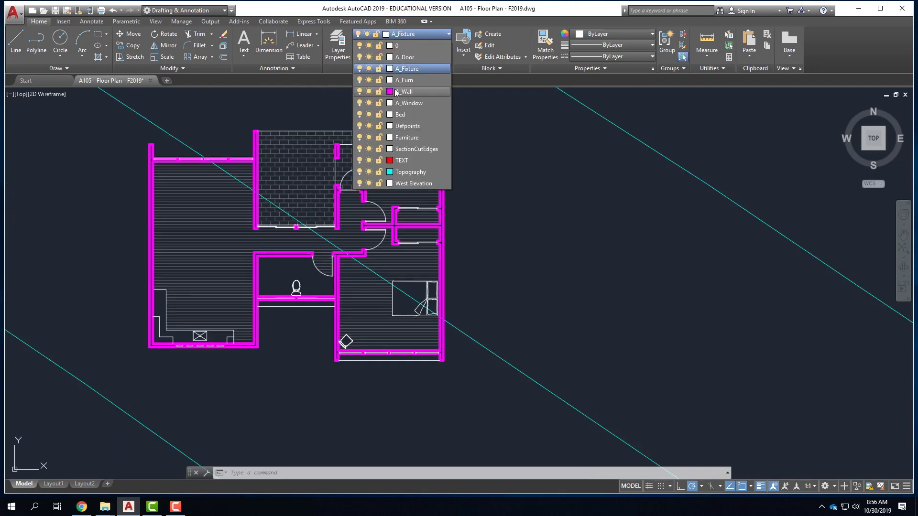
{"action": "left_click", "coordinate": [338, 44]}
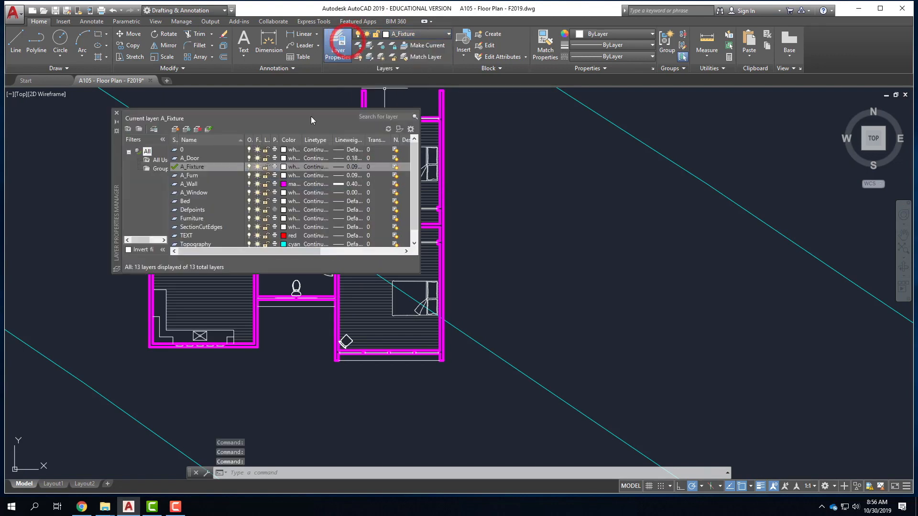
{"action": "left_click", "coordinate": [284, 184]}
{"action": "left_click", "coordinate": [284, 184]}
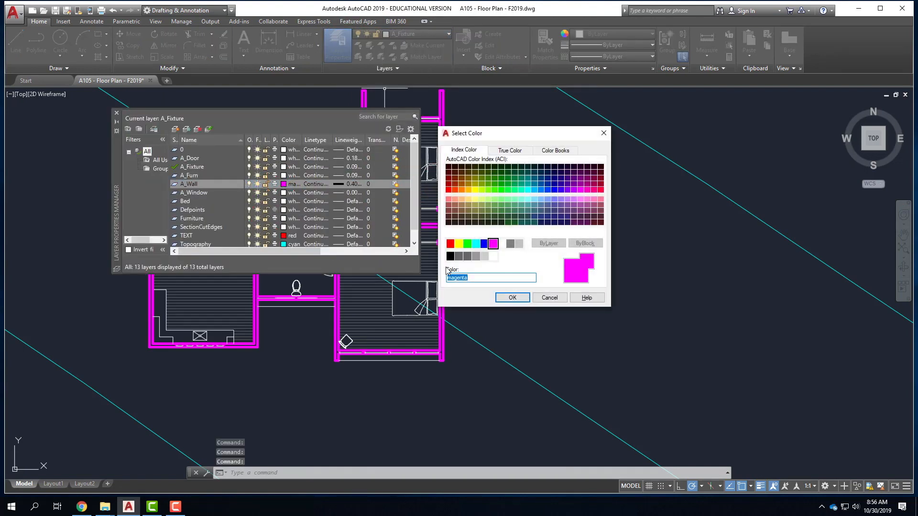
{"action": "left_click", "coordinate": [501, 246]}
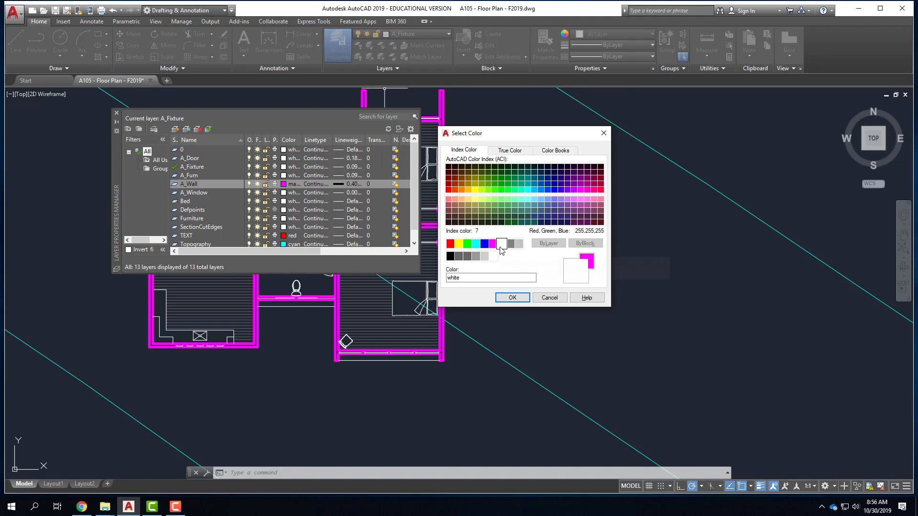
{"action": "left_click", "coordinate": [512, 298]}
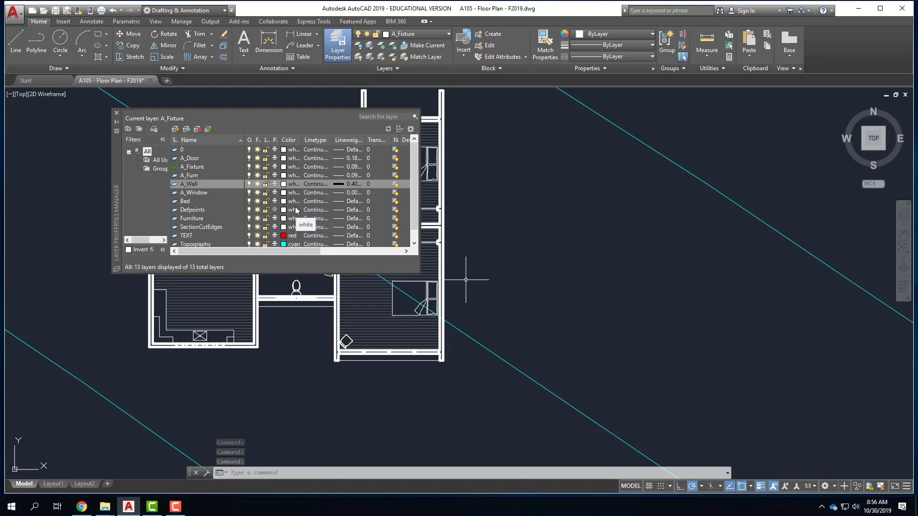
{"action": "left_click", "coordinate": [284, 184]}
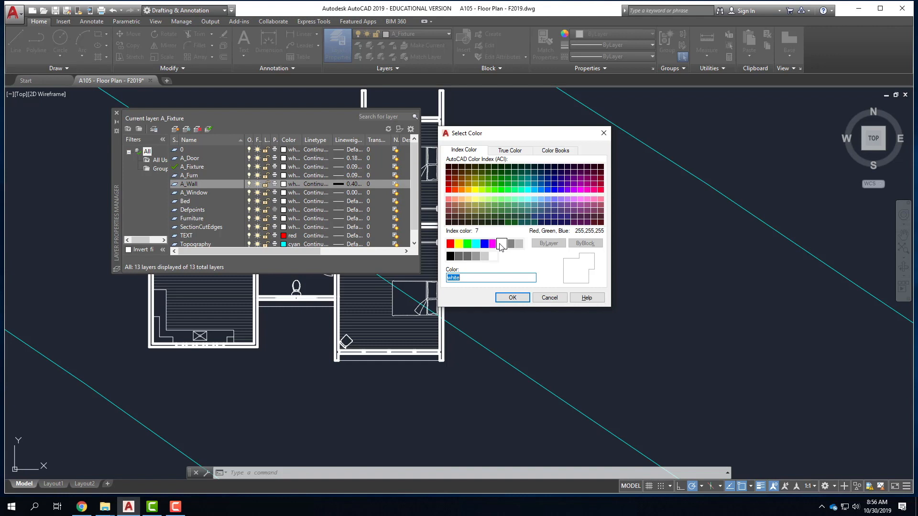
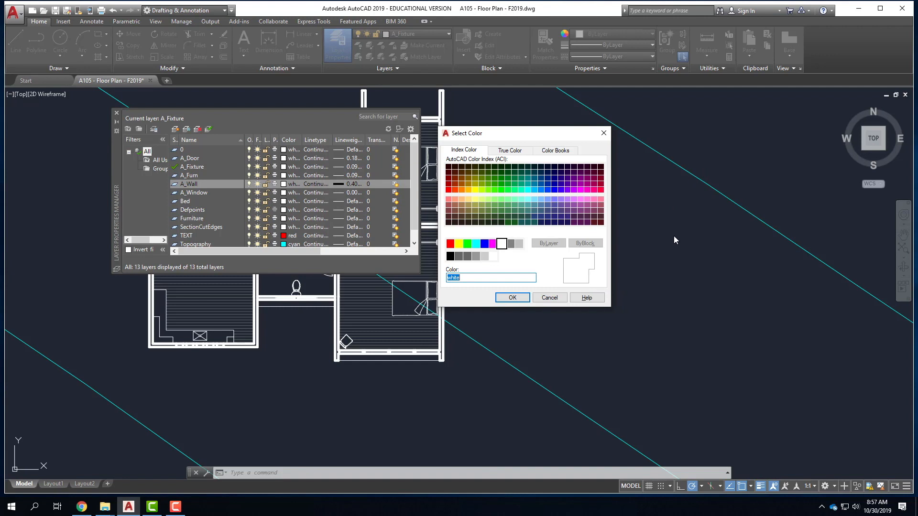
{"action": "left_click", "coordinate": [512, 298]}
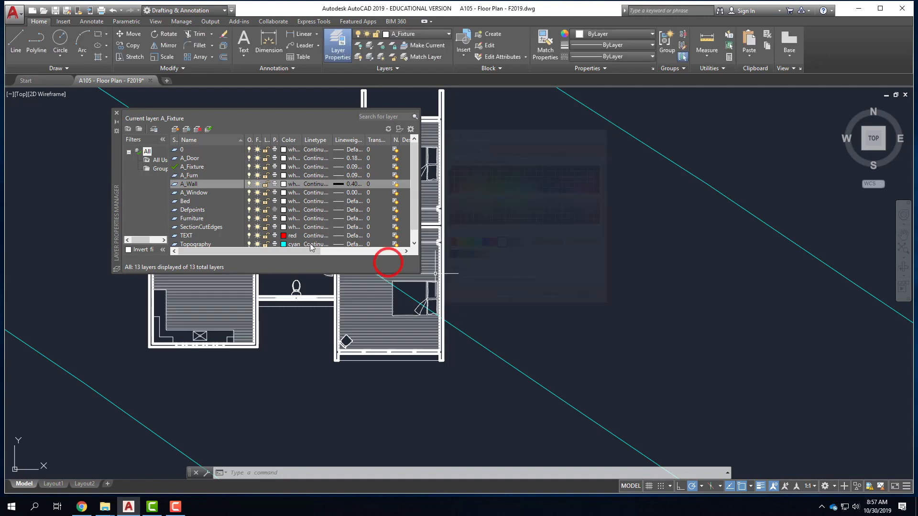
Change the Topography layer's color to white and close the layer properties.
{"action": "left_click", "coordinate": [288, 244]}
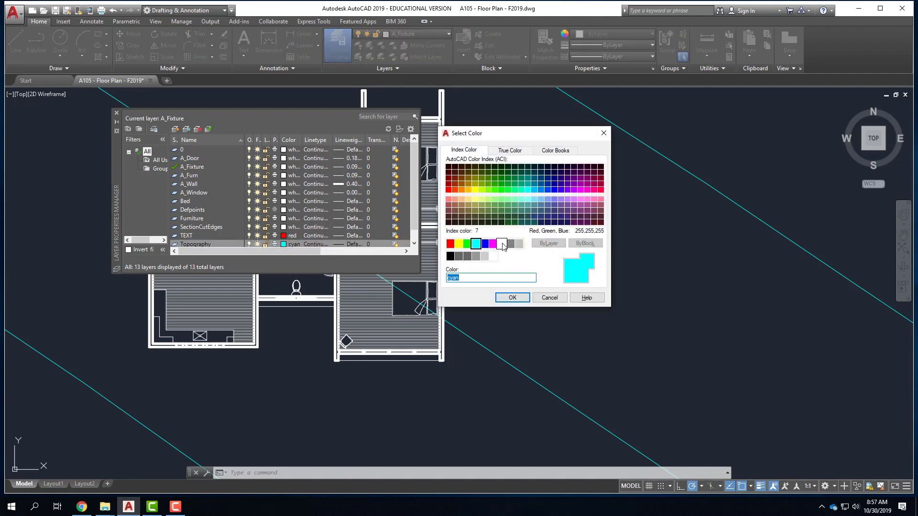
{"action": "left_click", "coordinate": [503, 242]}
{"action": "left_click", "coordinate": [511, 297]}
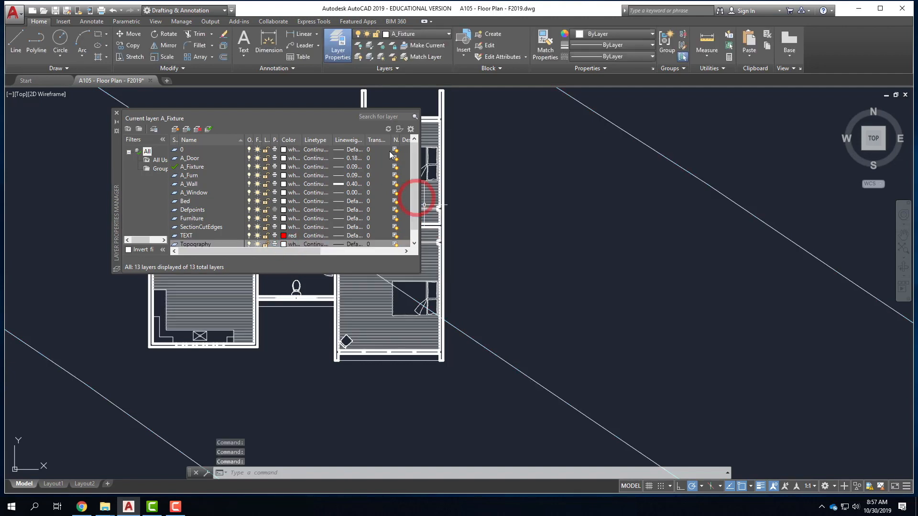
{"action": "left_click", "coordinate": [116, 113]}
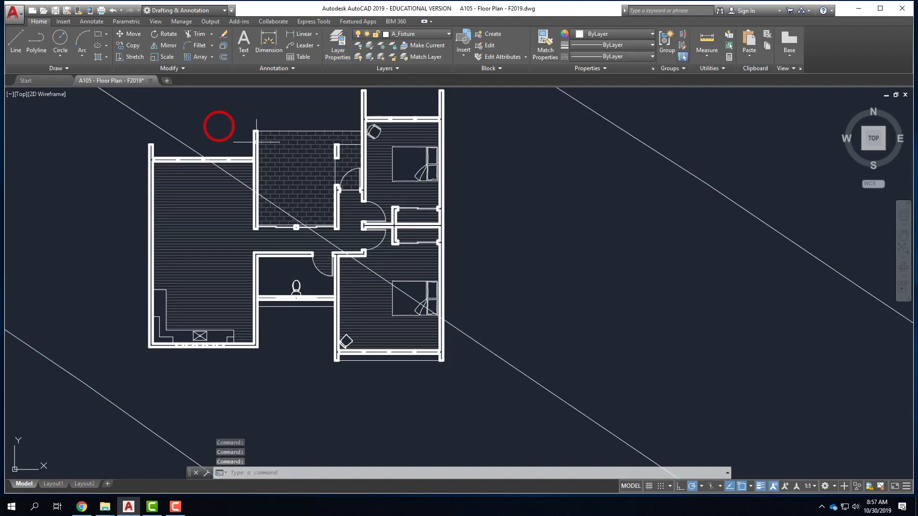
Trim the topography line inside the house, using the living room's upper window wall and the bedrooms' outer right wall as cutting edges.
{"action": "left_click", "coordinate": [187, 145]}
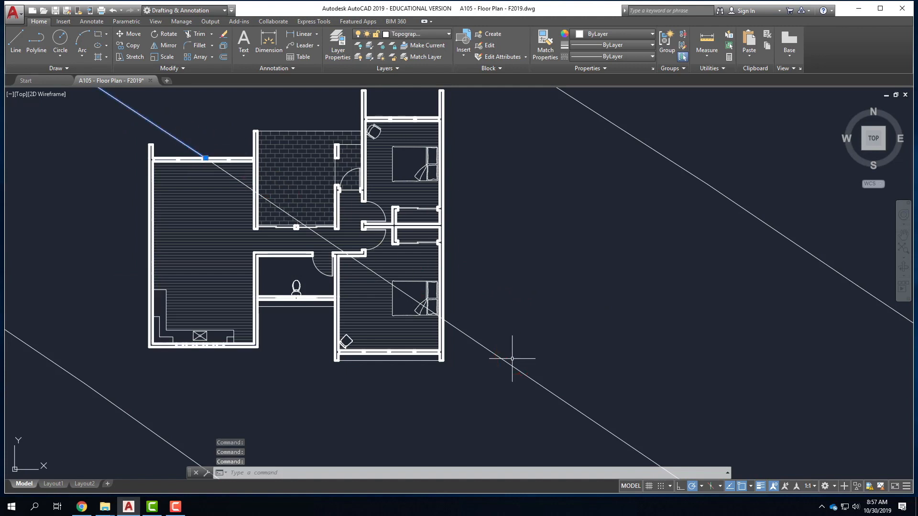
{"action": "key", "text": "Escape"}
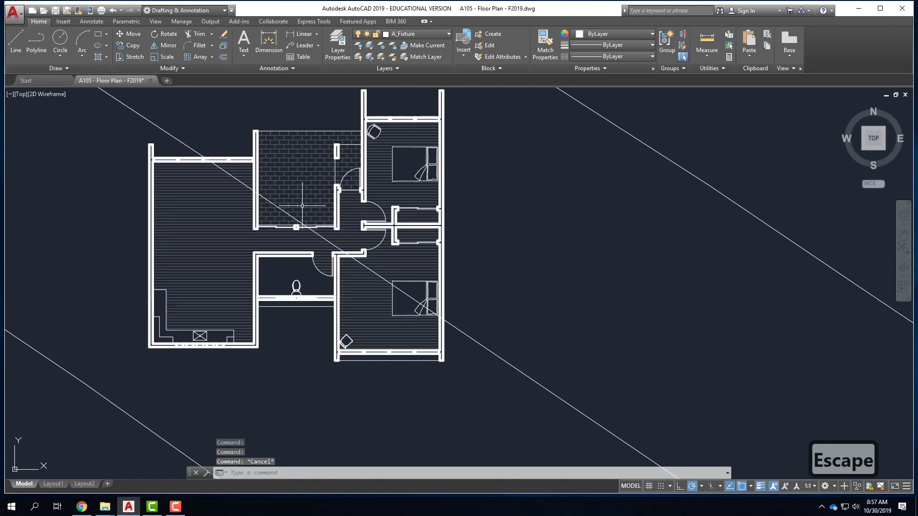
{"action": "scroll", "coordinate": [205, 151], "scroll_direction": "up", "scroll_amount": 5}
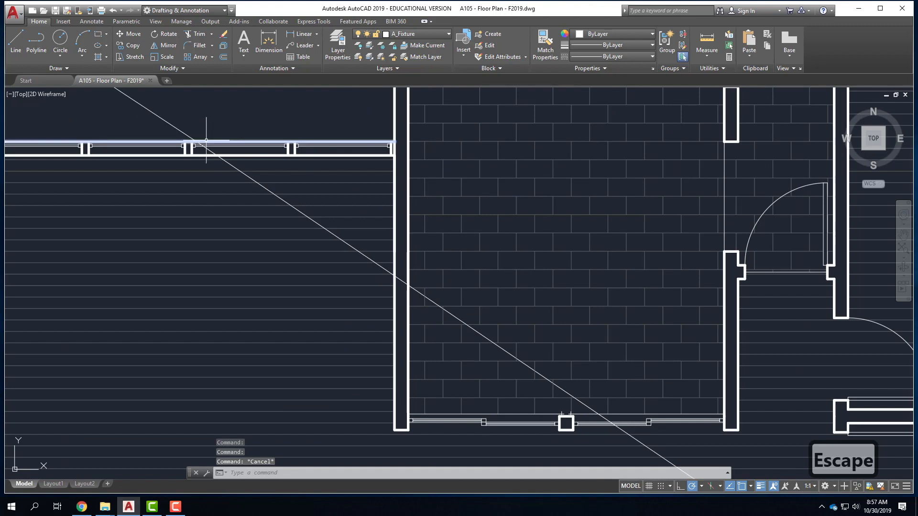
{"action": "left_click", "coordinate": [297, 143]}
{"action": "scroll", "coordinate": [377, 222], "scroll_direction": "down", "scroll_amount": 5}
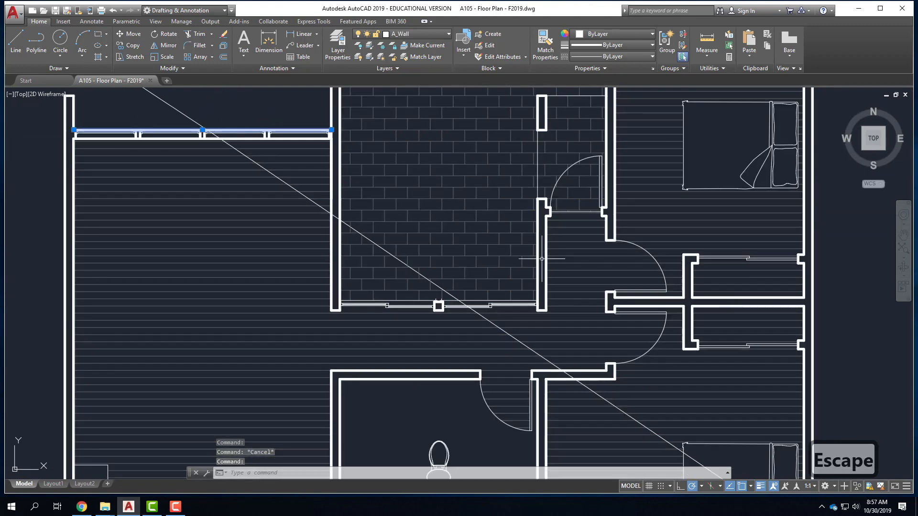
{"action": "scroll", "coordinate": [573, 365], "scroll_direction": "up", "scroll_amount": 5}
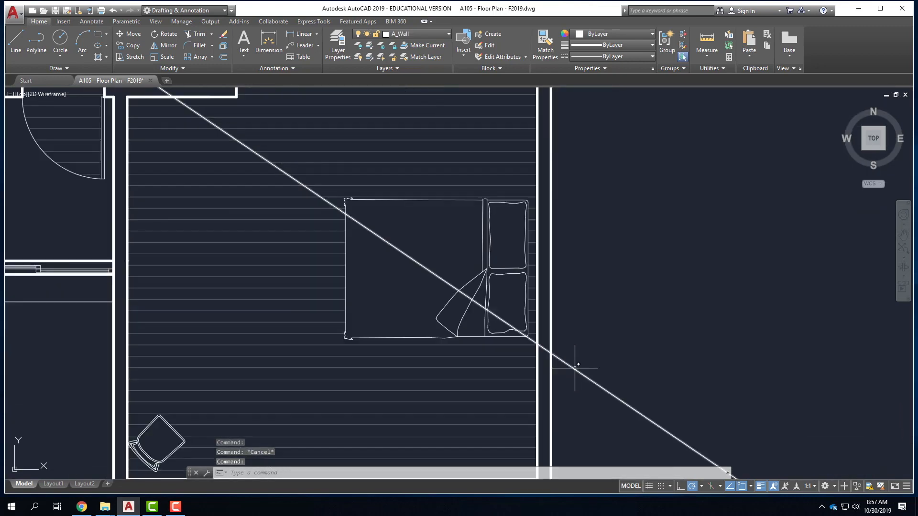
{"action": "left_click", "coordinate": [552, 337]}
{"action": "scroll", "coordinate": [646, 361], "scroll_direction": "down", "scroll_amount": 5}
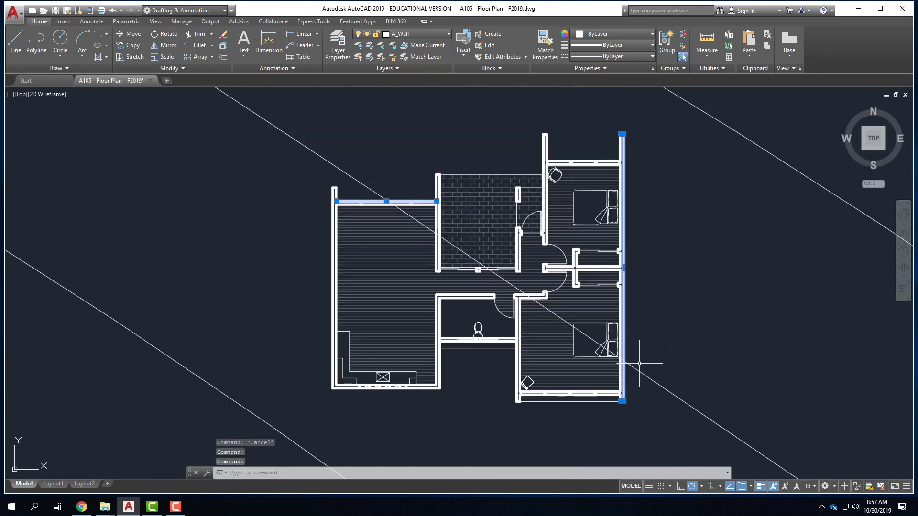
{"action": "scroll", "coordinate": [577, 337], "scroll_direction": "up", "scroll_amount": 2}
{"action": "type", "text": "trim"}
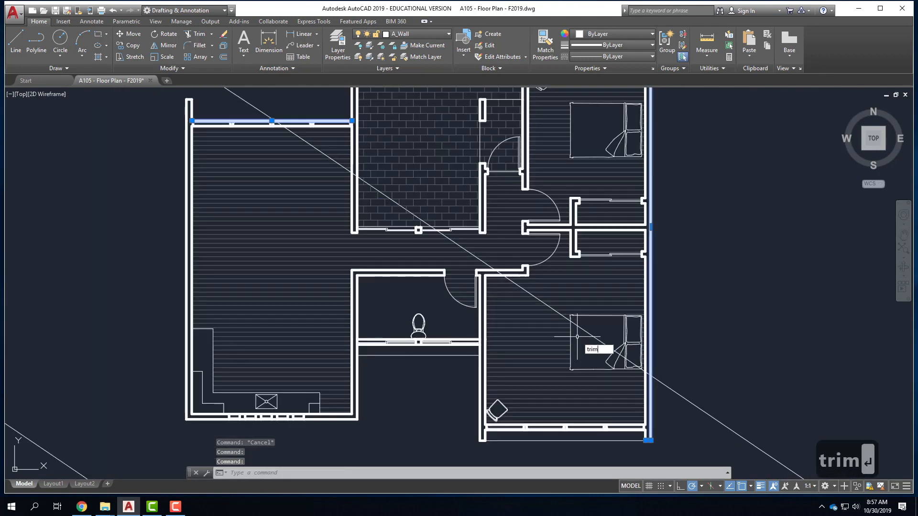
{"action": "key", "text": "Return"}
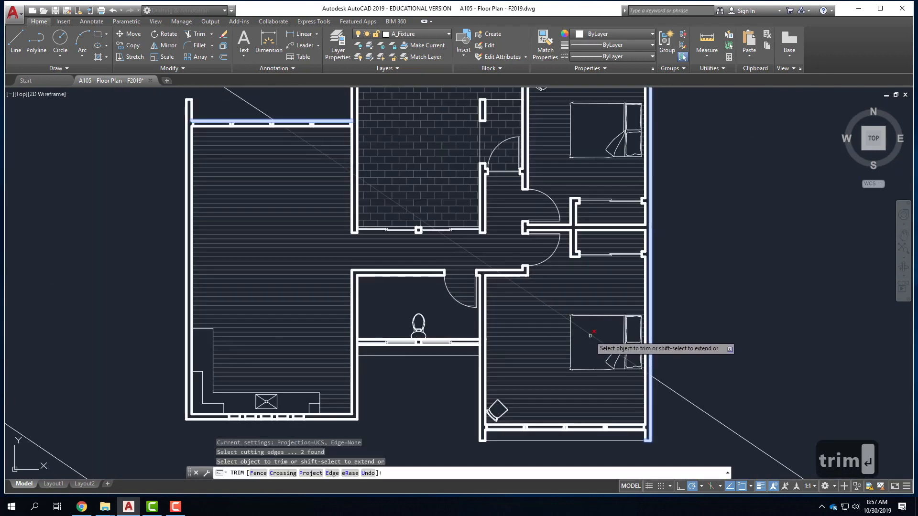
{"action": "left_click", "coordinate": [590, 335]}
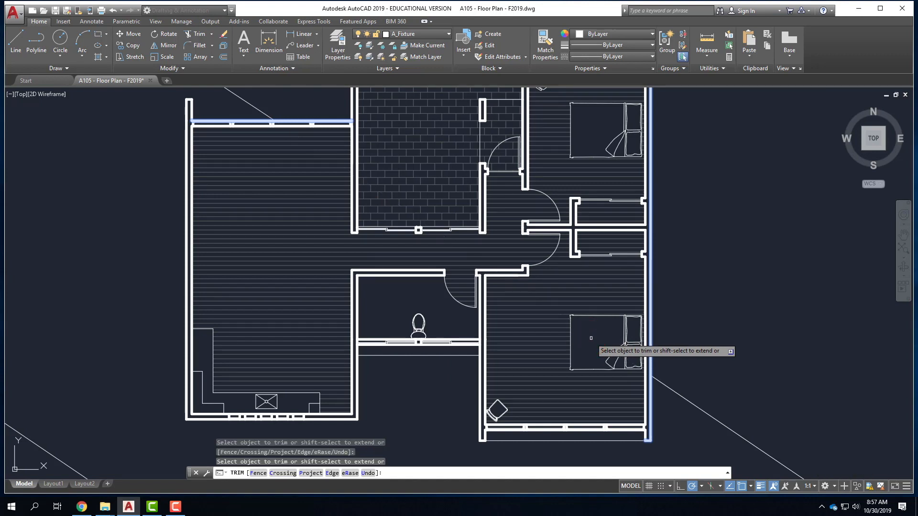
{"action": "scroll", "coordinate": [338, 381], "scroll_direction": "down", "scroll_amount": 1}
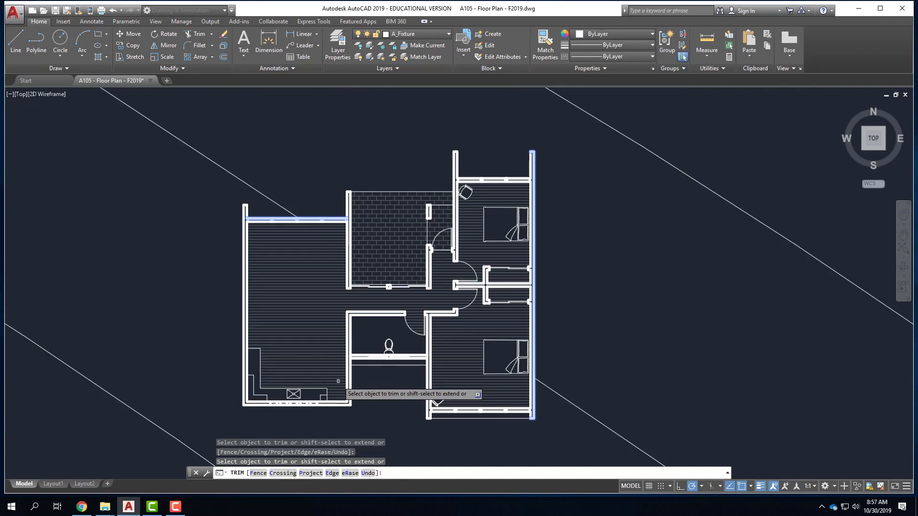
{"action": "key", "text": "Return"}
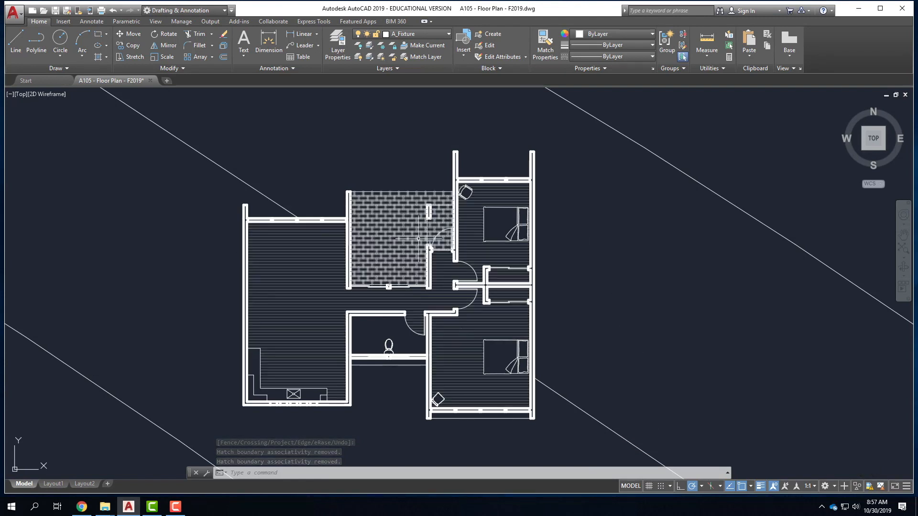
Start a plot of the model with the PublishToWeb JPG.pc3 plotter and the Sun Hi-Res (1600 x 1280 pixels) paper size.
{"action": "scroll", "coordinate": [403, 243], "scroll_direction": "down", "scroll_amount": 2}
{"action": "scroll", "coordinate": [343, 287], "scroll_direction": "up", "scroll_amount": 2}
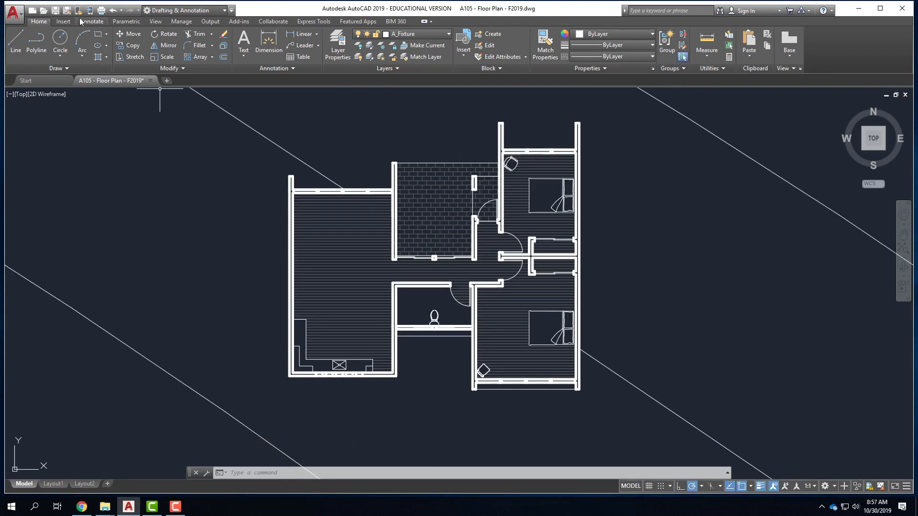
{"action": "left_click", "coordinate": [101, 11]}
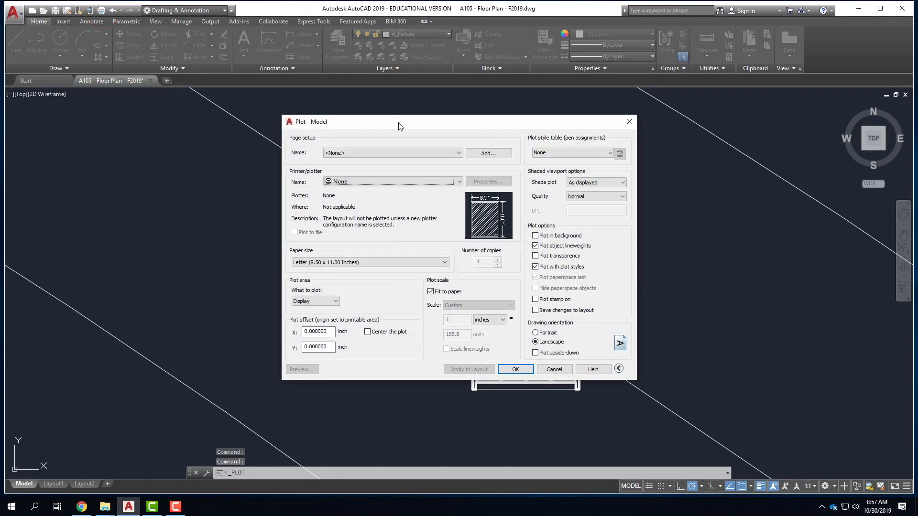
{"action": "left_click", "coordinate": [347, 183]}
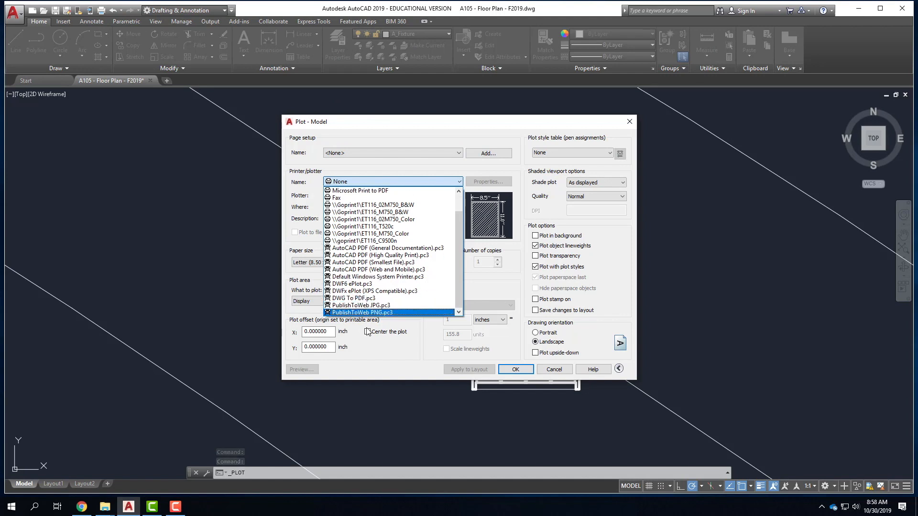
{"action": "left_click", "coordinate": [358, 309]}
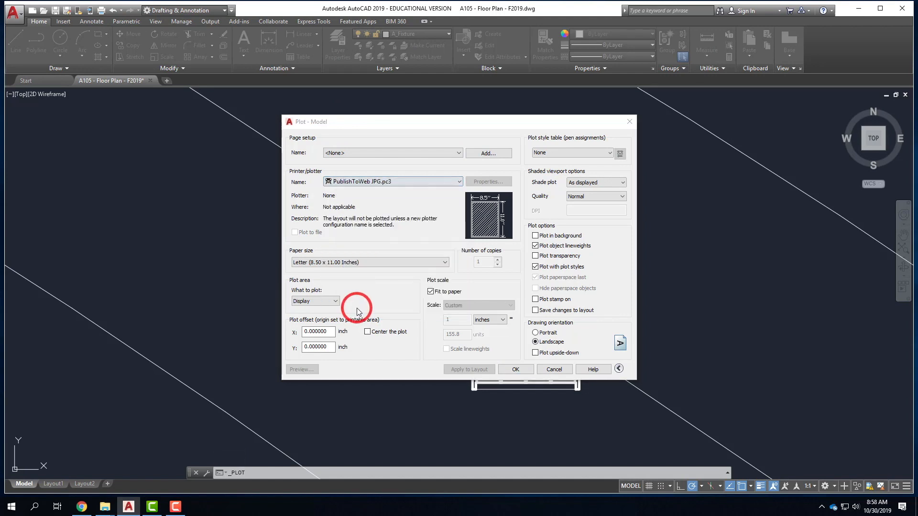
{"action": "left_click", "coordinate": [408, 219]}
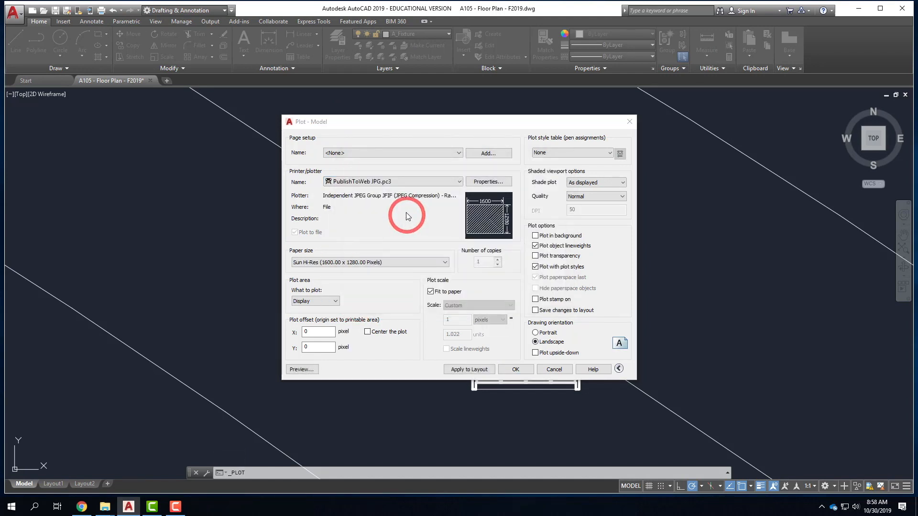
Set the plot area to a window enclosing the whole floor plan.
{"action": "left_click", "coordinate": [321, 303]}
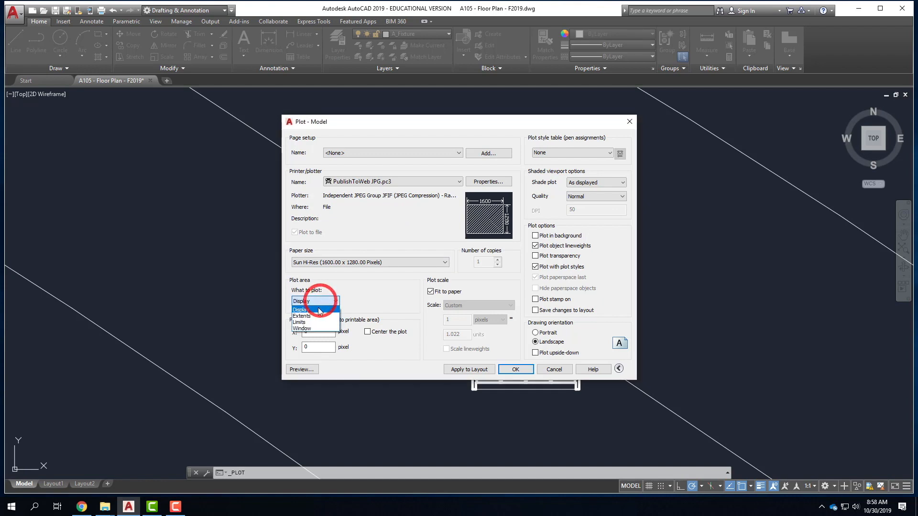
{"action": "left_click", "coordinate": [309, 329]}
{"action": "left_click", "coordinate": [262, 102]}
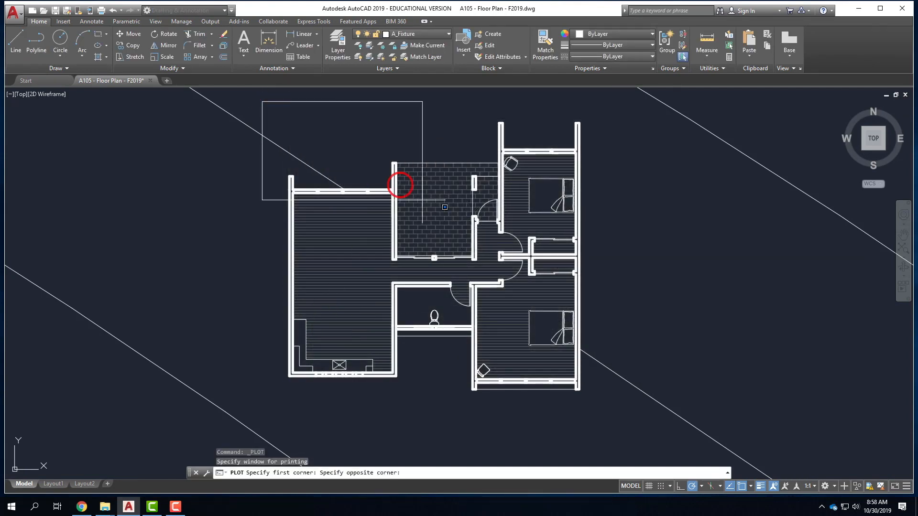
{"action": "left_click", "coordinate": [600, 404]}
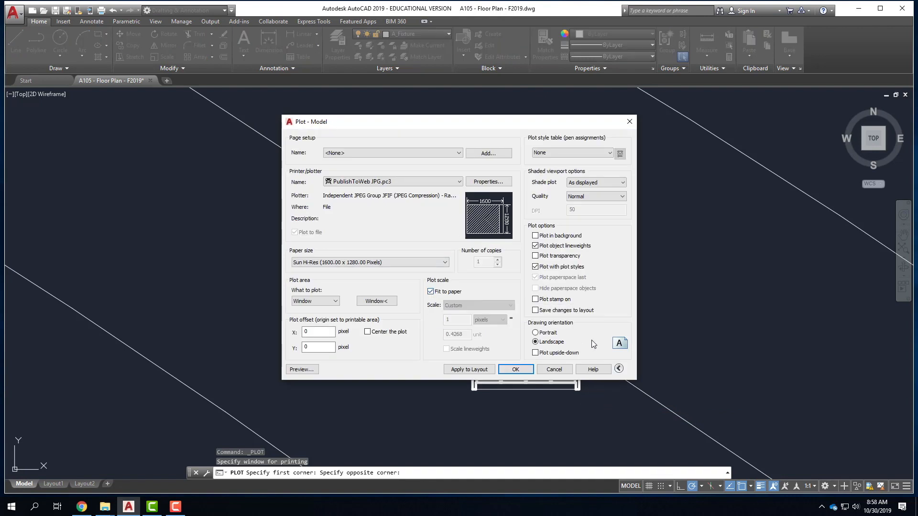
Assign the acad.ctb plot style table to all layouts.
{"action": "left_click", "coordinate": [559, 152]}
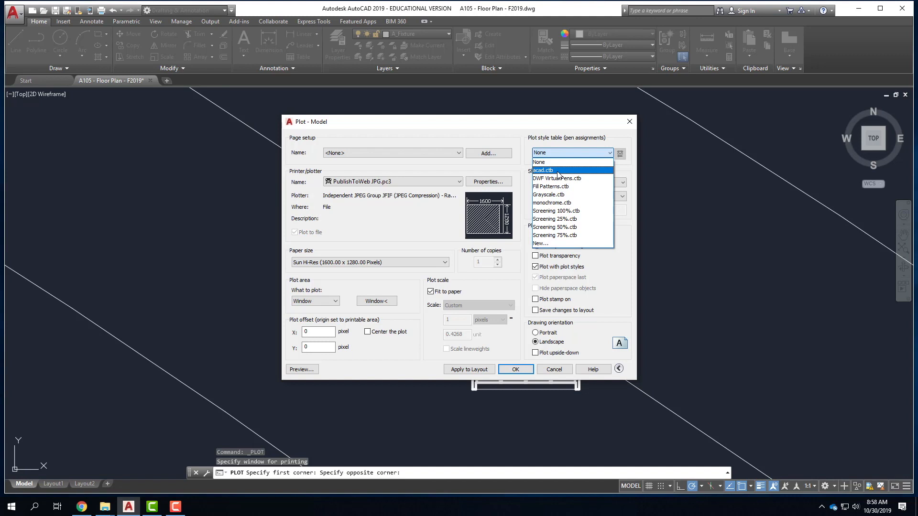
{"action": "left_click", "coordinate": [557, 171]}
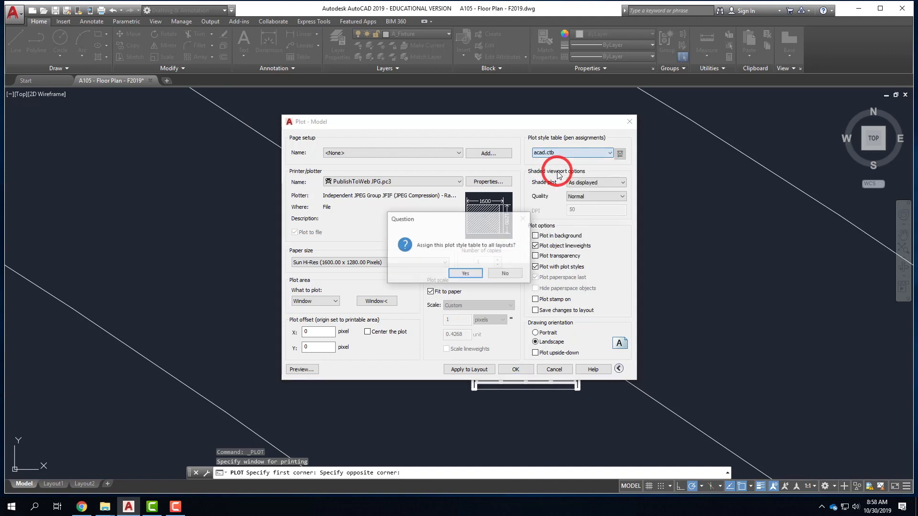
{"action": "left_click", "coordinate": [466, 274]}
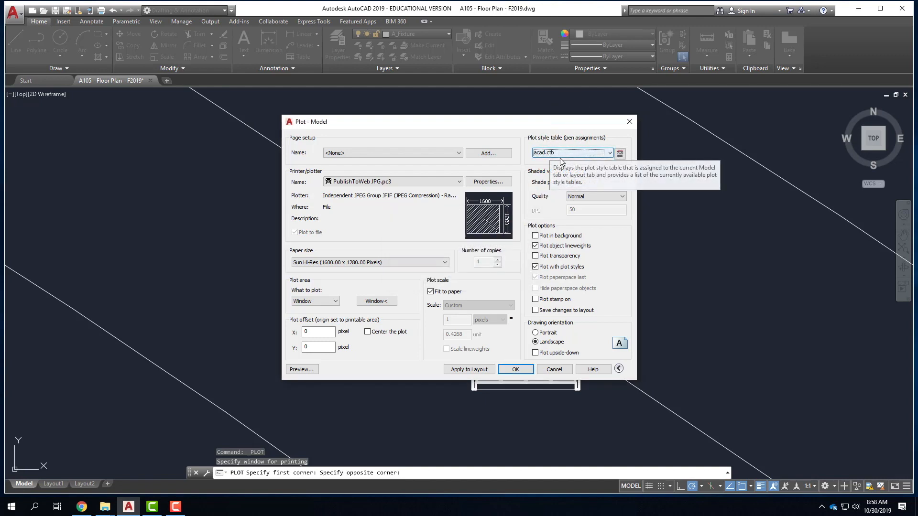
Run the plot and save it as A105 - Floor Plan - F2019-Model.jpg in OneDrive's Live Demonstrations, Live - A135 Exercises, Ex119 - Blocks Hatches and Line-Weights folder.
{"action": "left_click", "coordinate": [519, 371]}
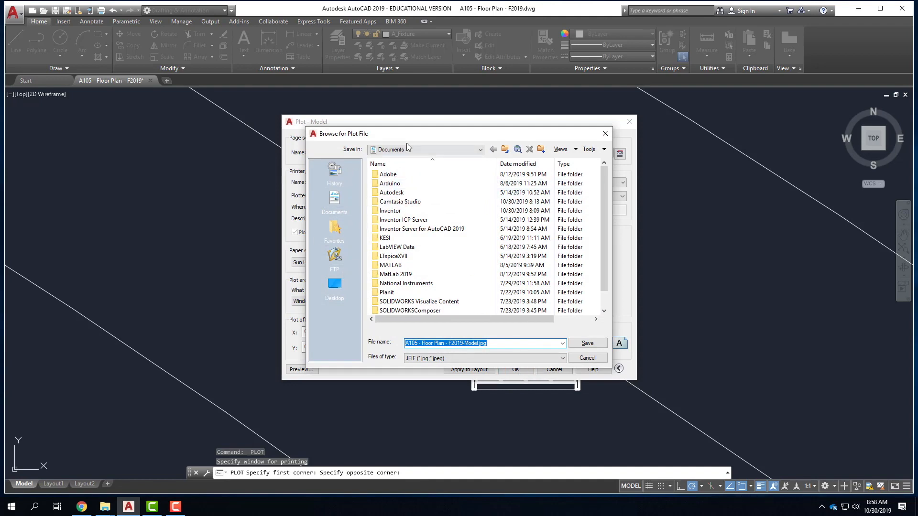
{"action": "left_click", "coordinate": [408, 148]}
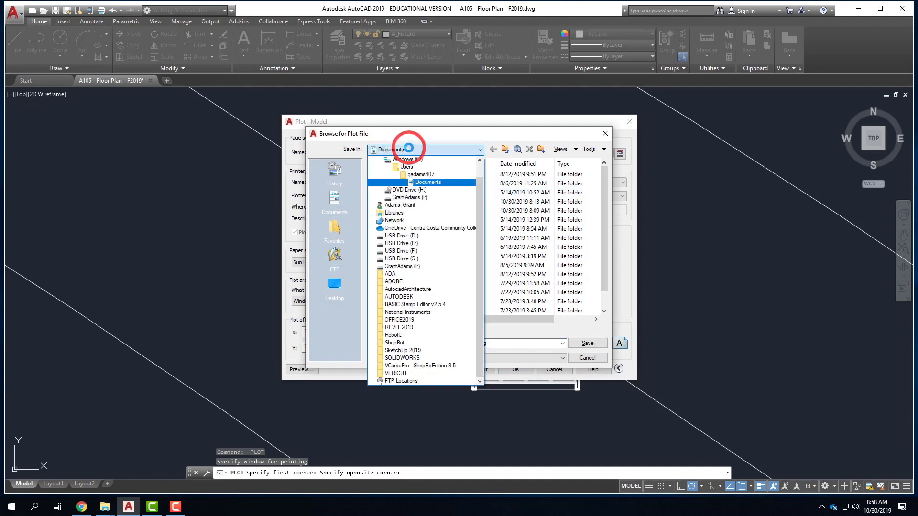
{"action": "left_click", "coordinate": [411, 228]}
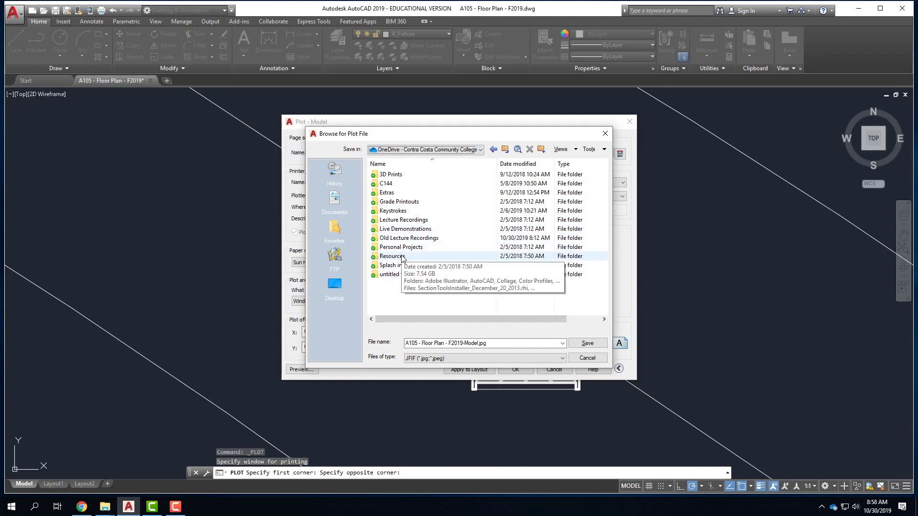
{"action": "double_click", "coordinate": [403, 229]}
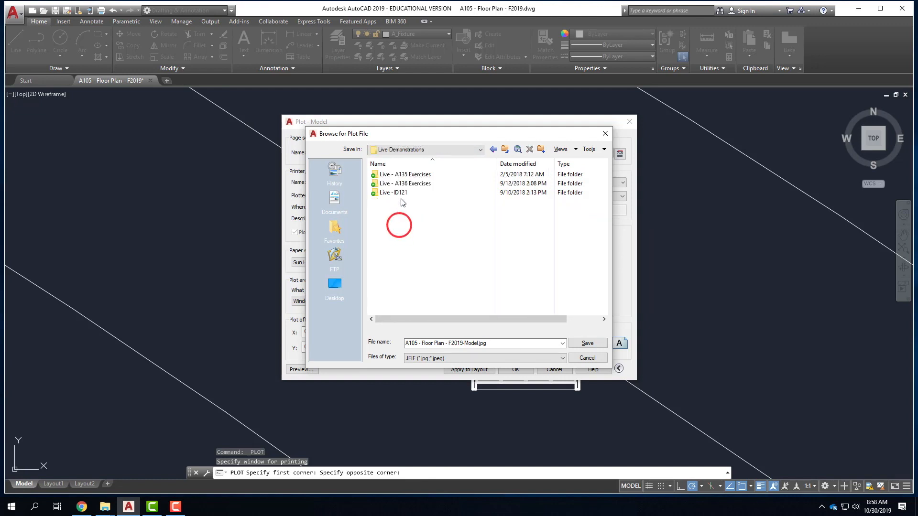
{"action": "double_click", "coordinate": [402, 175]}
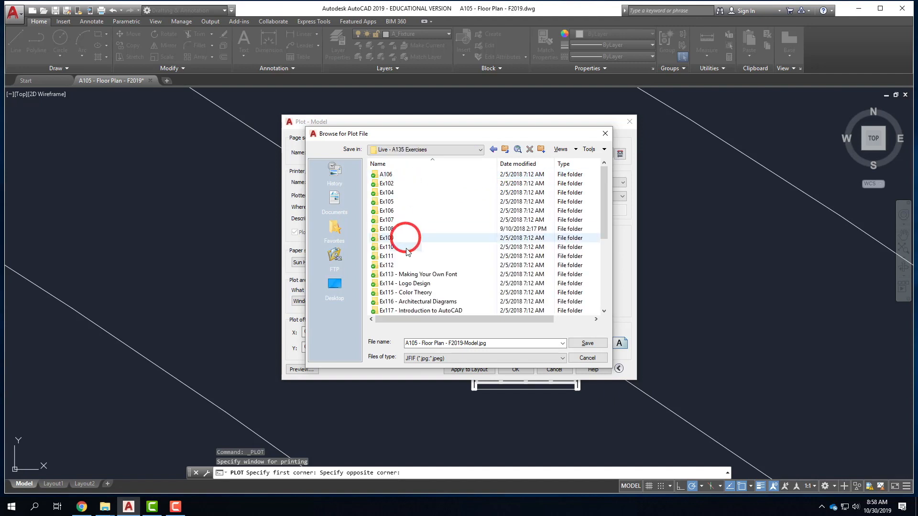
{"action": "scroll", "coordinate": [406, 242], "scroll_direction": "down", "scroll_amount": 5}
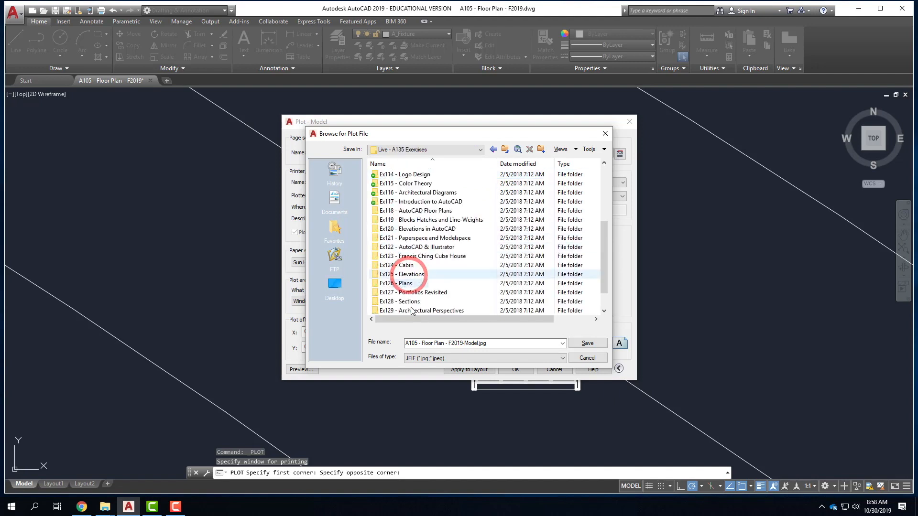
{"action": "double_click", "coordinate": [406, 220]}
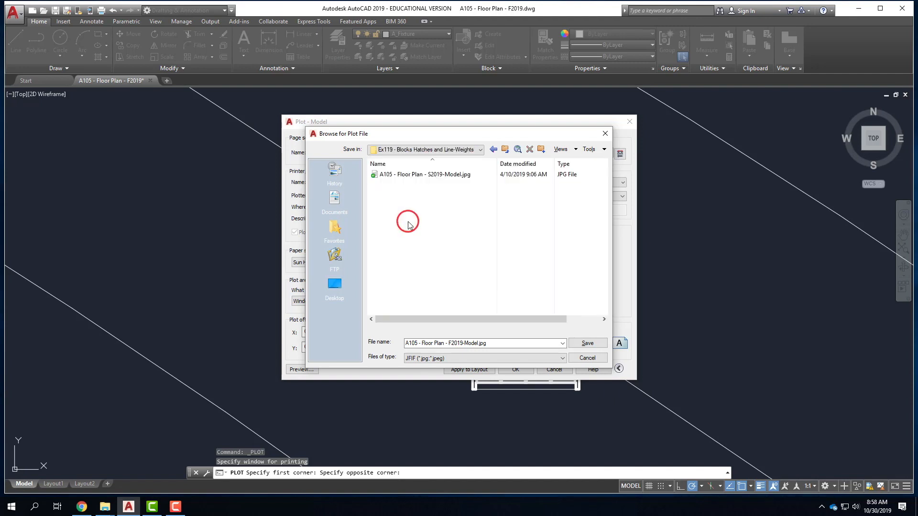
{"action": "left_click", "coordinate": [588, 344]}
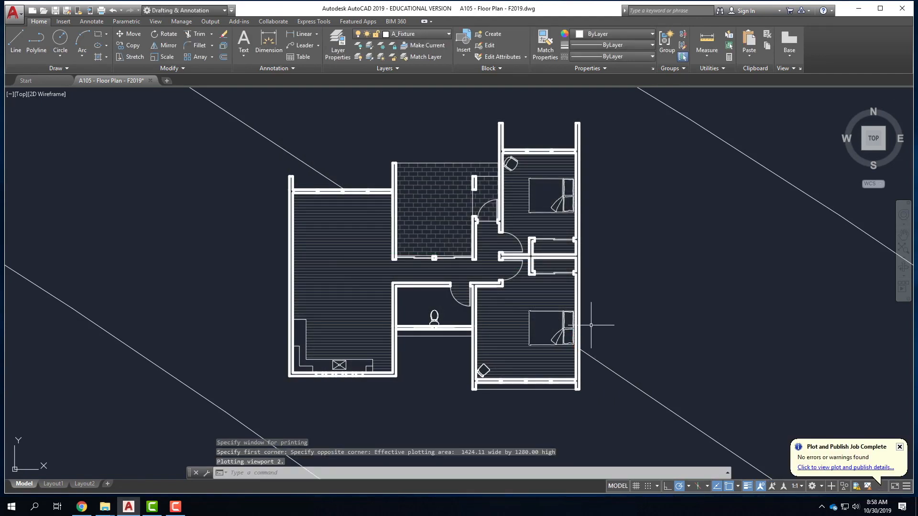
Switch to File Explorer's Ex119 - Blocks Hatches and Line-Weights folder, open A105 - Floor Plan - F2019-Model.jpg, and examine the plotted floor plan's line weights and hatches.
{"action": "mouse_move", "coordinate": [104, 507]}
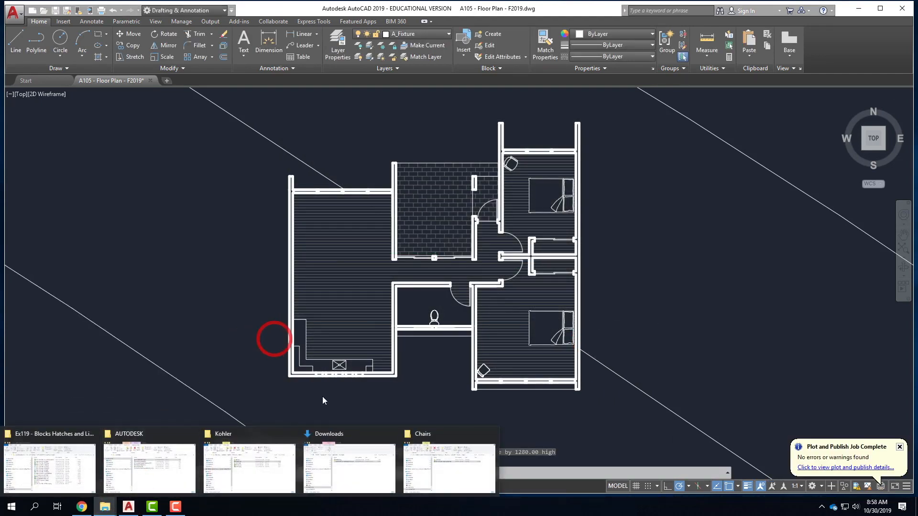
{"action": "mouse_move", "coordinate": [356, 471]}
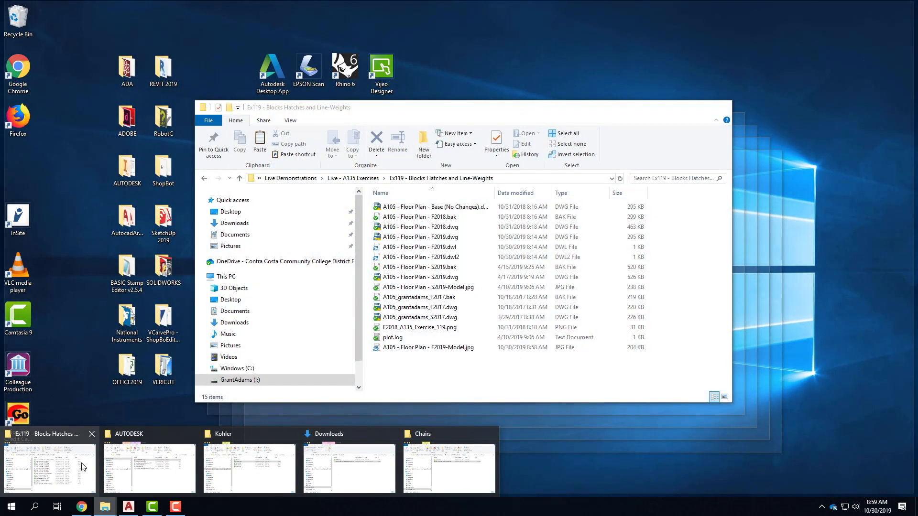
{"action": "left_click", "coordinate": [82, 467]}
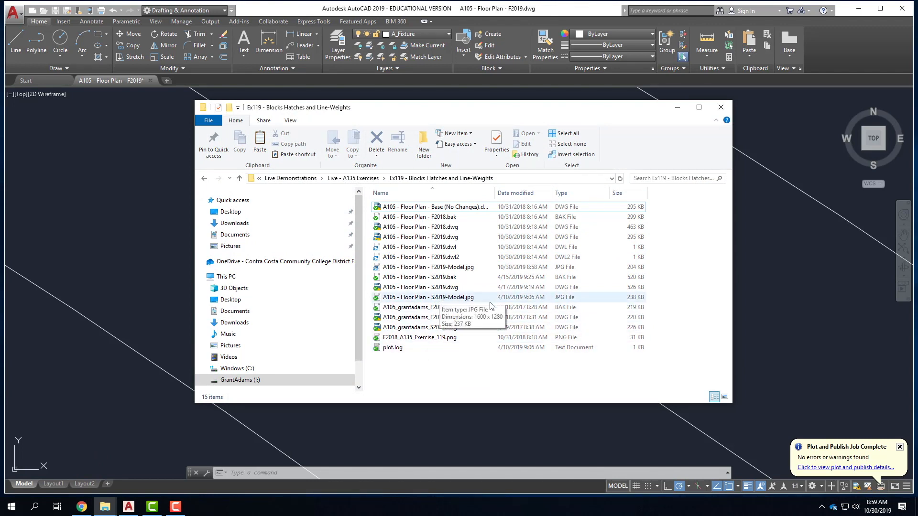
{"action": "left_click", "coordinate": [440, 268]}
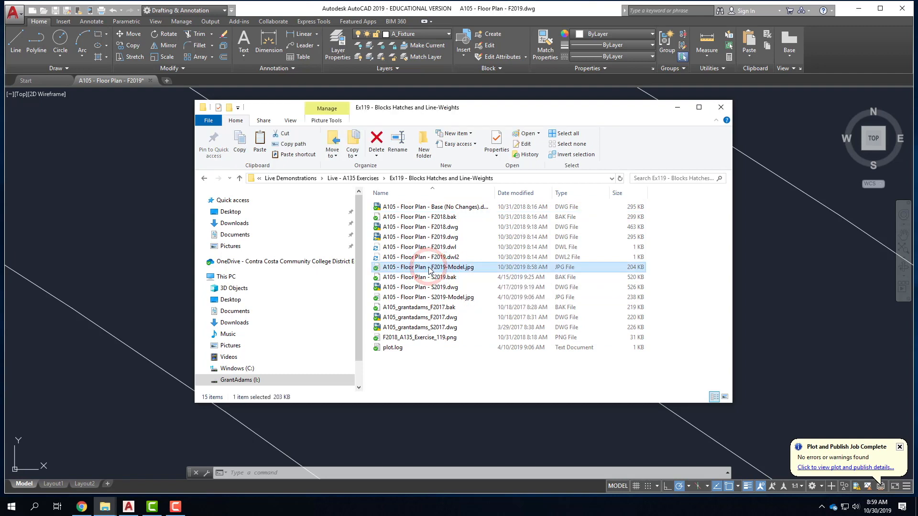
{"action": "double_click", "coordinate": [429, 267]}
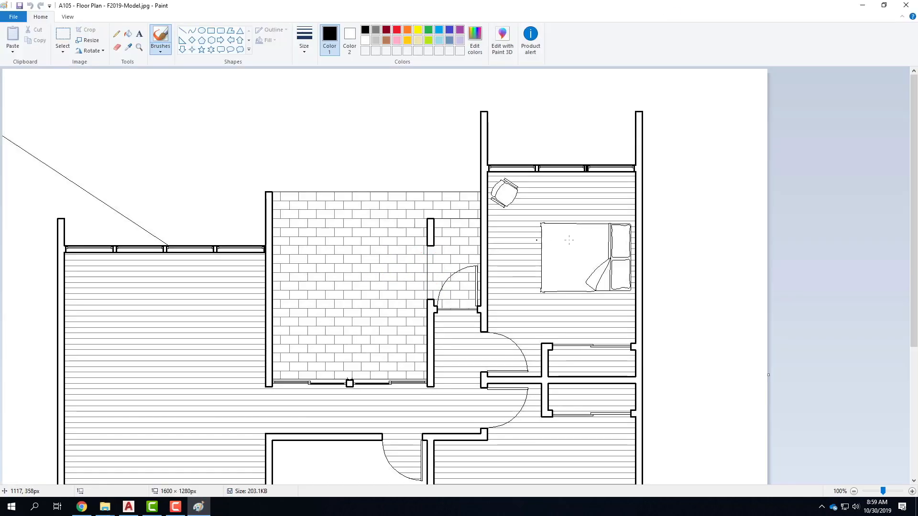
{"action": "scroll", "coordinate": [616, 251], "scroll_direction": "down", "scroll_amount": 5}
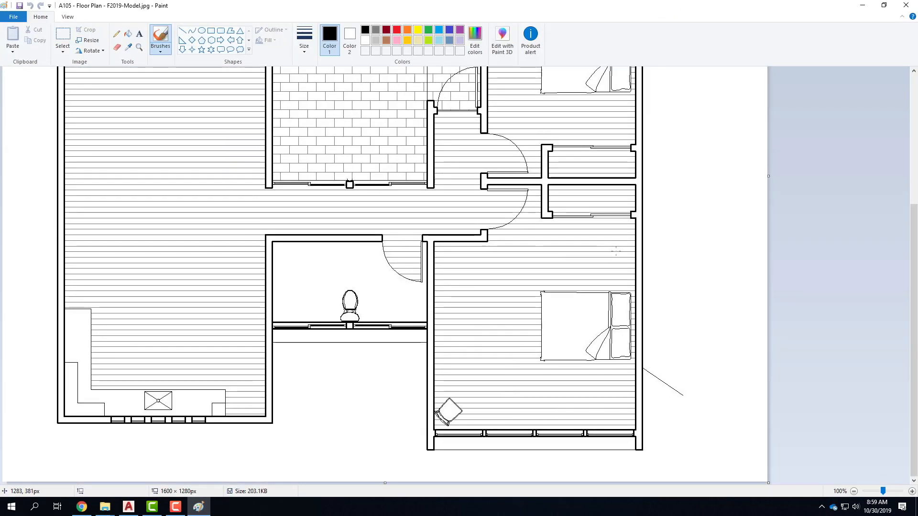
{"action": "scroll", "coordinate": [600, 266], "scroll_direction": "up", "scroll_amount": 2}
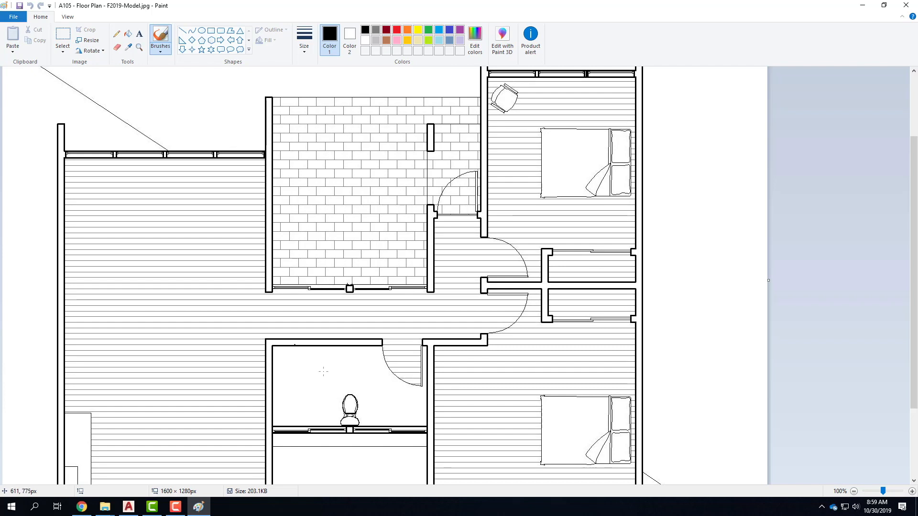
{"action": "scroll", "coordinate": [316, 363], "scroll_direction": "down", "scroll_amount": 3}
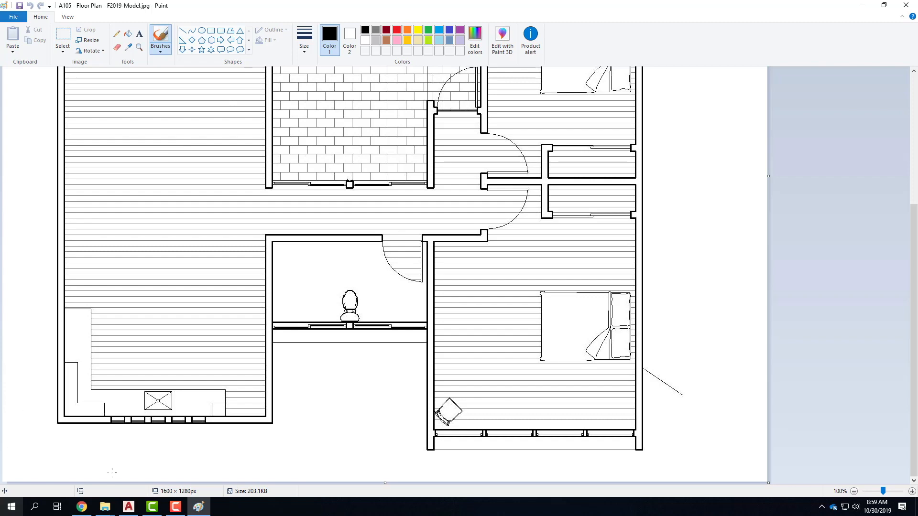
{"action": "left_click", "coordinate": [184, 511]}
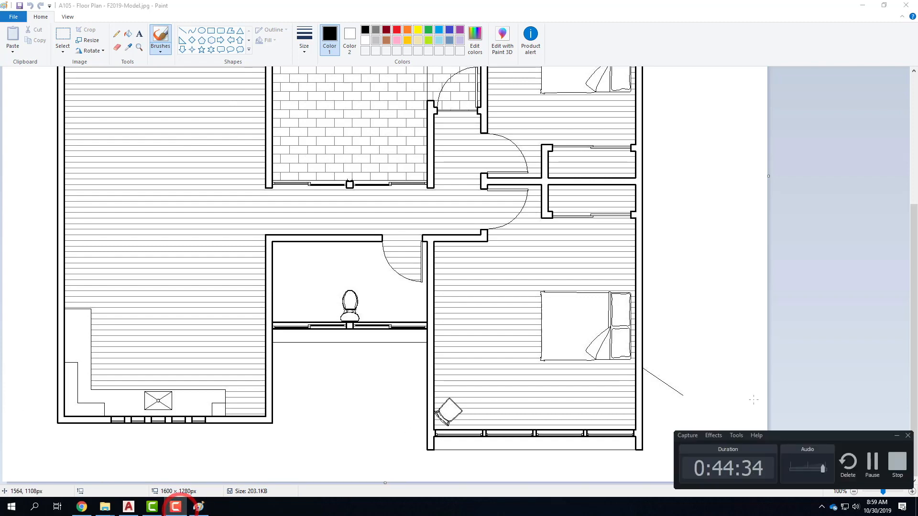